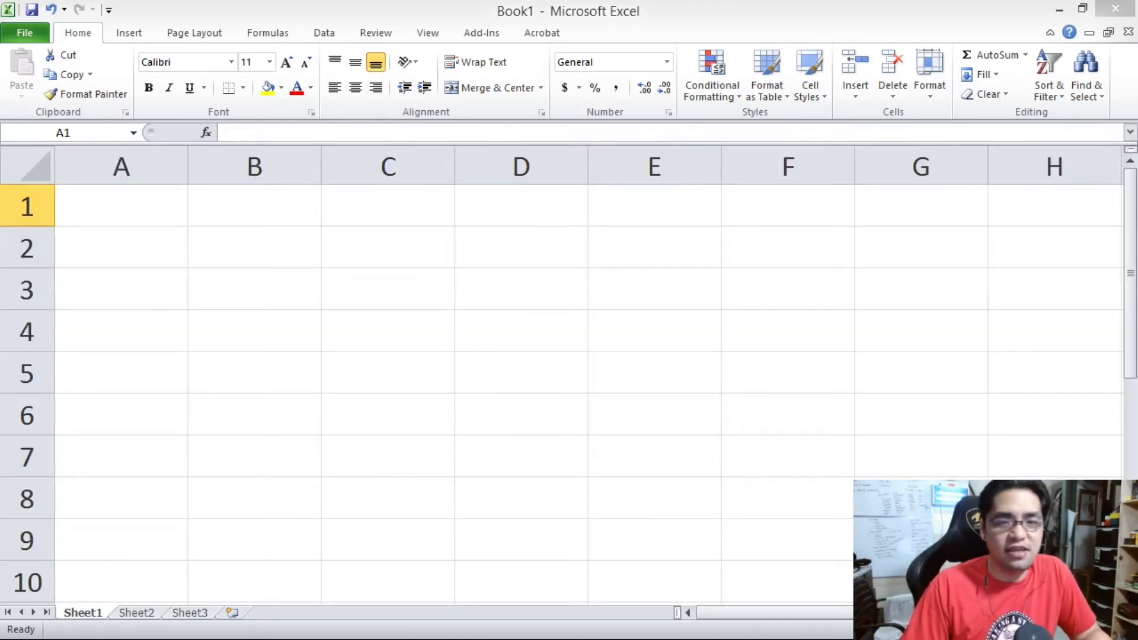
Enter 1234.5 in cell A1.
left_click(155, 215)
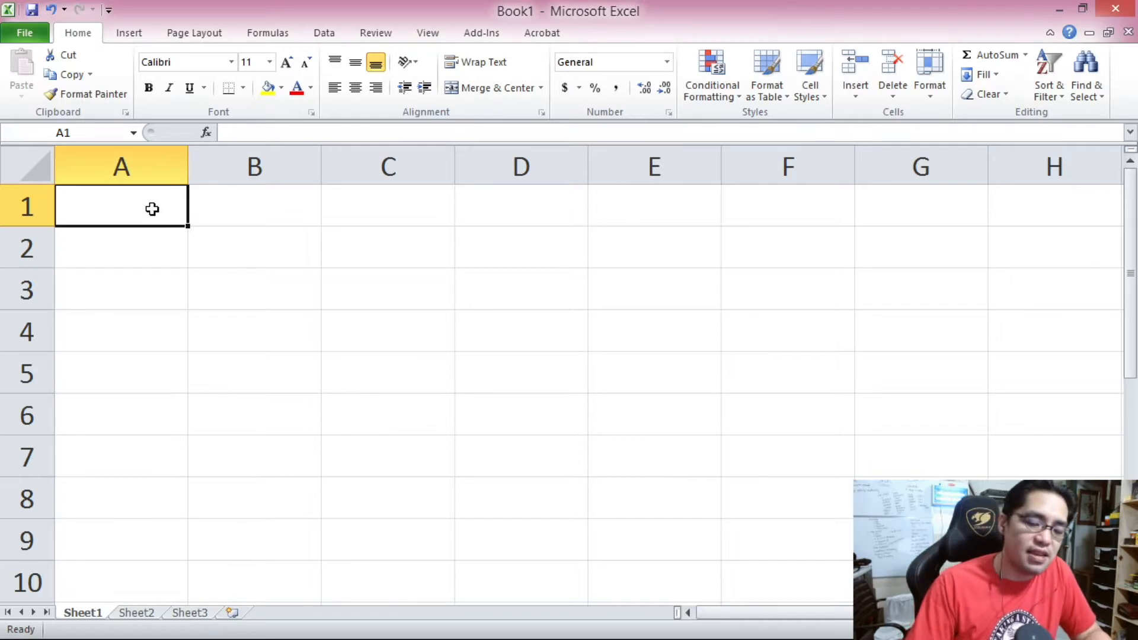
type("1234.5")
key("Return")
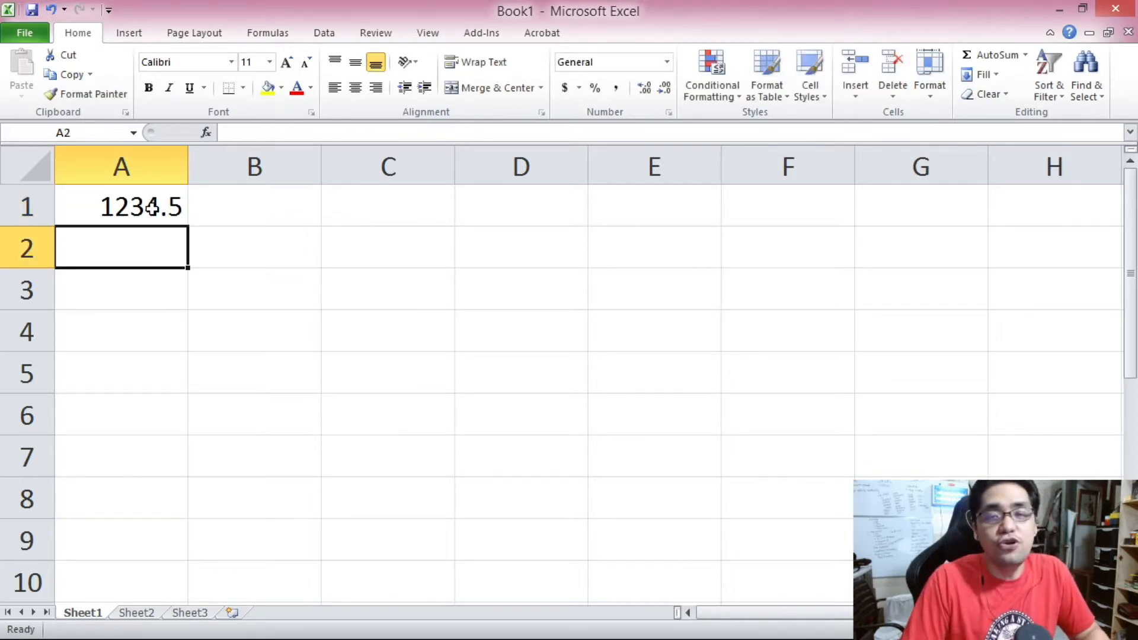
Apply the Number format to cell A1.
left_click(152, 207)
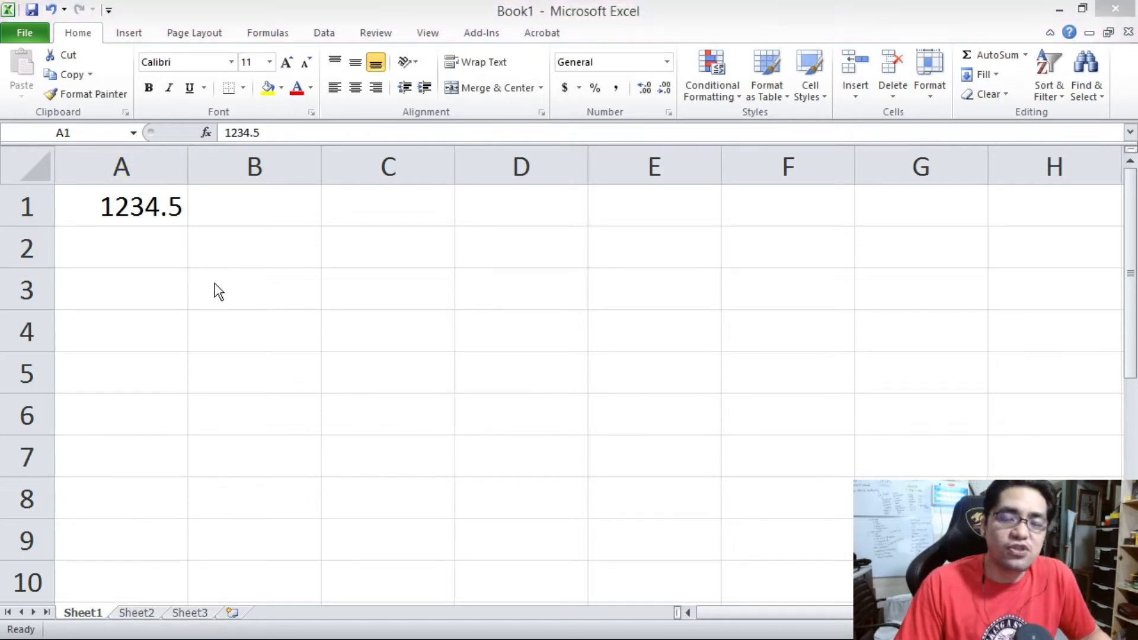
left_click(157, 202)
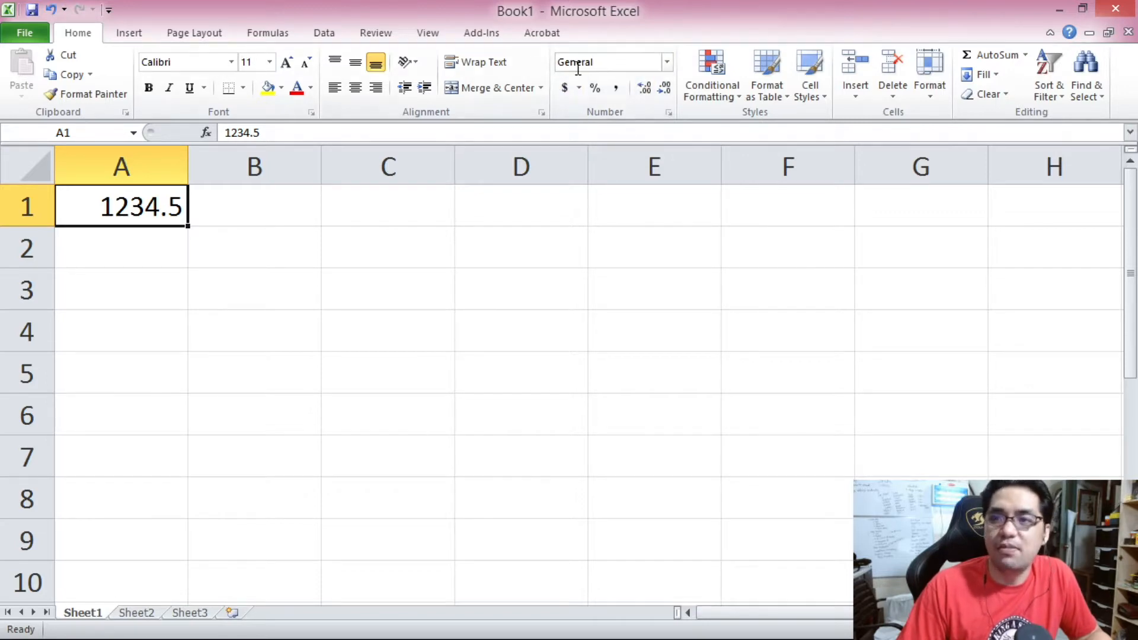
left_click(667, 63)
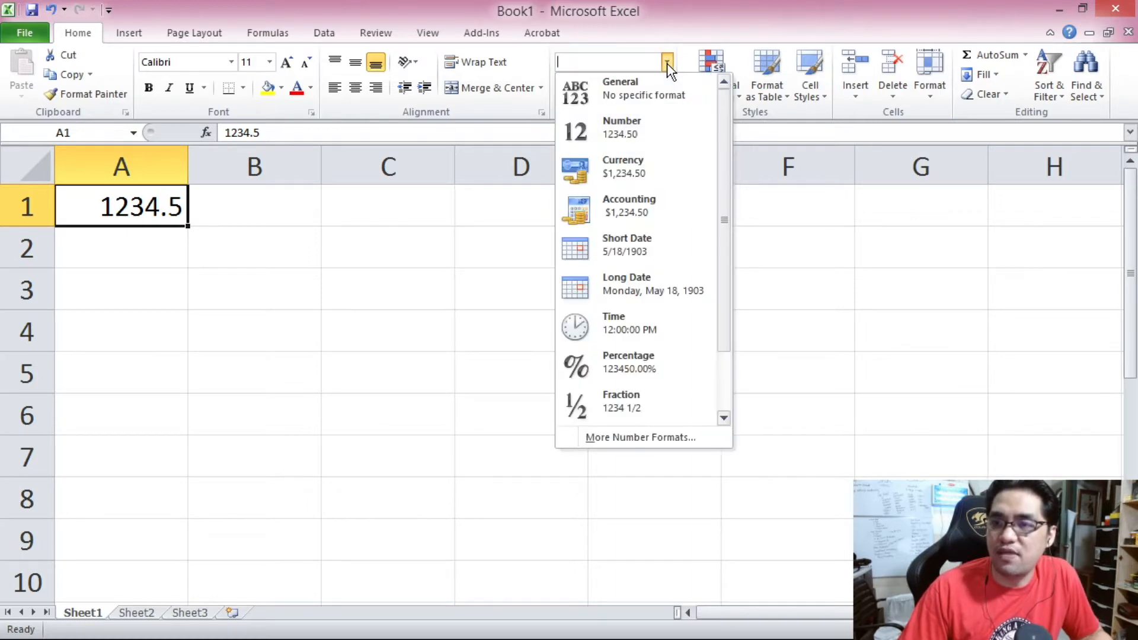
mouse_move(726, 107)
left_mouse_down()
mouse_move(732, 193)
mouse_move(723, 97)
left_mouse_up()
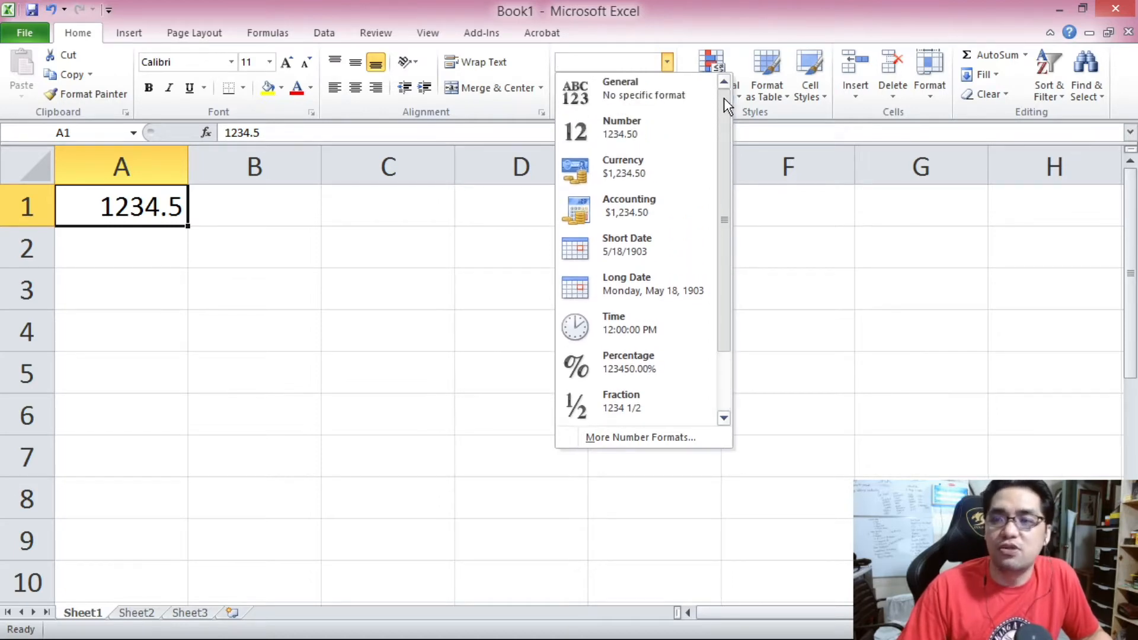
left_click(668, 96)
left_click(666, 61)
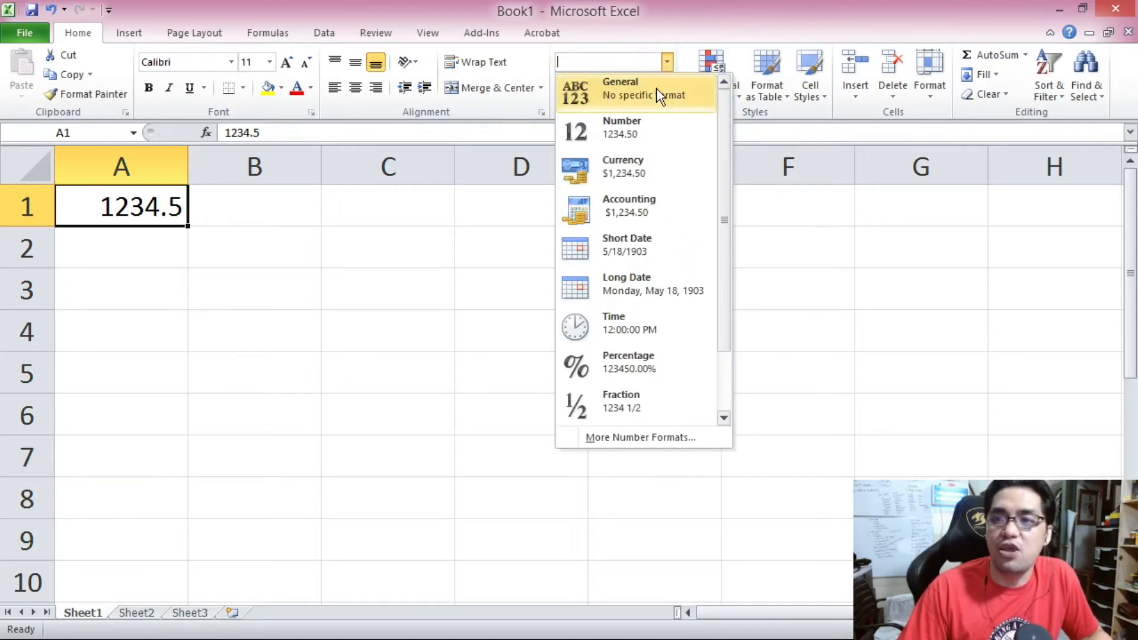
left_click(643, 127)
Change cell A1's number format to Currency and then to Accounting.
left_click(667, 61)
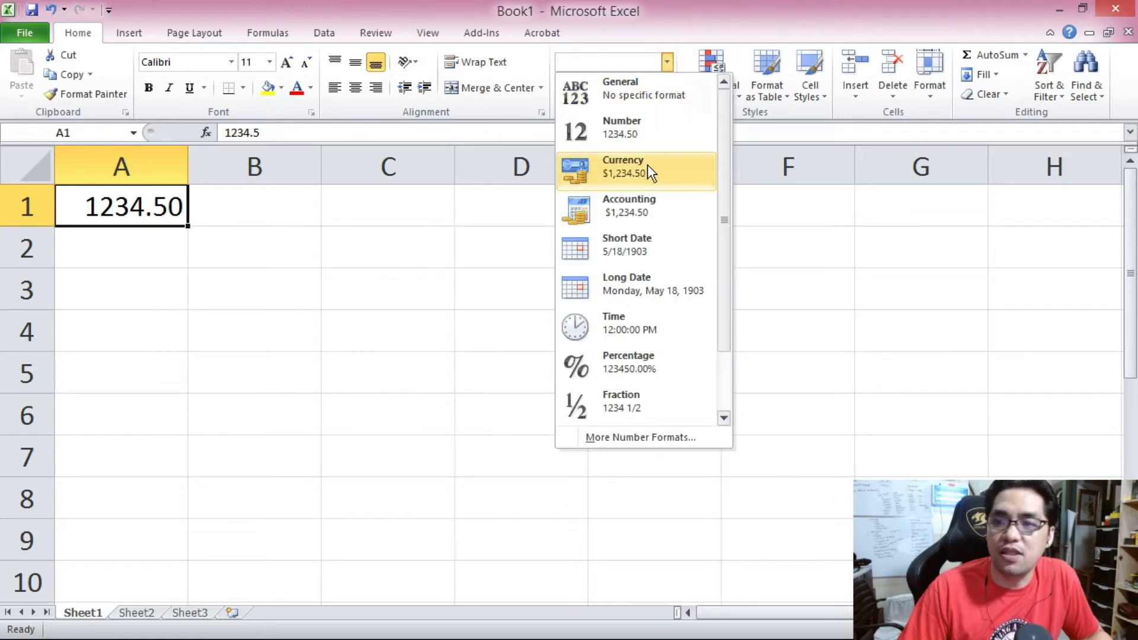
left_click(647, 165)
left_click(667, 61)
left_click(640, 203)
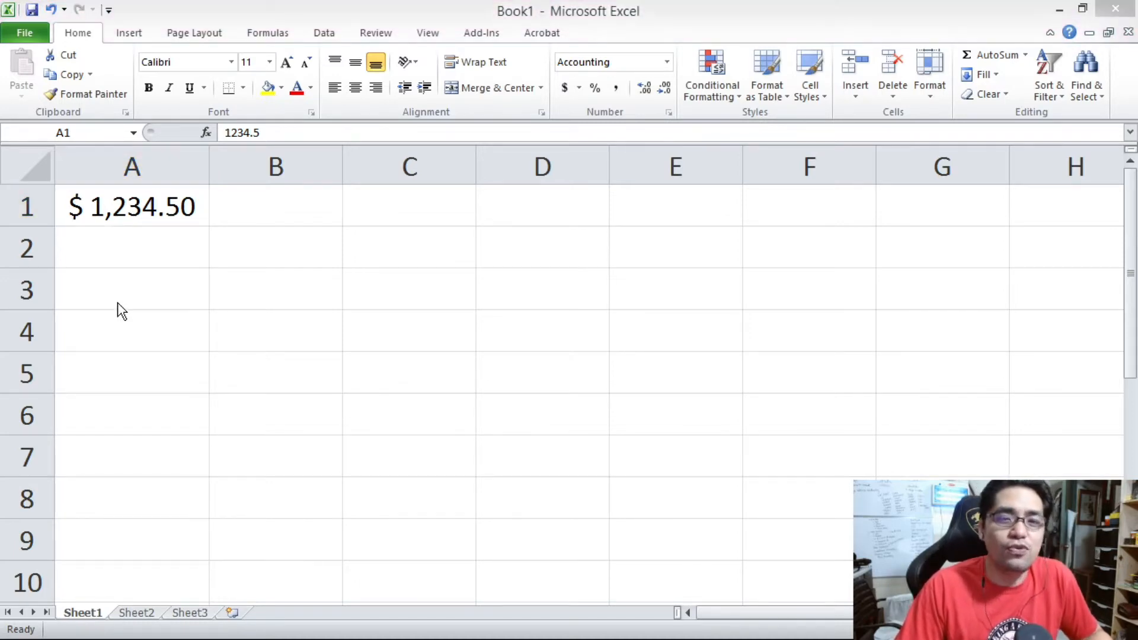
Open the Format Cells dialog for the range A1:B9.
left_click(121, 298)
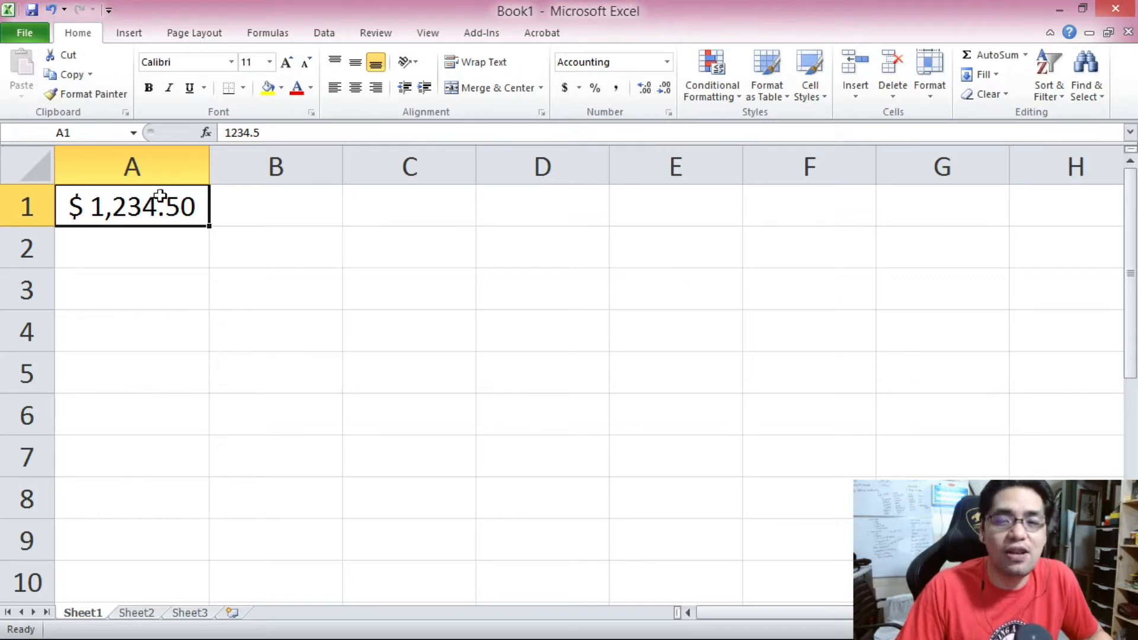
left_click_drag(178, 224, 293, 546)
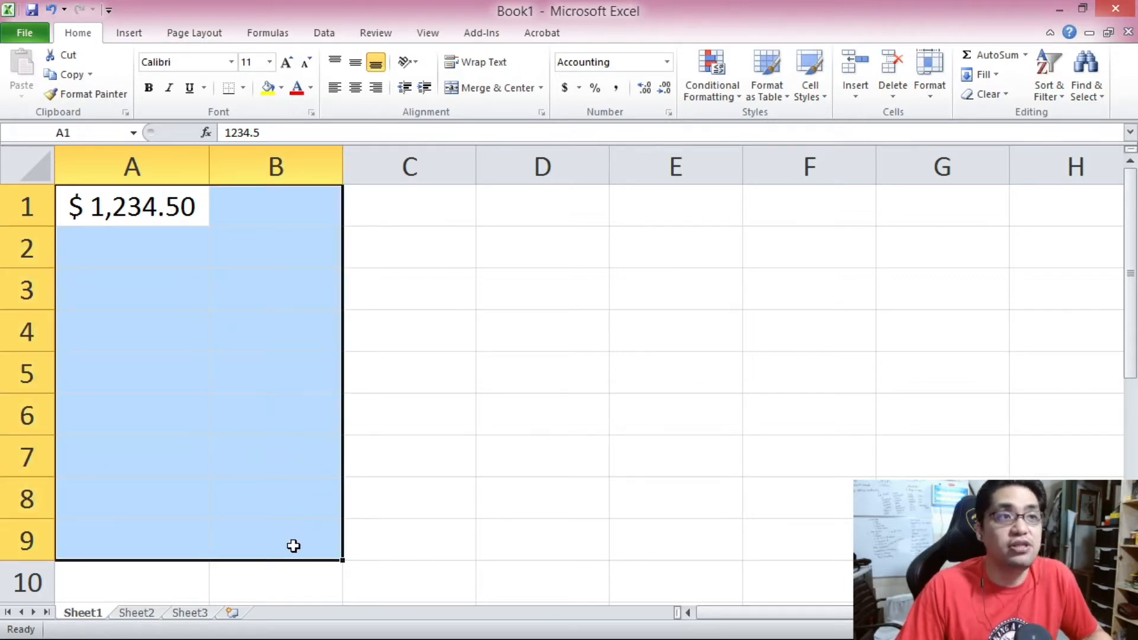
right_click(189, 221)
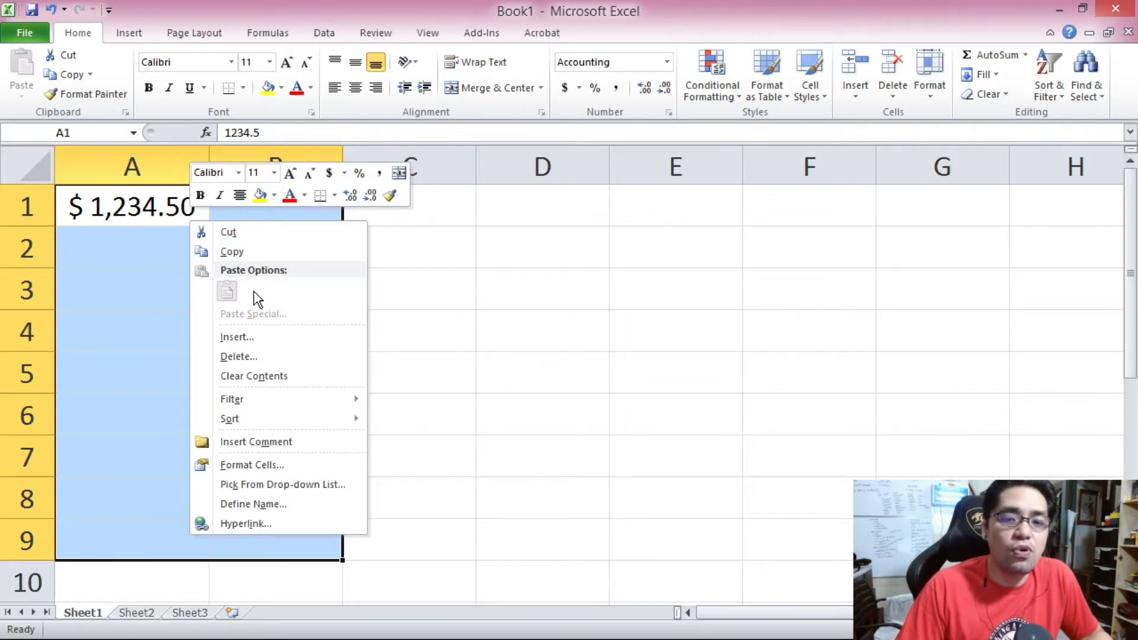
left_click(275, 466)
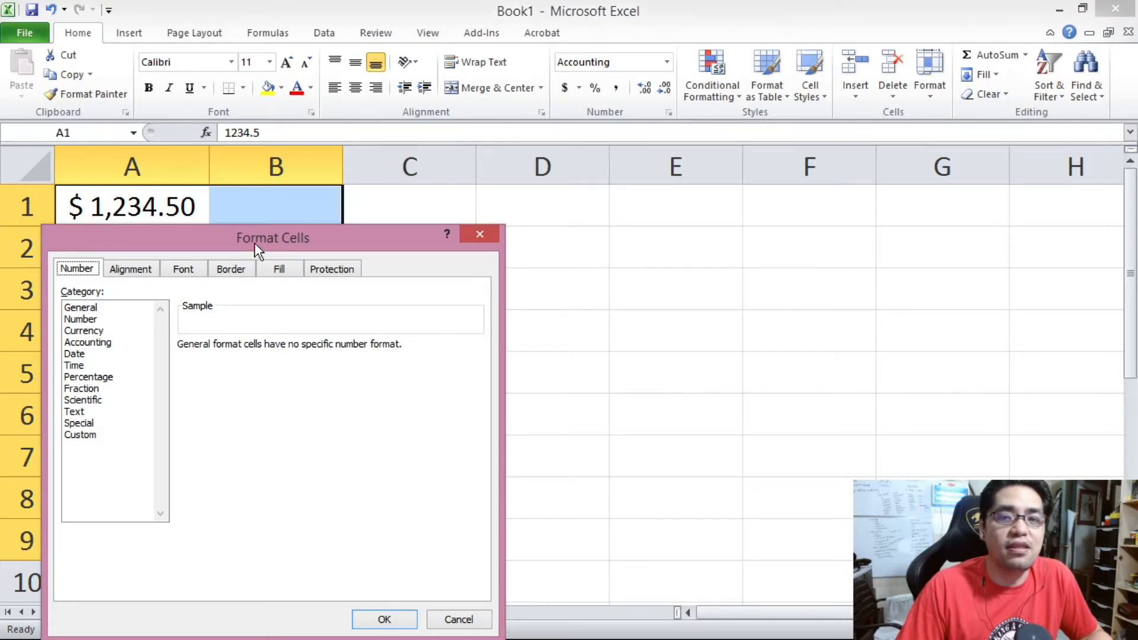
left_click_drag(254, 243, 258, 110)
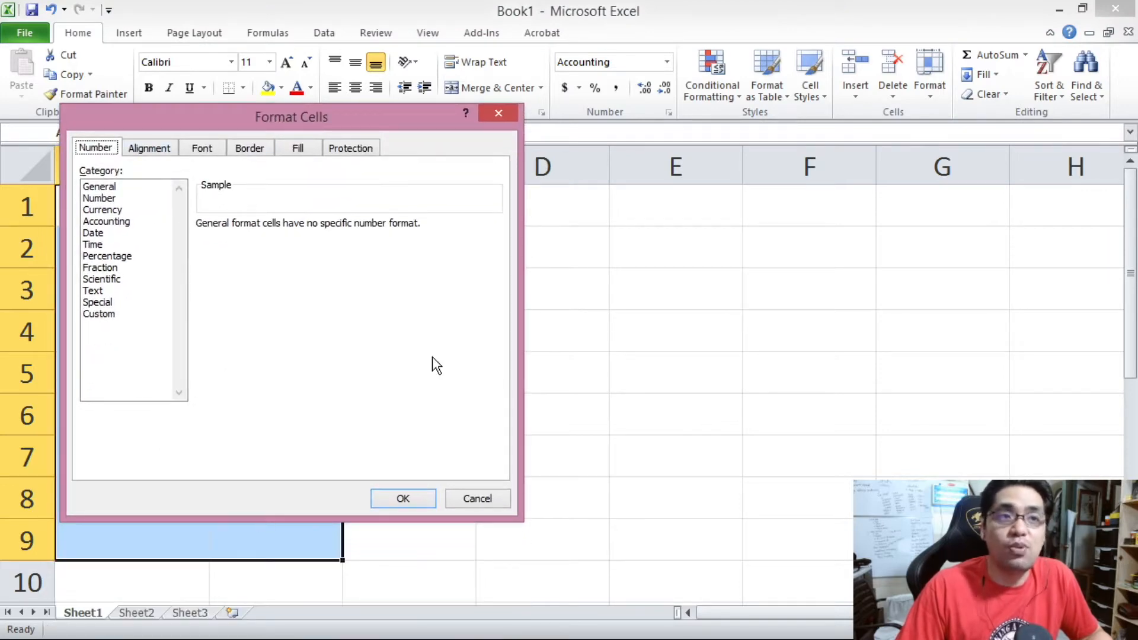
Step through the number categories from General to Fraction in the Format Cells dialog.
left_click(119, 188)
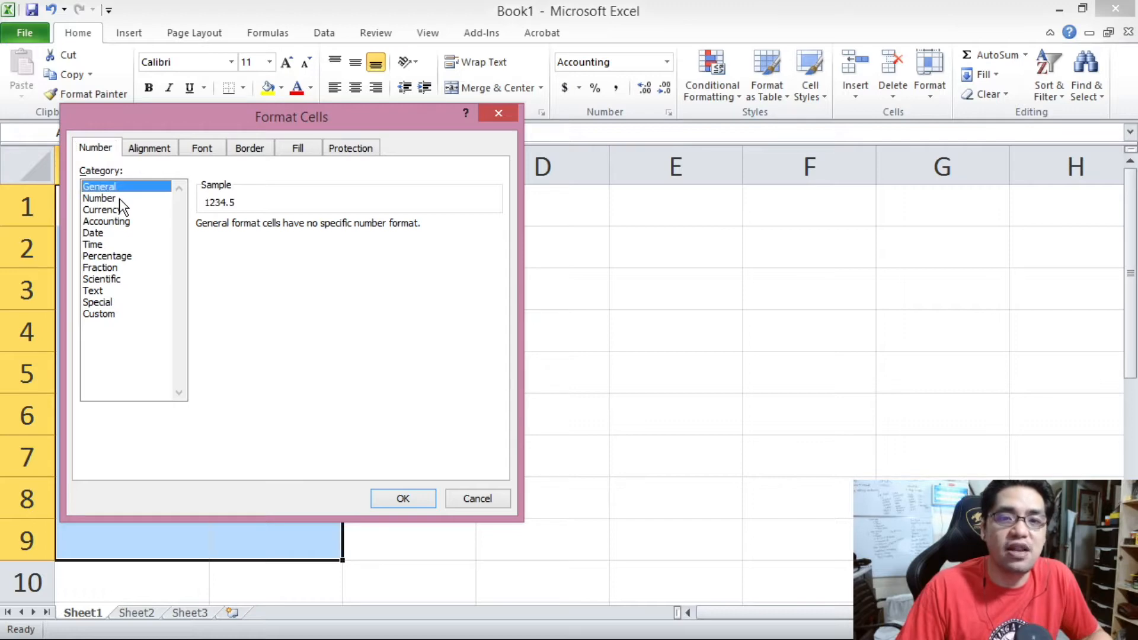
left_click(123, 200)
left_click(124, 210)
left_click(137, 221)
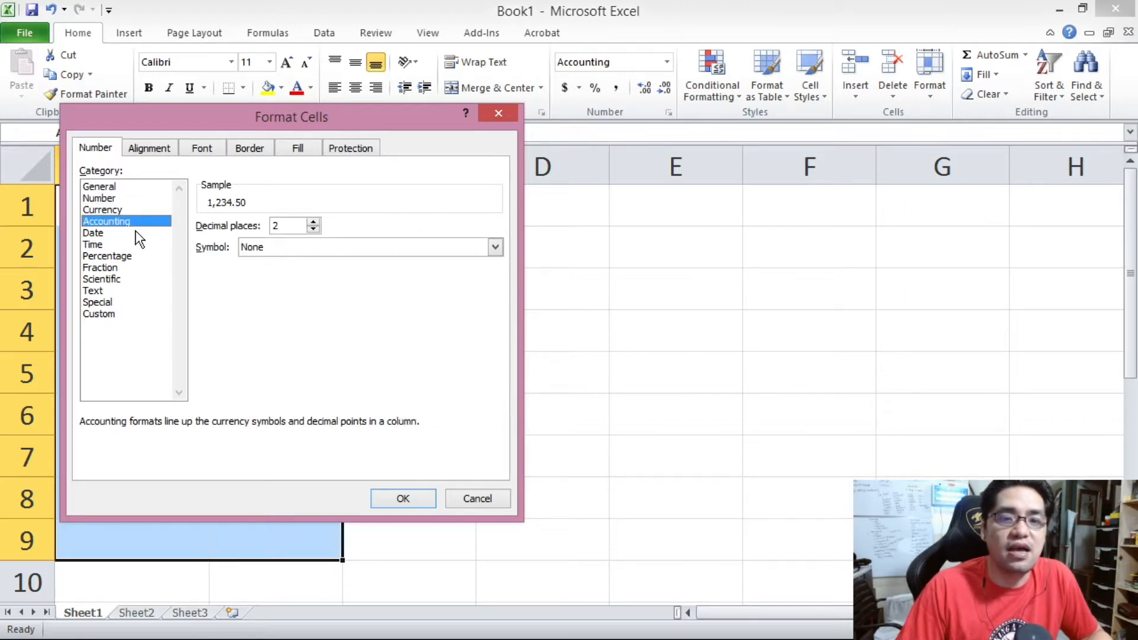
left_click(135, 232)
left_click(135, 244)
left_click(137, 256)
left_click(137, 267)
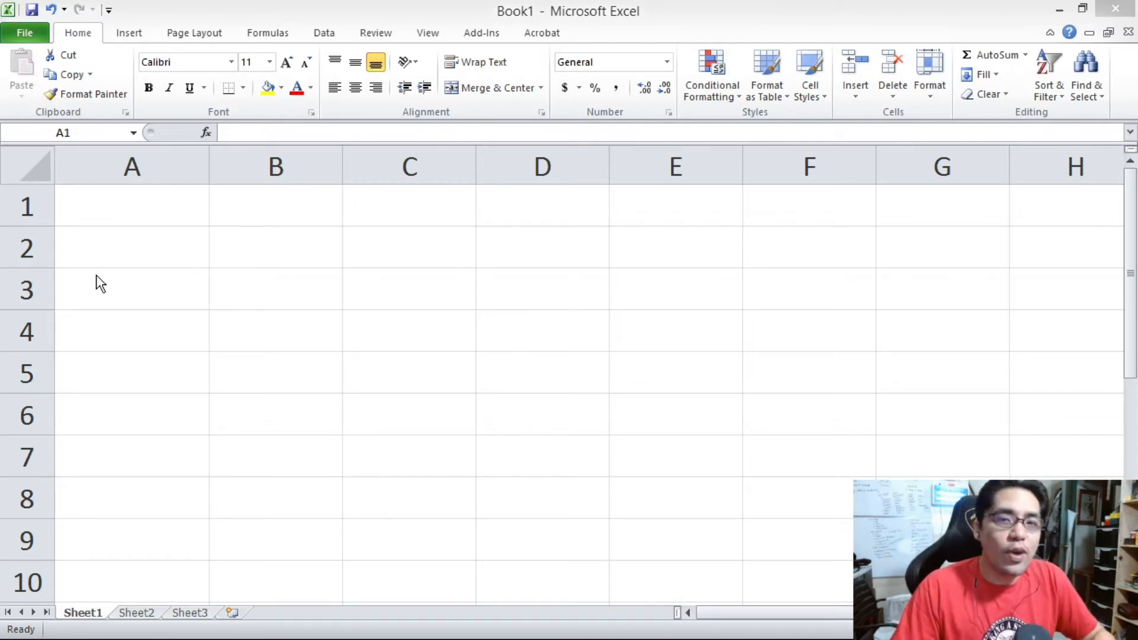
Type the header Grades in cell A1.
left_click(117, 218)
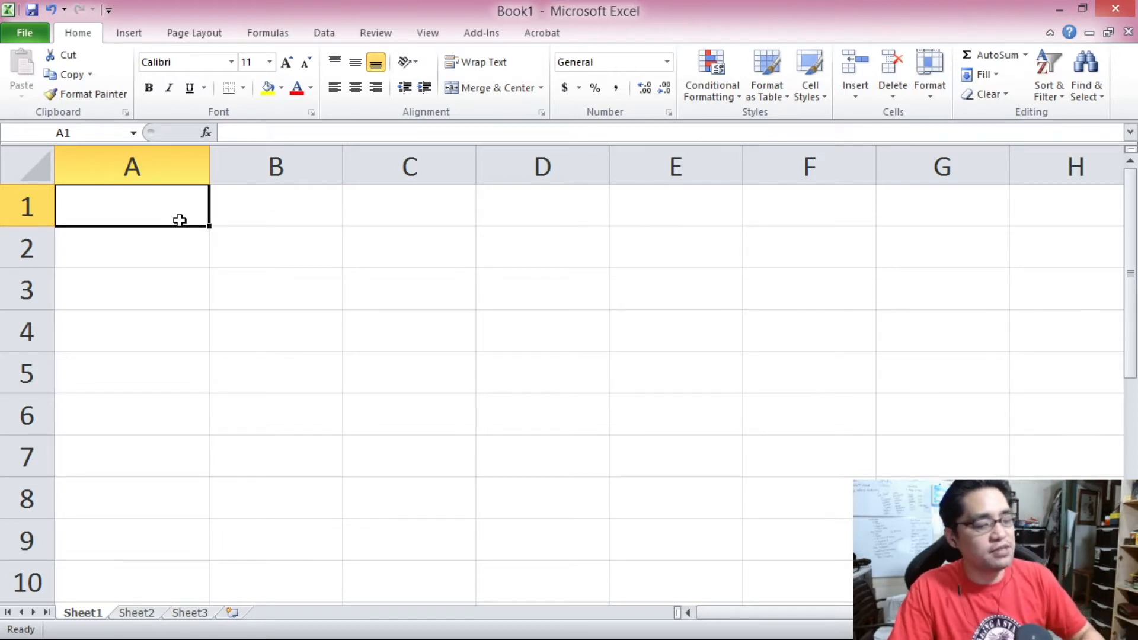
type("Grades")
key("Return")
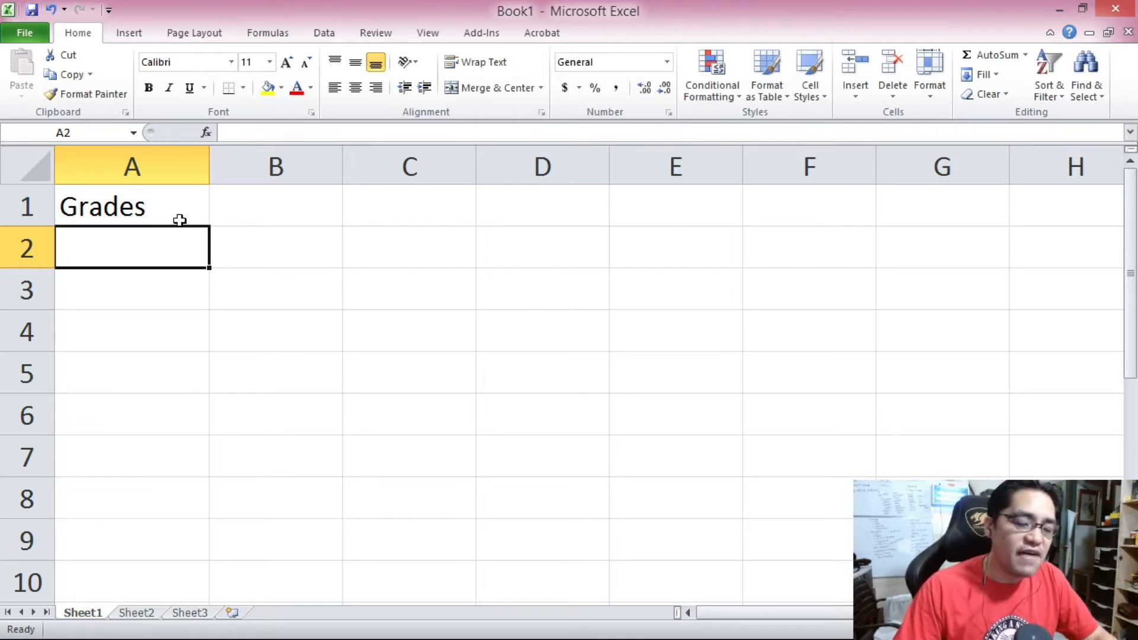
Enter the grades 84, 91 and 86 in cells A2 to A4.
type("84")
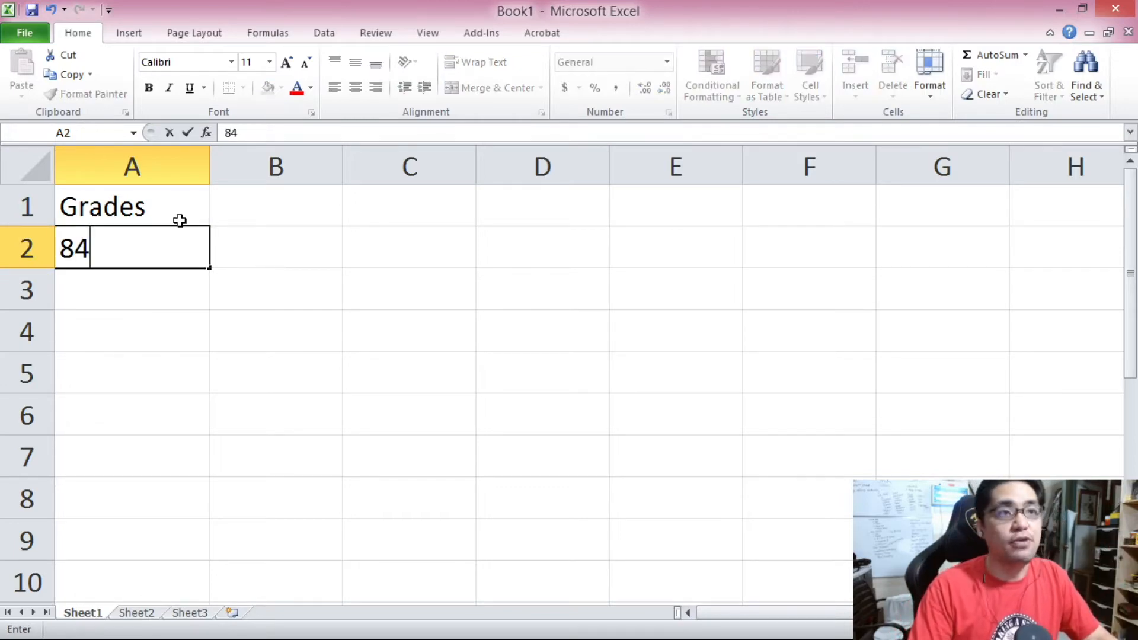
key("Return")
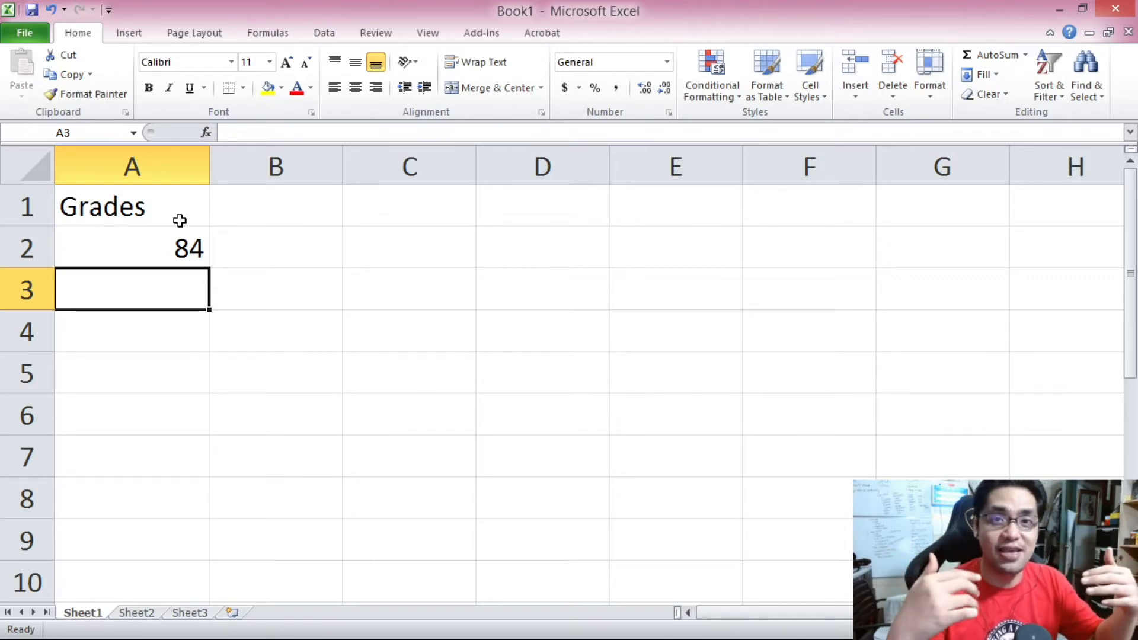
left_click(115, 287)
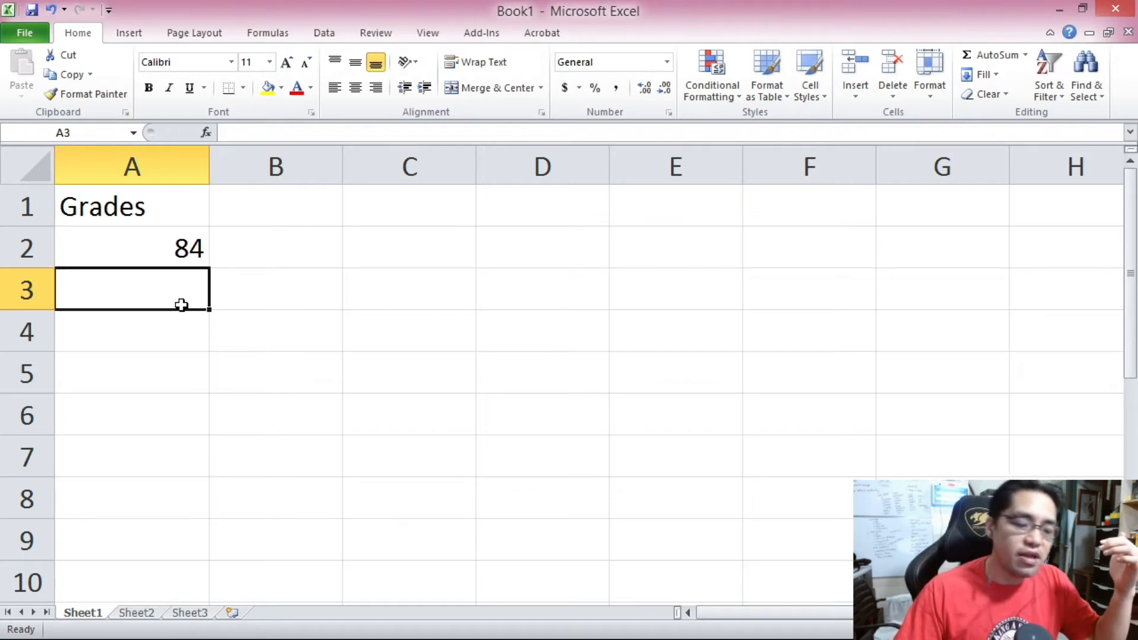
type("91")
key("Return")
type("86")
key("Return")
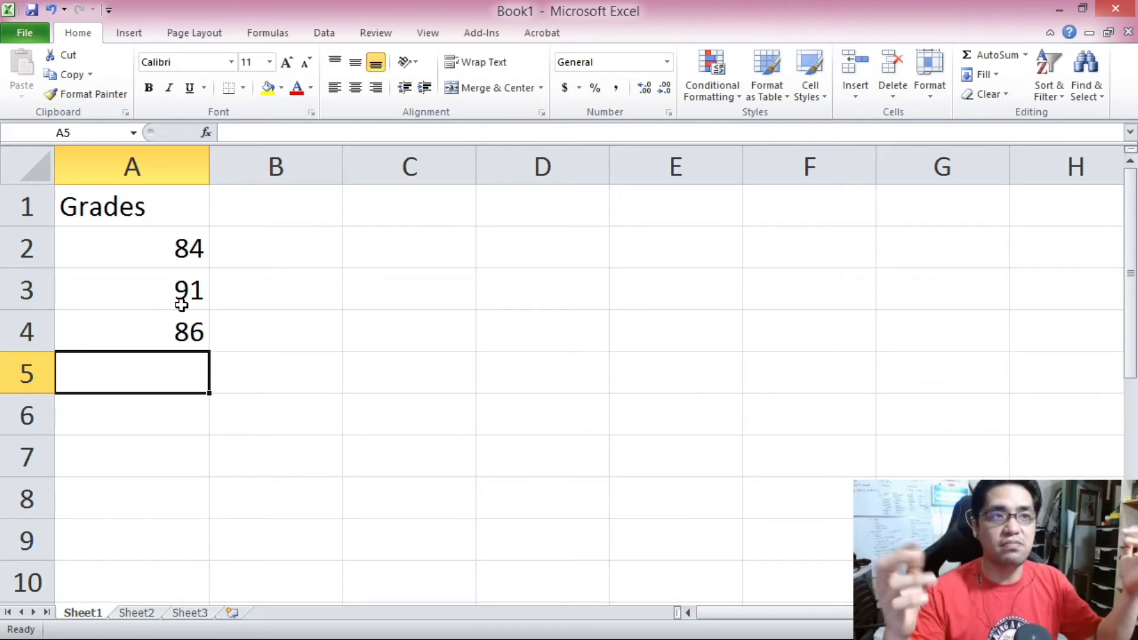
Add the header Date in cell B1.
left_click(290, 188)
type("Date")
key("Return")
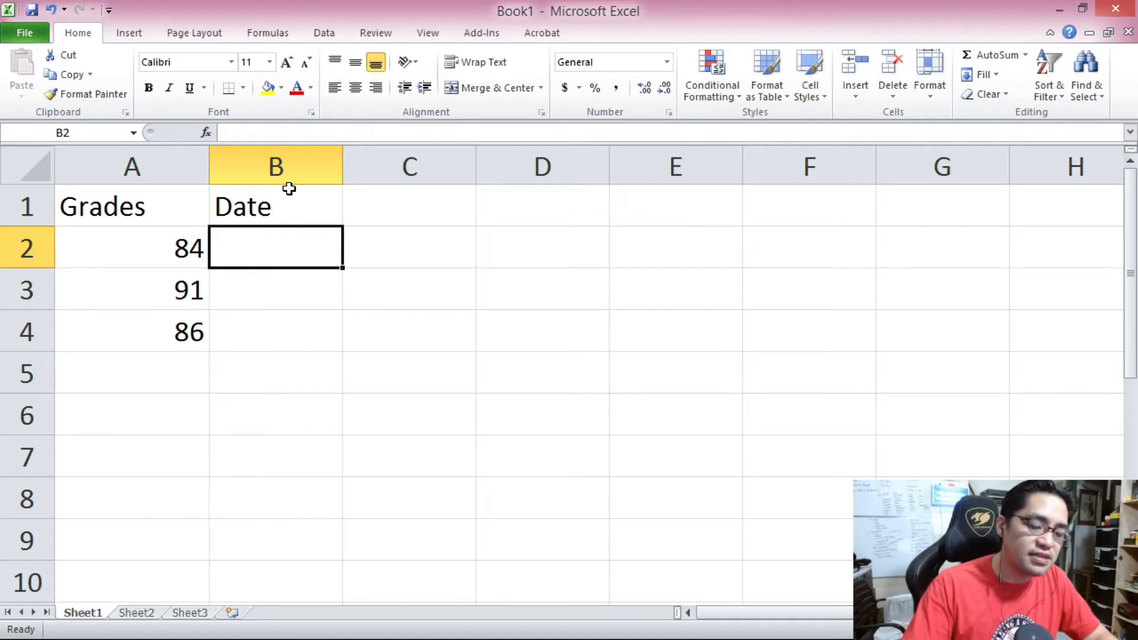
Enter the date January 1, 2020 in cell B2.
type("1/1")
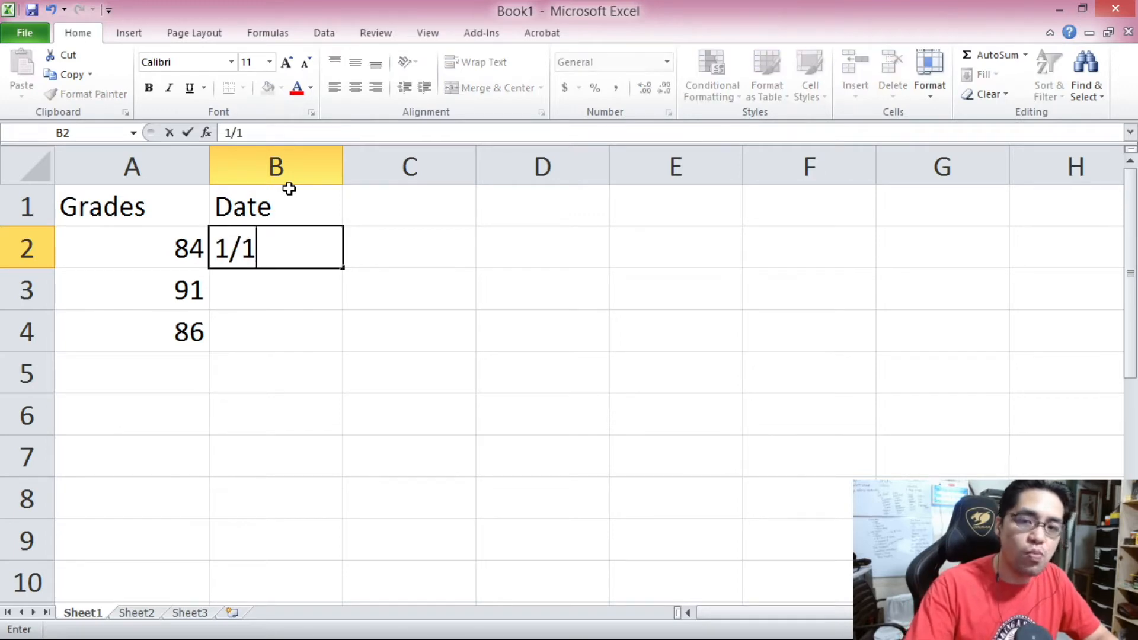
type("2021")
key("BackSpace")
key("BackSpace")
key("BackSpace")
key("BackSpace")
key("BackSpace")
key("BackSpace")
key("BackSpace")
type("January 1, 2020")
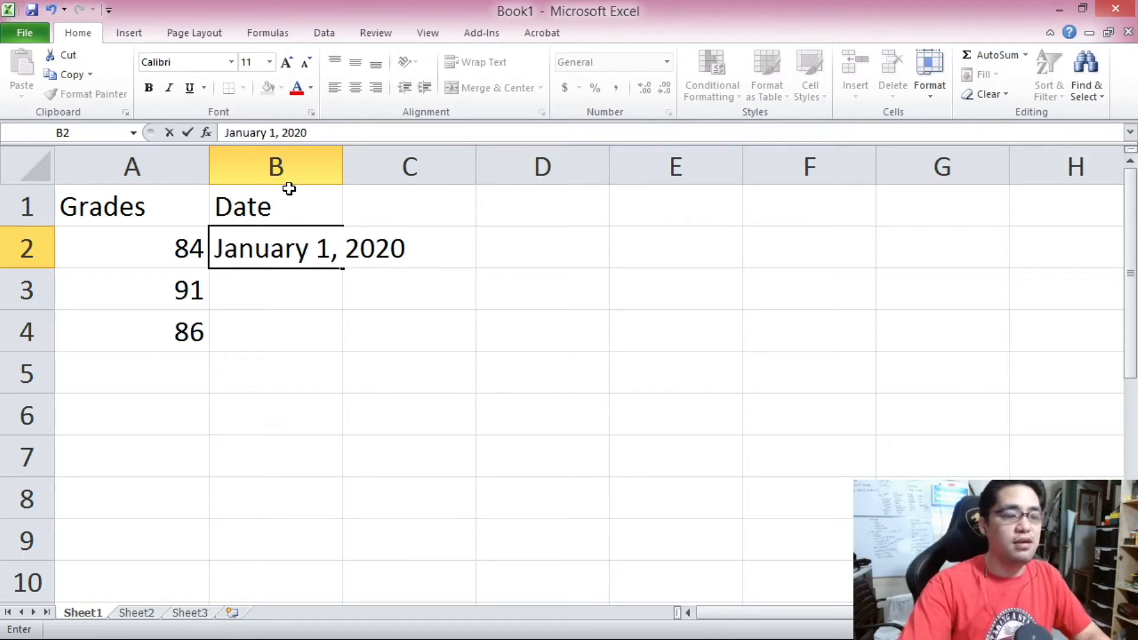
key("Return")
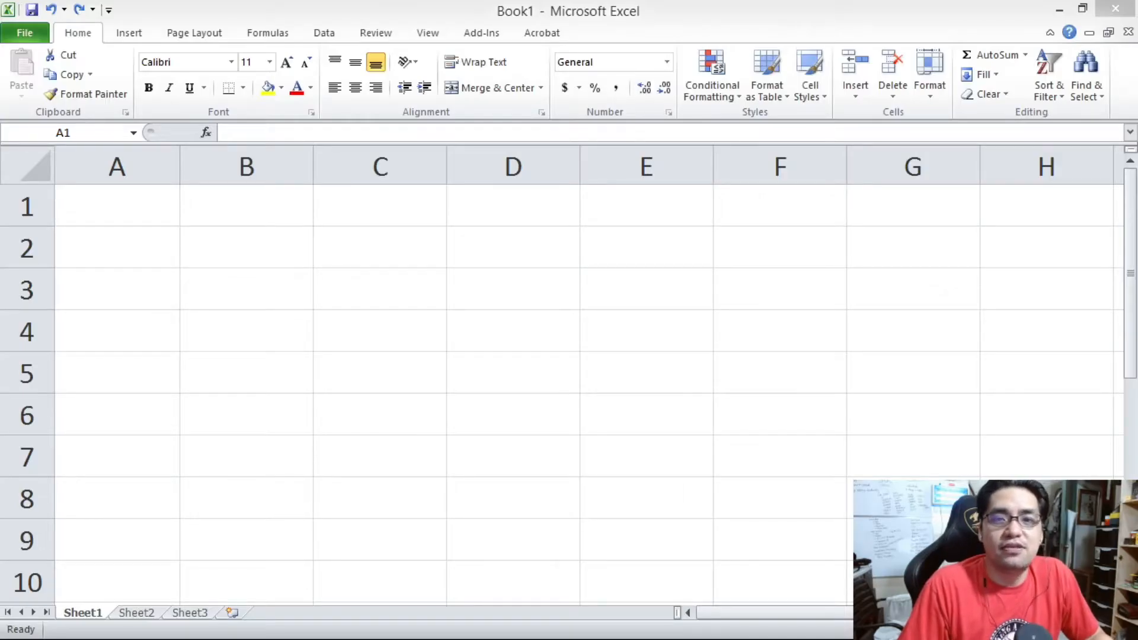
Widen column A and enter 12345.6789 in cell A1.
left_click(167, 221)
left_click_drag(182, 165, 314, 178)
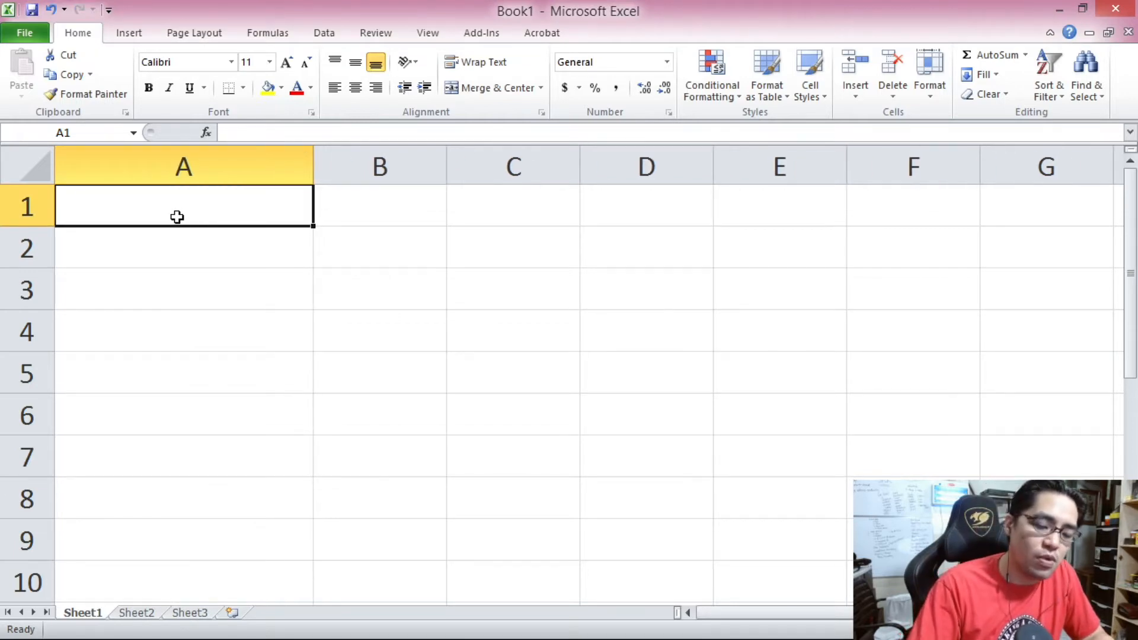
type("12345.6789")
key("Return")
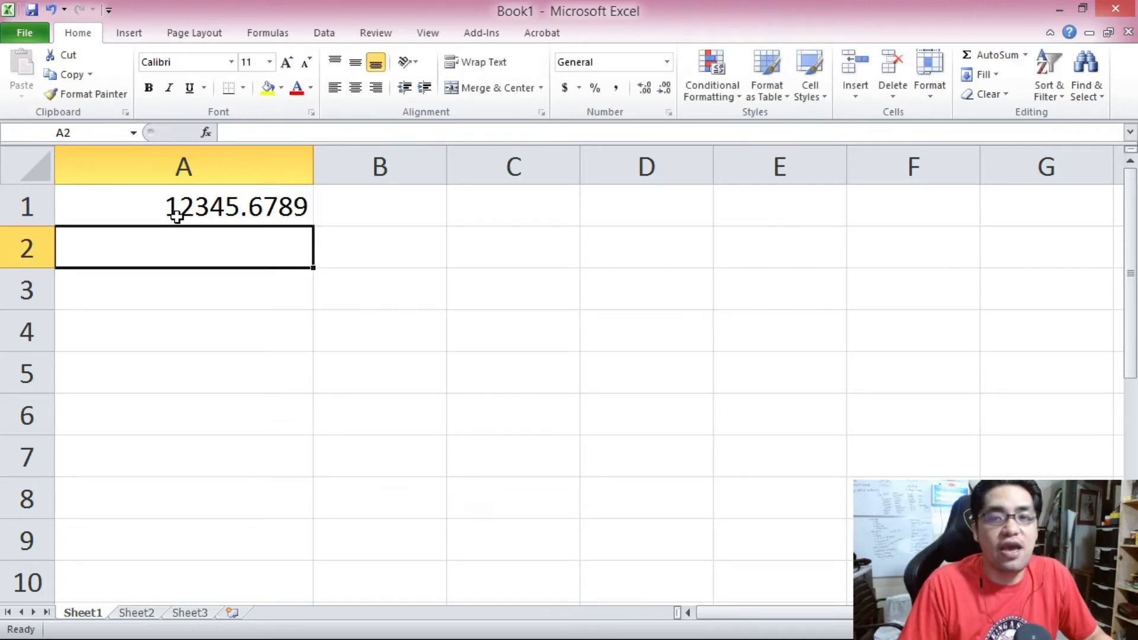
Open Format Cells for cell A1, choose the Number category and turn on the 1000 separator.
left_click(177, 216)
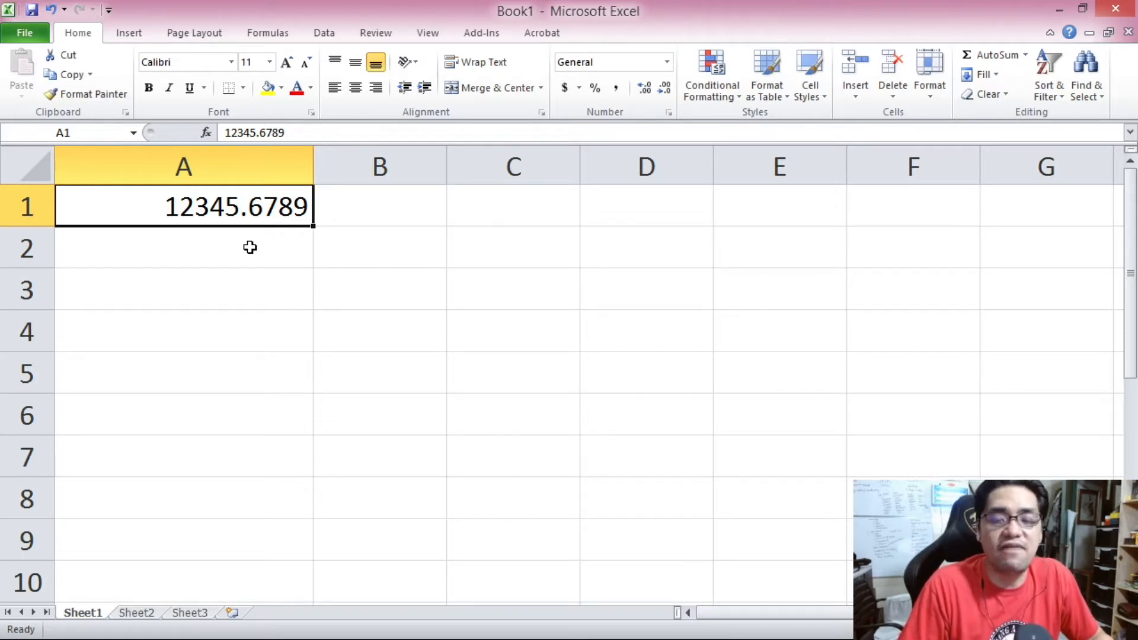
right_click(246, 214)
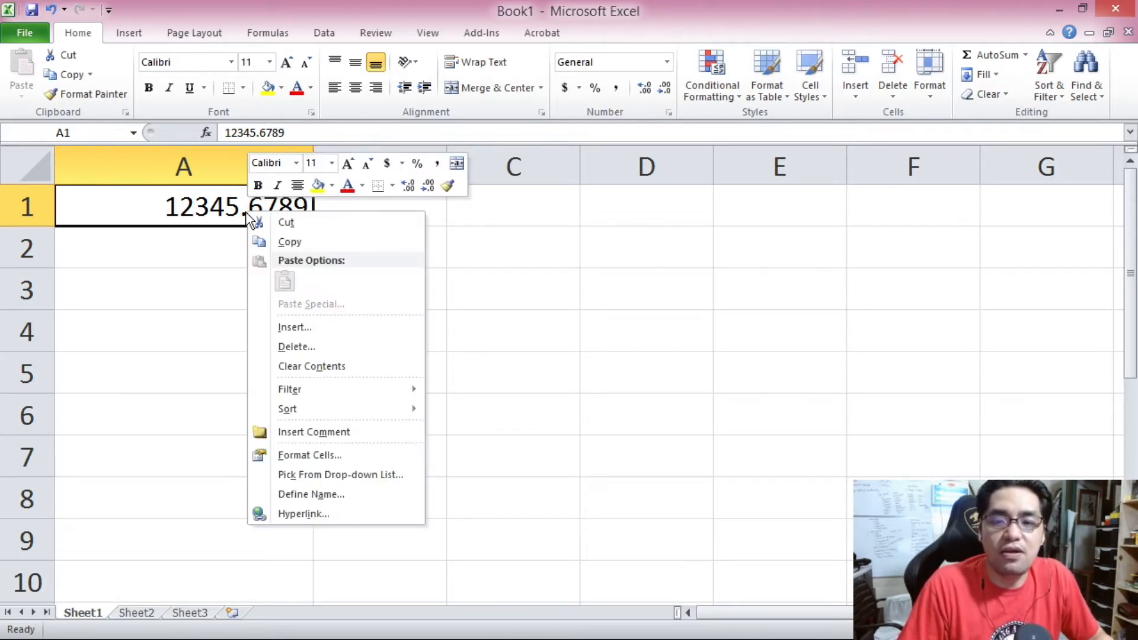
left_click(313, 450)
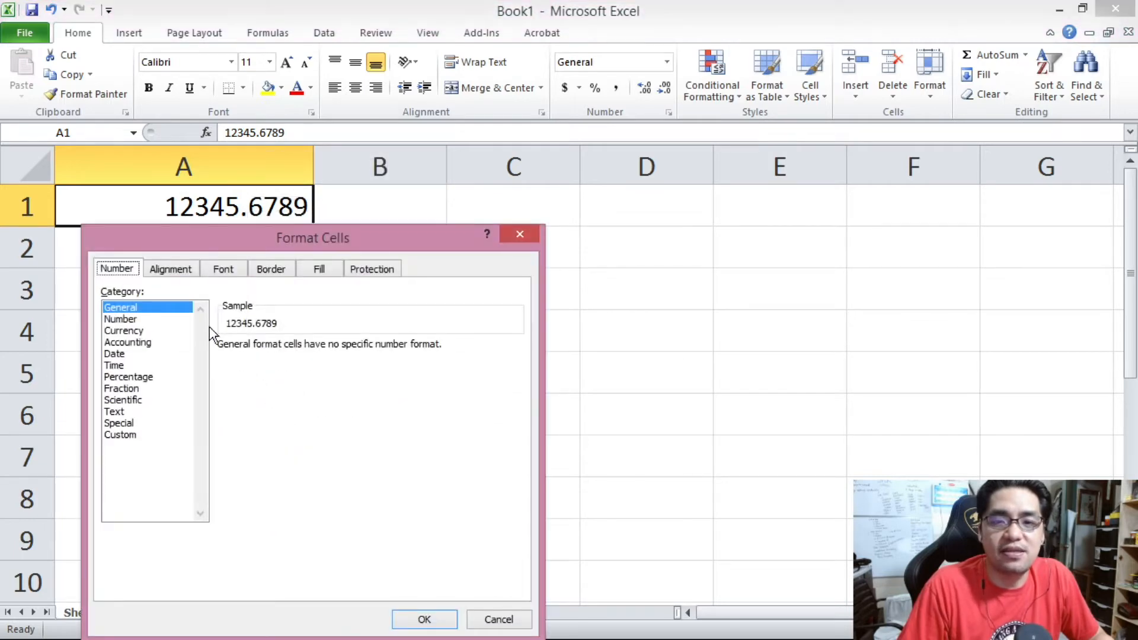
left_click(150, 320)
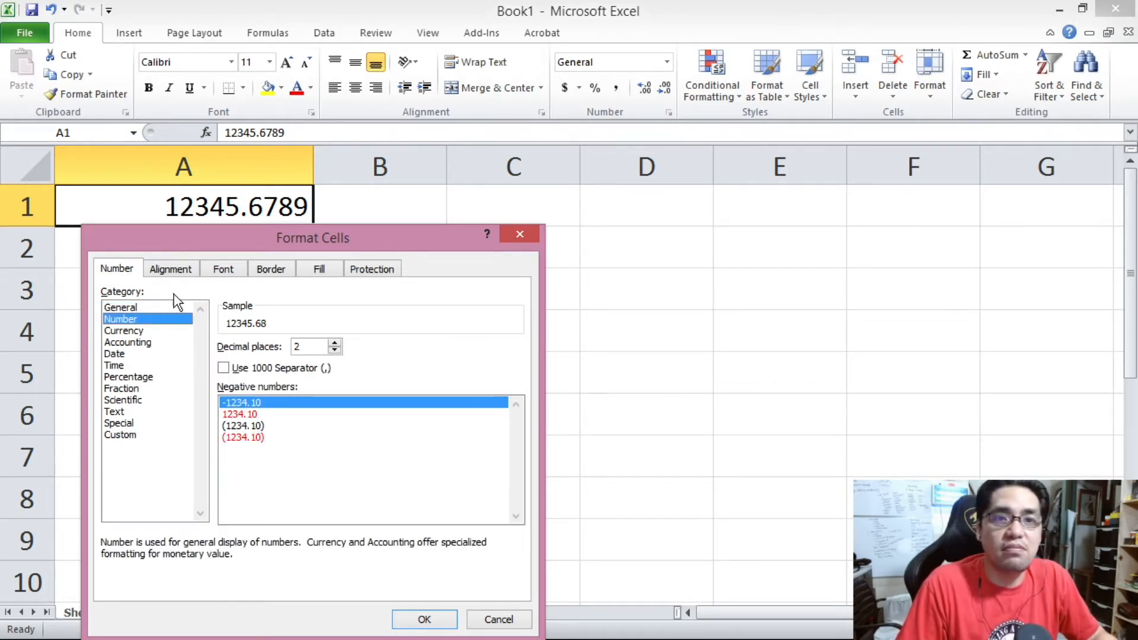
left_click_drag(198, 238, 449, 81)
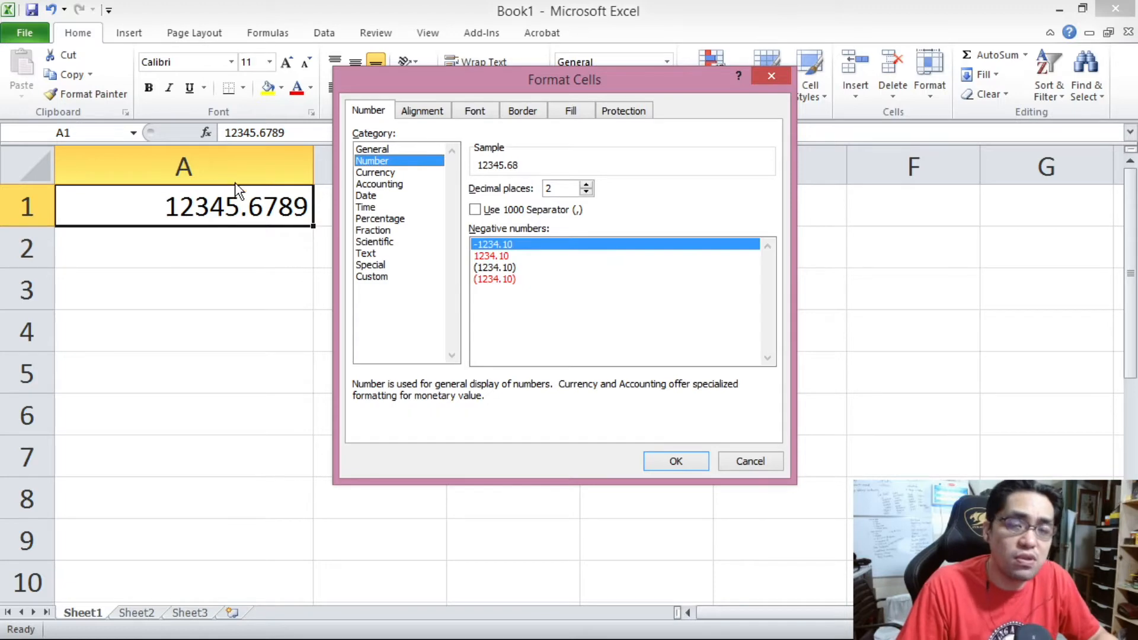
left_click(475, 210)
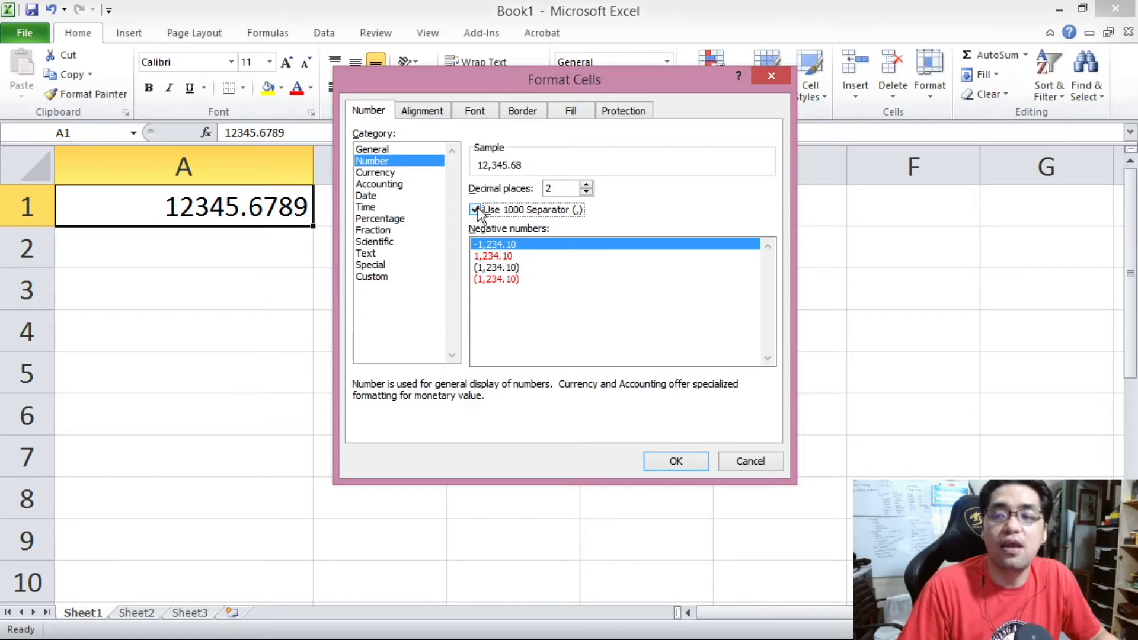
Set the decimal places to 1 and apply the Number format to A1.
left_click(586, 192)
left_click(586, 191)
left_click(586, 184)
left_click(586, 185)
left_click(586, 185)
left_click(586, 185)
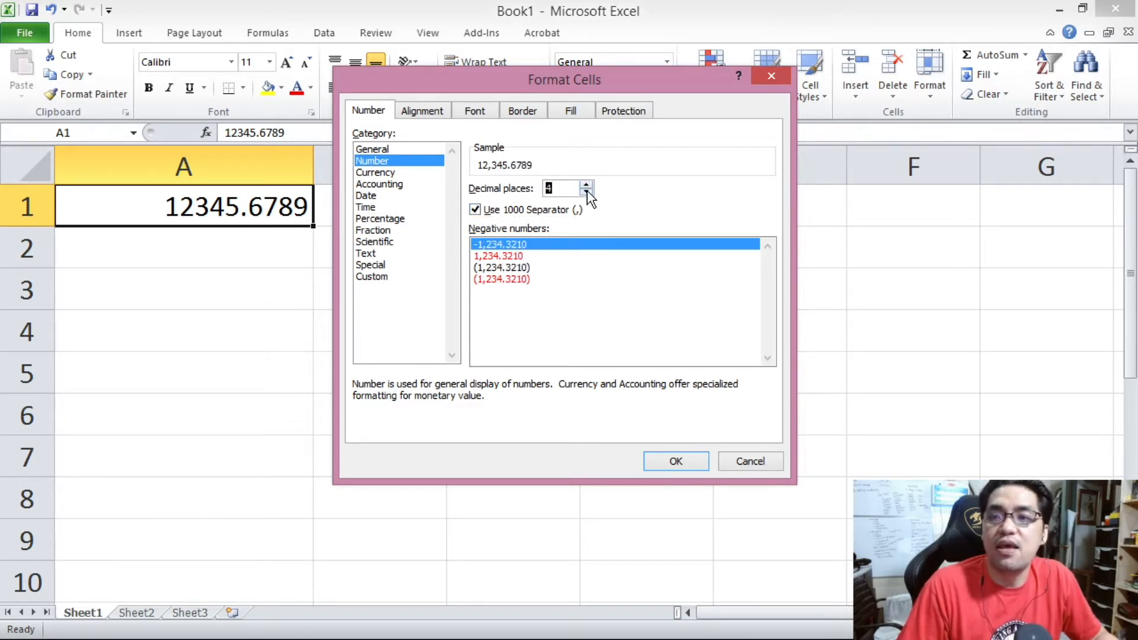
left_click(586, 185)
left_click(586, 191)
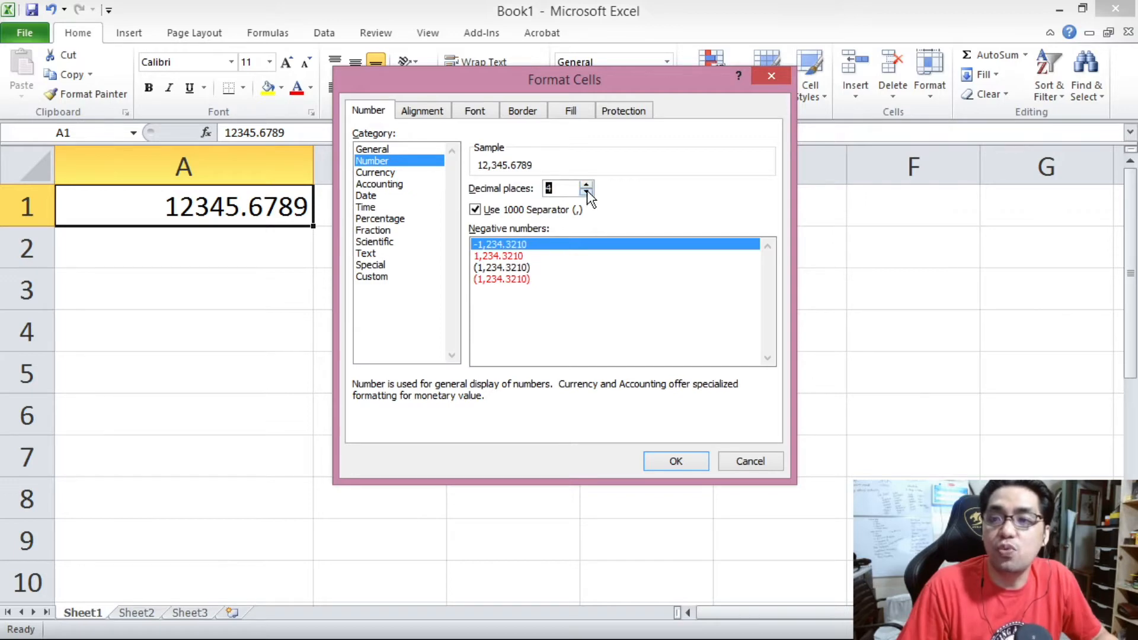
left_click(586, 191)
left_click(586, 191)
left_click(586, 192)
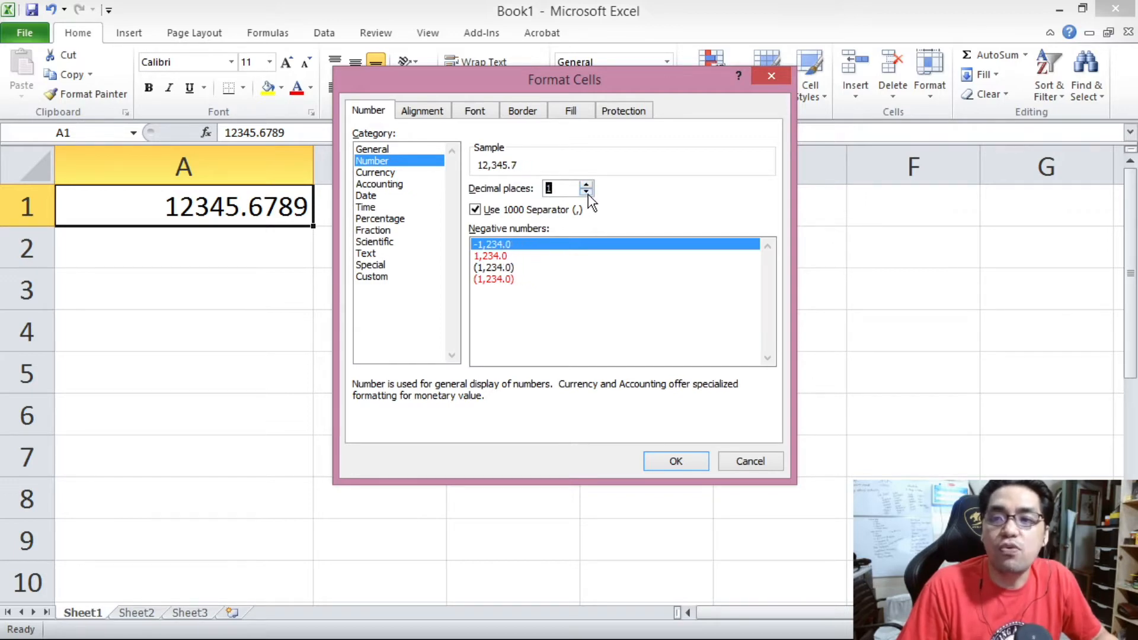
left_click(668, 463)
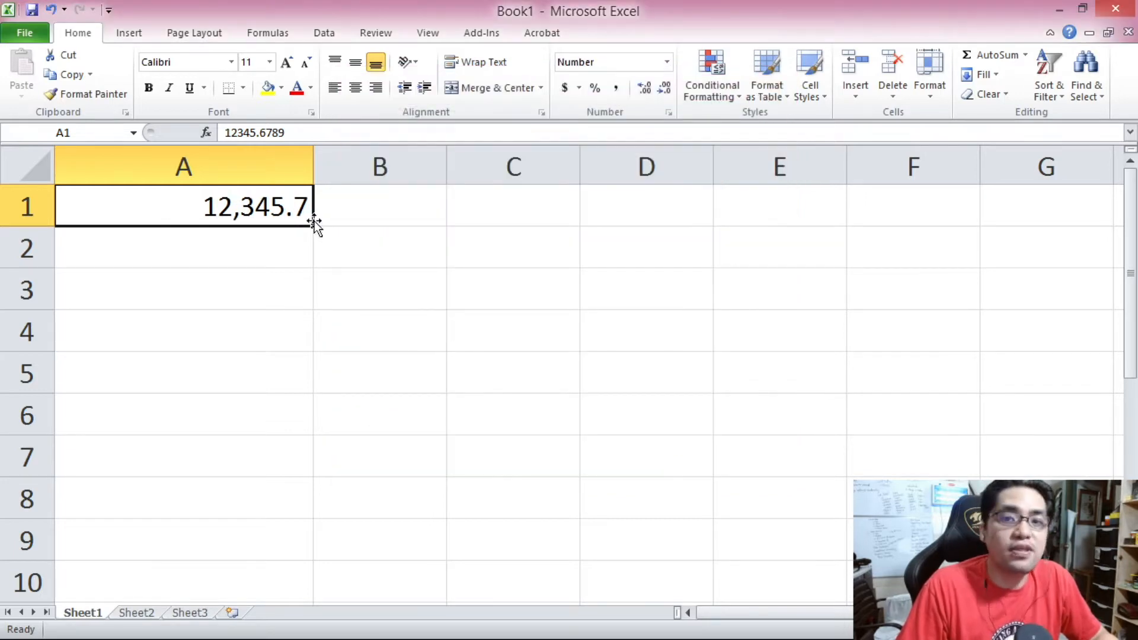
Increase cell A1's decimal places to 2 through Format Cells.
right_click(279, 206)
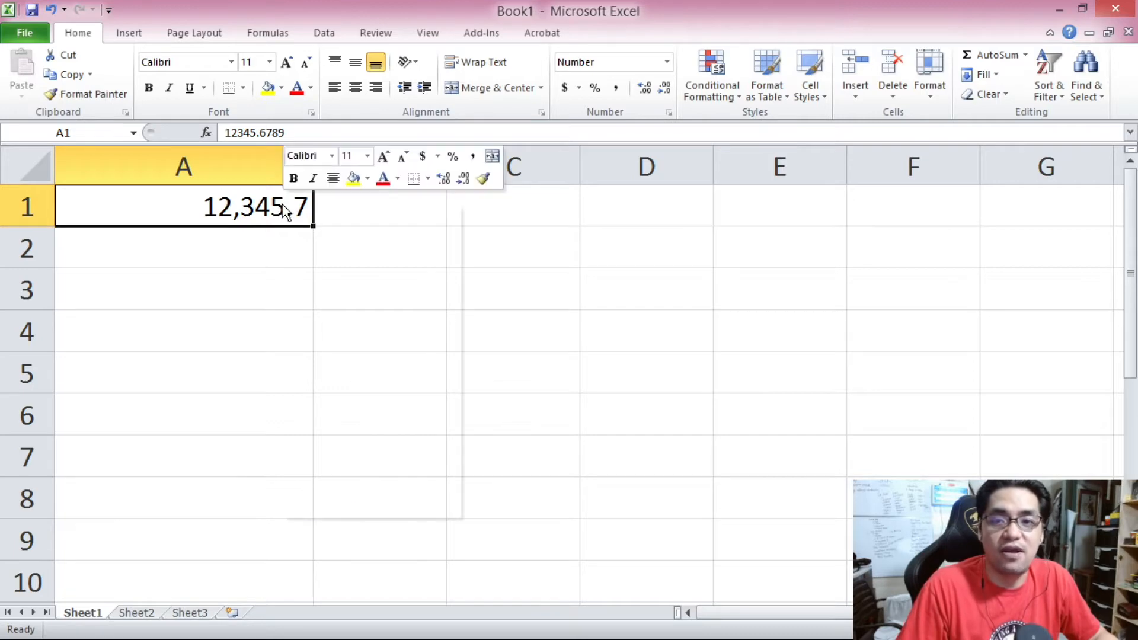
left_click(386, 449)
left_click(407, 343)
left_click(480, 619)
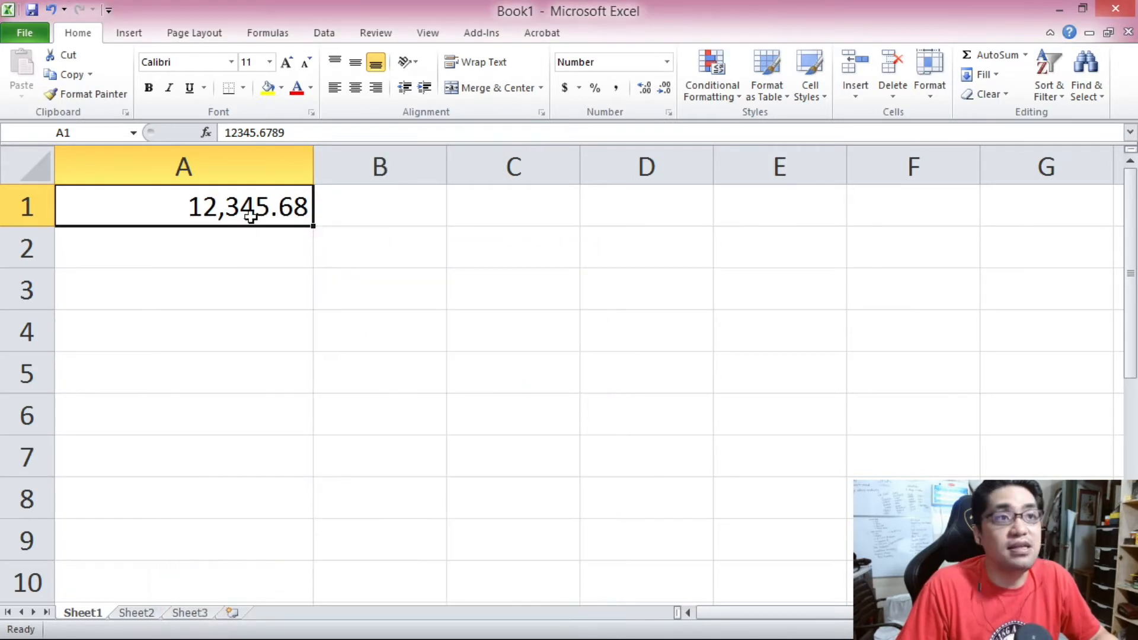
Increase cell A1's decimal places to 3 through Format Cells.
right_click(277, 215)
left_click(384, 458)
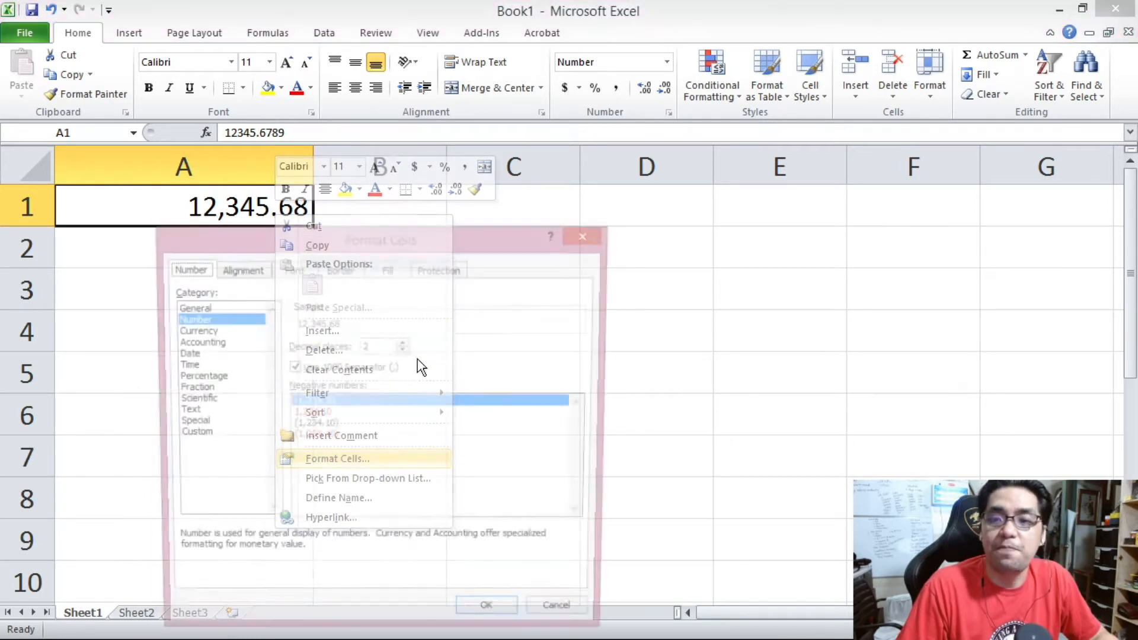
left_click(404, 342)
left_click(477, 620)
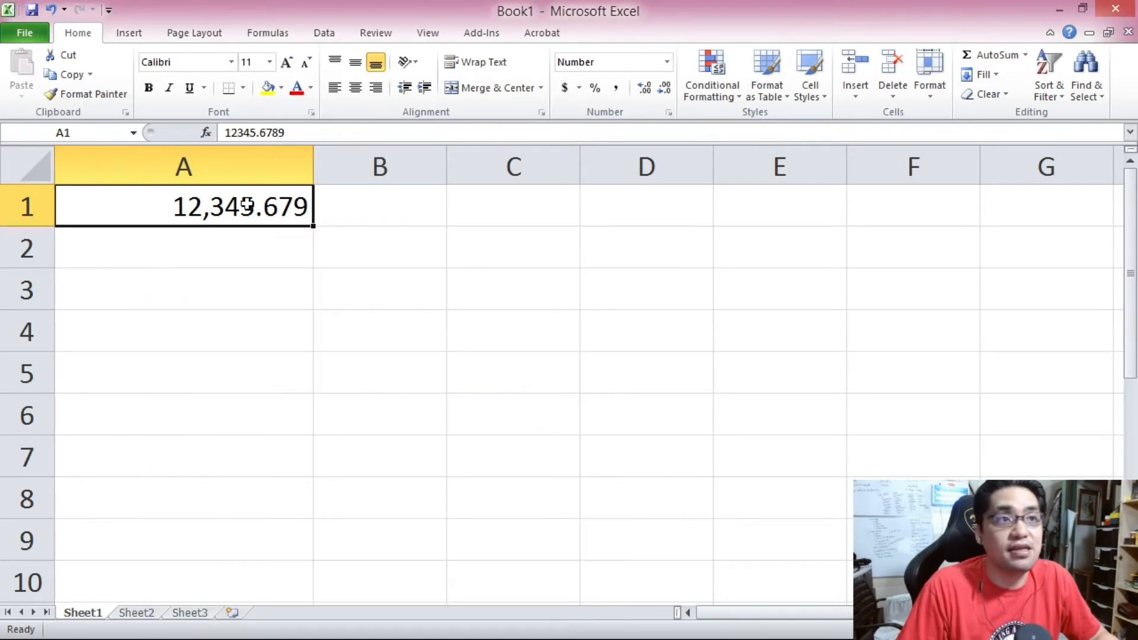
Increase cell A1's decimal places to 4 through Format Cells.
right_click(294, 207)
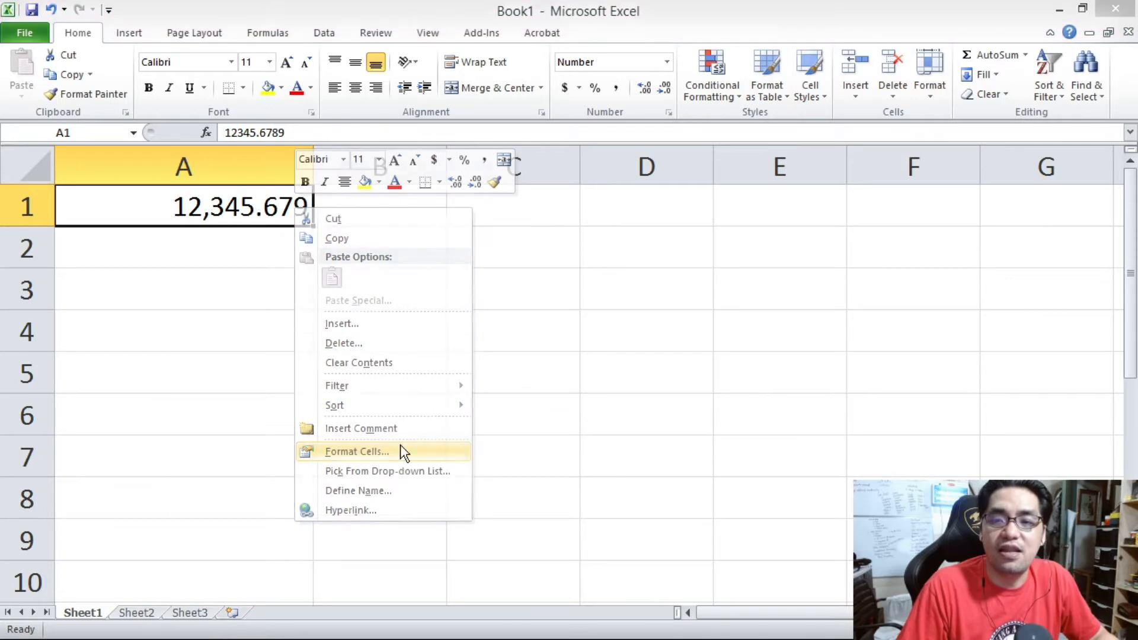
left_click(393, 455)
left_click(415, 342)
left_click(504, 619)
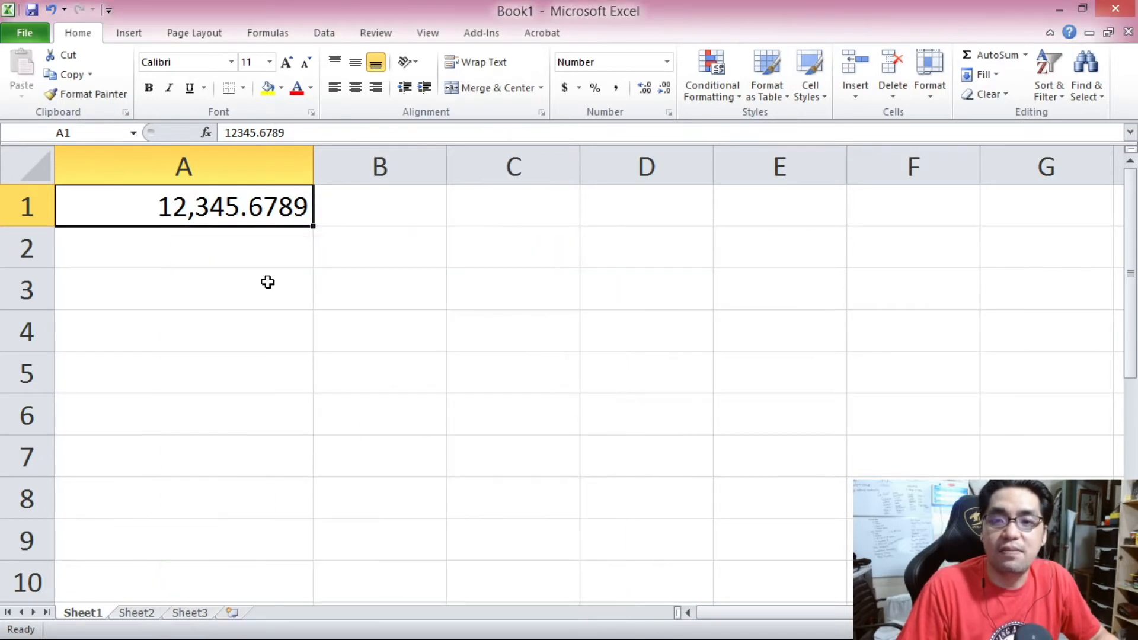
Increase cell A1's decimal places to 5 through Format Cells.
right_click(289, 210)
left_click(391, 453)
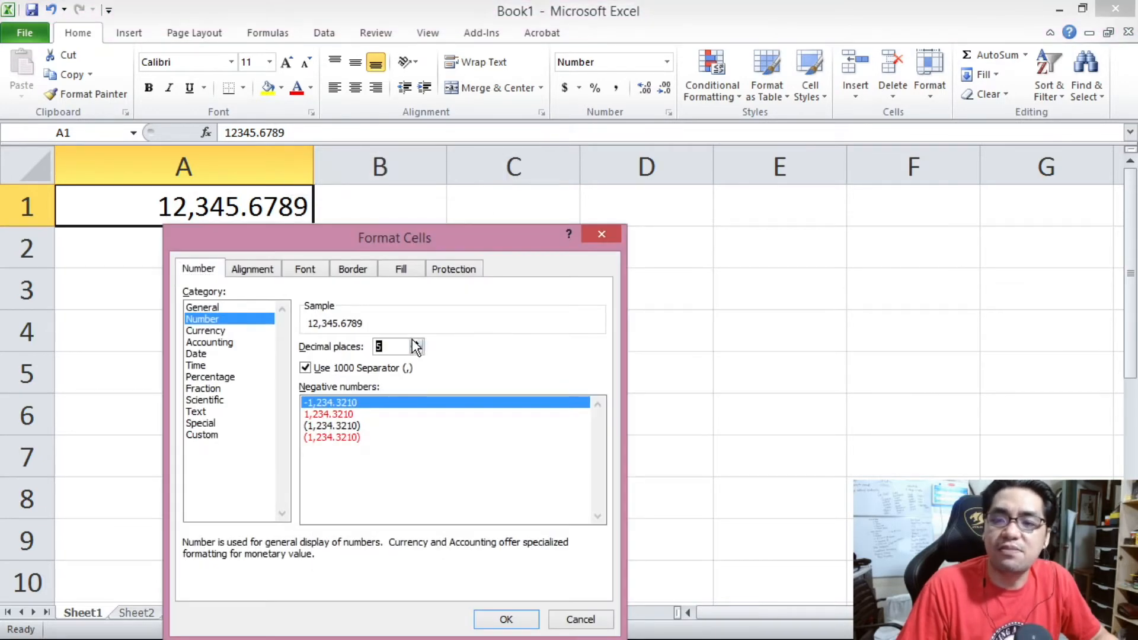
left_click(416, 343)
left_click(504, 618)
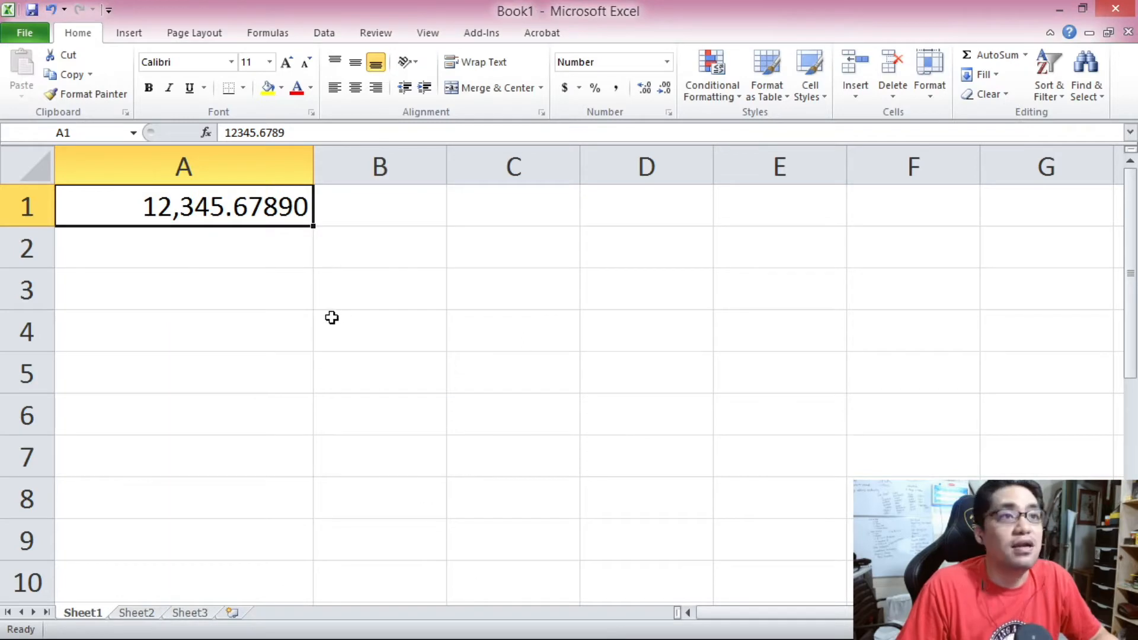
Reset cell A1 to the General category in Format Cells.
right_click(286, 215)
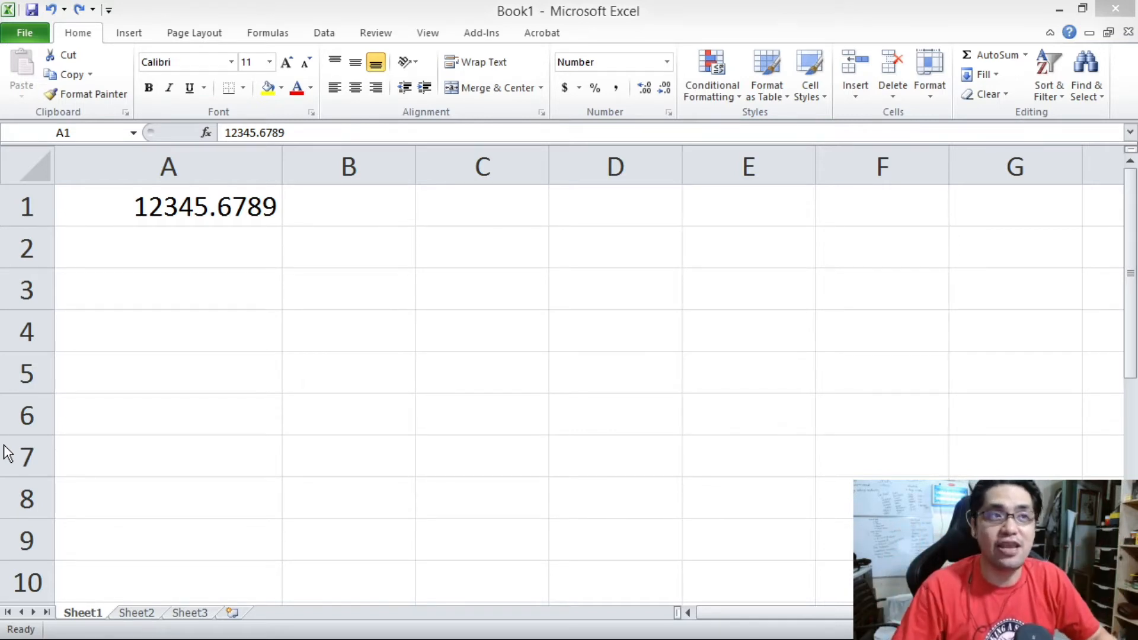
left_click(188, 206)
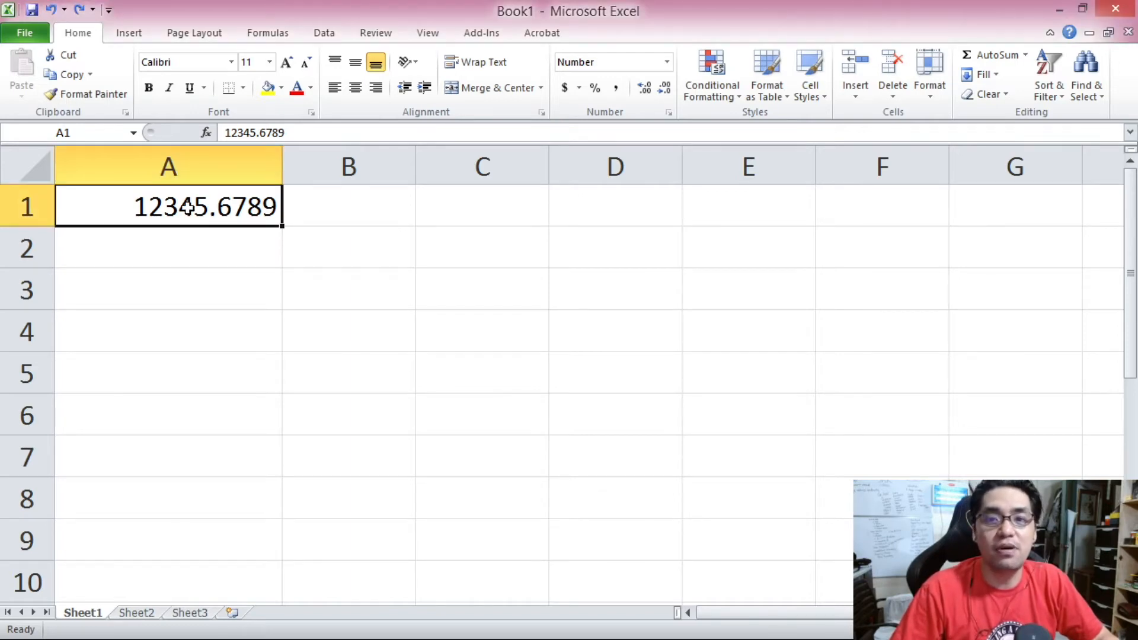
right_click(170, 218)
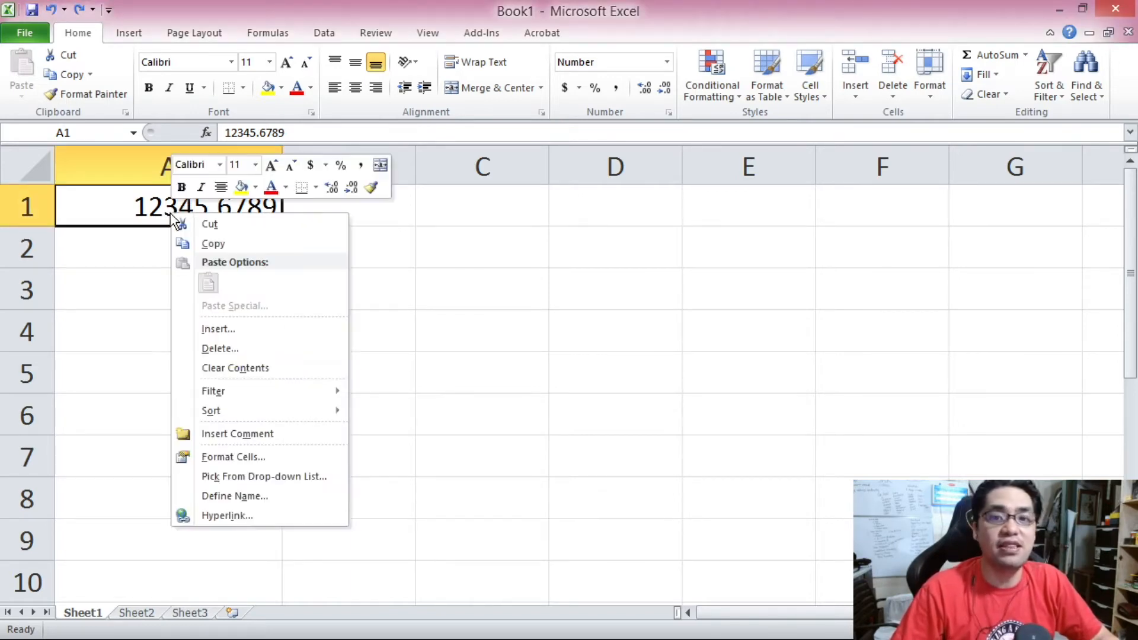
left_click(299, 457)
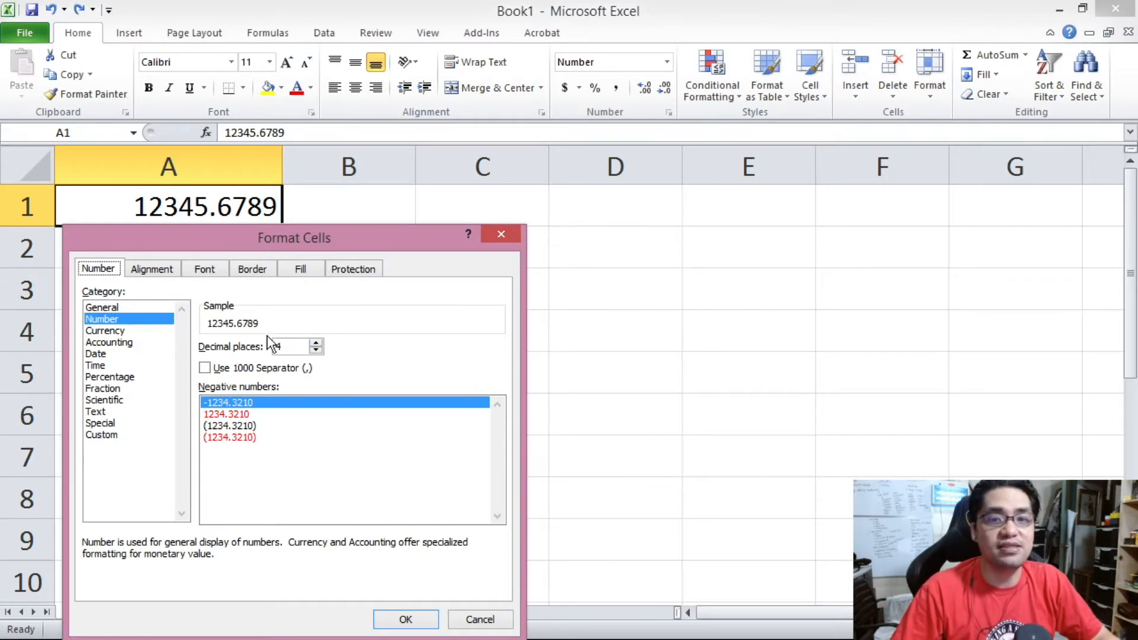
left_click(140, 307)
left_click(408, 617)
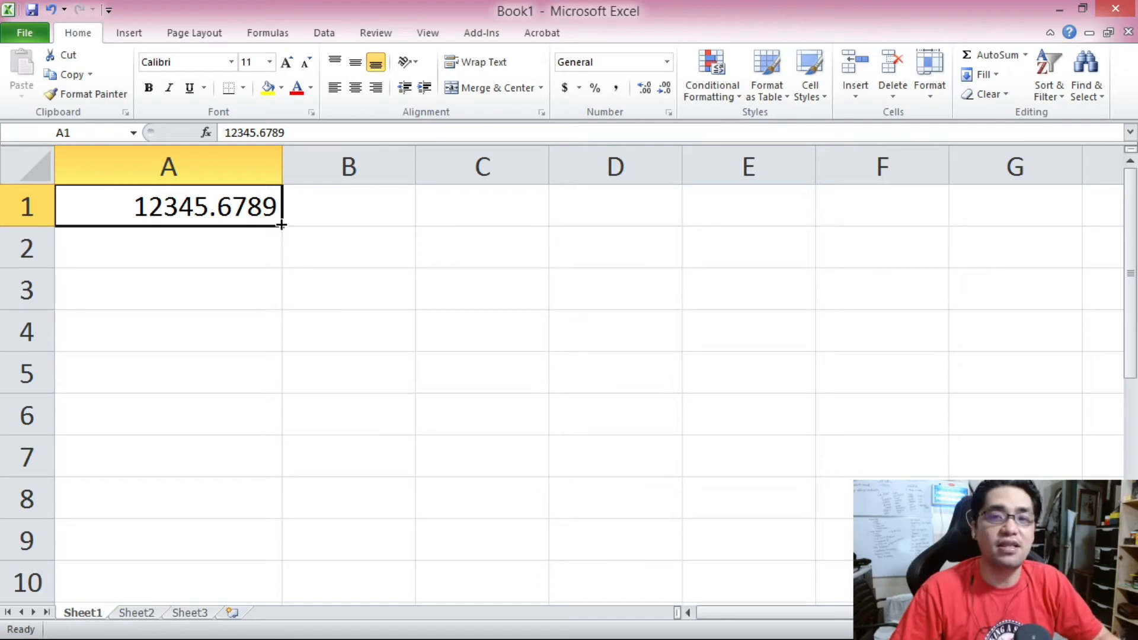
Narrow column A step by step so the General value in A1 displays fewer decimals.
left_click_drag(282, 159, 208, 162)
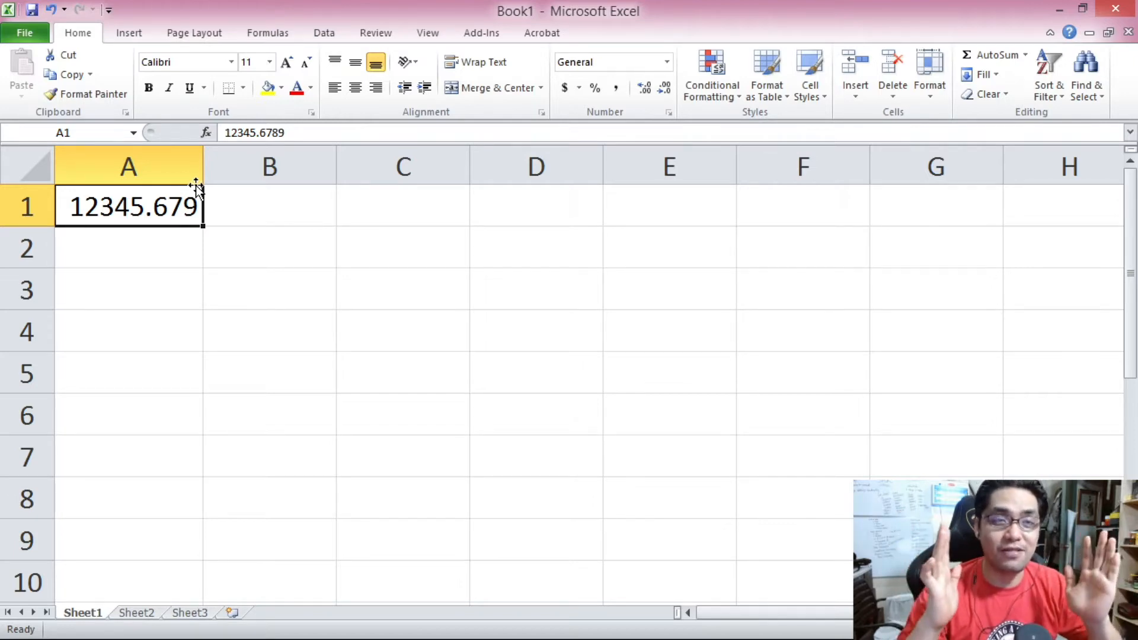
left_click_drag(204, 166, 178, 170)
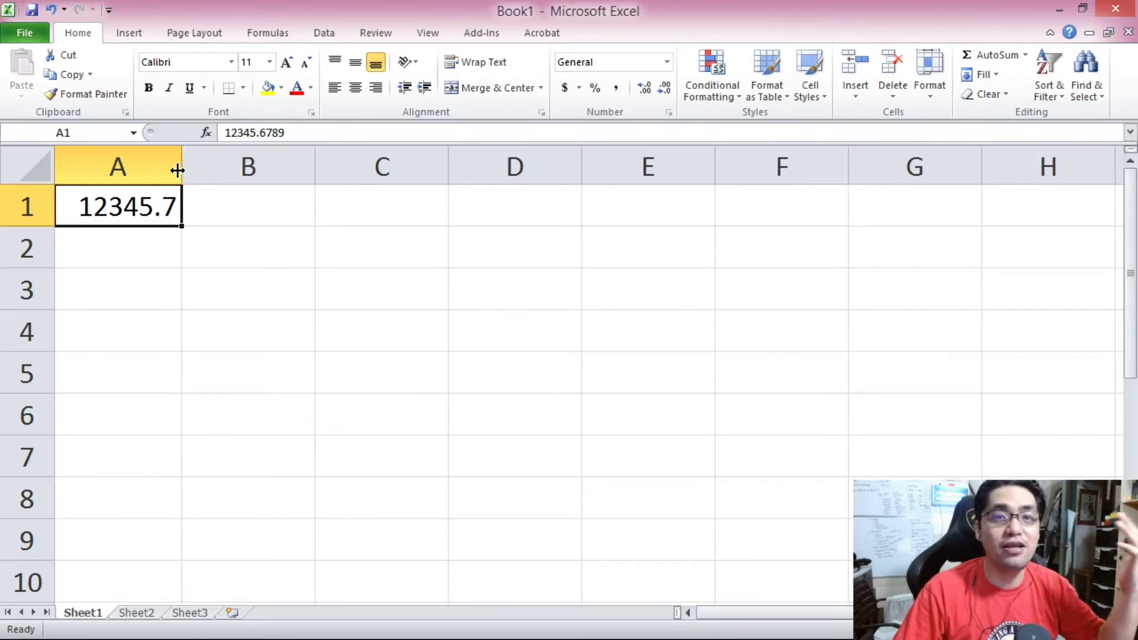
left_click_drag(177, 170, 143, 169)
left_click_drag(143, 168, 127, 170)
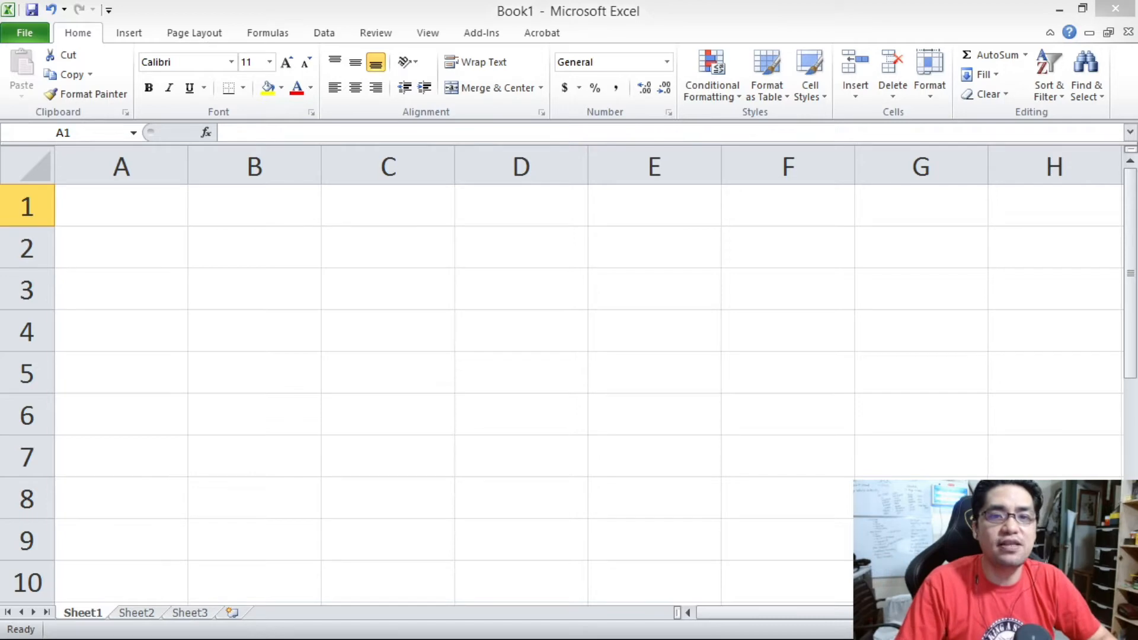
Enter 74.49 in cell A1.
left_click(150, 211)
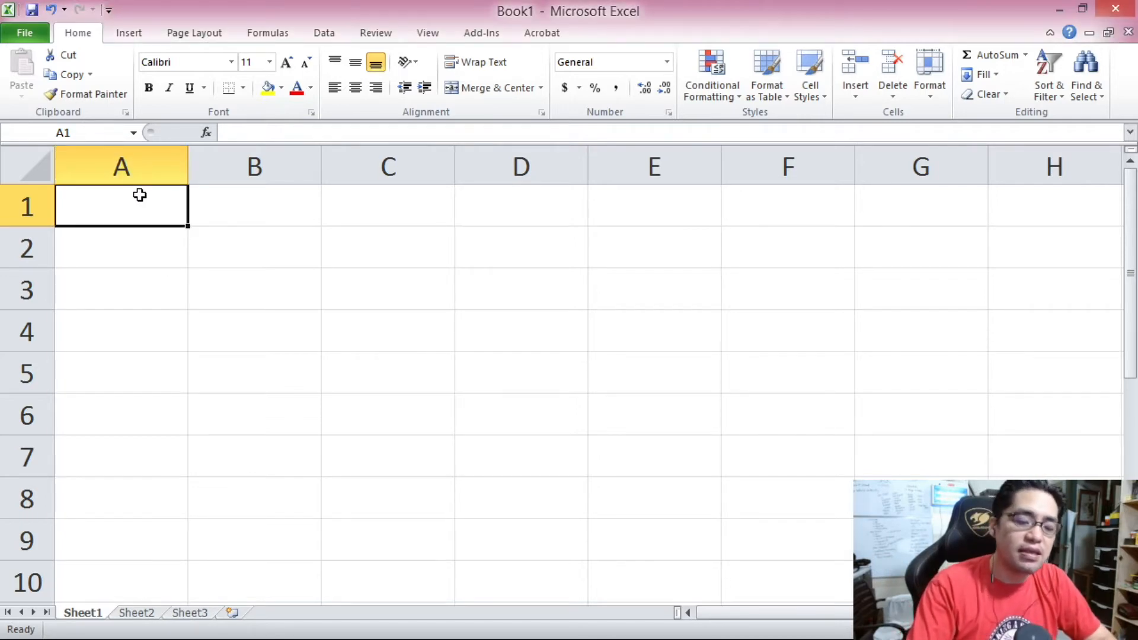
type("74")
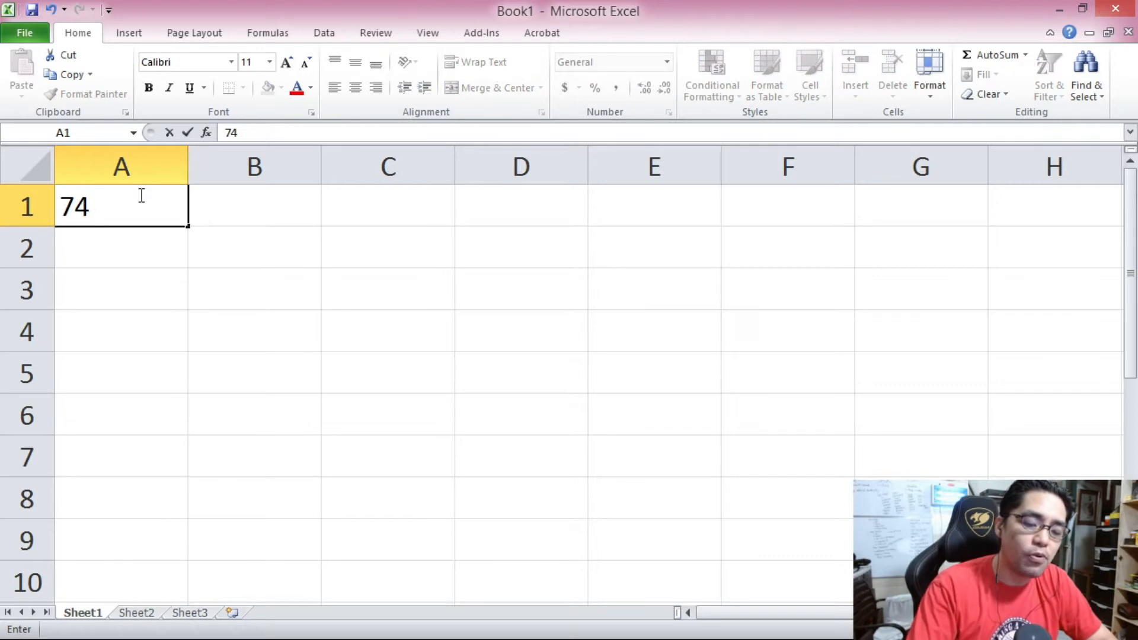
type(".49")
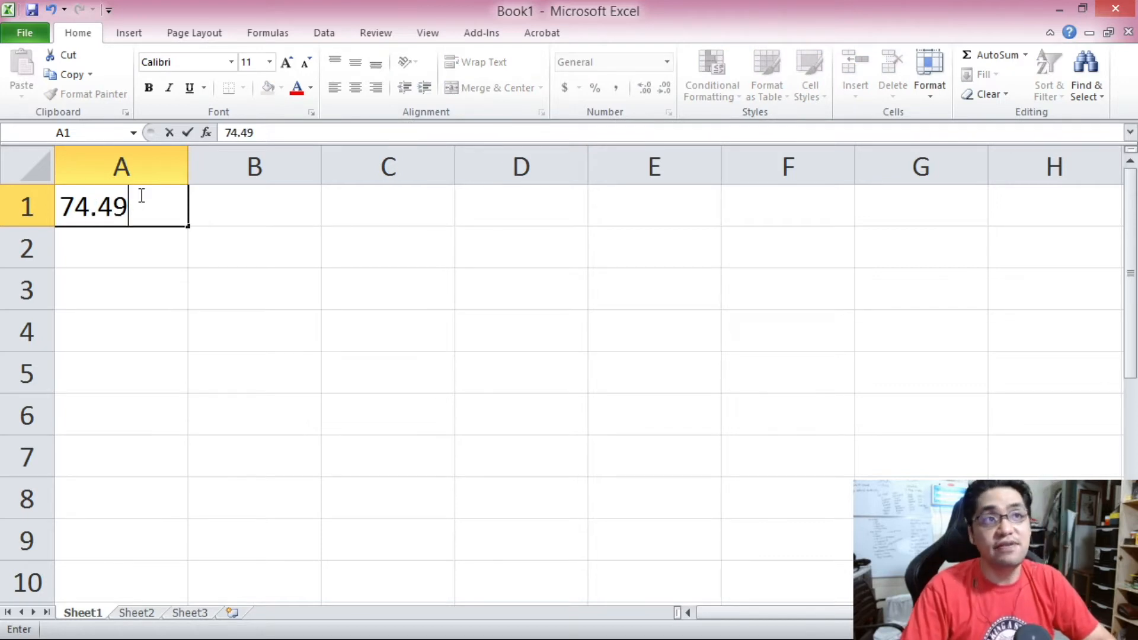
key("Return")
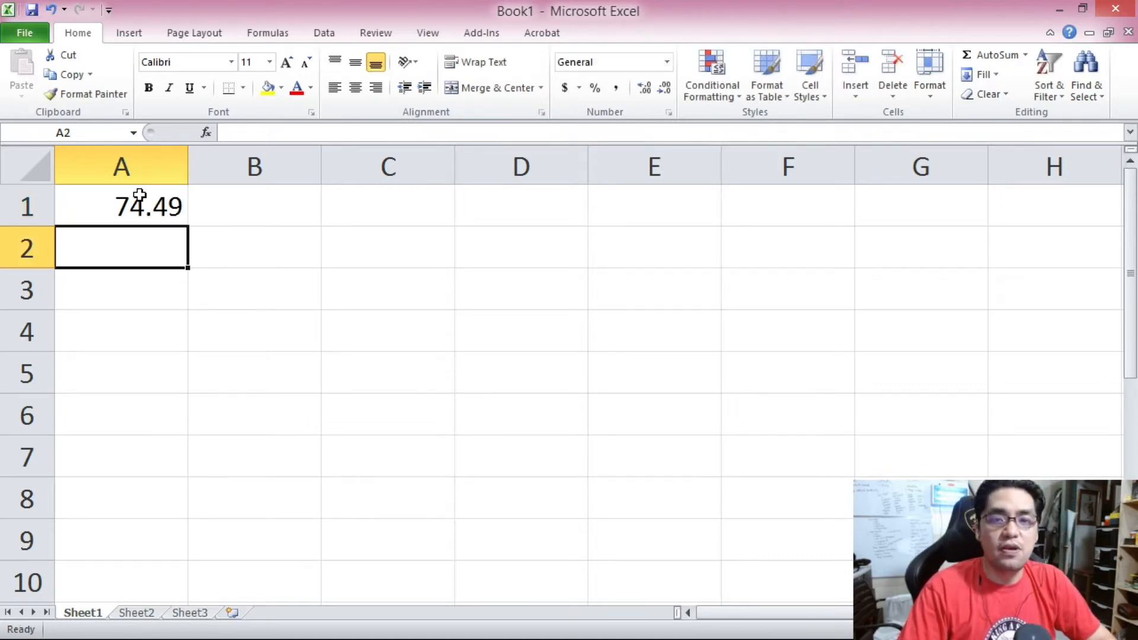
Narrow column A until the value in A1 displays rounded to one decimal.
left_click(139, 195)
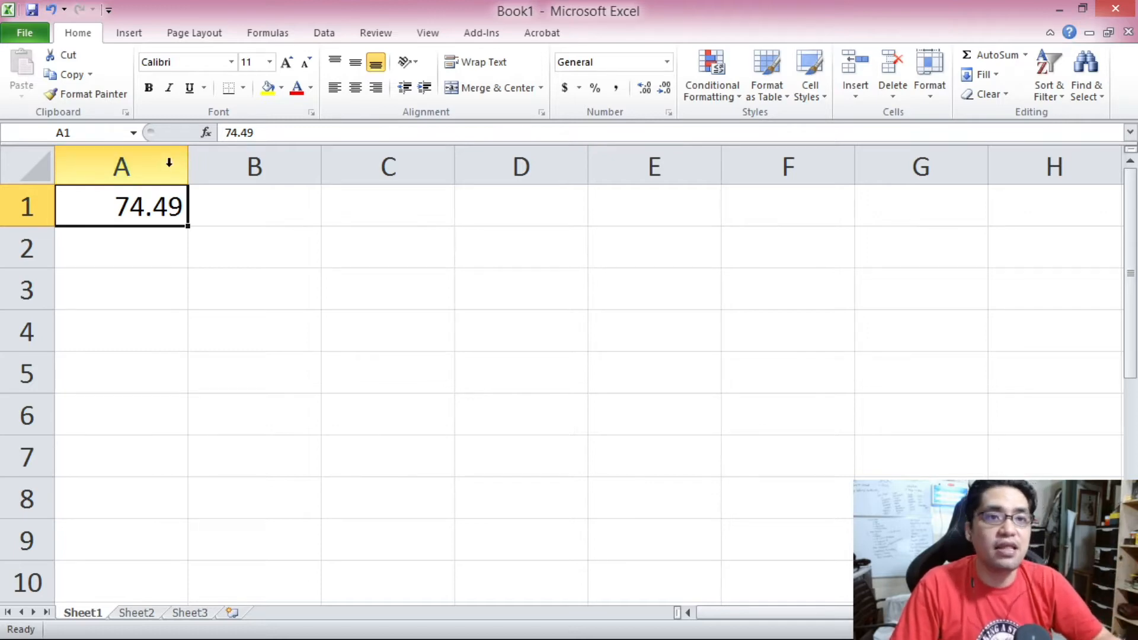
left_click_drag(186, 148, 147, 151)
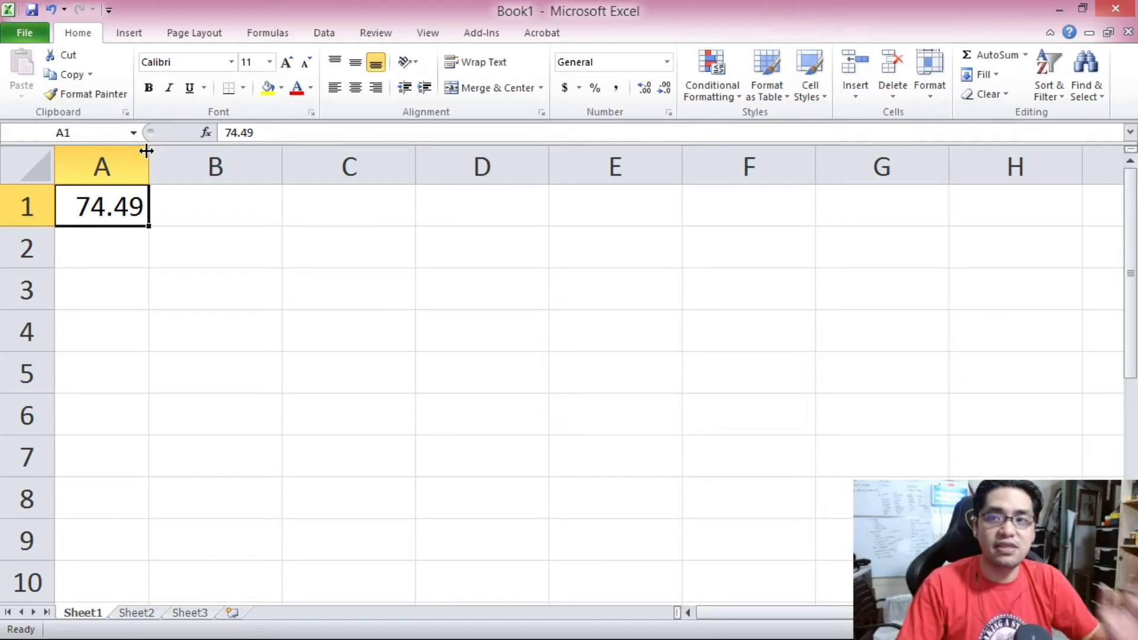
left_click_drag(147, 151, 135, 155)
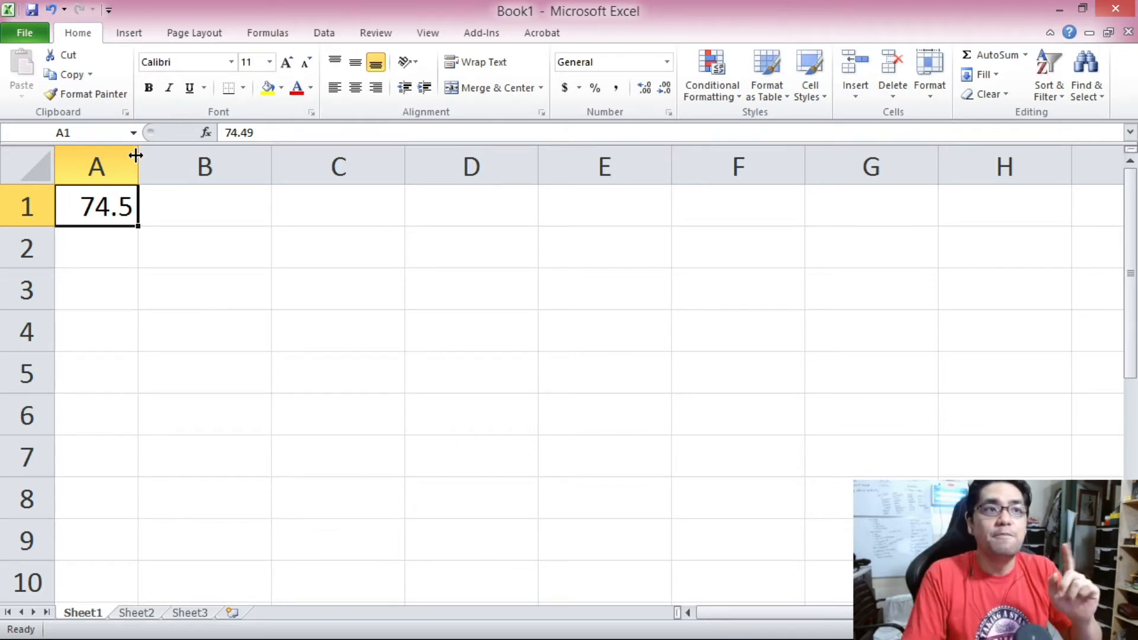
Open cell A1's stored value for editing in the formula bar.
left_click(130, 243)
left_click(112, 203)
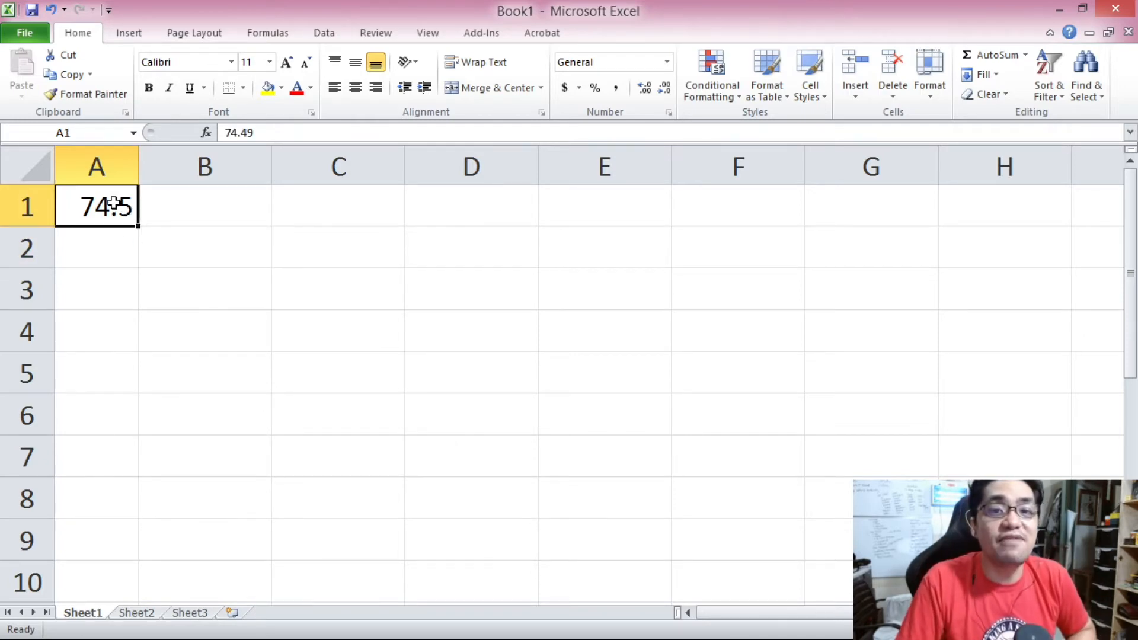
left_click(260, 133)
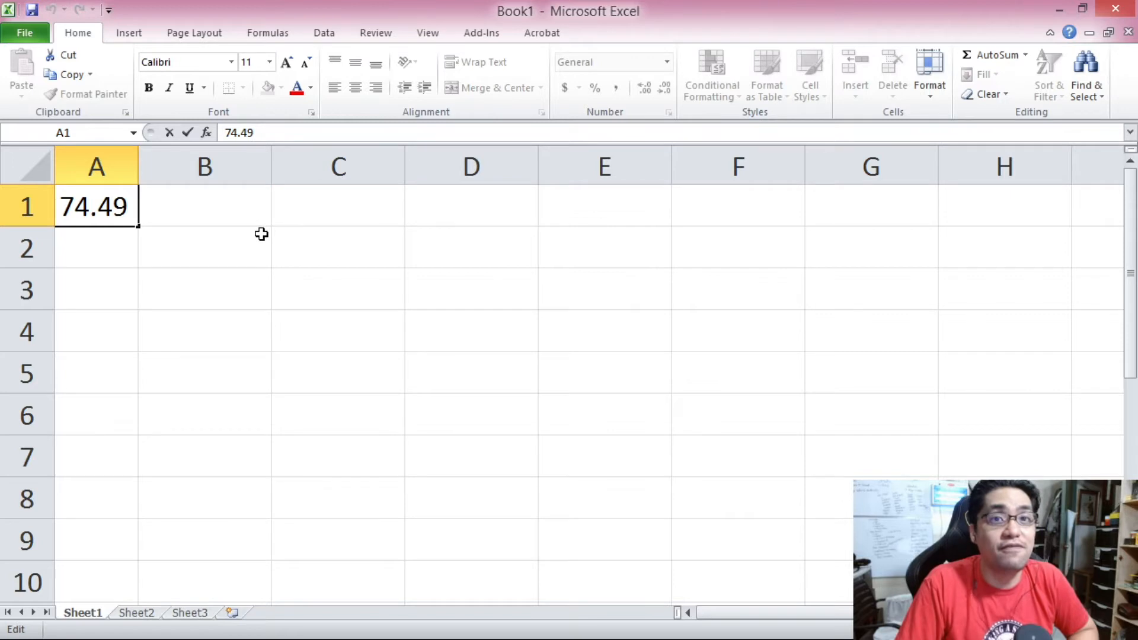
Widen column A until cell A1 shows its full two-decimal value.
key("Return")
left_click(124, 214)
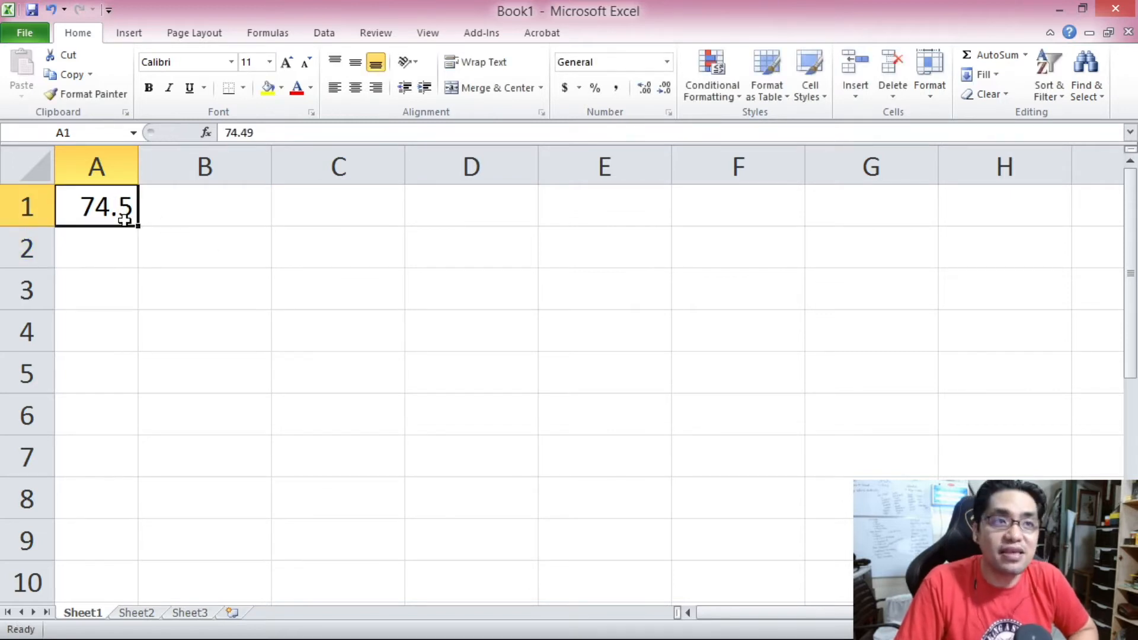
left_click(196, 205)
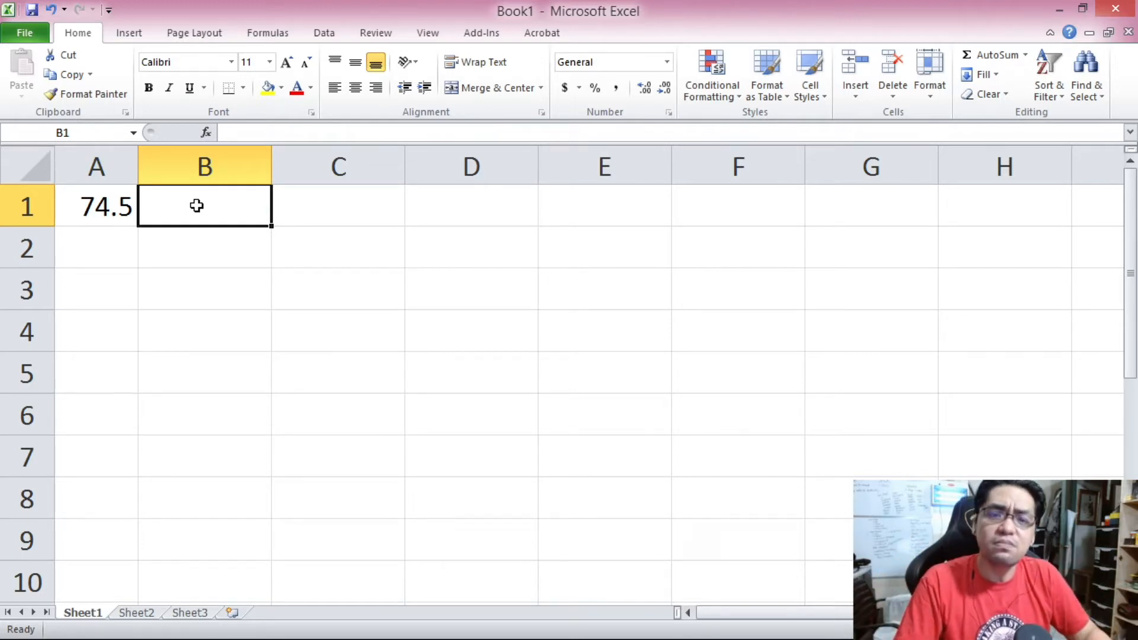
left_click(115, 206)
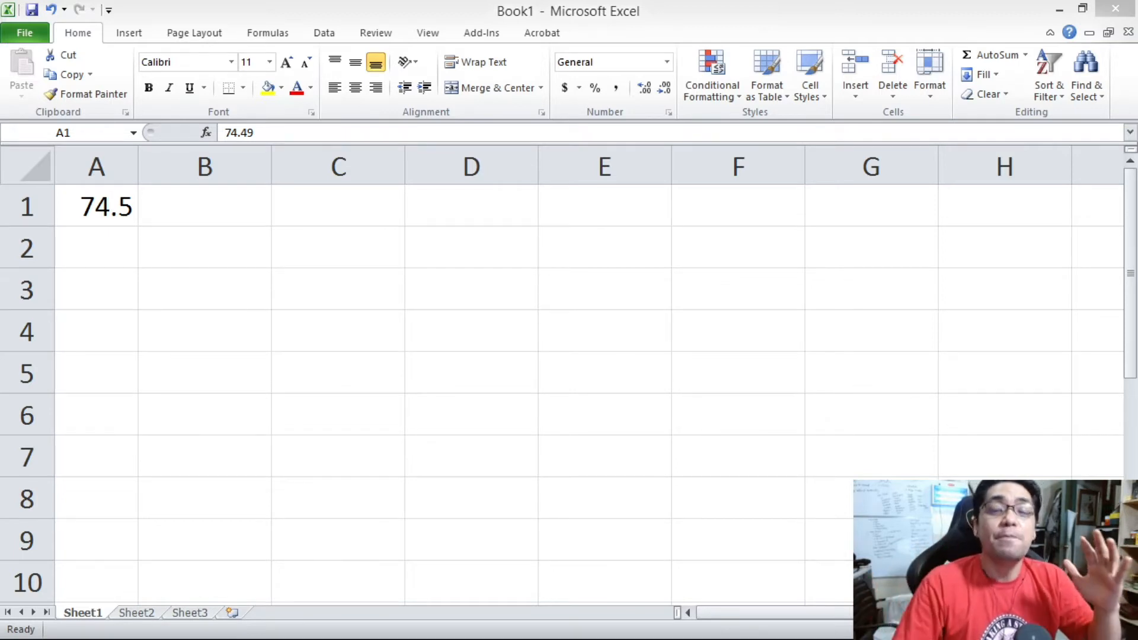
left_click(122, 206)
left_click_drag(141, 158, 177, 162)
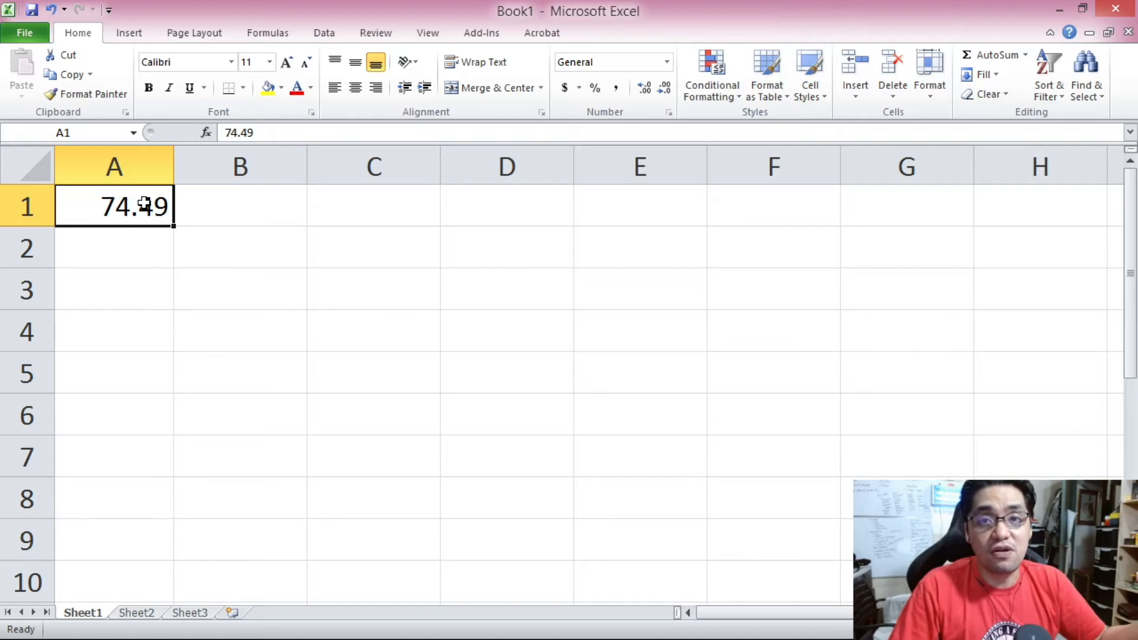
Enter 74.5 in cell A2 and 74 in cell A3.
left_click(153, 244)
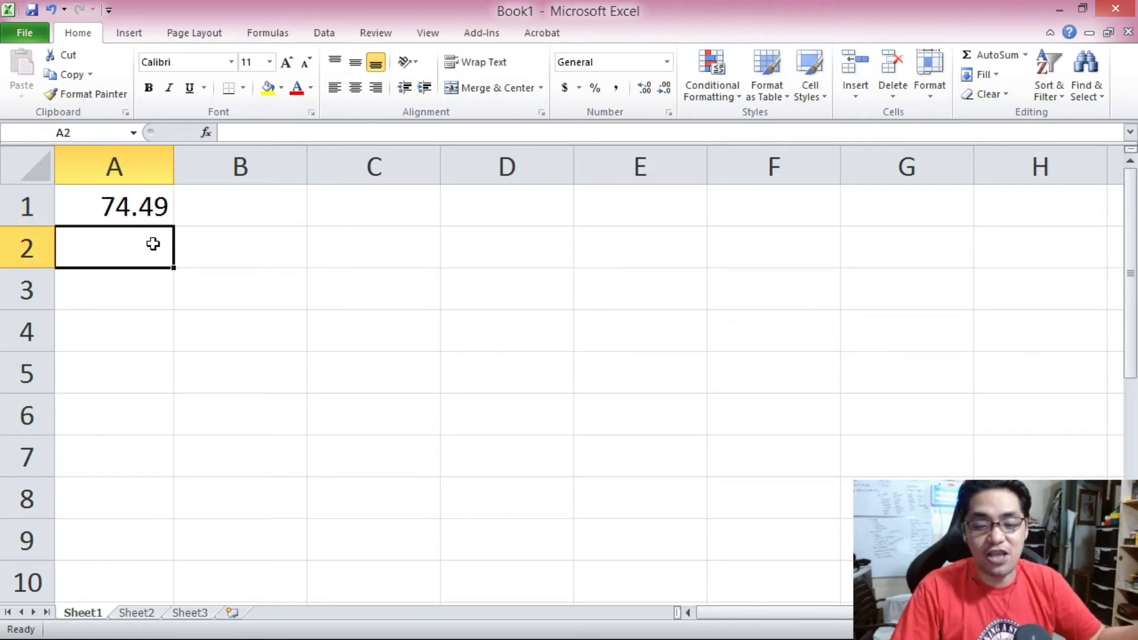
type("74.5")
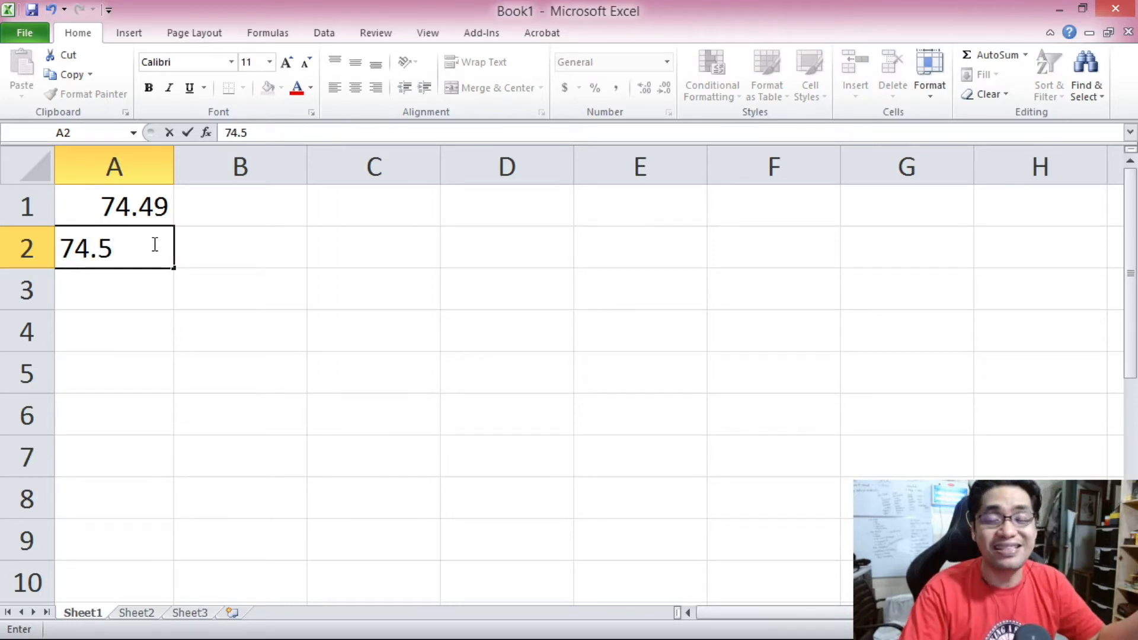
key("Return")
type("74")
key("Return")
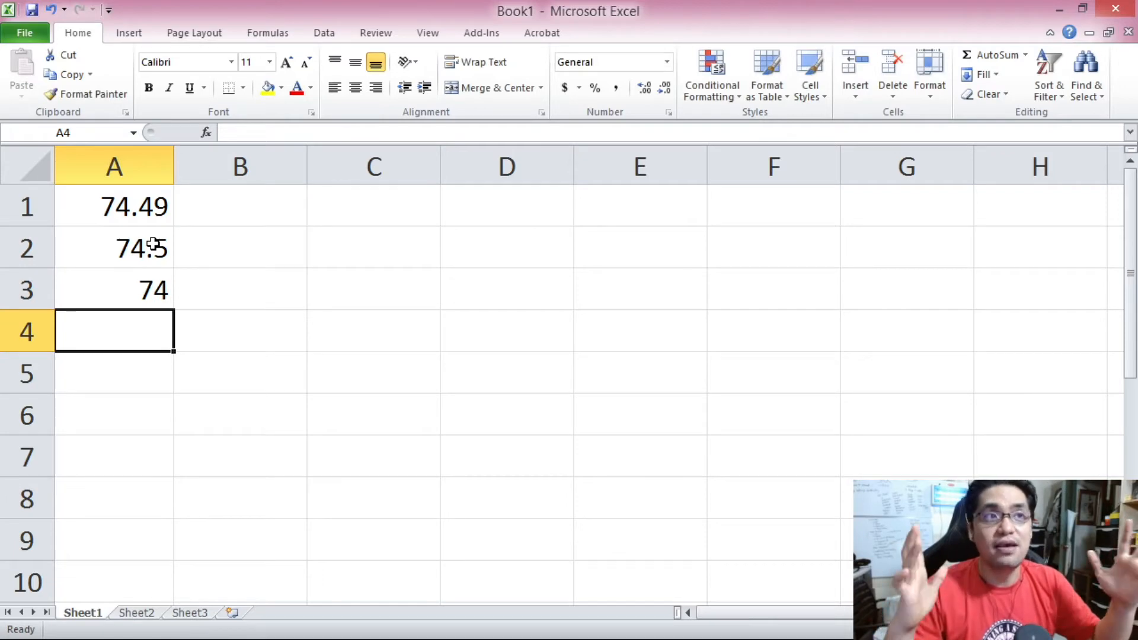
Apply the Number format to cell A1 through Format Cells, adjusting its decimal places.
right_click(149, 203)
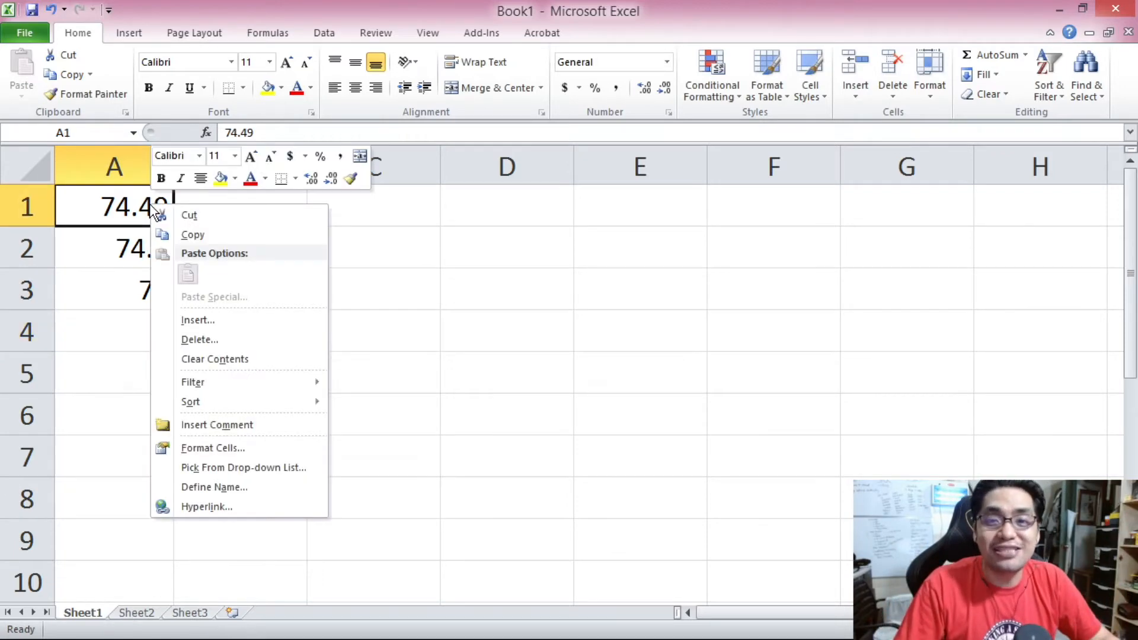
left_click(226, 455)
left_click(42, 319)
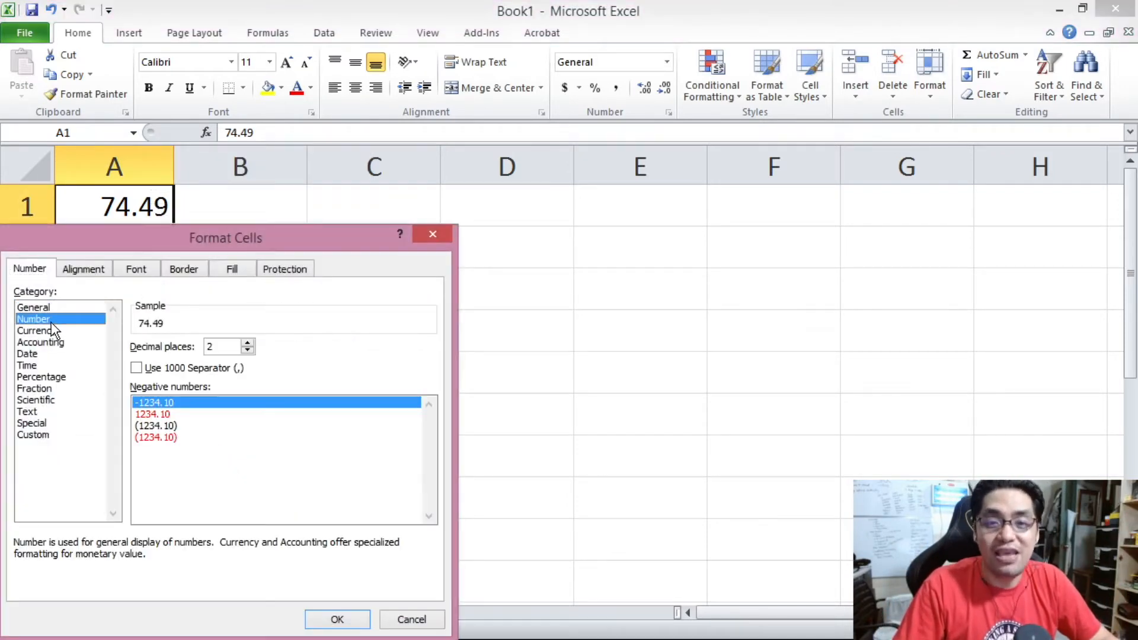
left_click(249, 351)
left_click(359, 620)
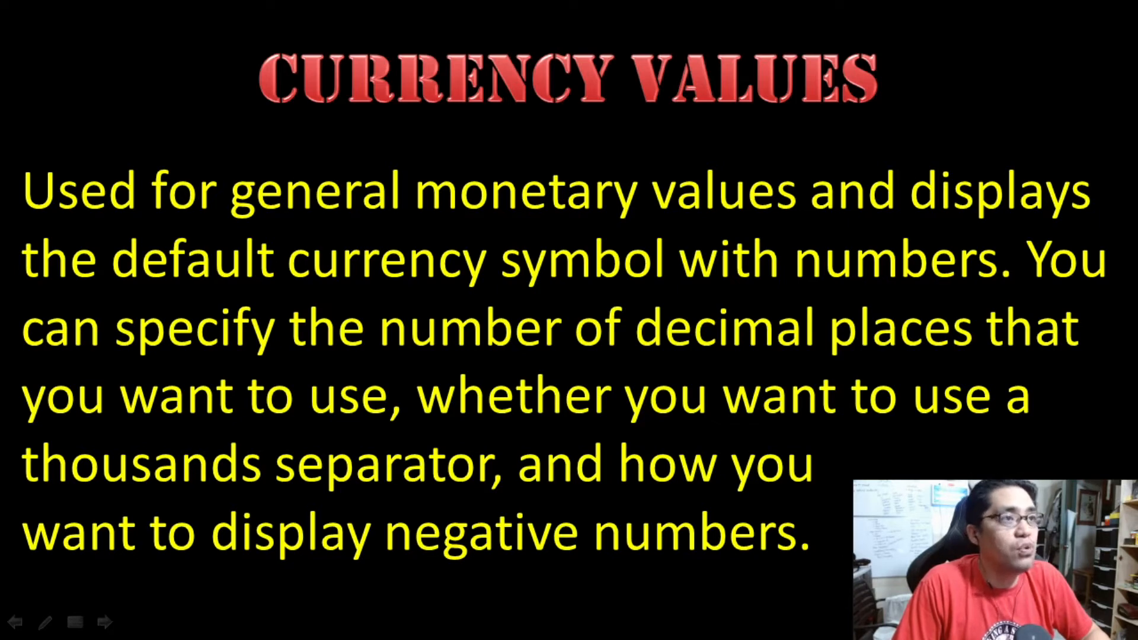
key("Right")
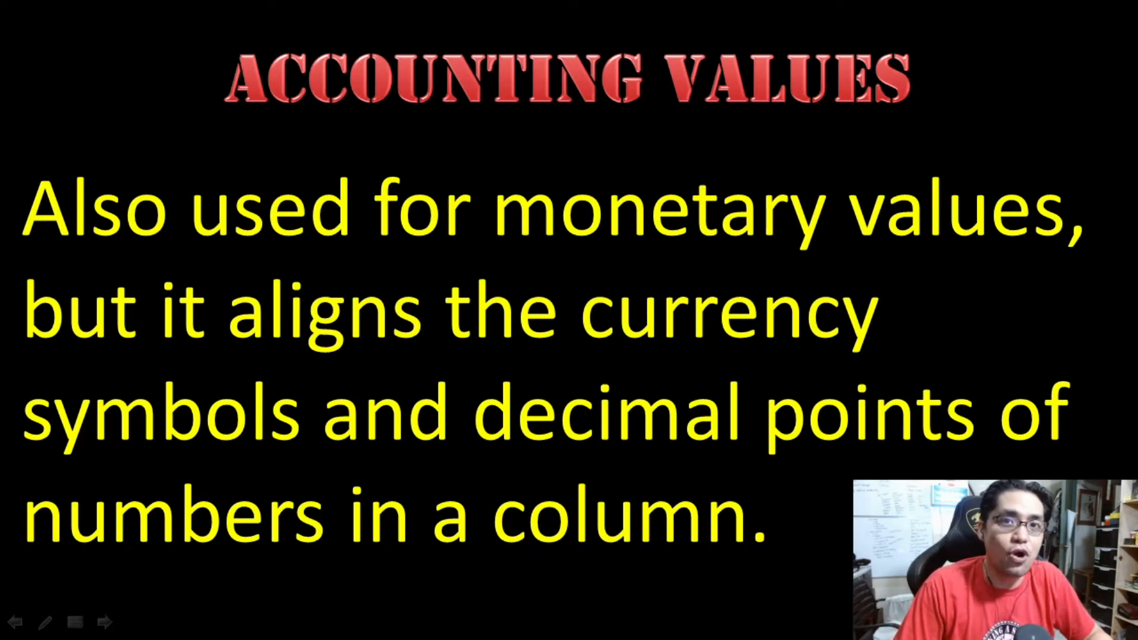
key("alt+Tab")
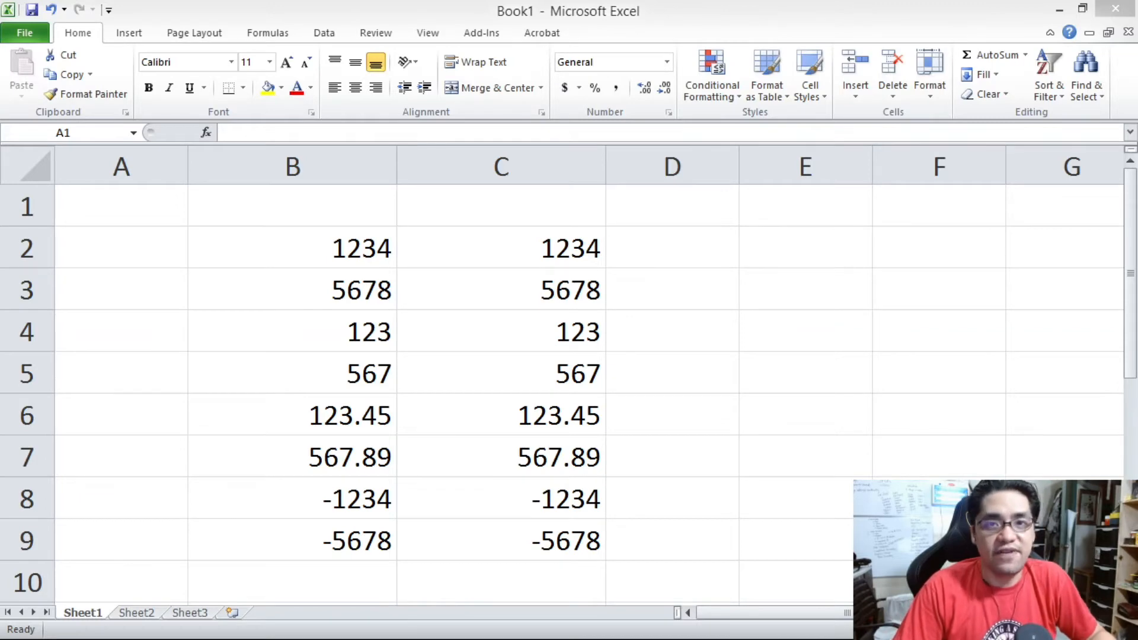
Enter the headers Currency in B1 and Accounting in C1.
left_click(315, 207)
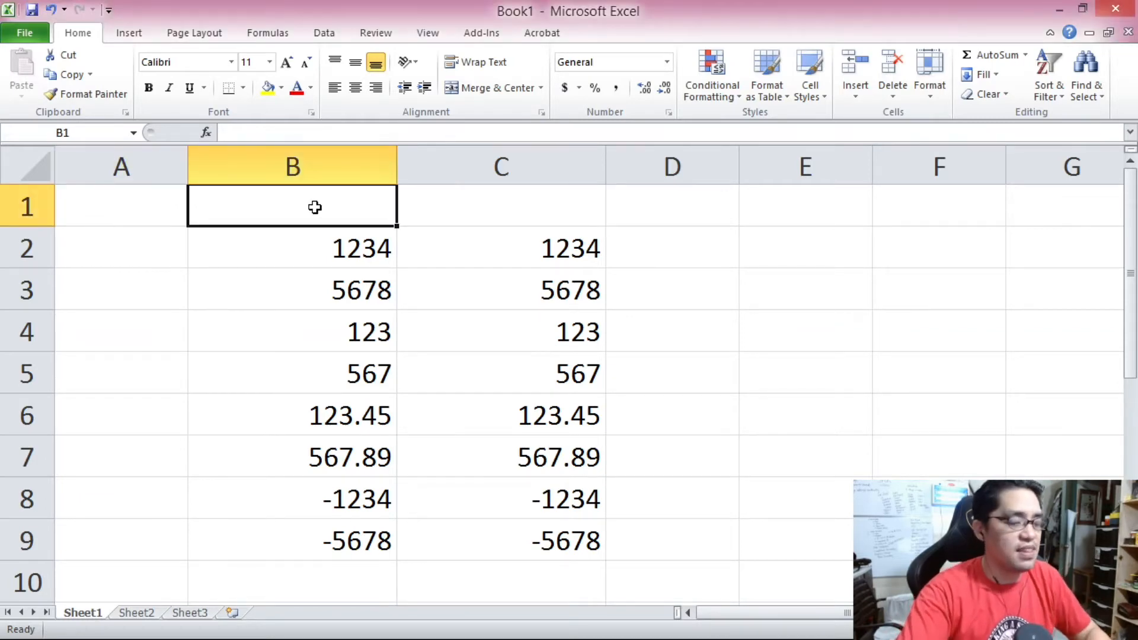
type("Currency")
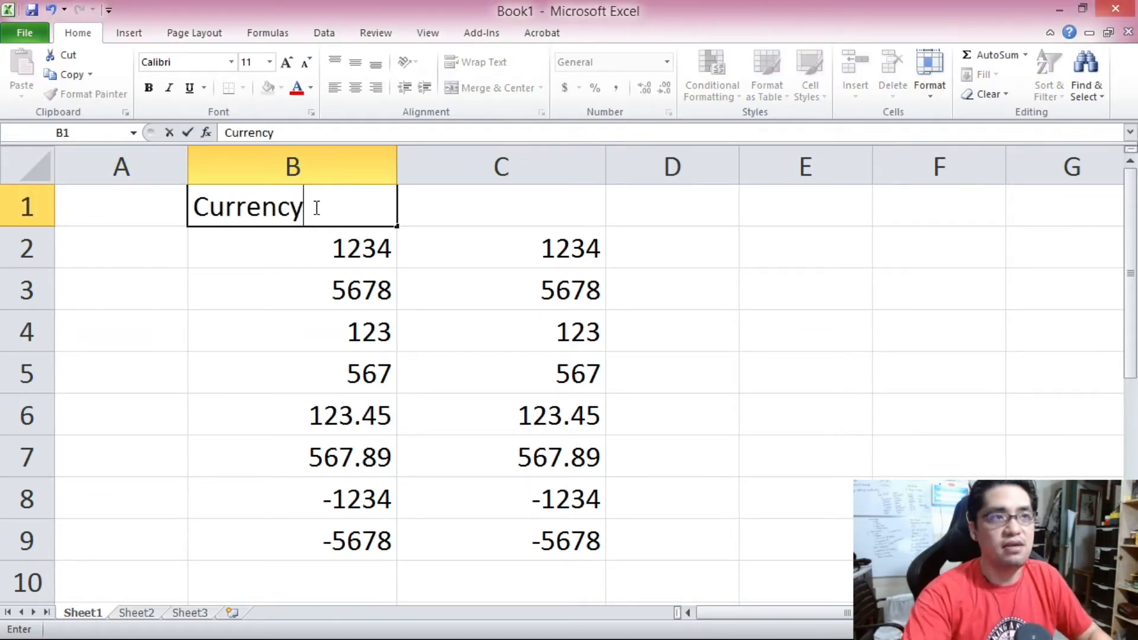
key("Tab")
type("Acc")
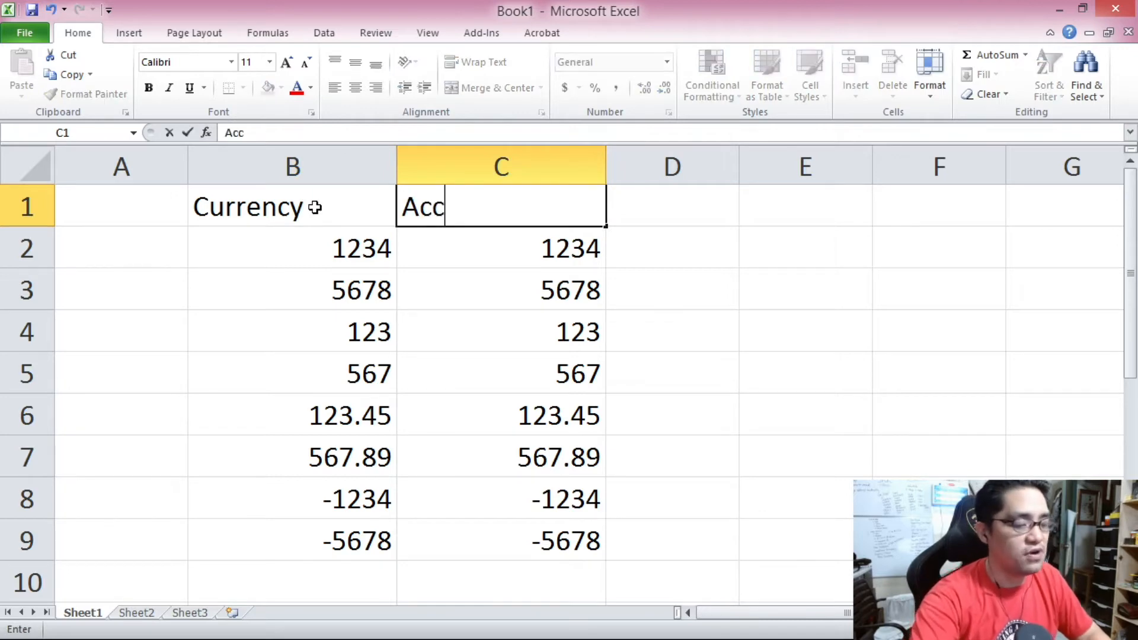
type("ounting")
key("Tab")
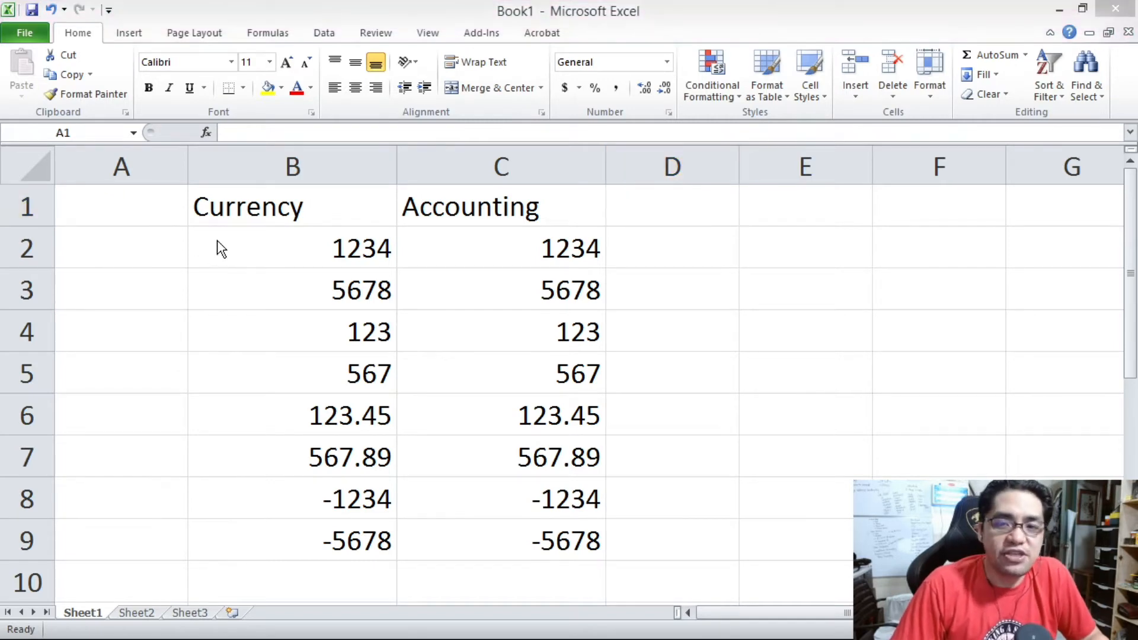
Select B2:B9 and choose the Currency category with 2 decimal places in Format Cells.
left_click(218, 240)
left_click(261, 247)
left_click_drag(263, 267, 287, 534)
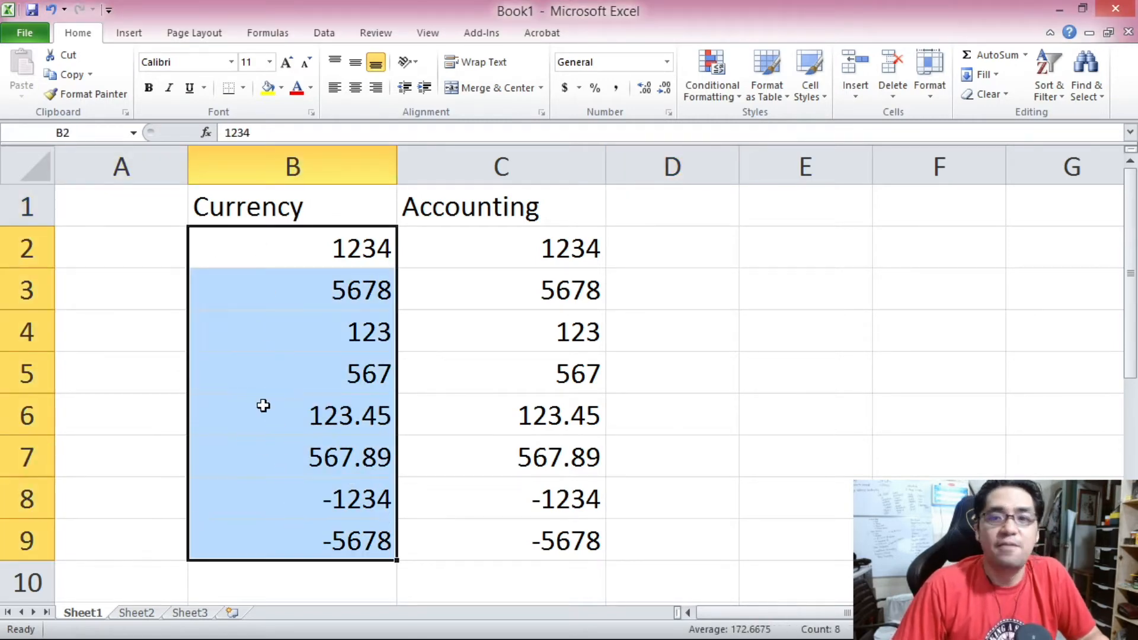
right_click(280, 286)
left_click(372, 528)
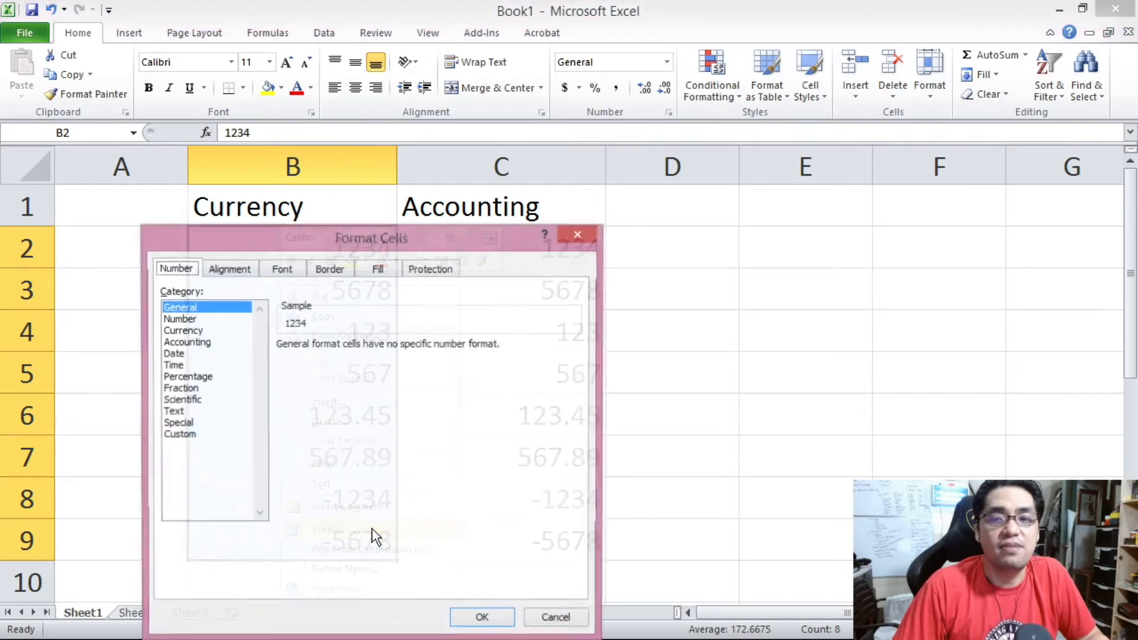
left_click(199, 331)
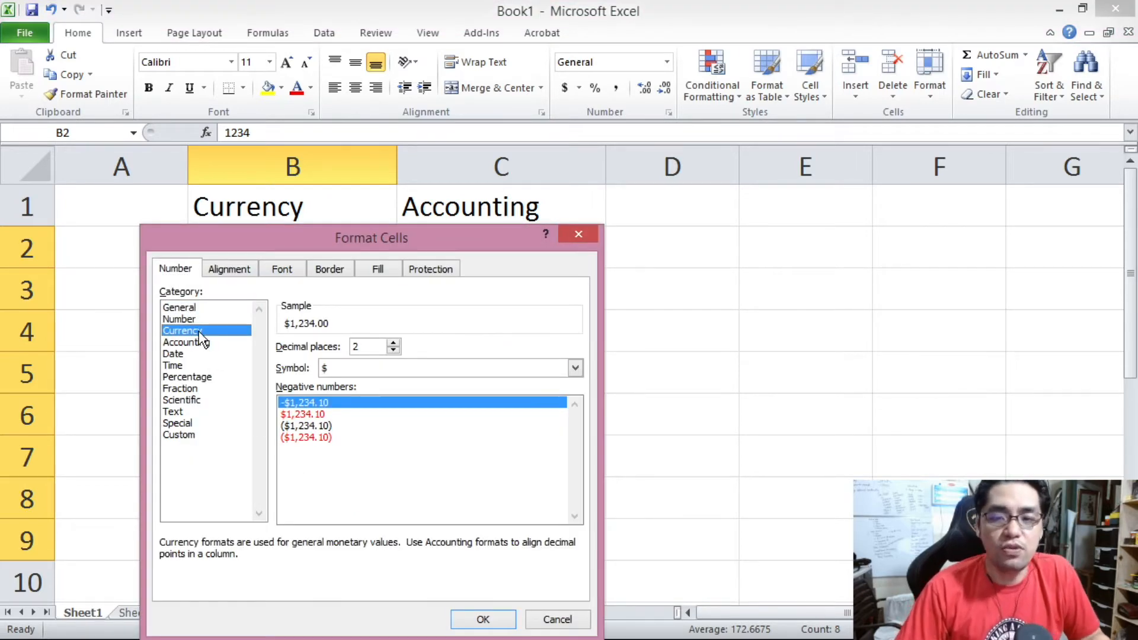
left_click(393, 343)
left_click(394, 354)
left_click(393, 343)
left_click(397, 351)
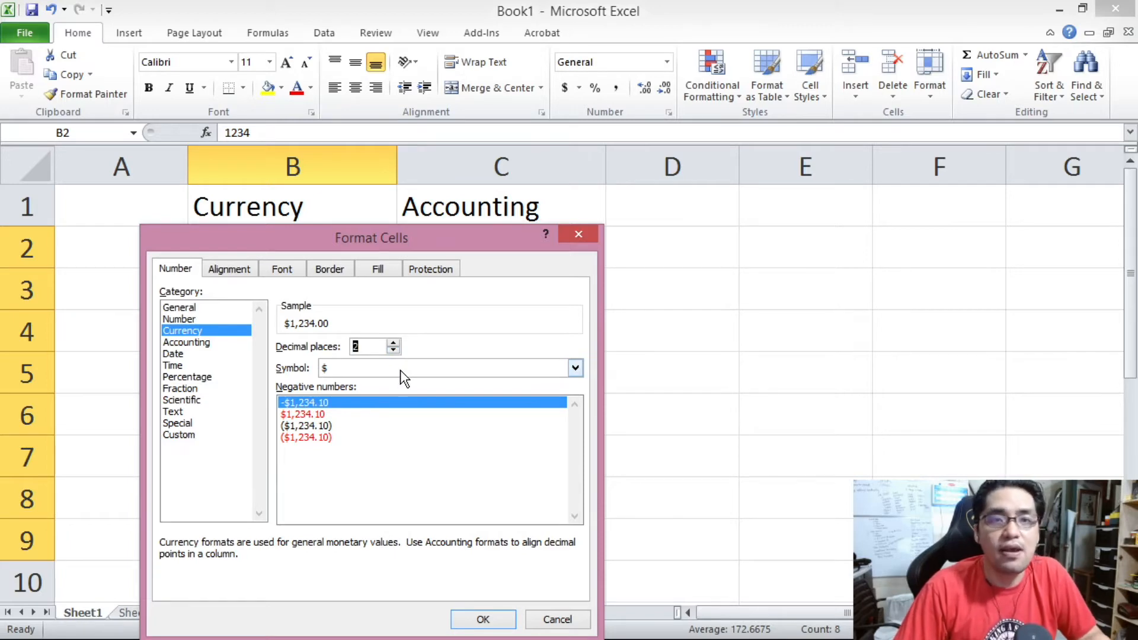
Set the currency symbol to English (Philippines) and apply the Currency format.
left_click(454, 362)
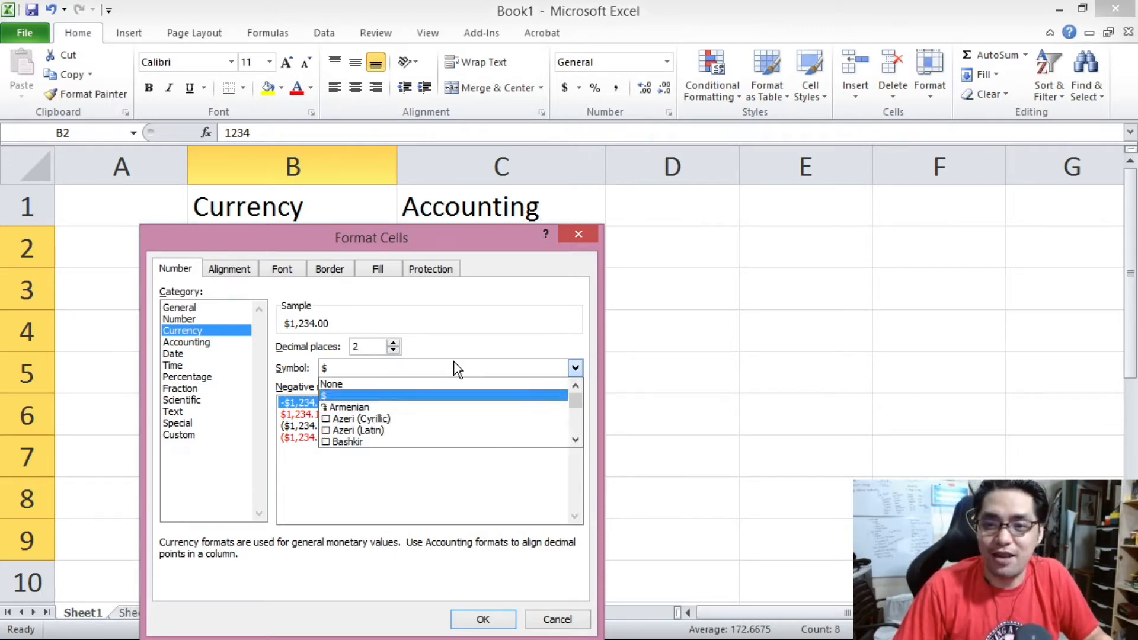
left_click(576, 439)
left_click_drag(576, 439, 569, 440)
left_click(567, 441)
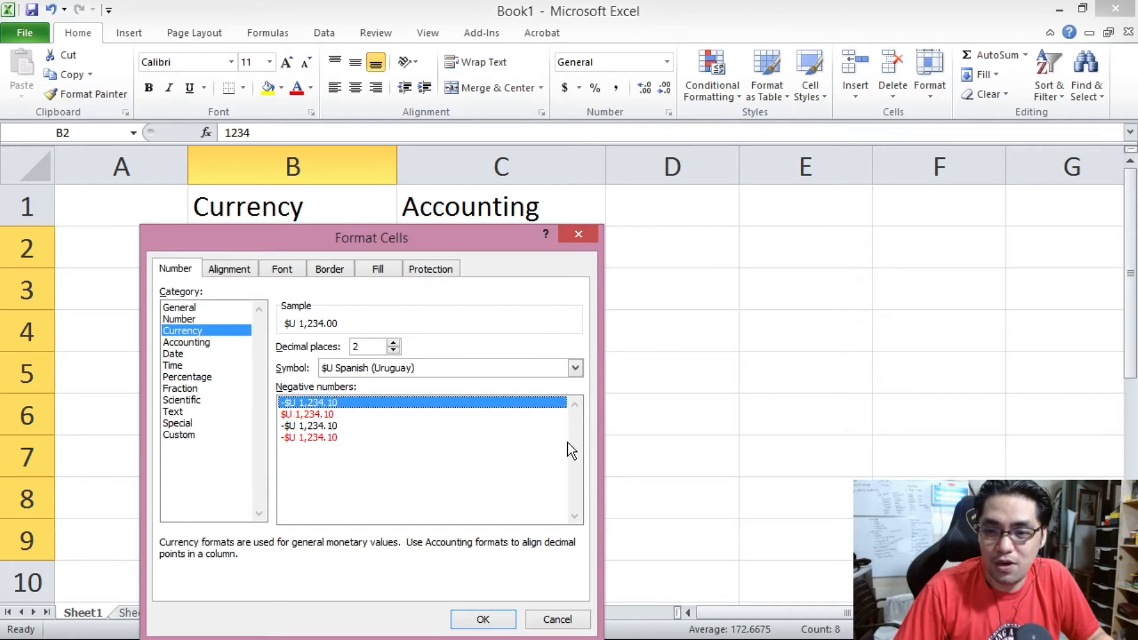
left_click(575, 368)
left_click_drag(574, 441, 573, 441)
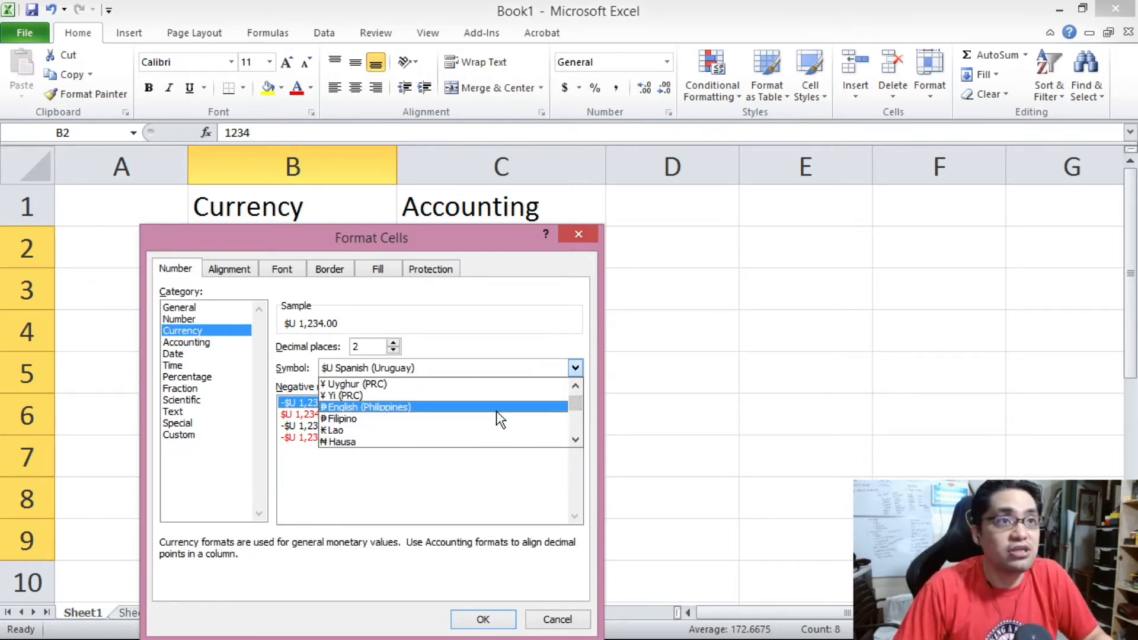
left_click(425, 415)
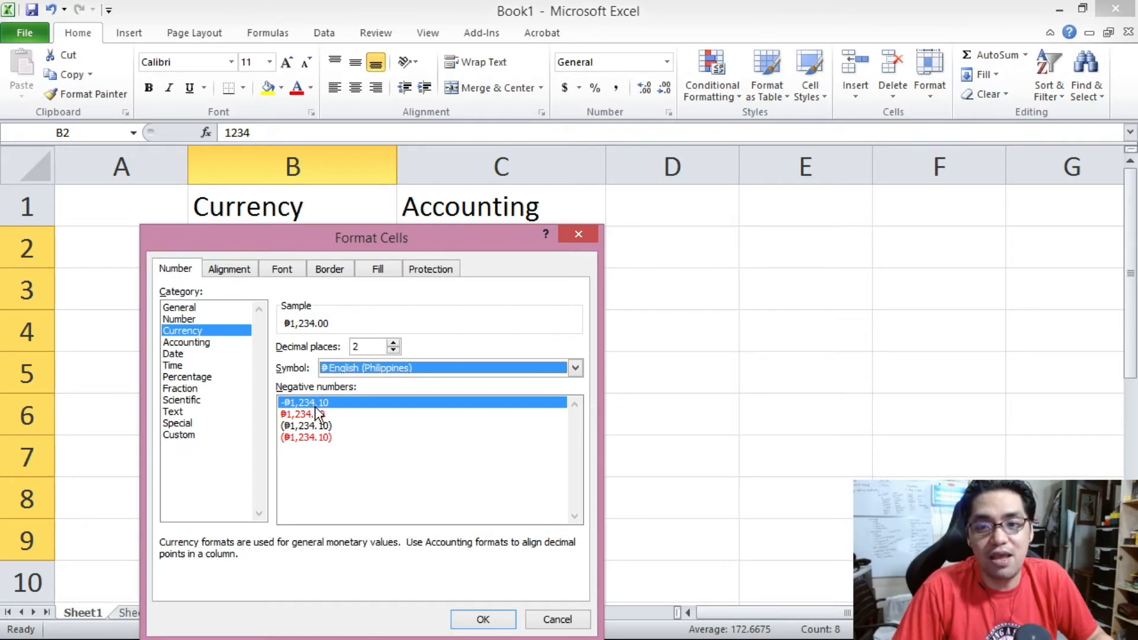
left_click(484, 619)
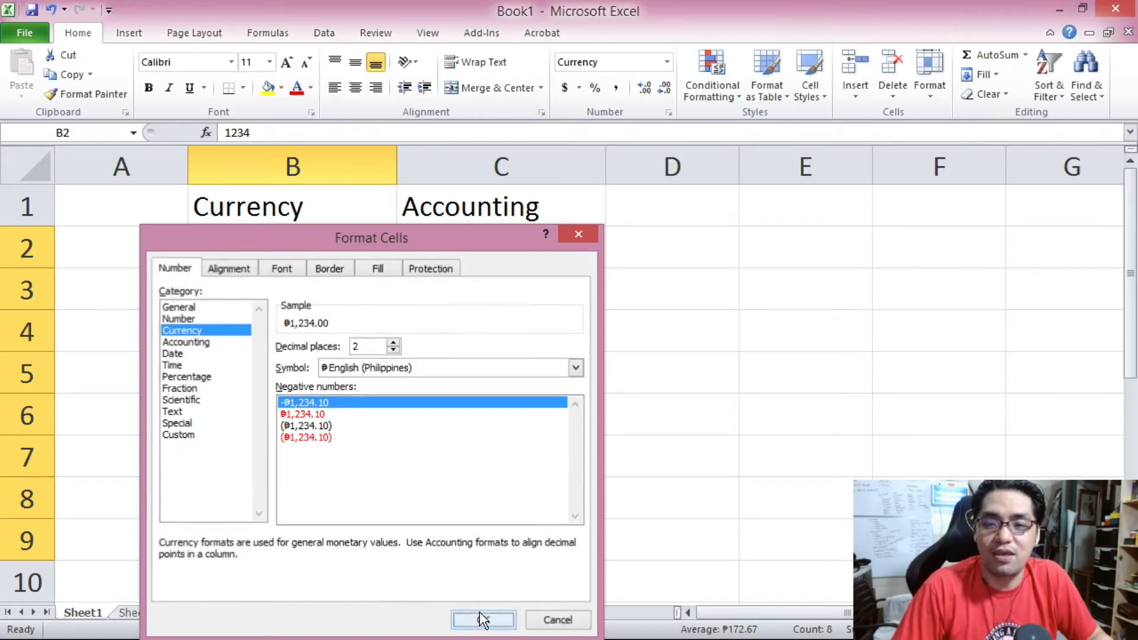
Set B2:B9's negative numbers to display in red without a minus sign.
left_click(430, 497)
left_click_drag(372, 496, 358, 540)
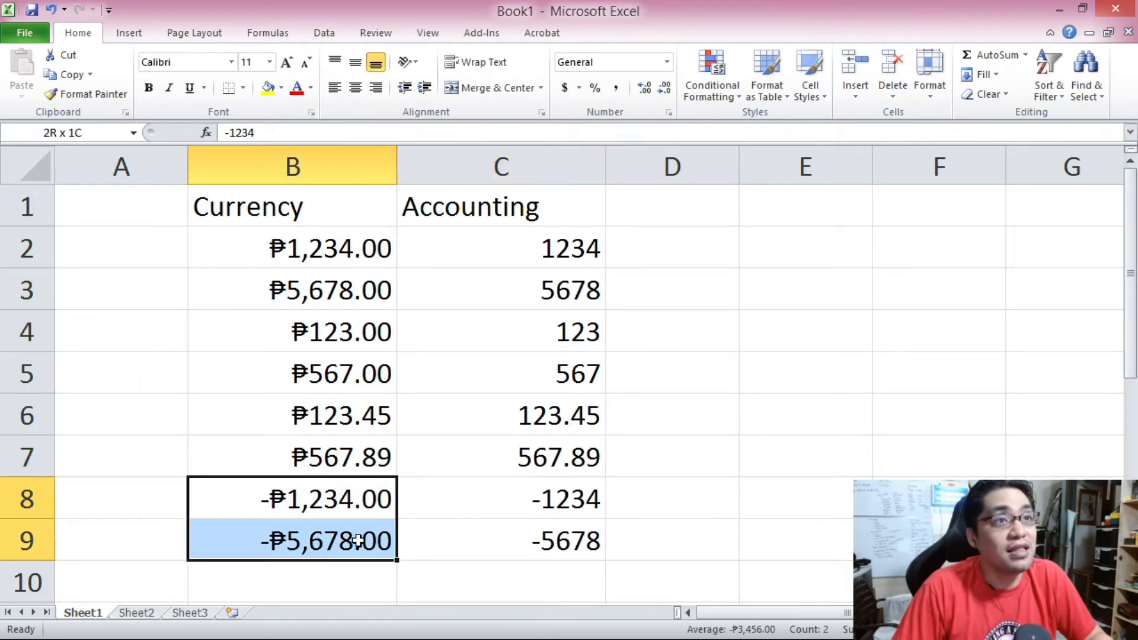
left_click_drag(336, 255, 356, 537)
right_click(338, 394)
left_click(398, 324)
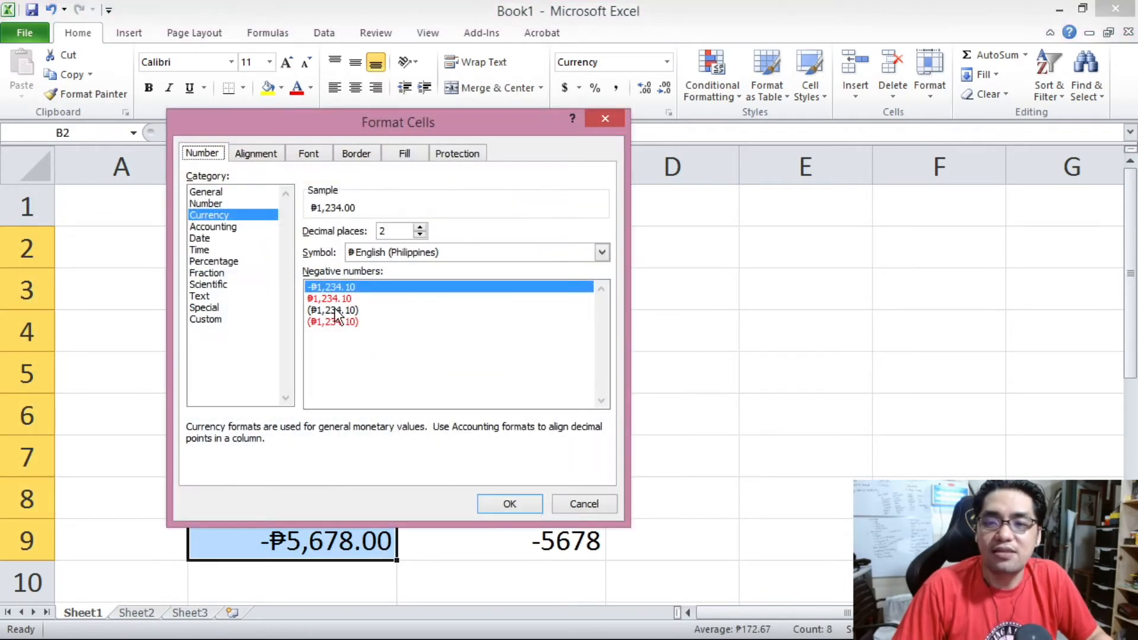
left_click(333, 298)
left_click(510, 503)
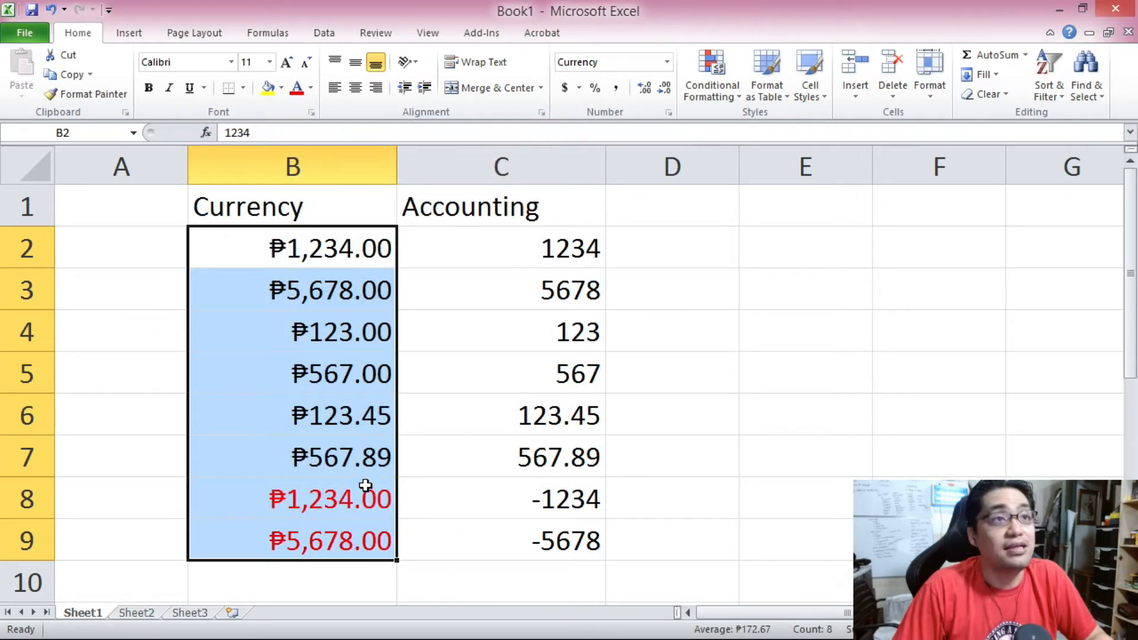
Change B2:B9's negative number display to parentheses.
left_click_drag(323, 244, 338, 538)
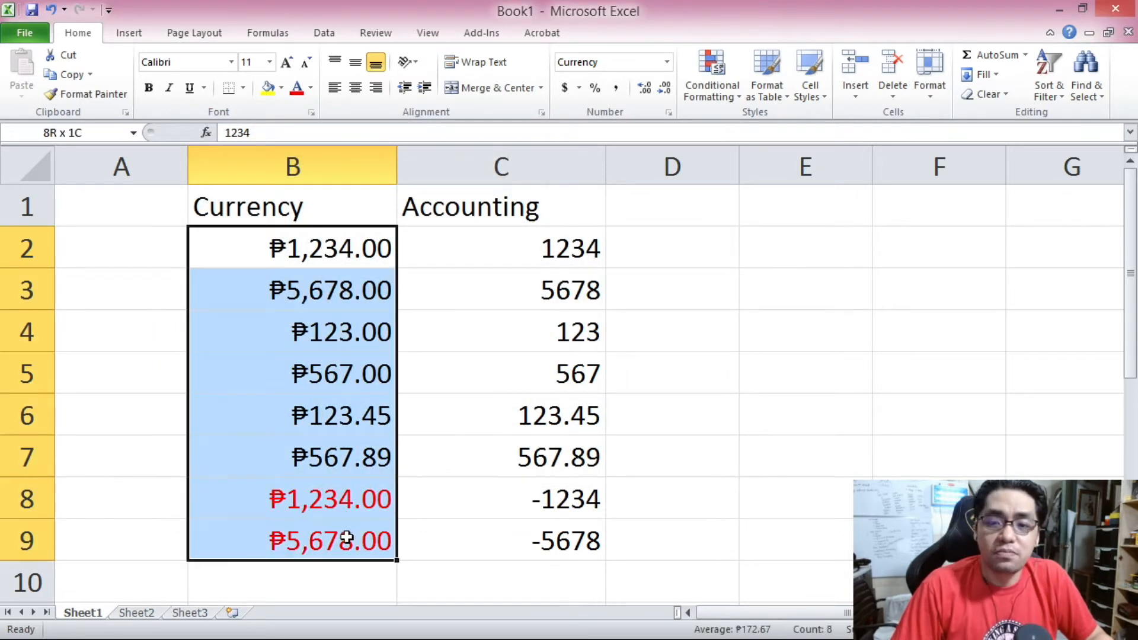
right_click(327, 366)
left_click(377, 297)
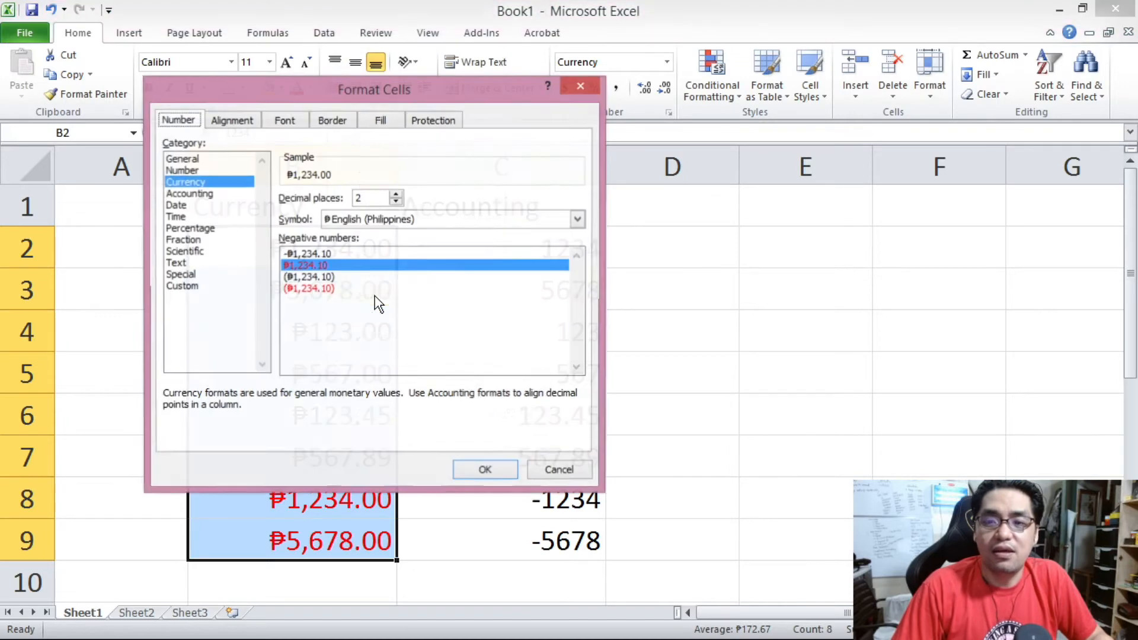
left_click(342, 279)
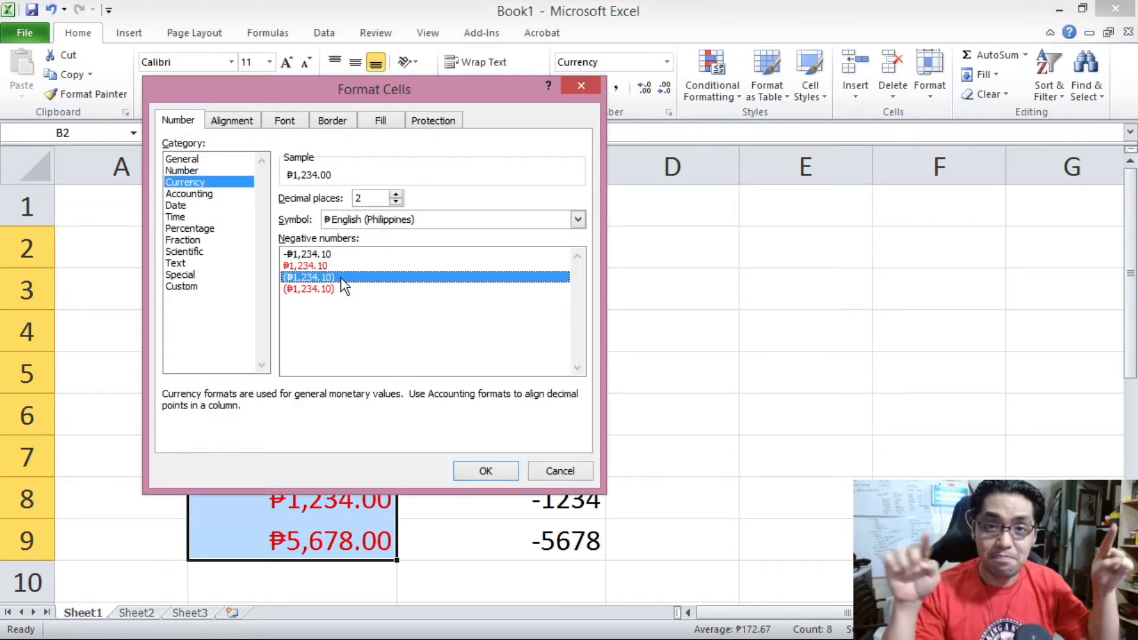
left_click(502, 476)
Change B2:B9's negative number display to red with parentheses.
left_click_drag(261, 246, 315, 539)
right_click(325, 408)
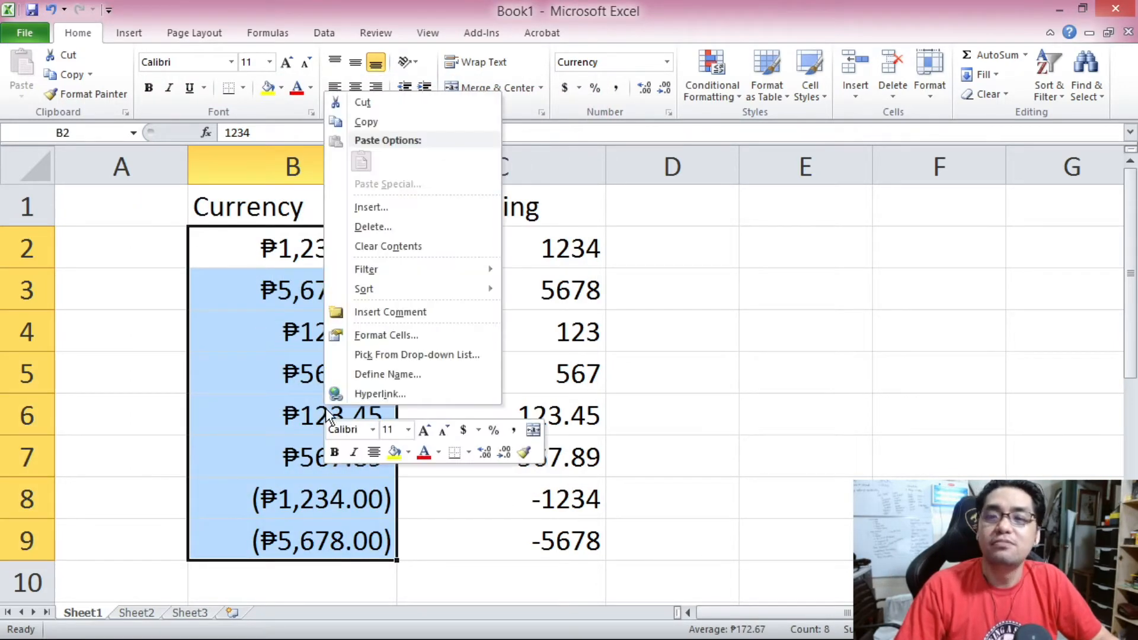
left_click(384, 336)
left_click(353, 330)
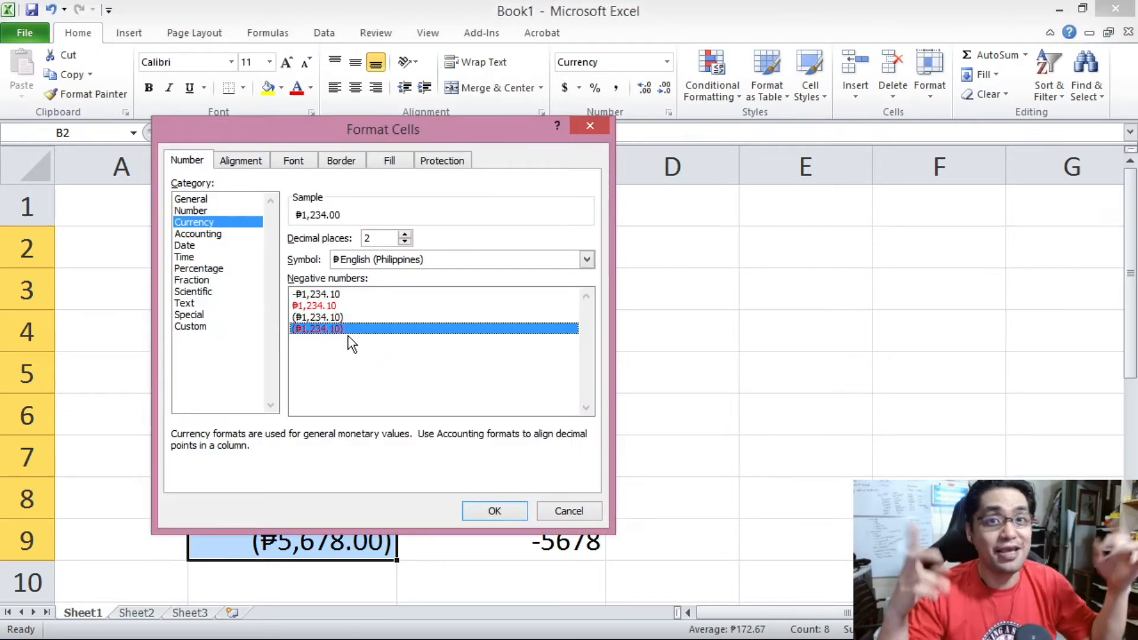
left_click(474, 511)
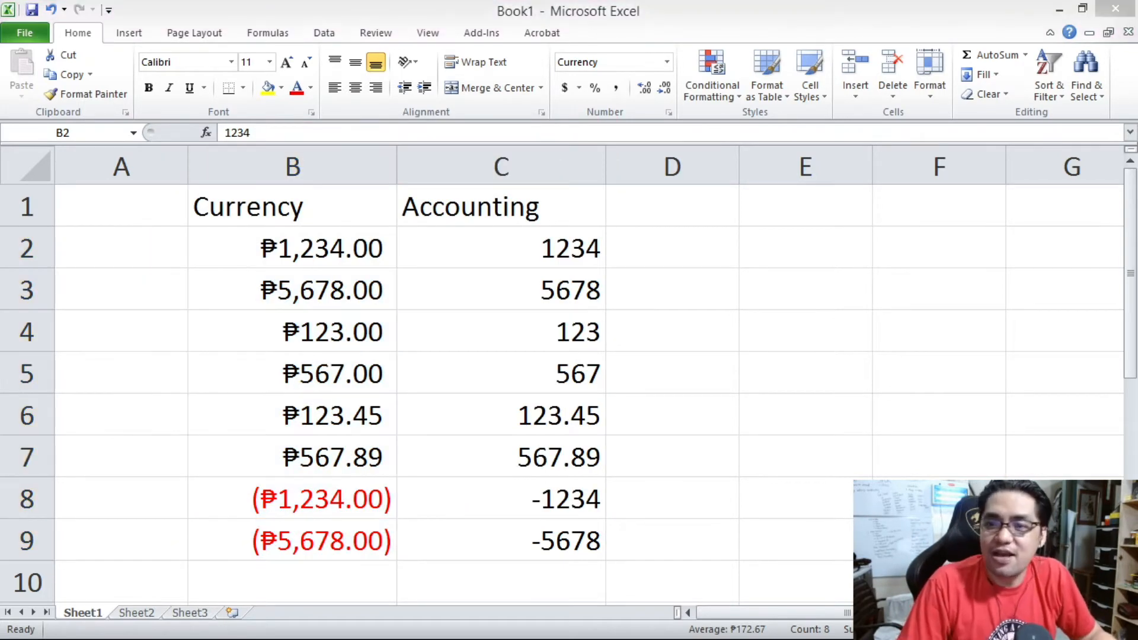
Apply the Accounting format with the English (Philippines) currency symbol to C2:C9.
left_click_drag(536, 249, 501, 536)
right_click(476, 269)
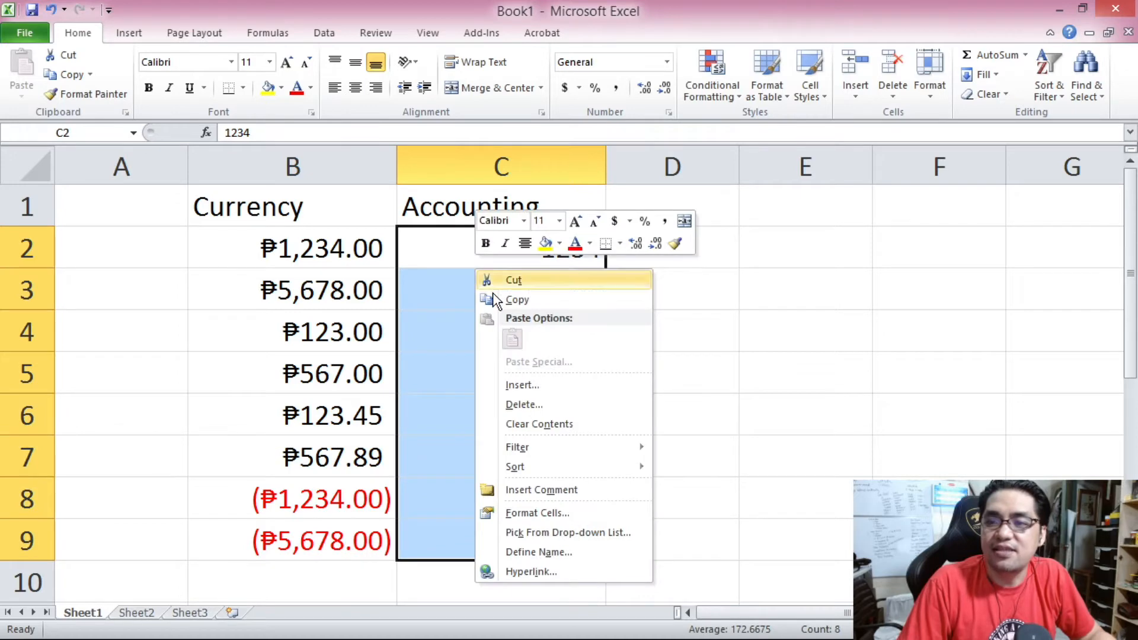
left_click(573, 515)
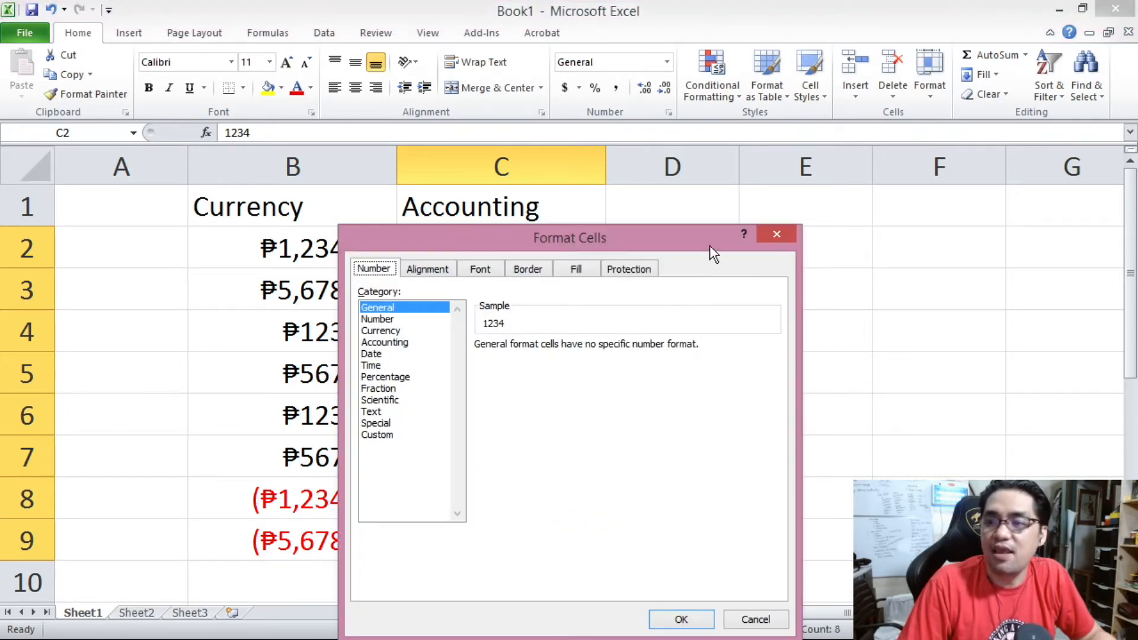
left_click(409, 345)
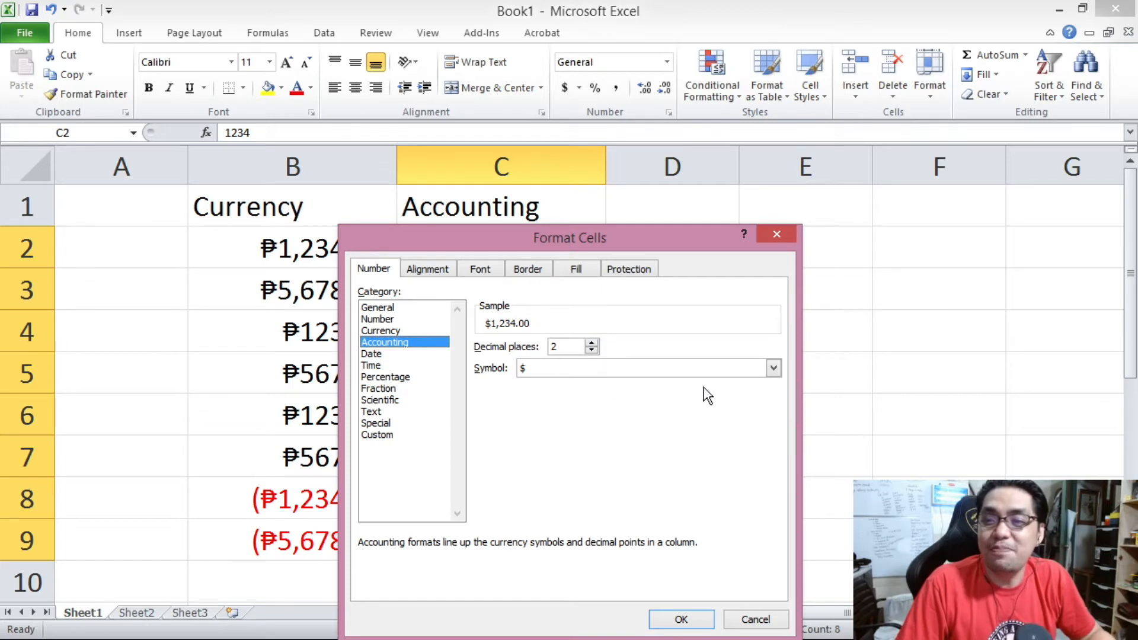
left_click(773, 368)
left_click(773, 441)
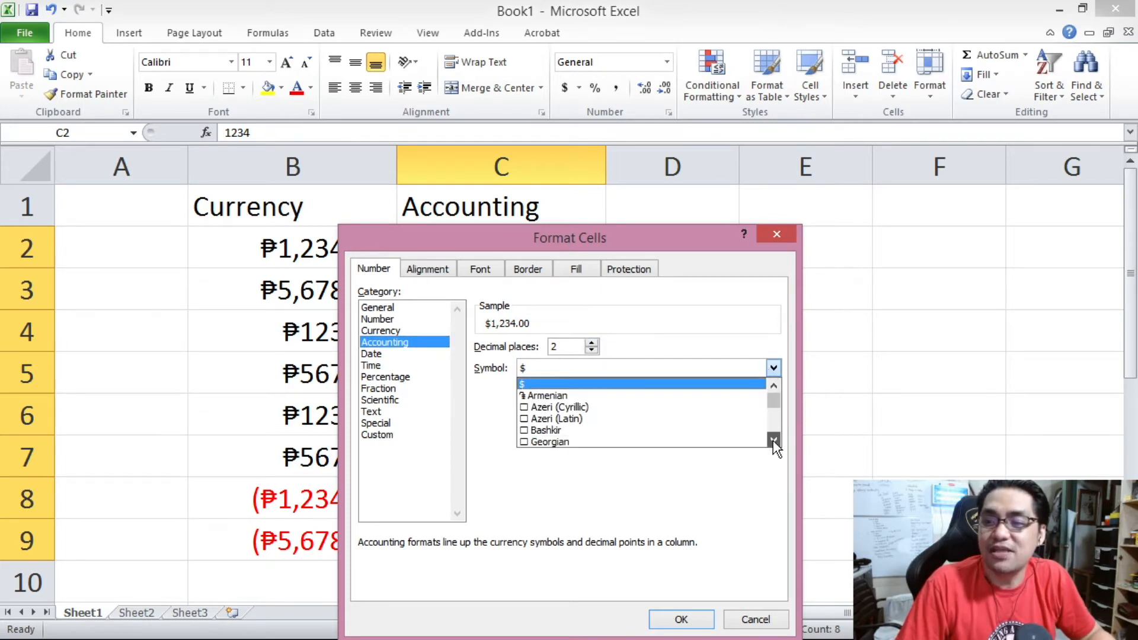
left_click_drag(773, 441, 773, 441)
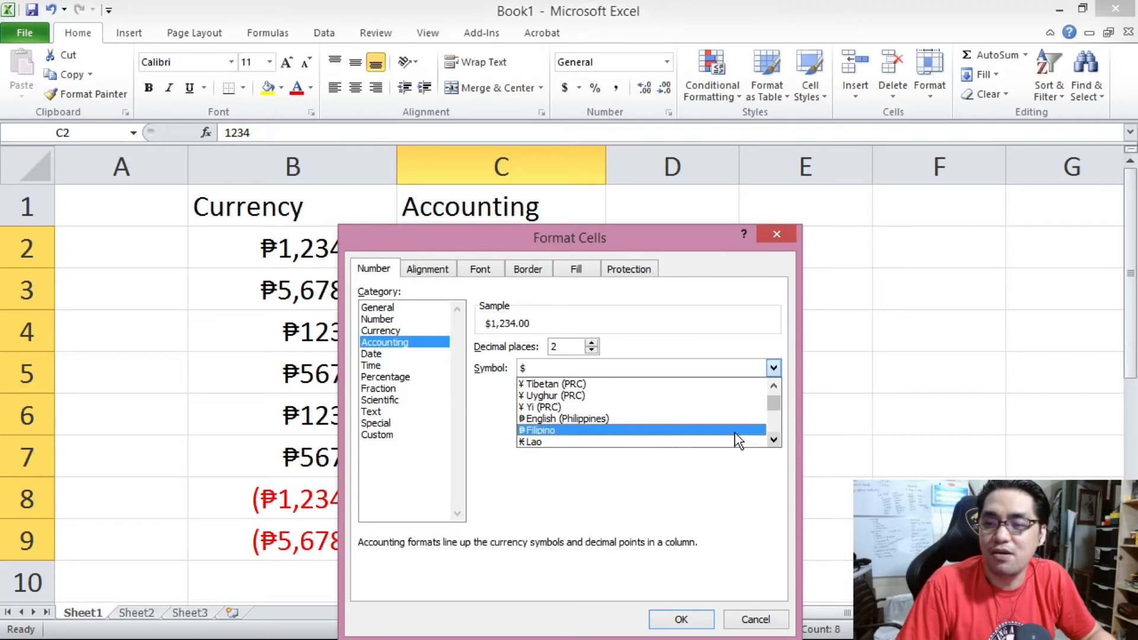
left_click(681, 418)
left_click(681, 619)
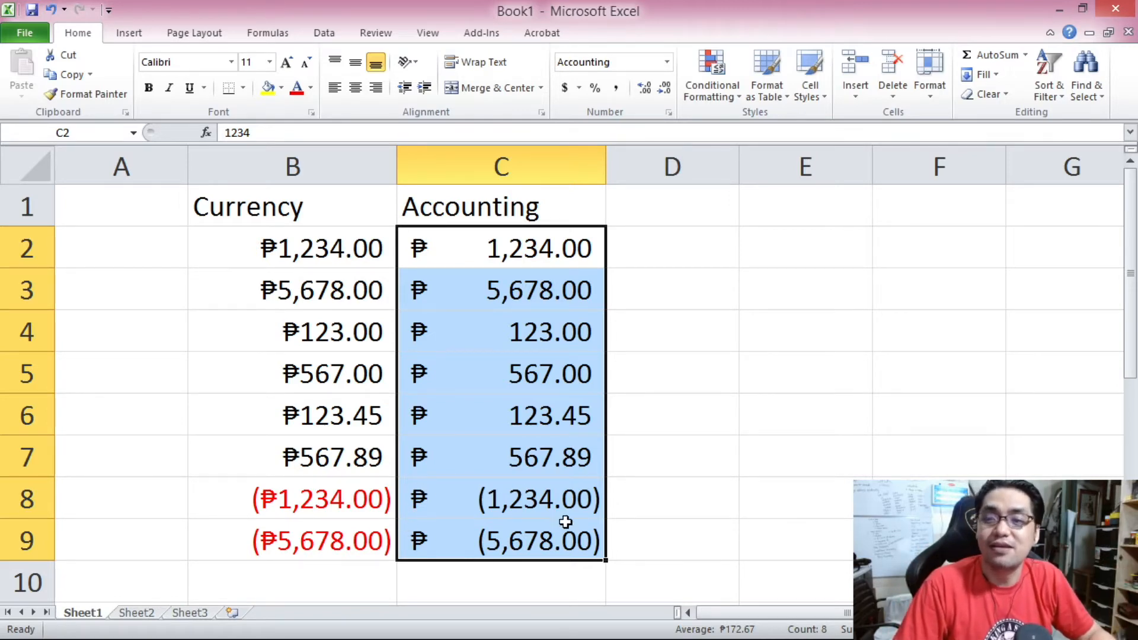
Inspect the Accounting-formatted cells in column C to compare symbol and decimal alignment with column B.
left_click(498, 503)
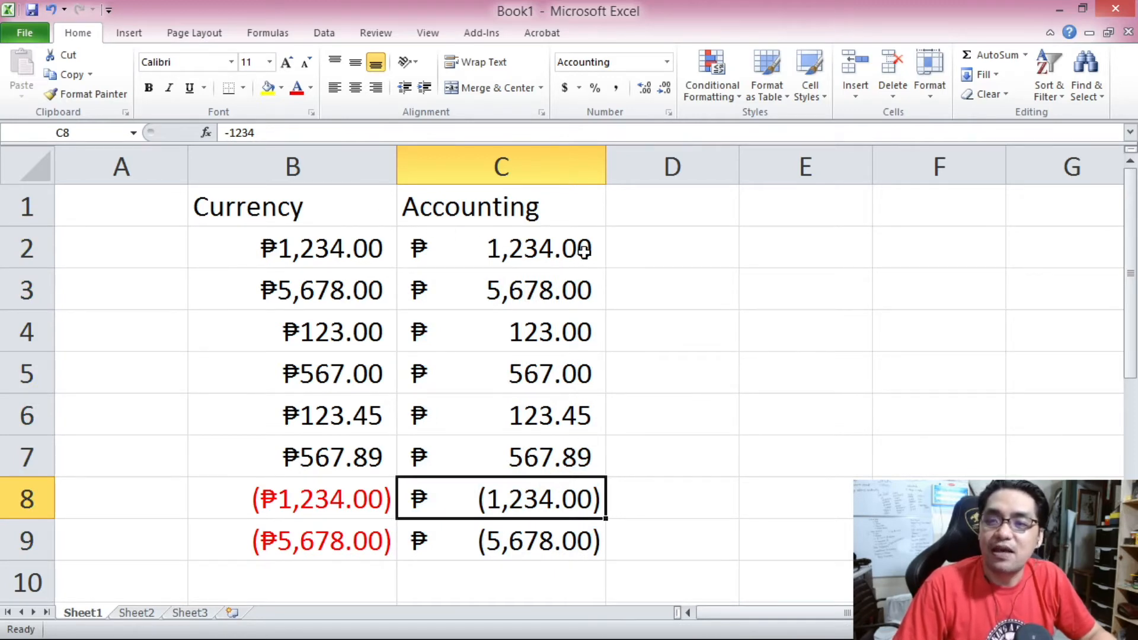
left_click(570, 239)
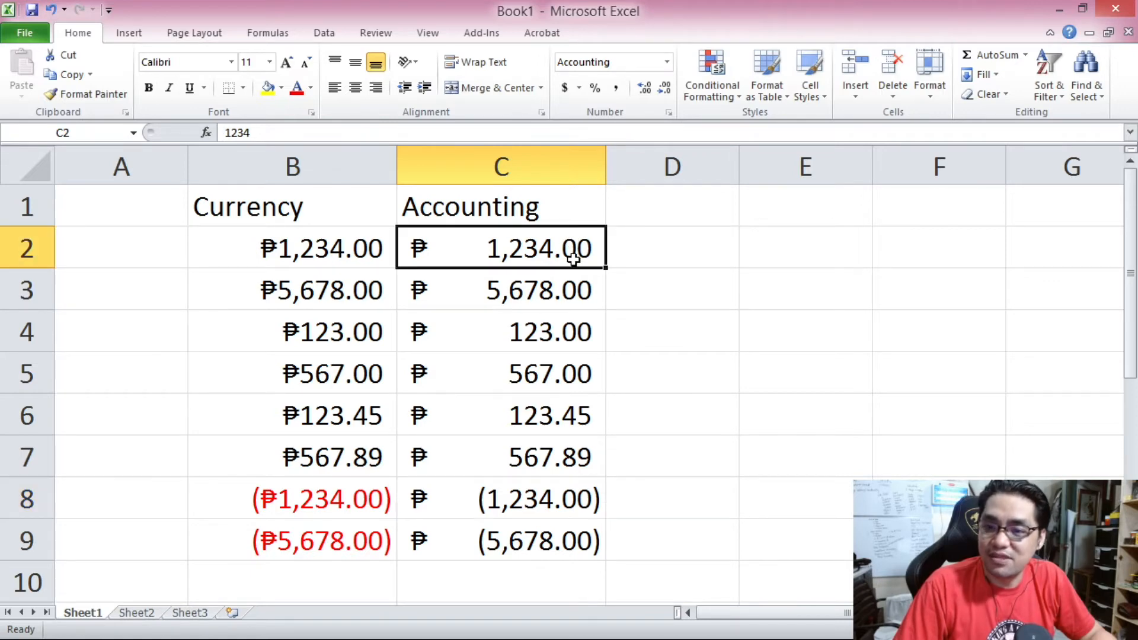
left_click(522, 278)
left_click(521, 334)
left_click(528, 276)
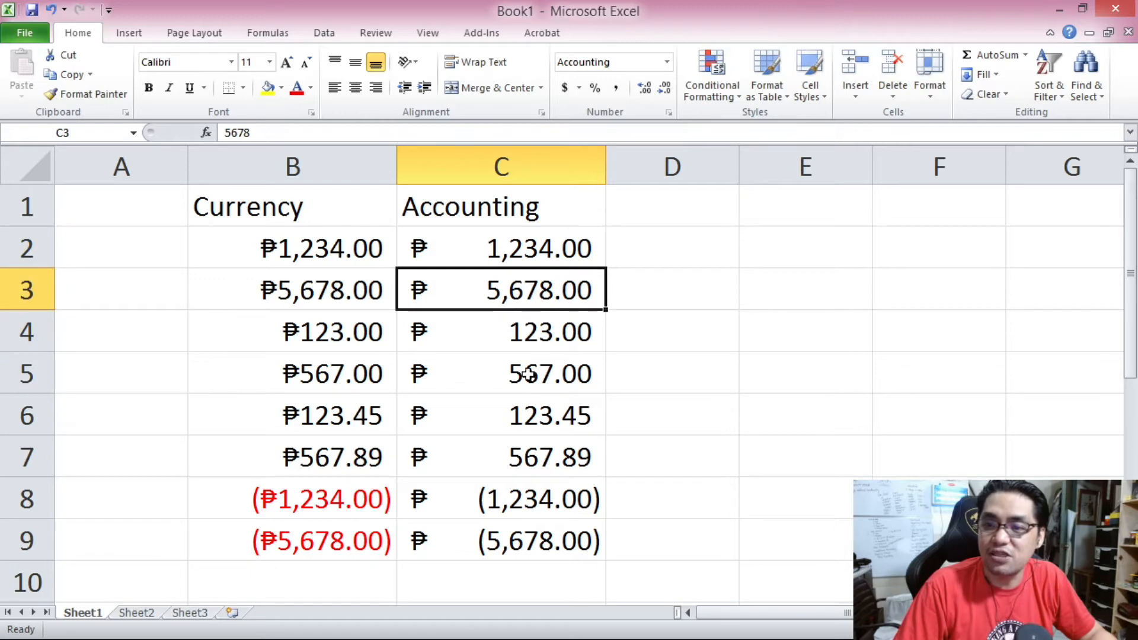
left_click(443, 248)
left_click(444, 288)
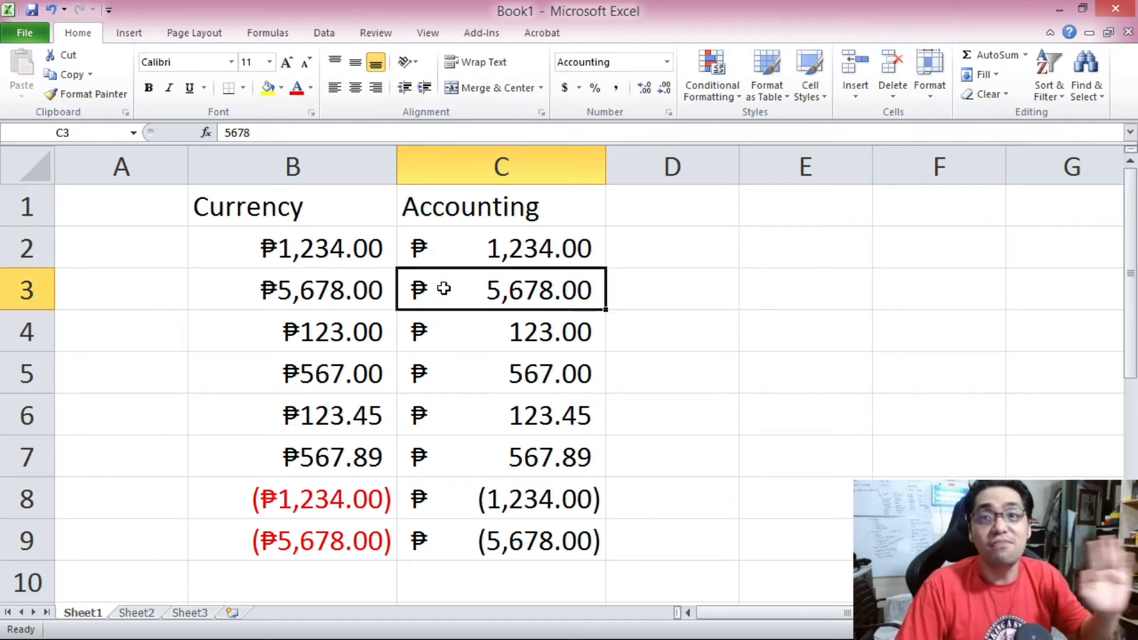
Widen column C and compare the Accounting and Currency ranges side by side.
left_click_drag(604, 171, 885, 174)
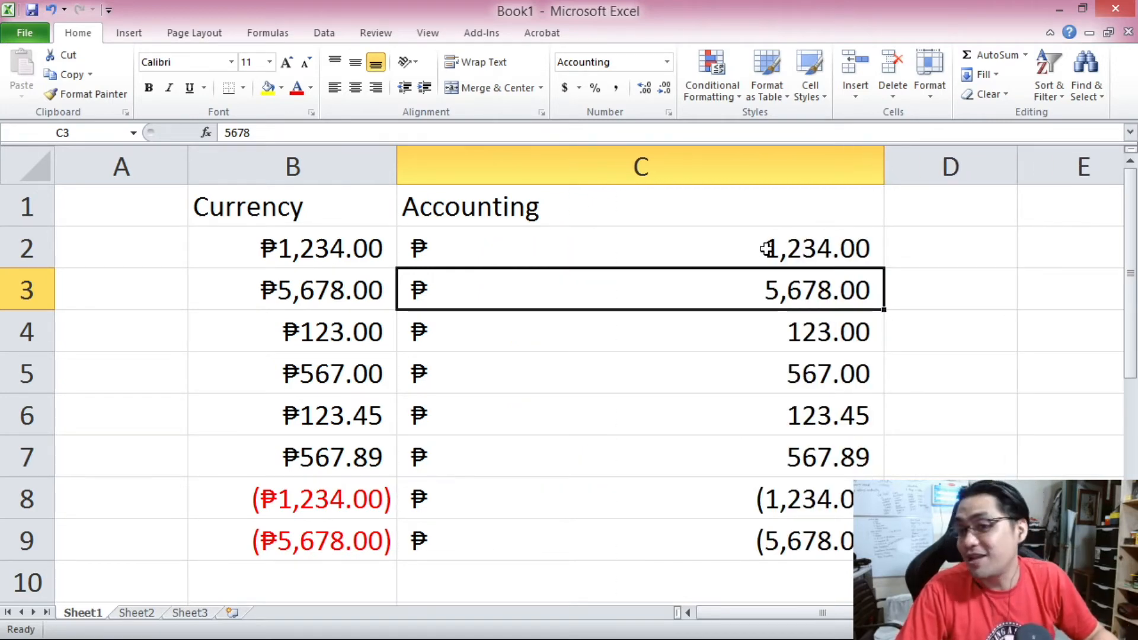
left_click(423, 246)
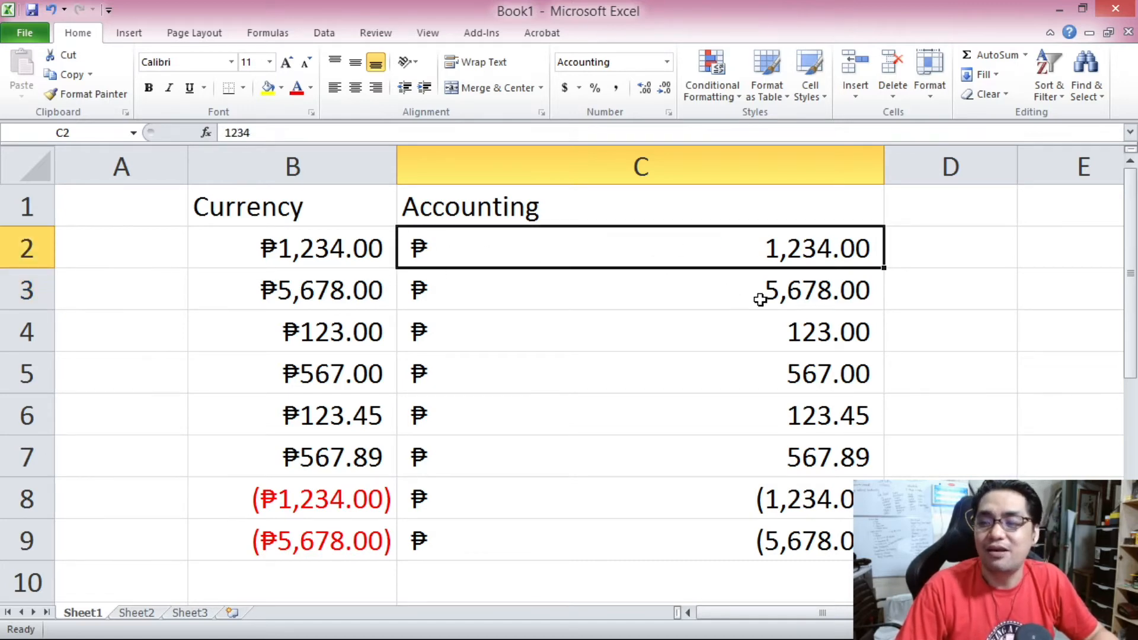
left_click_drag(596, 244, 621, 524)
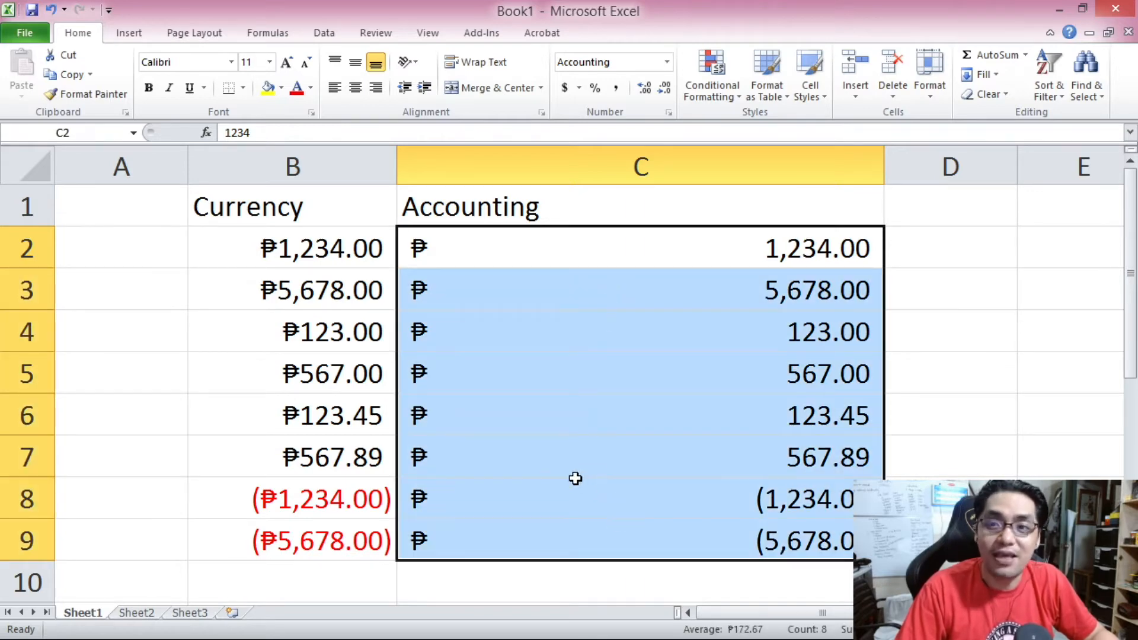
left_click_drag(310, 246, 339, 522)
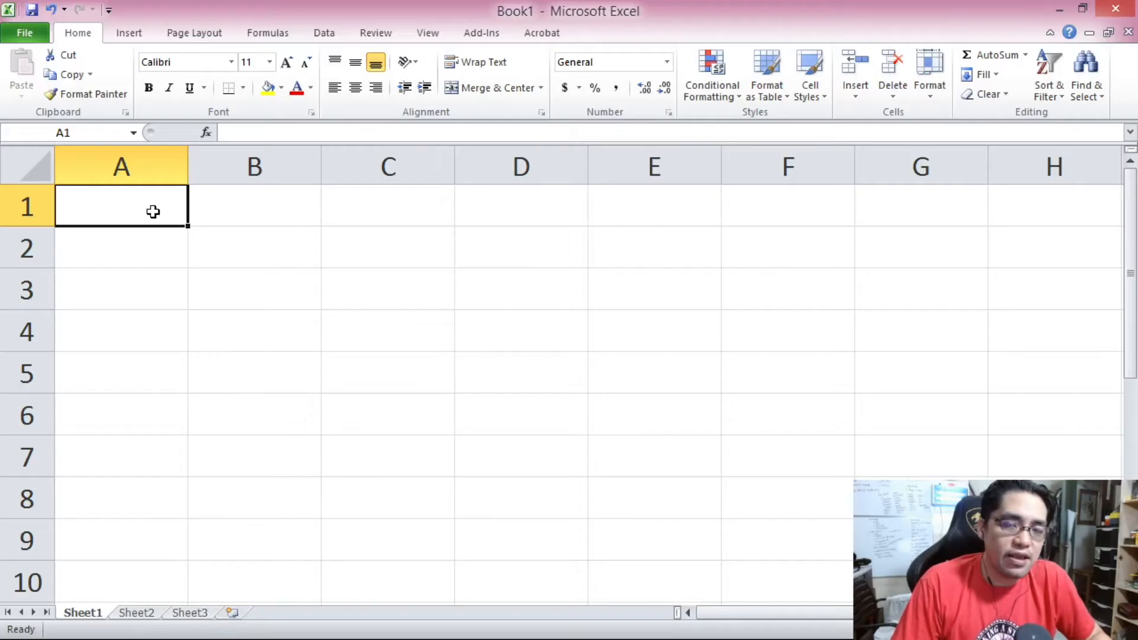
Widen column A on the blank sheet.
left_click_drag(153, 212, 556, 401)
left_click(128, 212)
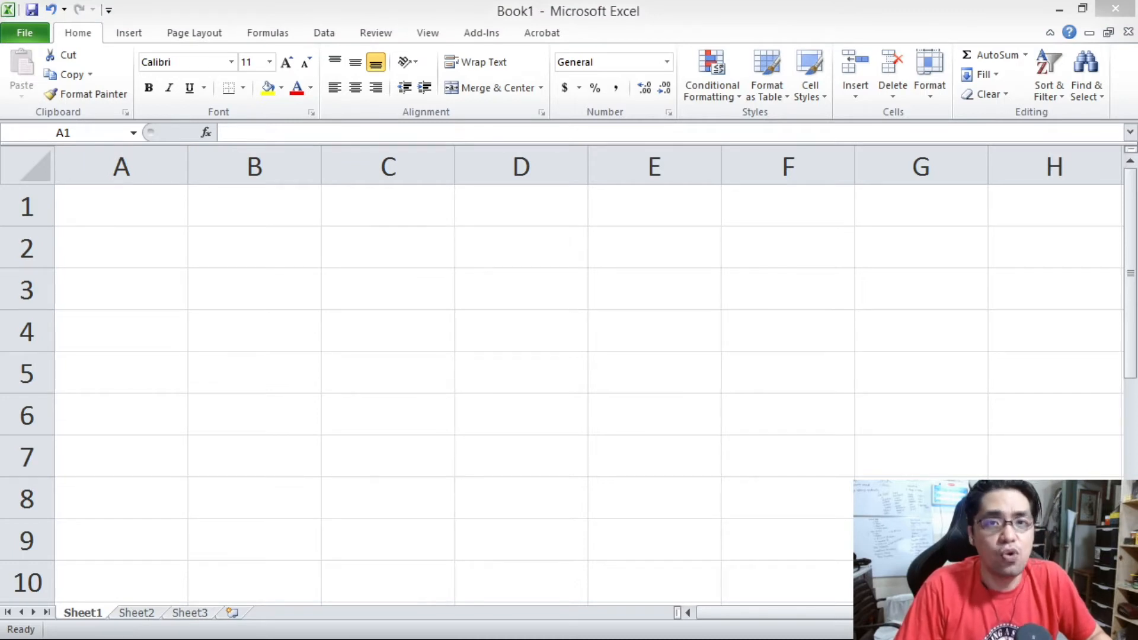
left_click(152, 203)
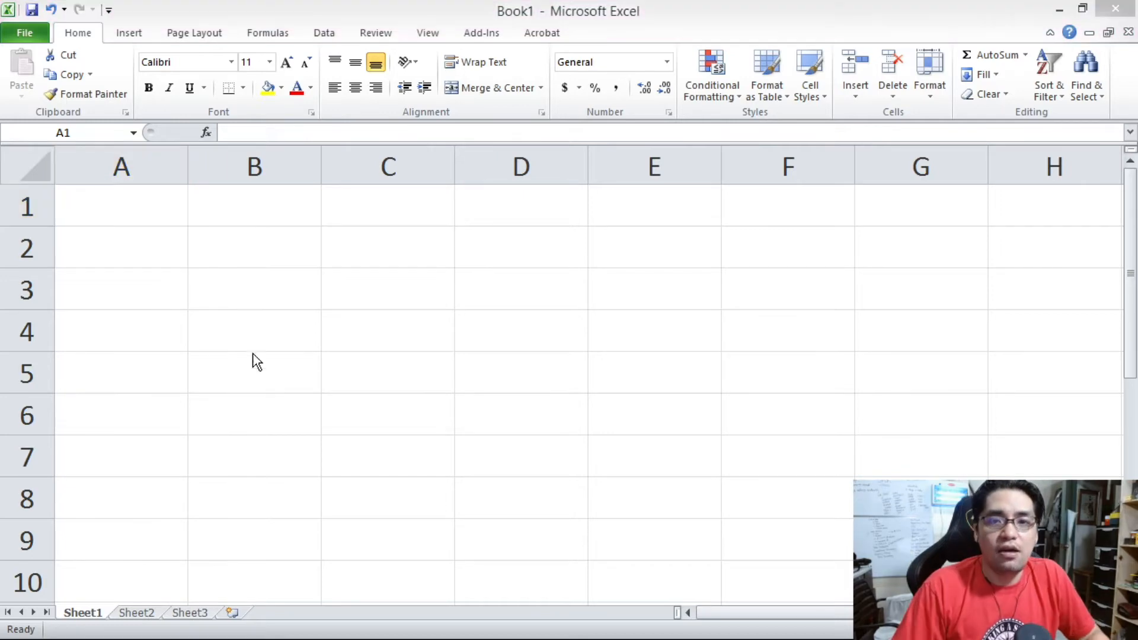
left_click(252, 354)
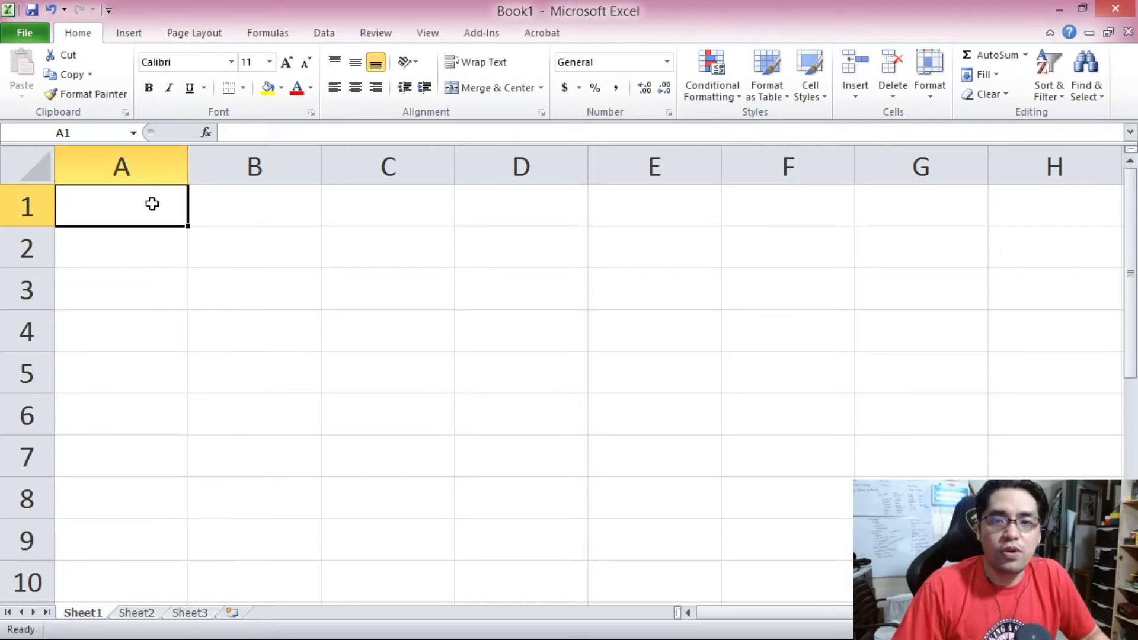
left_click_drag(188, 162, 399, 168)
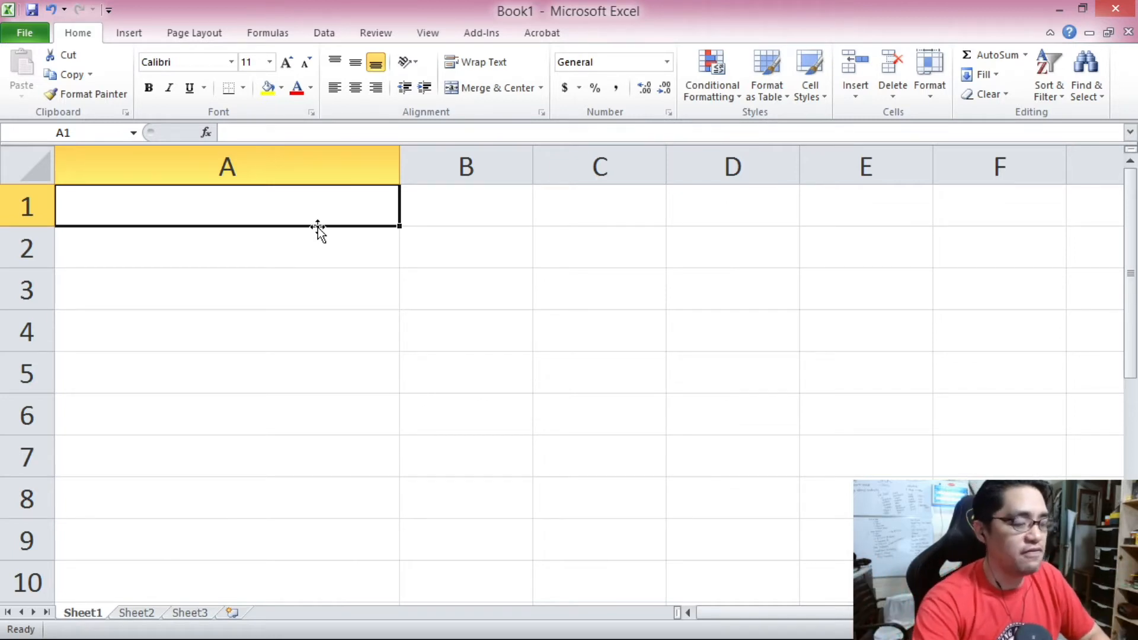
Enter January 1 2021 in cell A1.
type("January")
type(" 1 101")
key("BackSpace")
key("BackSpace")
key("BackSpace")
type("292")
key("BackSpace")
key("BackSpace")
type("021")
key("Return")
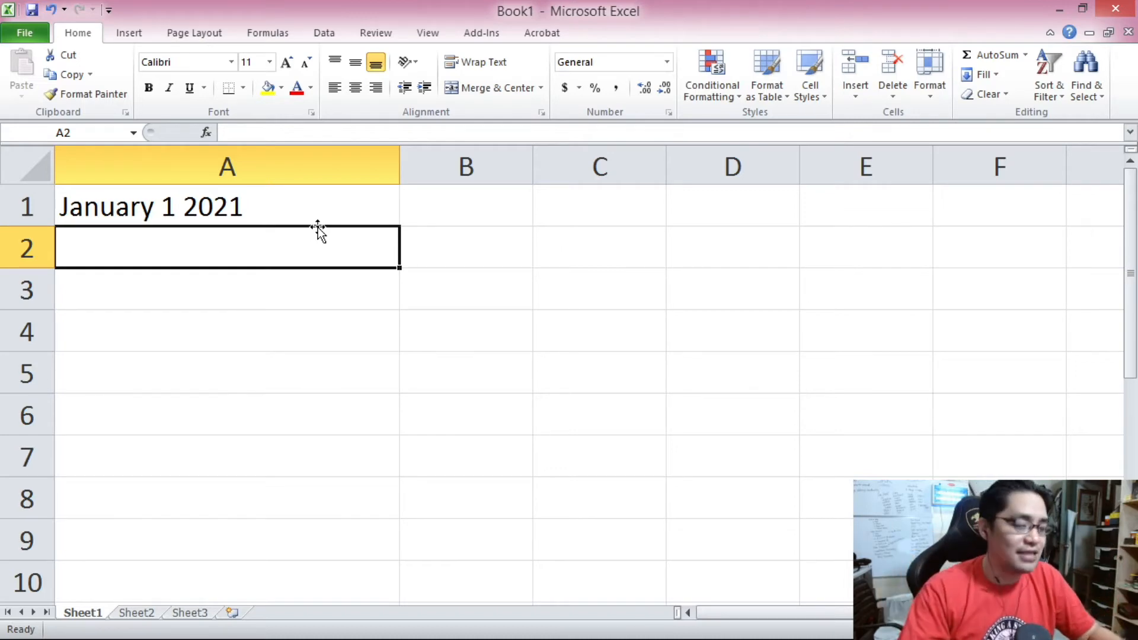
Enter Juanary 1, 2021 in cell A2.
type("J")
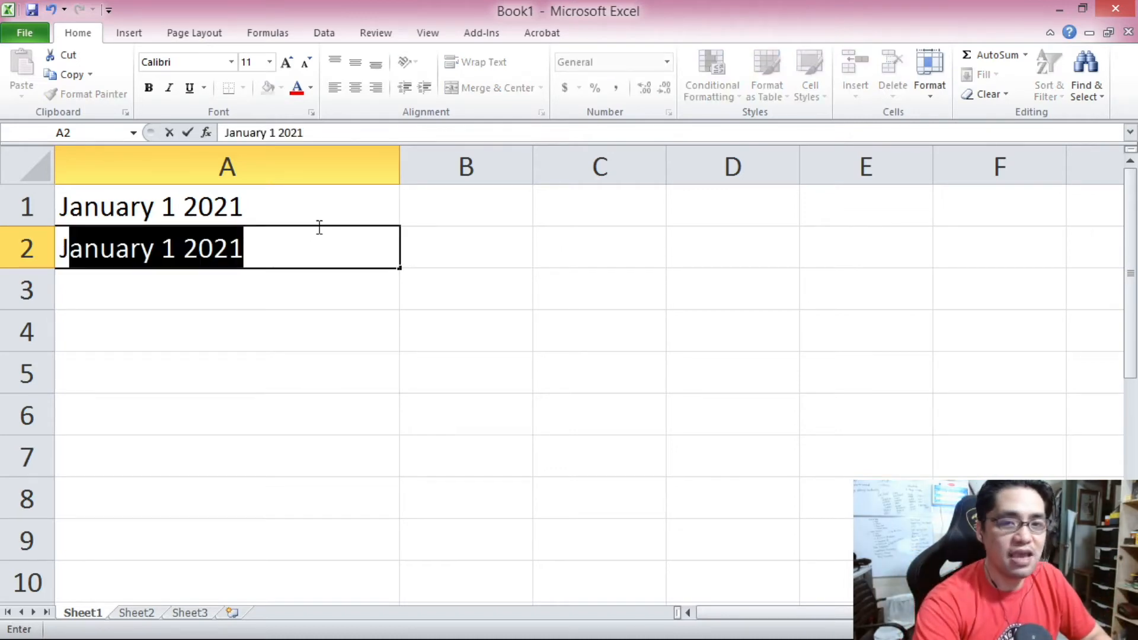
type("uanary")
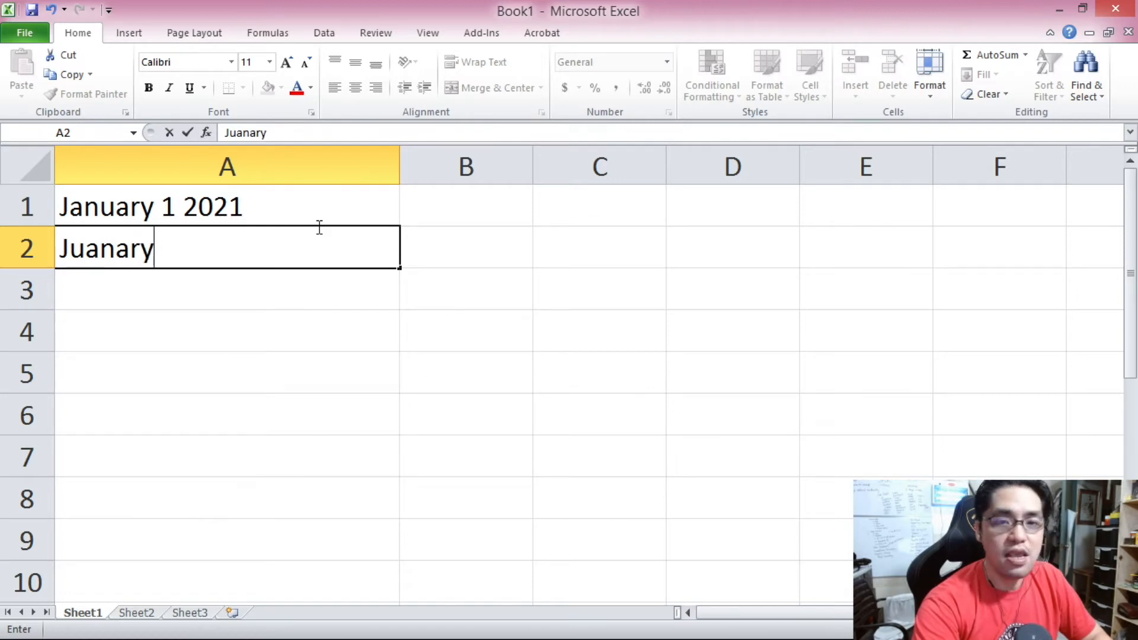
type(",")
key("BackSpace")
type("1")
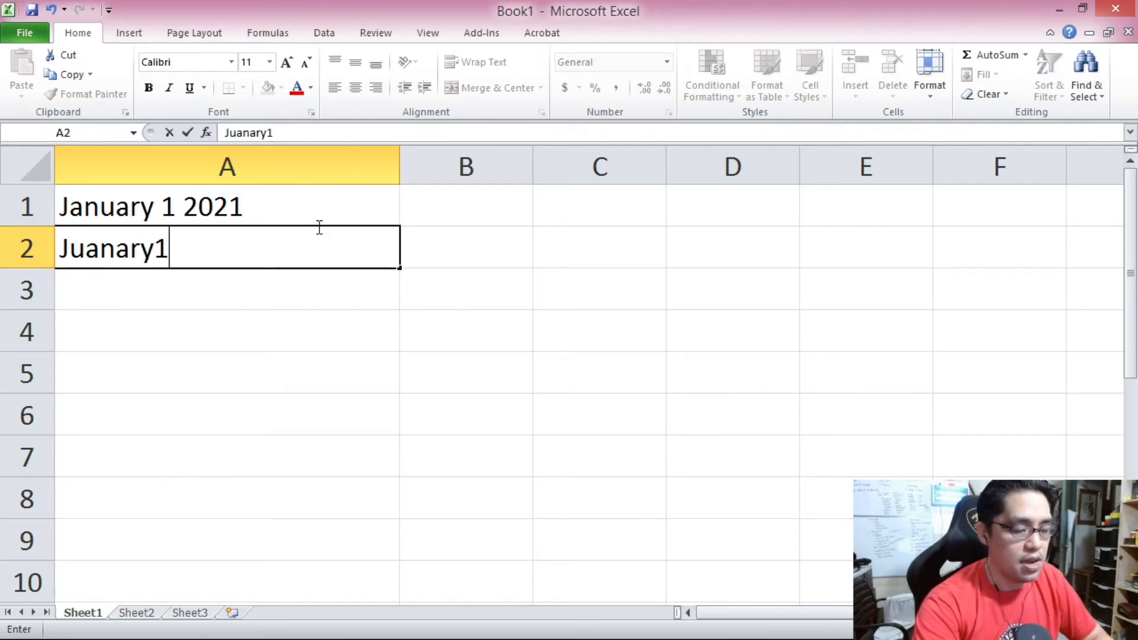
type(",")
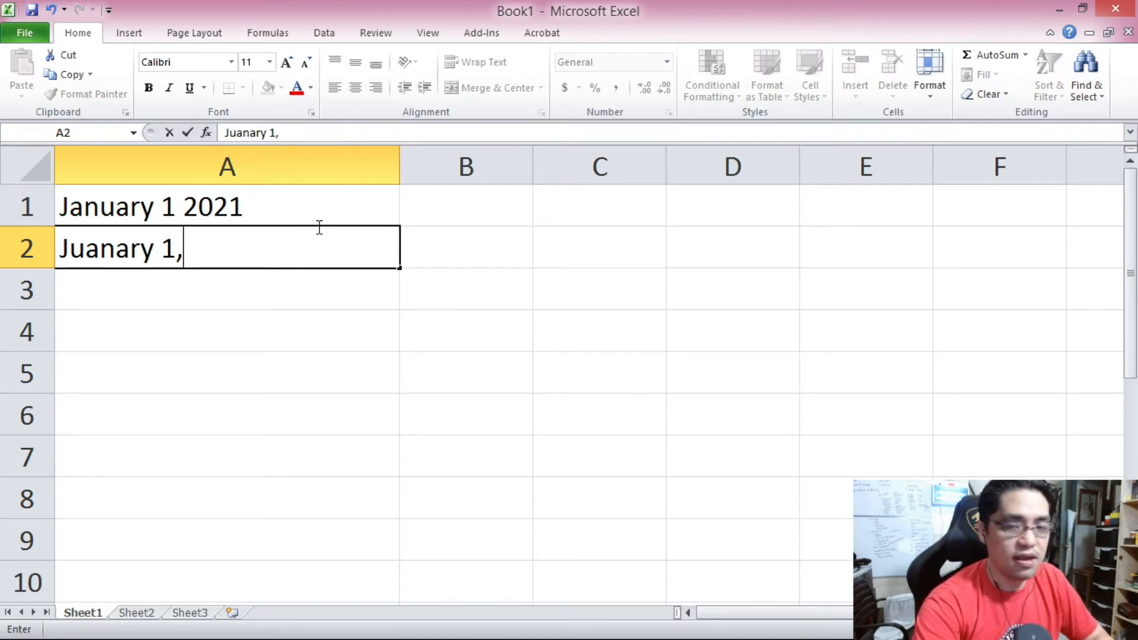
type(" 2021")
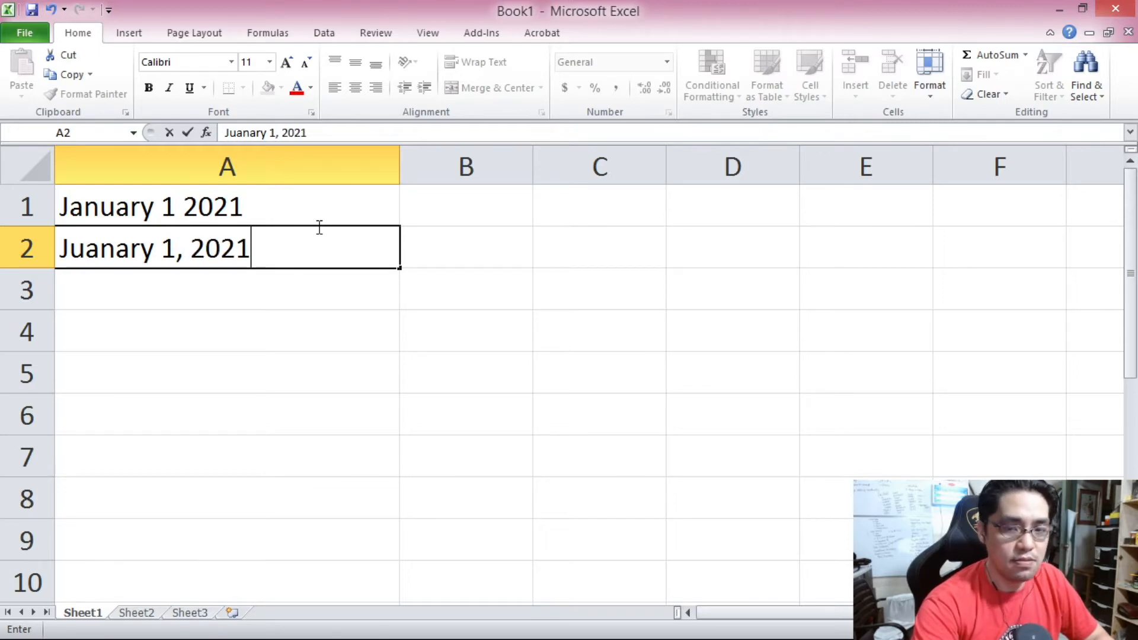
key("Return")
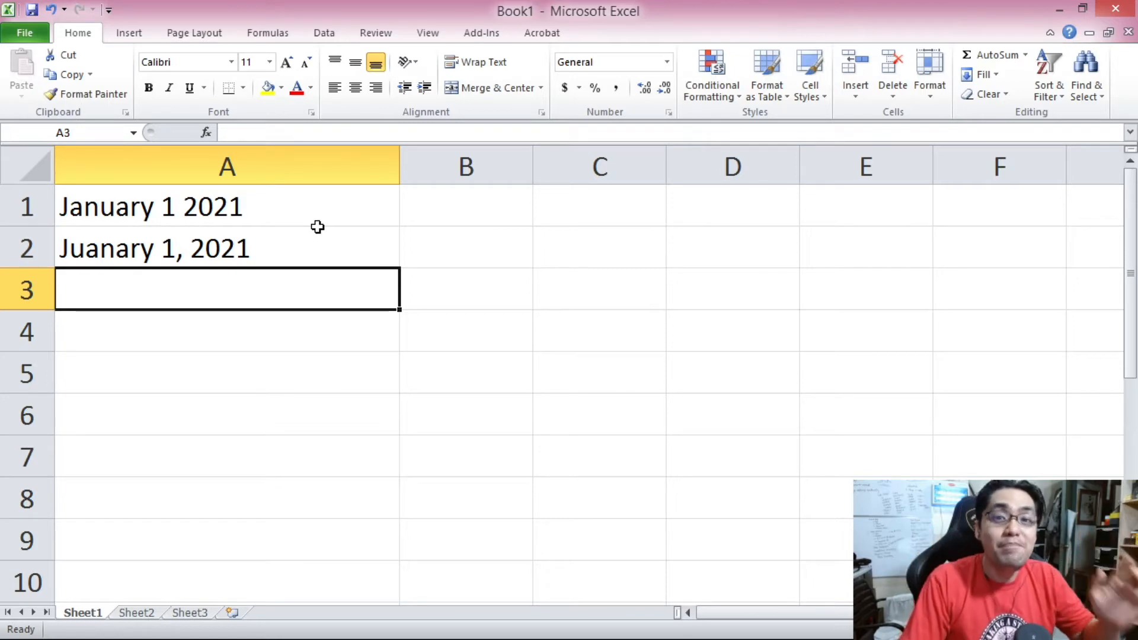
Examine the misspelled month in A2's contents.
left_click(318, 228)
left_click(229, 133)
left_click_drag(225, 132, 267, 136)
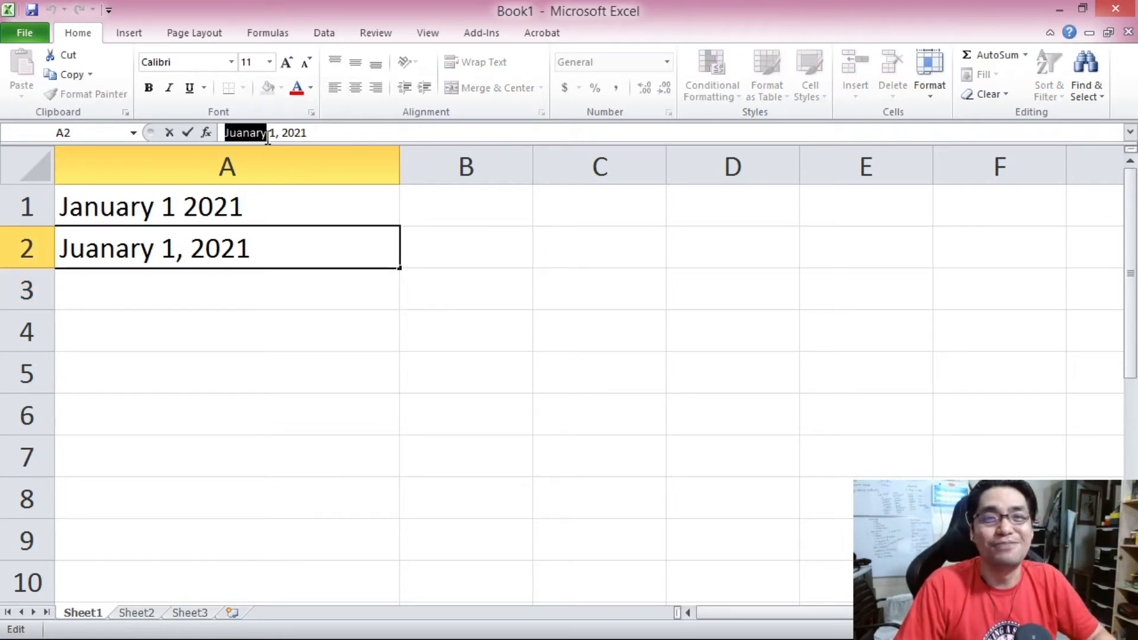
left_click(214, 343)
left_click(205, 254)
left_click(210, 289)
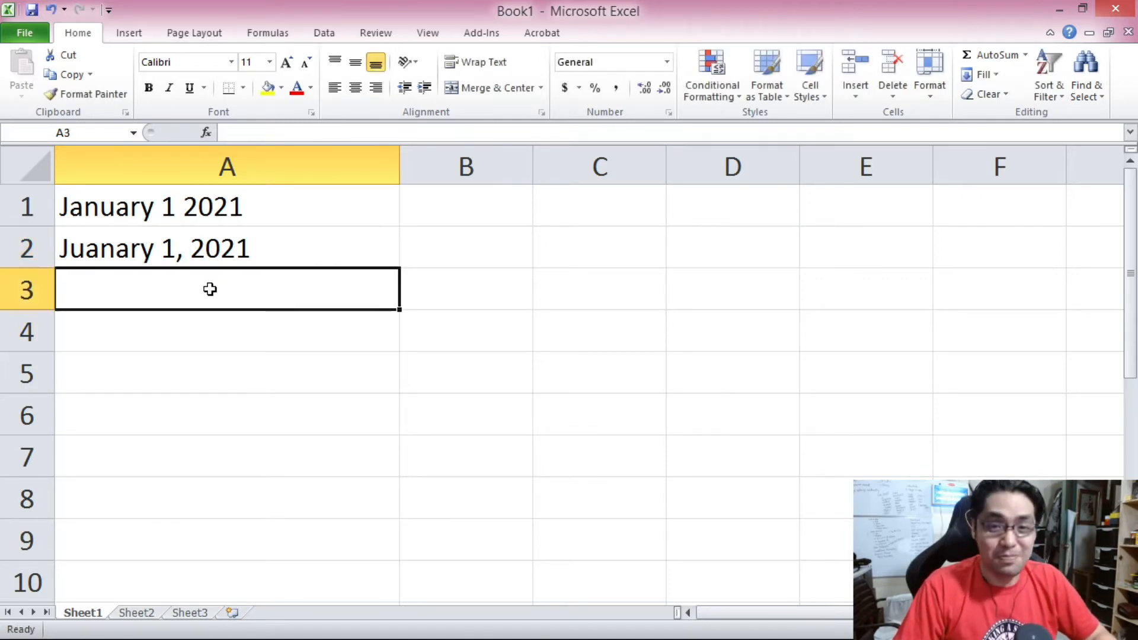
Enter January 1, 2021 in cell A3.
type("January")
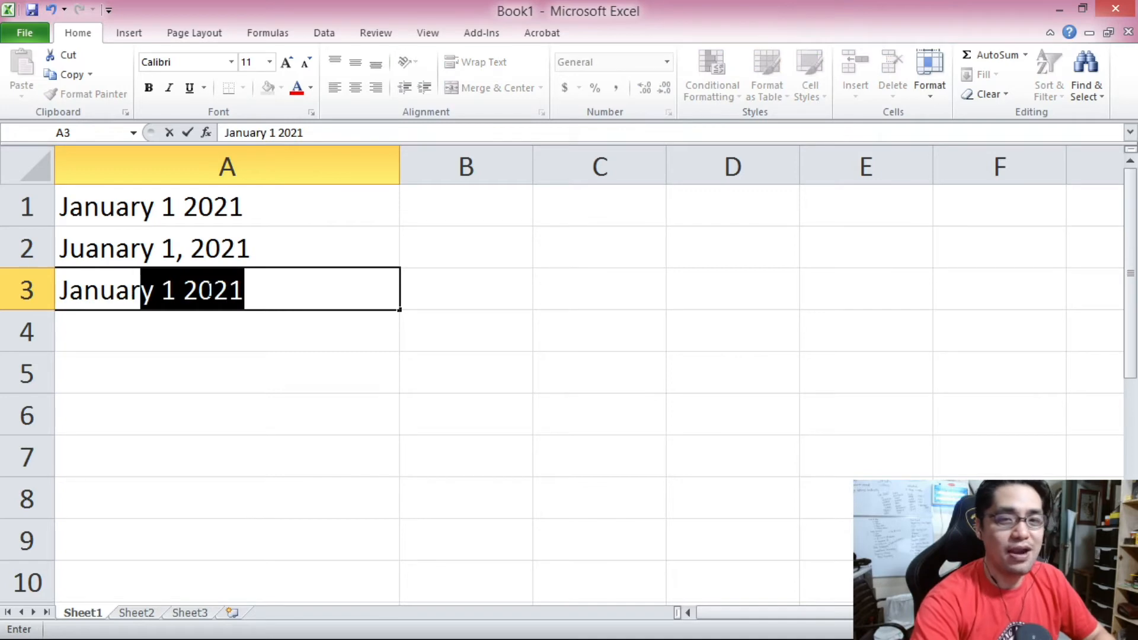
type(" 1,")
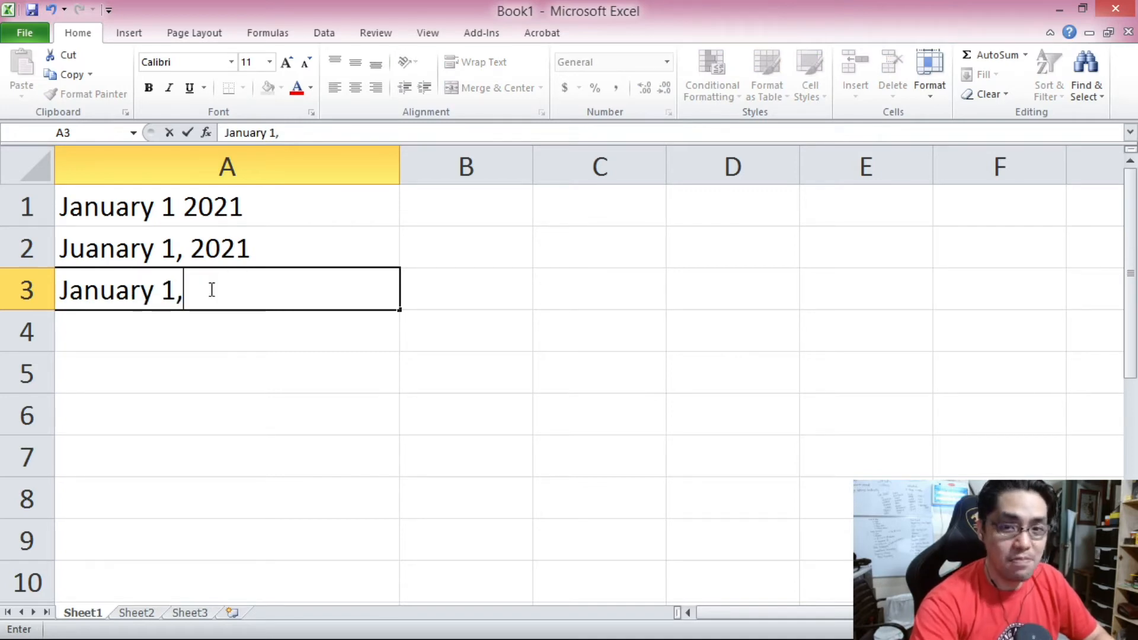
type(" 2021")
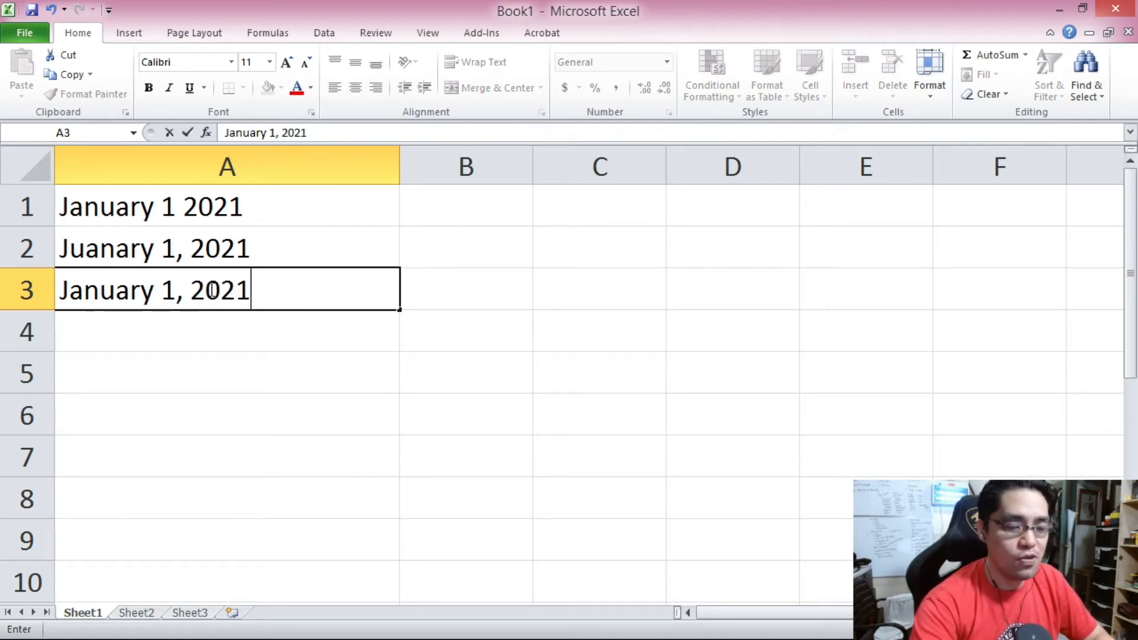
key("Return")
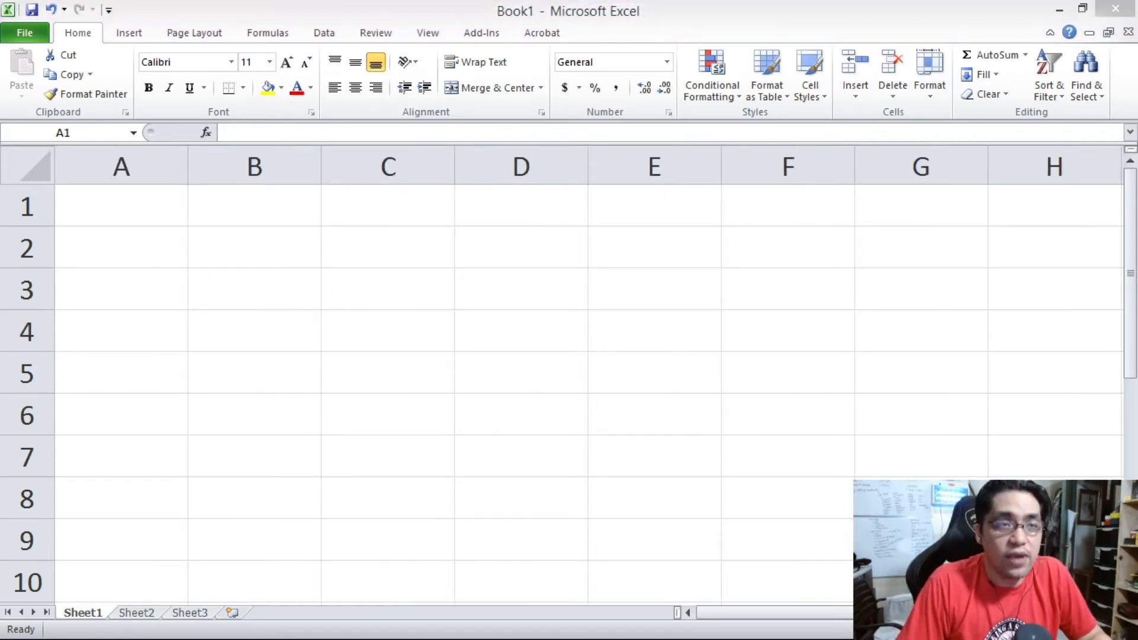
Enter January 1, 2021 in cell A1 of the blank sheet.
left_click(91, 200)
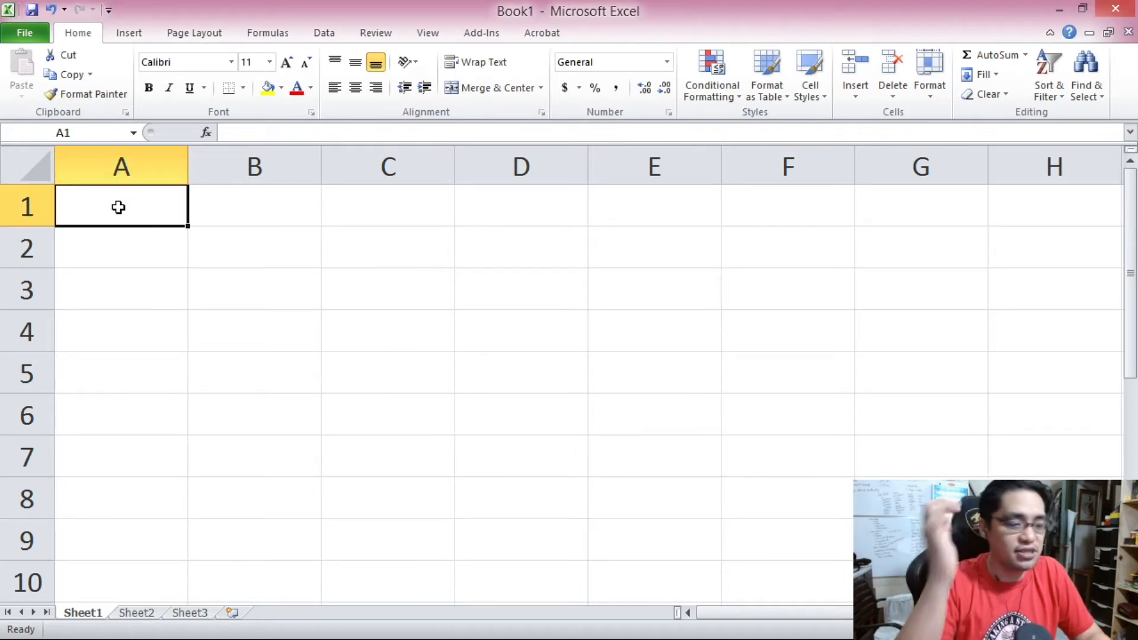
type("J")
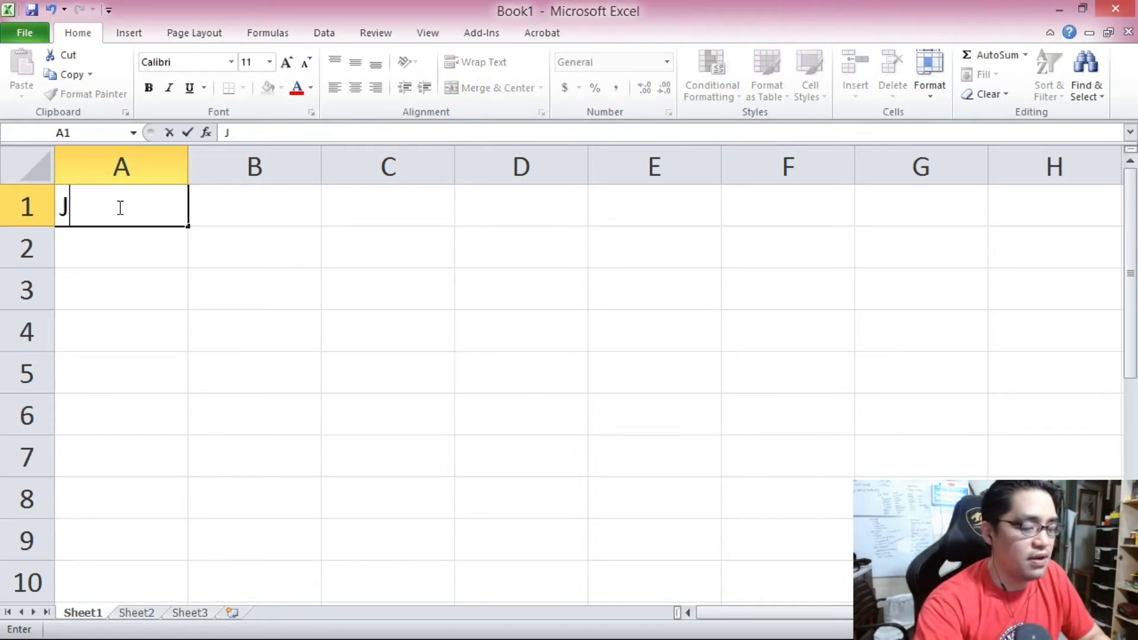
type("anuary")
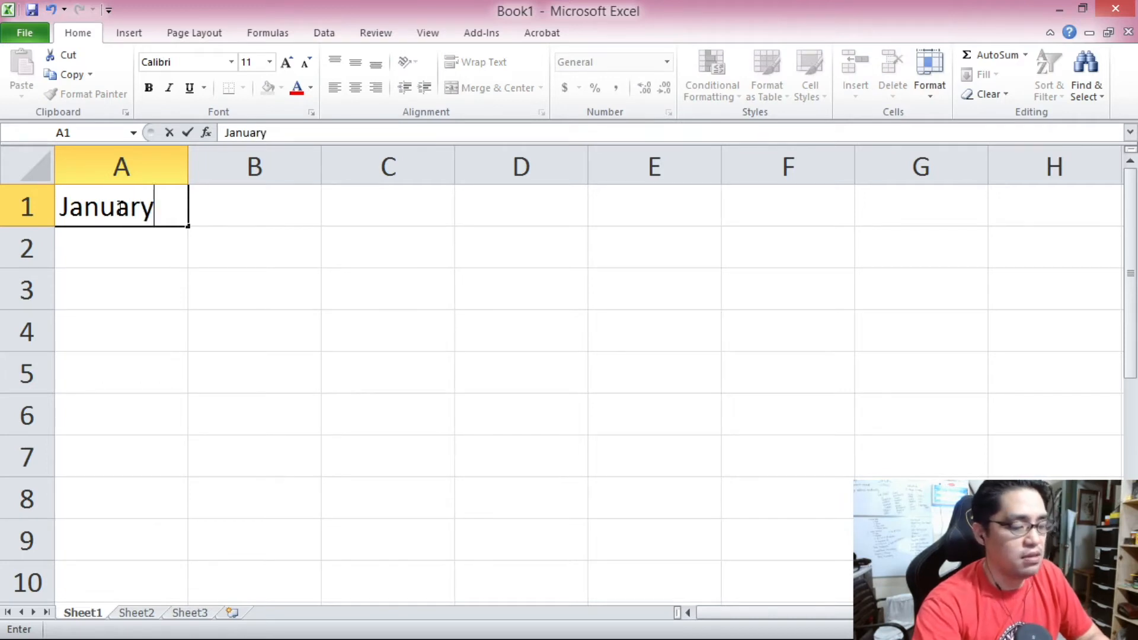
type(" 1")
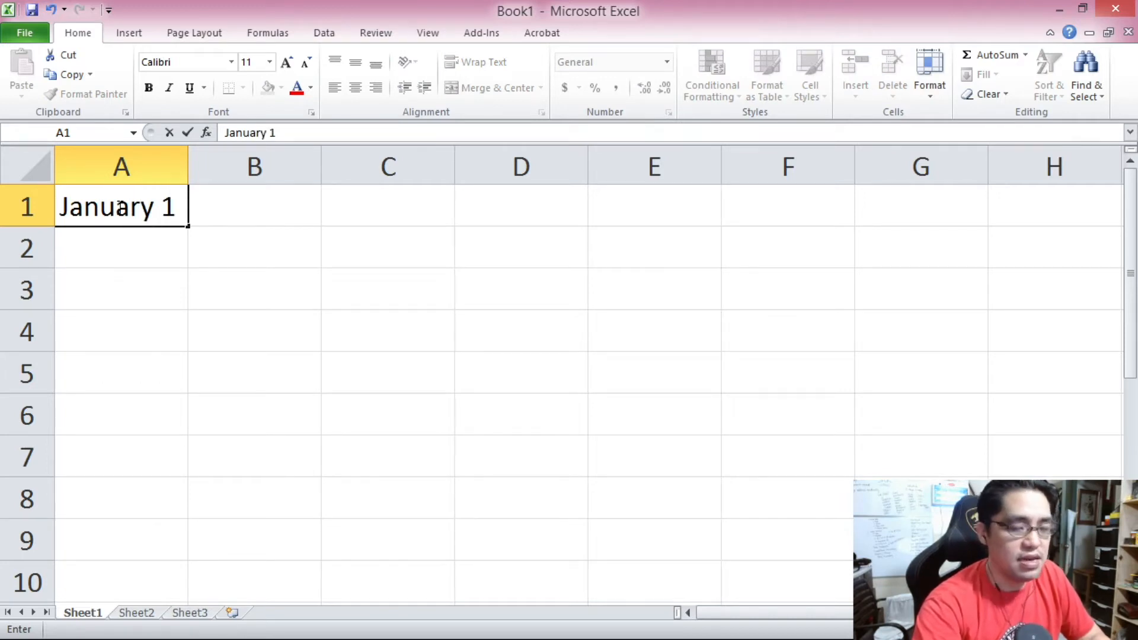
type(", 2021")
key("Return")
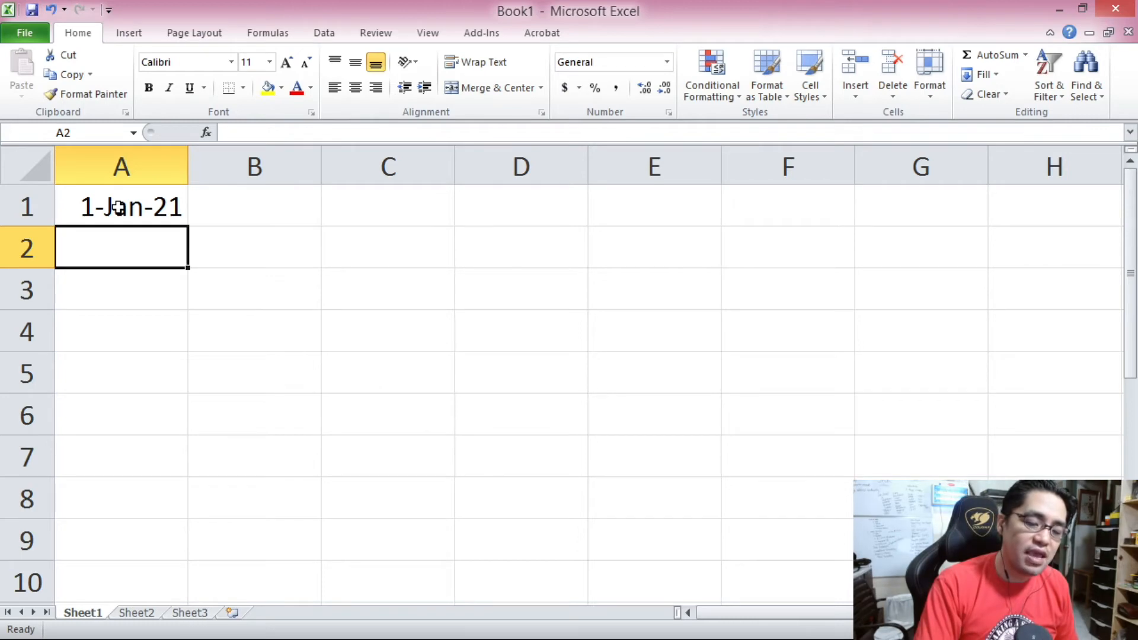
Enter 1/13/2021 in cell A2 and widen column A so the date displays.
type("1/13")
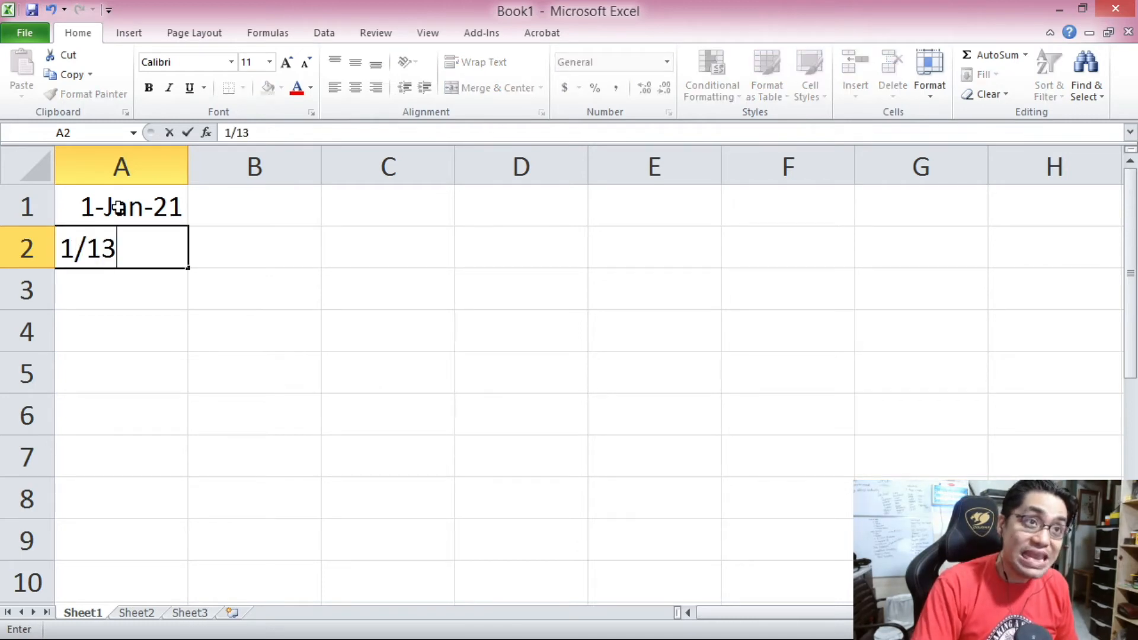
type("/1")
key("BackSpace")
type("2021")
key("Return")
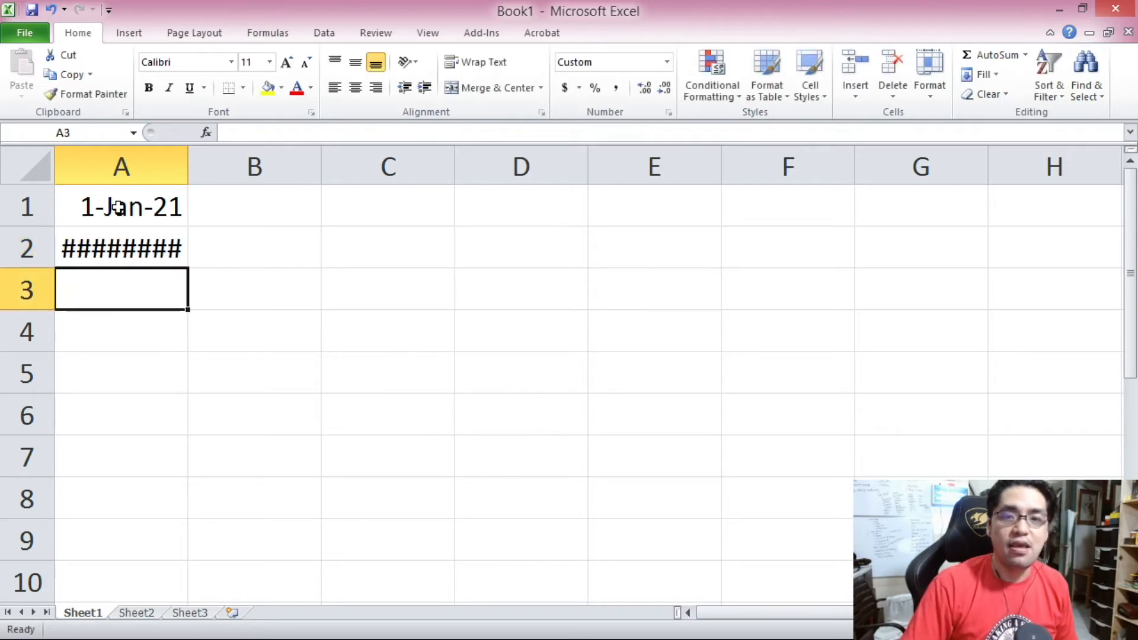
left_click_drag(186, 177, 458, 172)
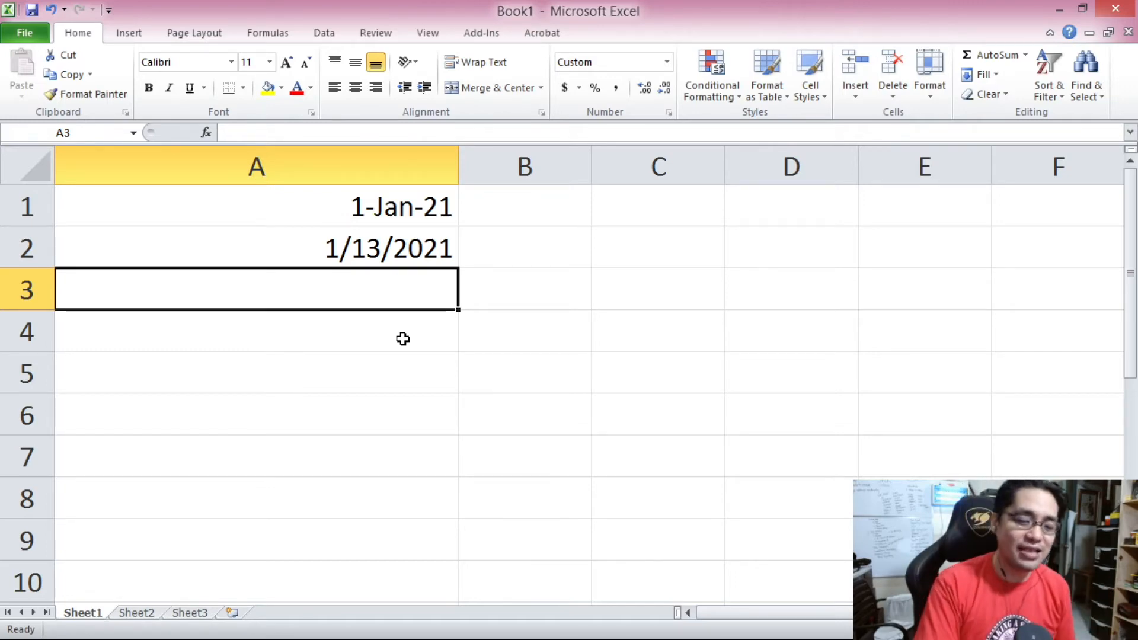
Enter 13/1/2021 in cell A3.
type("13/1")
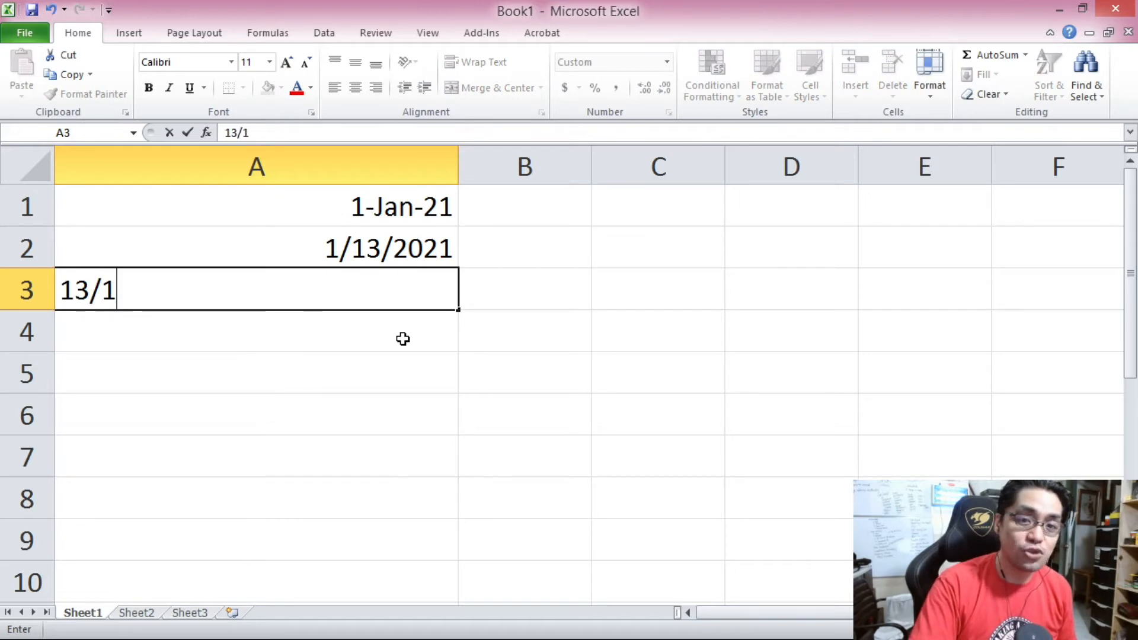
type("/2021")
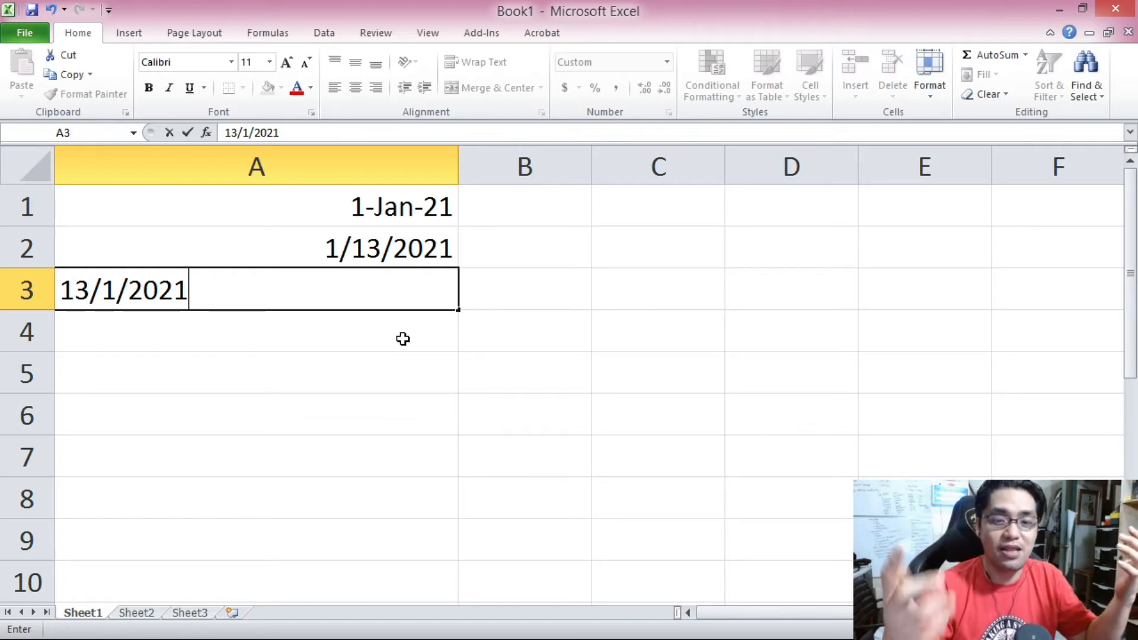
key("Return")
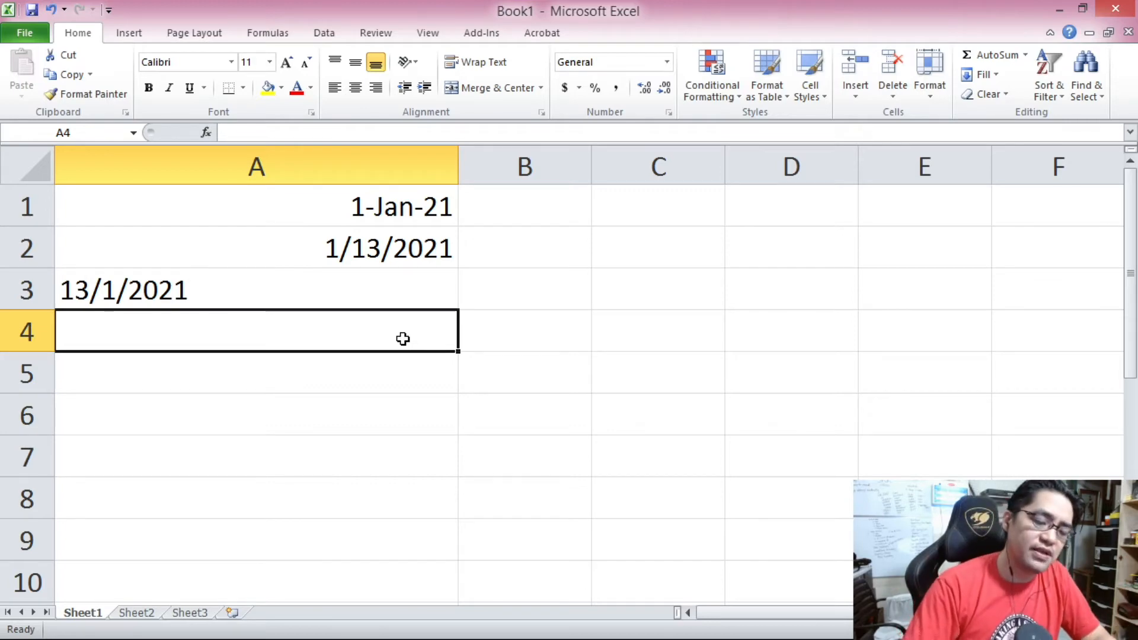
Enter 1-13-2021 in cell A4.
type("1-13")
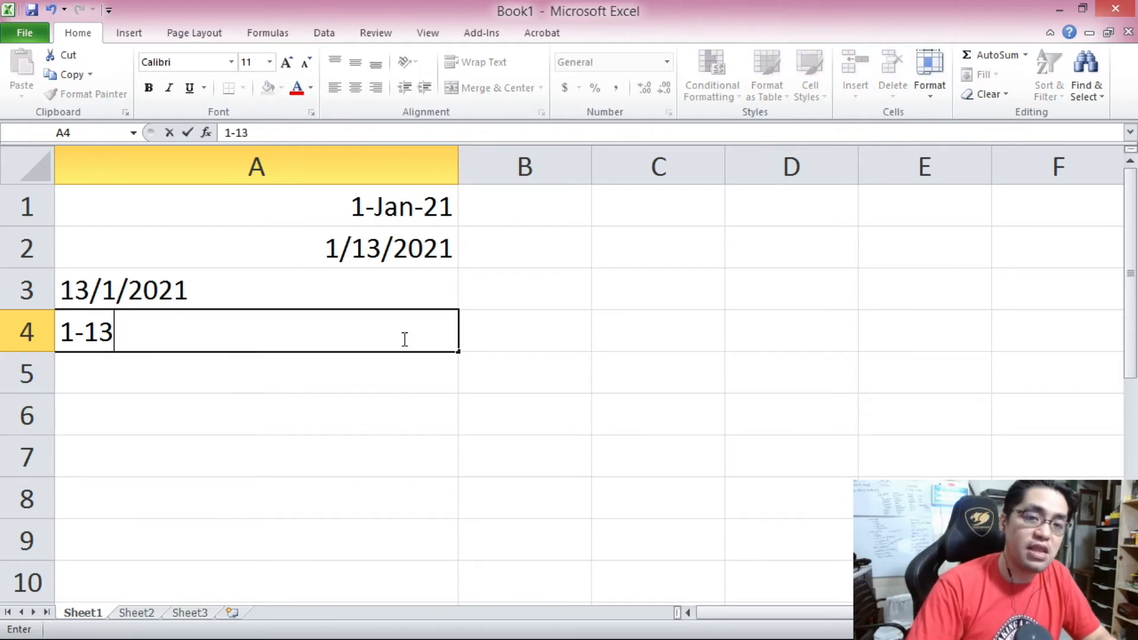
type("-2021")
key("Return")
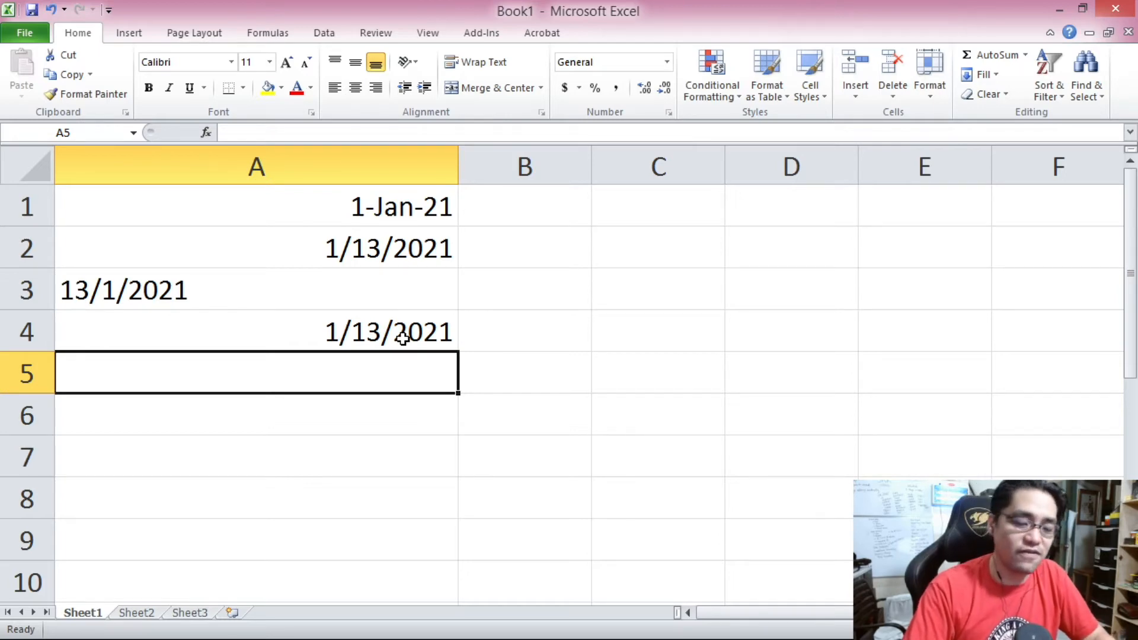
Enter 13-1-2021 in cell A5.
type("13")
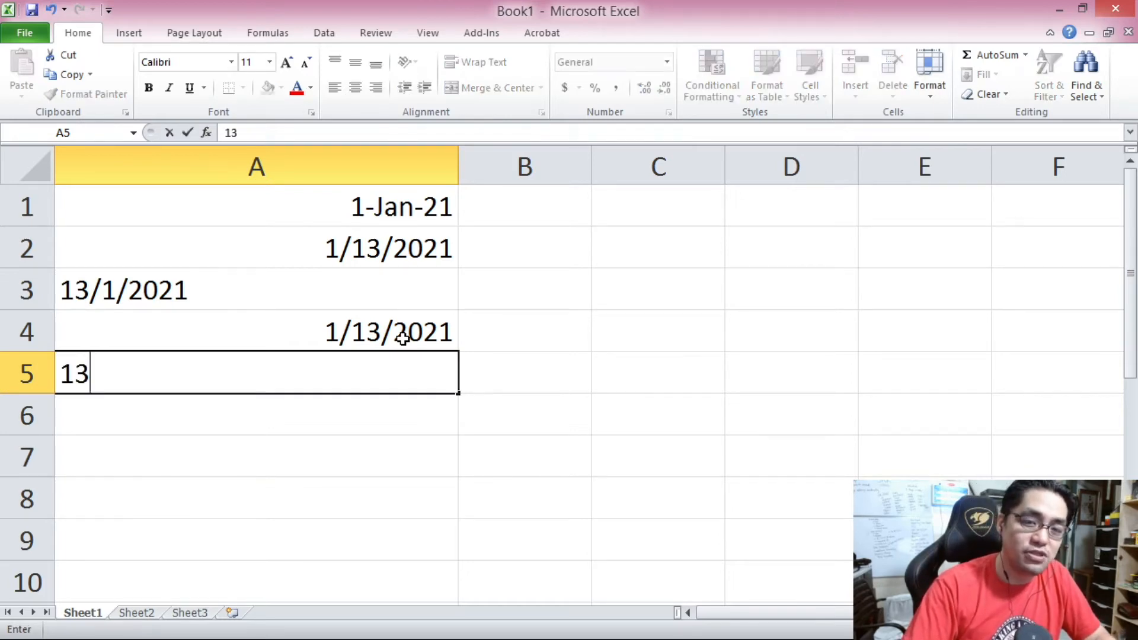
type("-1-520")
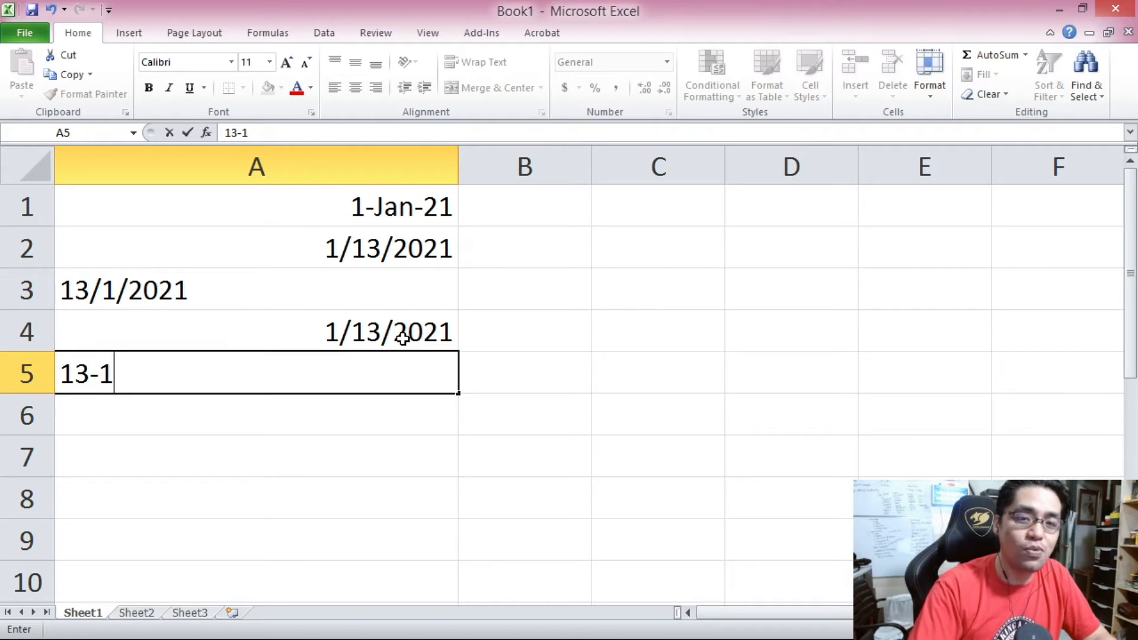
key("BackSpace")
key("BackSpace")
key("BackSpace")
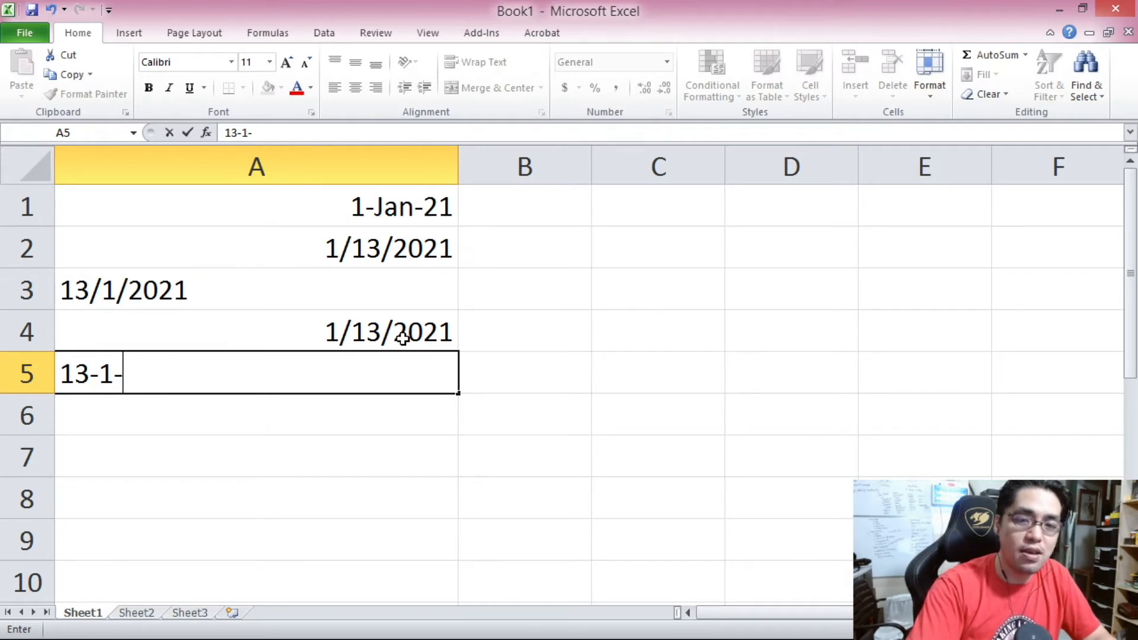
type("2021")
key("Return")
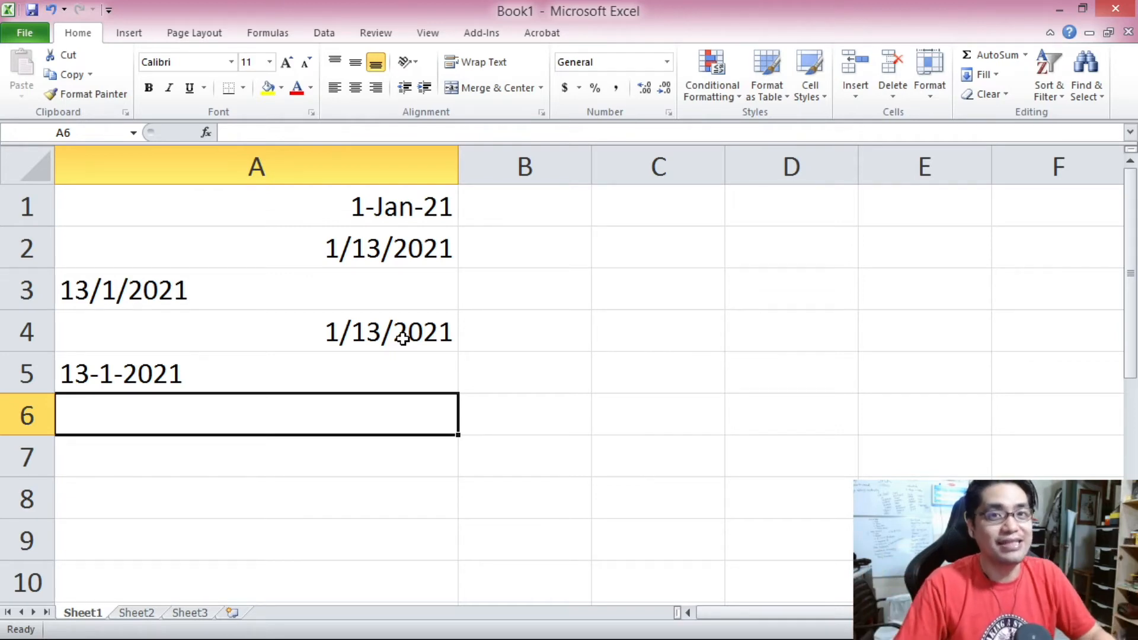
Clear the contents of cells A3 and A5.
left_click(101, 291)
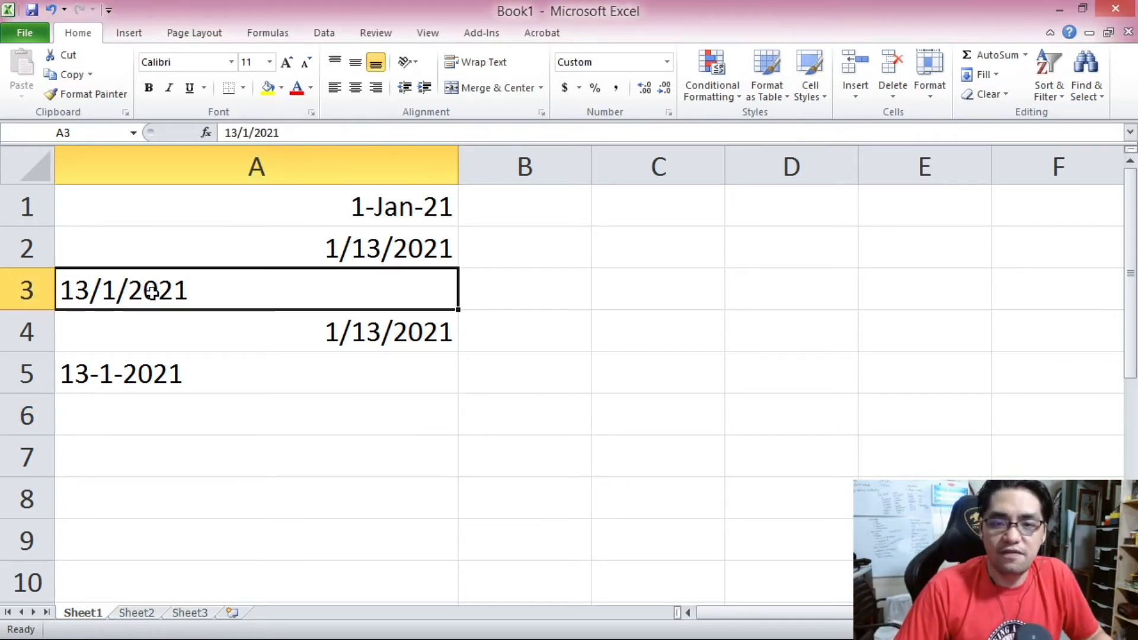
key("Delete")
left_click(170, 382)
left_click(132, 283)
left_click(128, 372)
key("Delete")
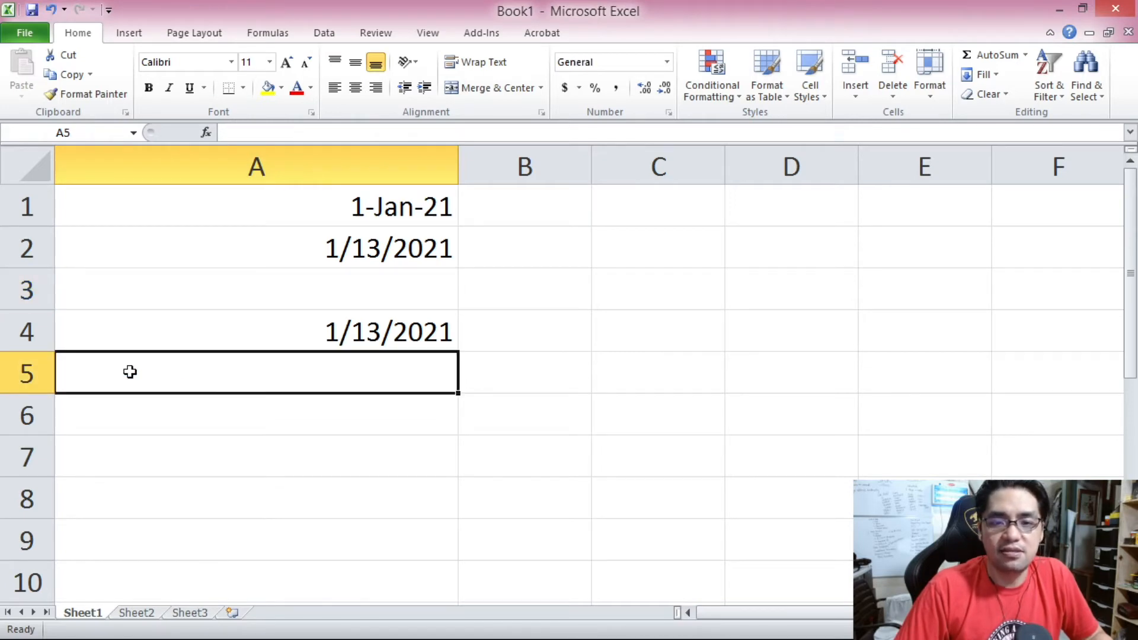
Cut the date from A4 and paste it into A3.
left_click(94, 336)
right_click(96, 333)
left_click(144, 21)
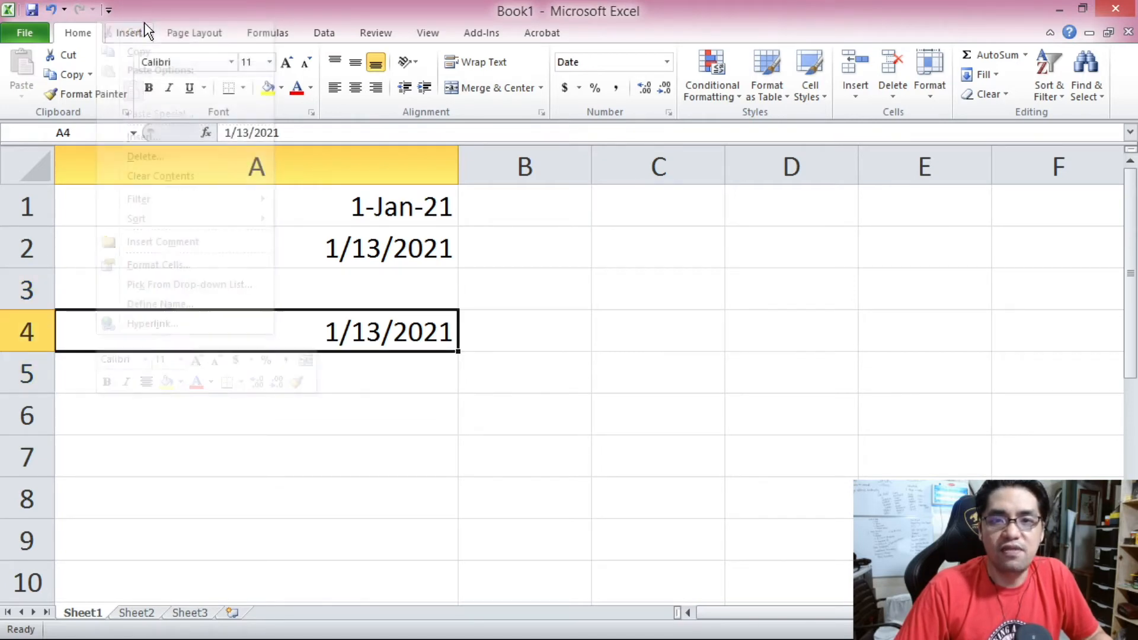
right_click(98, 331)
left_click(141, 28)
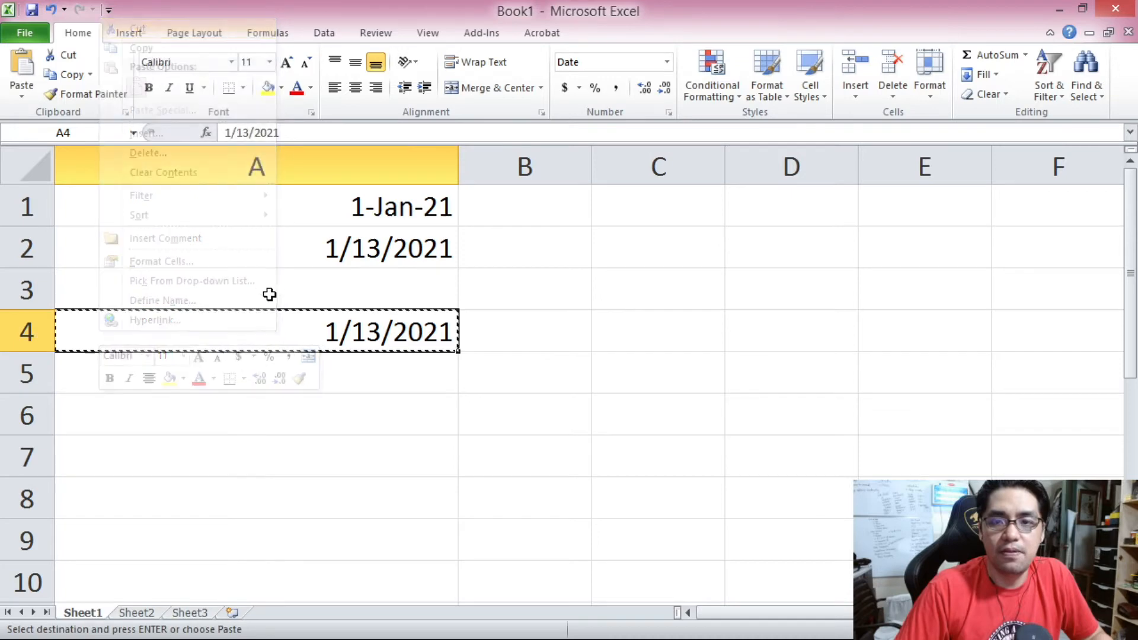
right_click(261, 283)
left_click(299, 351)
left_click(166, 422)
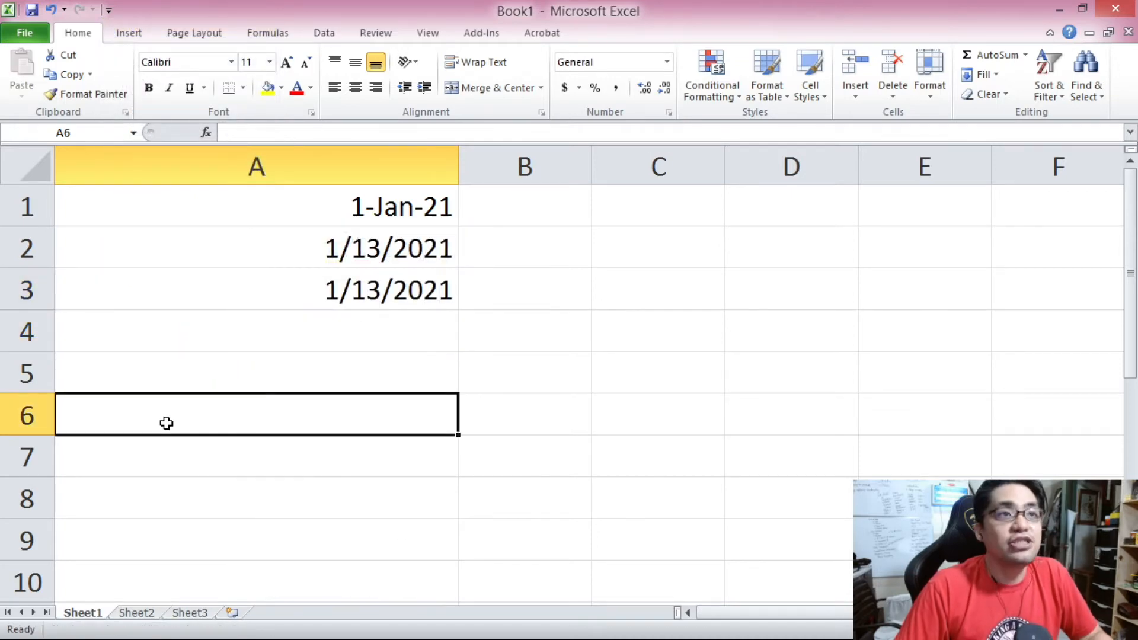
left_click(168, 346)
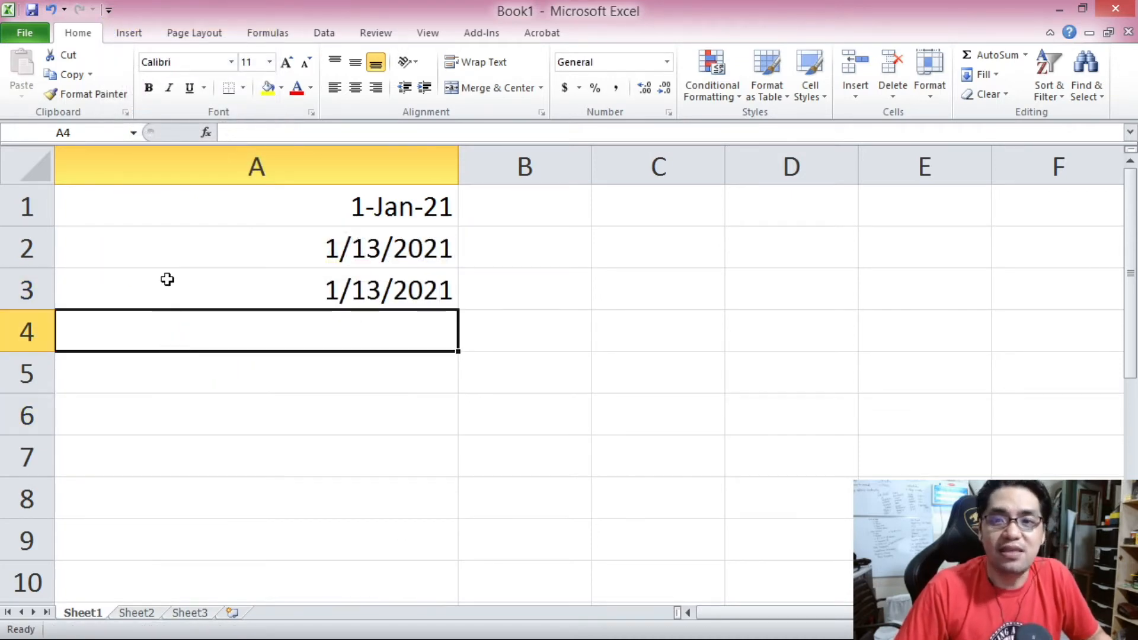
Format cell A1 with the *3/14/2001 date type after previewing other date types.
right_click(172, 207)
right_click(154, 206)
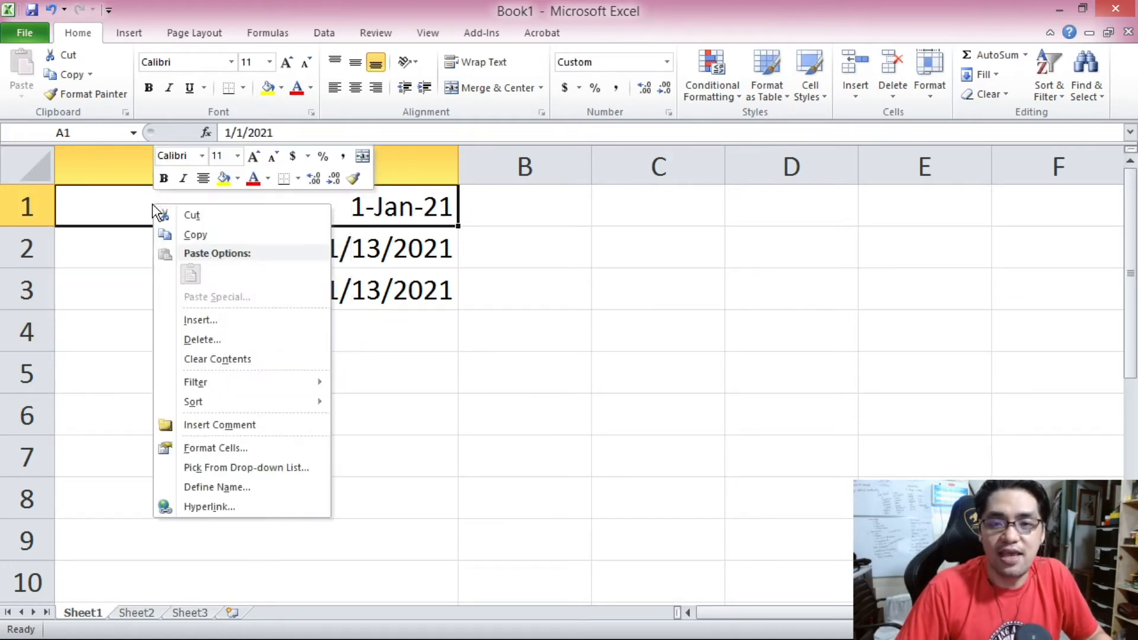
left_click(215, 449)
left_click_drag(117, 251, 256, 140)
left_click(149, 258)
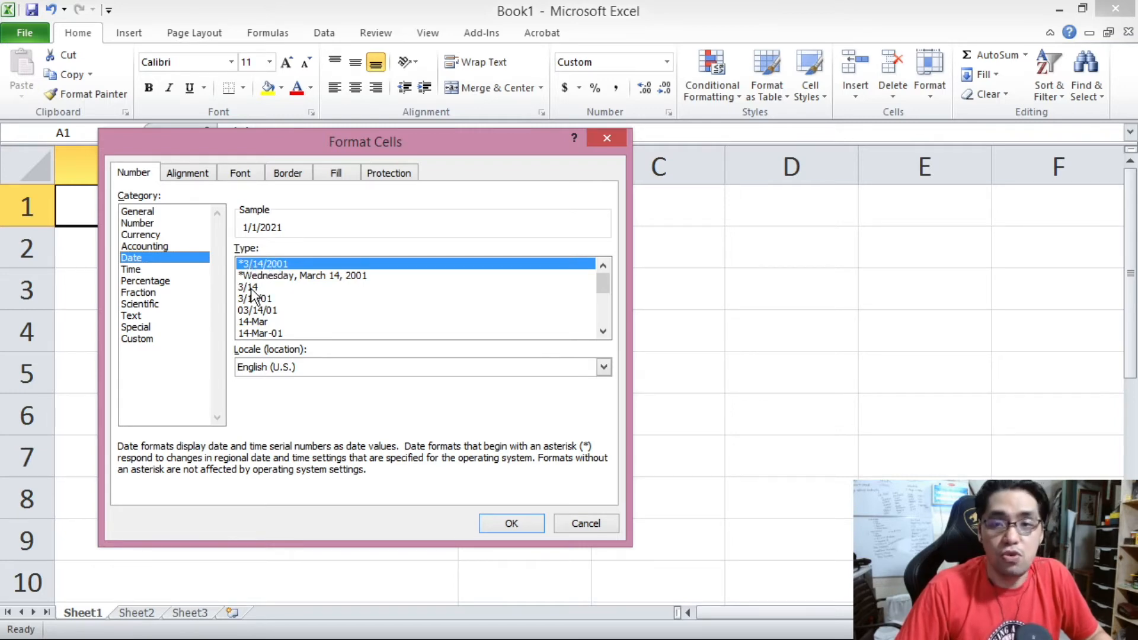
left_click(275, 290)
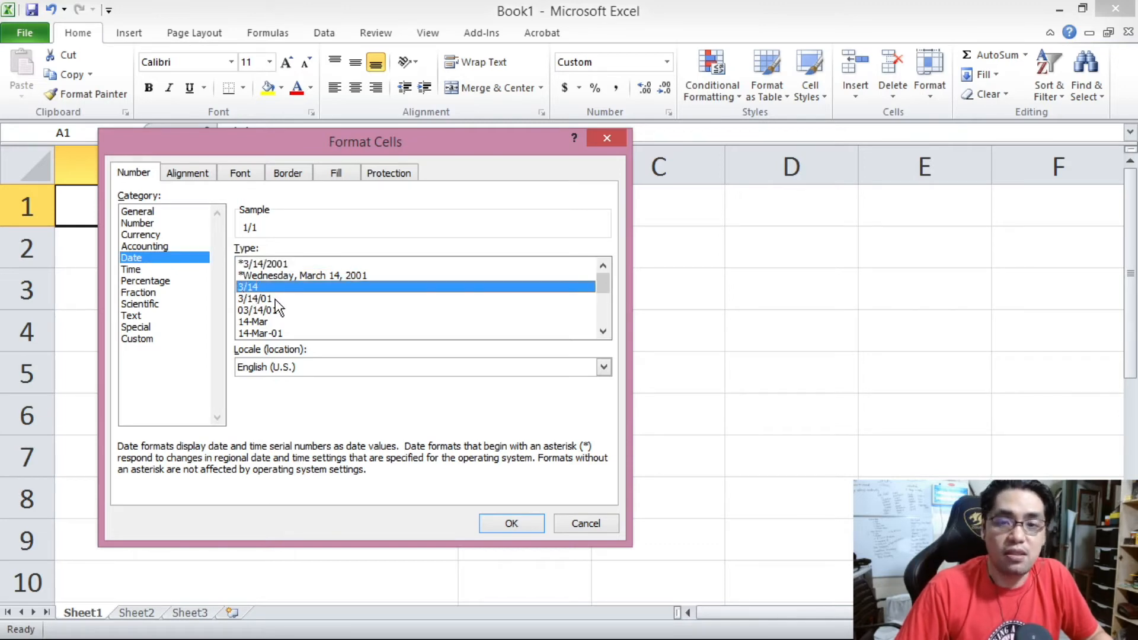
left_click(276, 299)
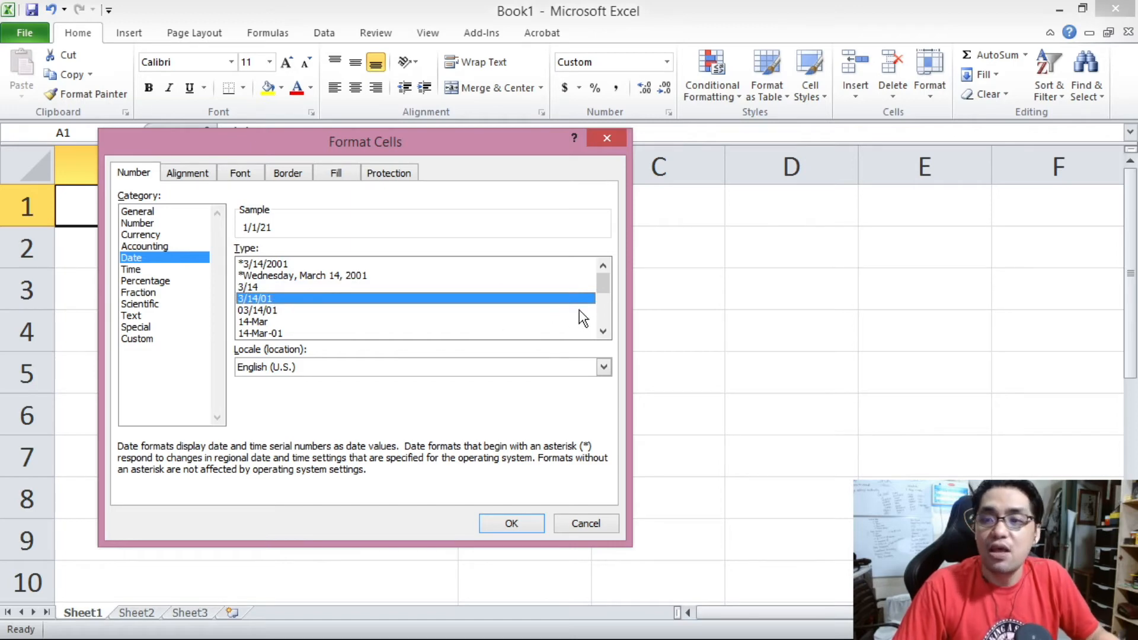
left_click(372, 277)
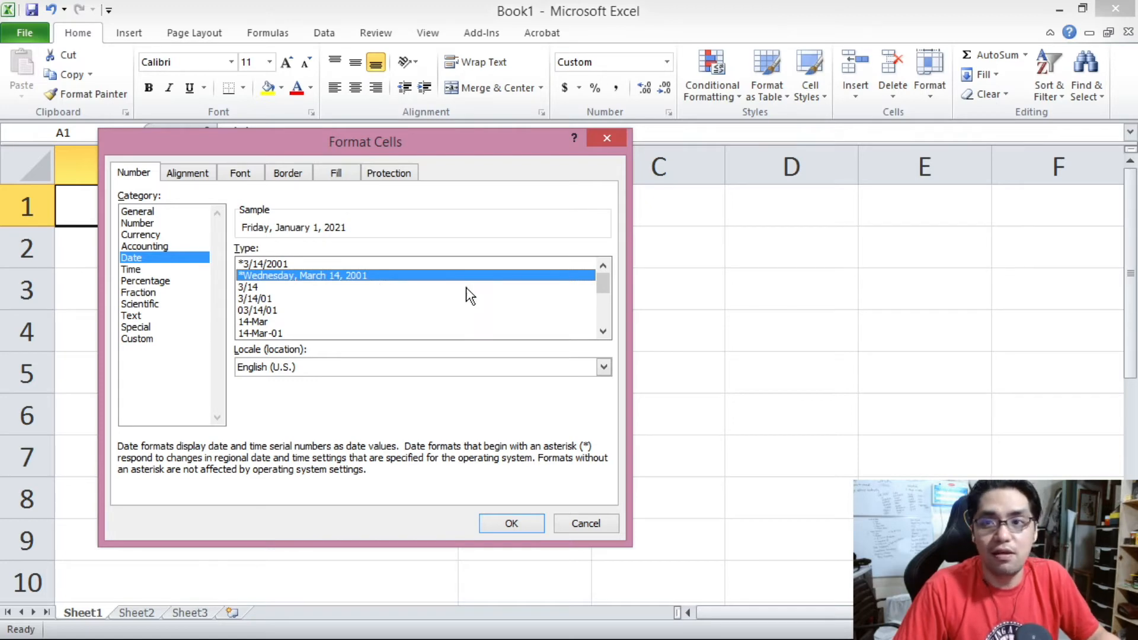
left_click_drag(601, 282, 571, 271)
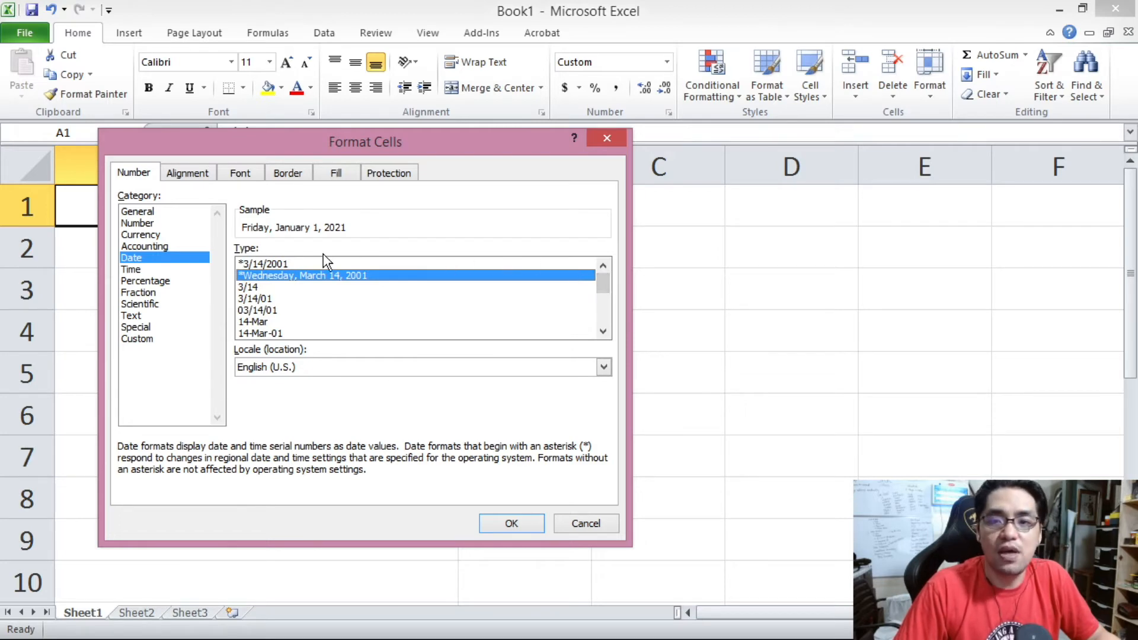
left_click(264, 264)
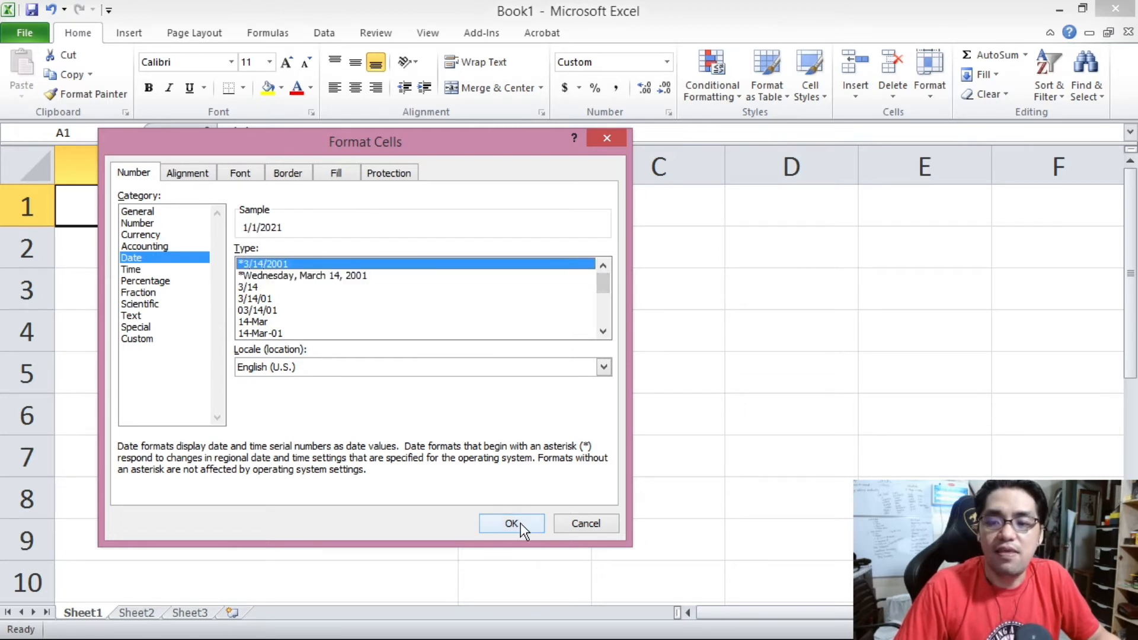
left_click(513, 524)
Format cell A2 with the Wednesday, March 14, 2001 long date type.
right_click(329, 257)
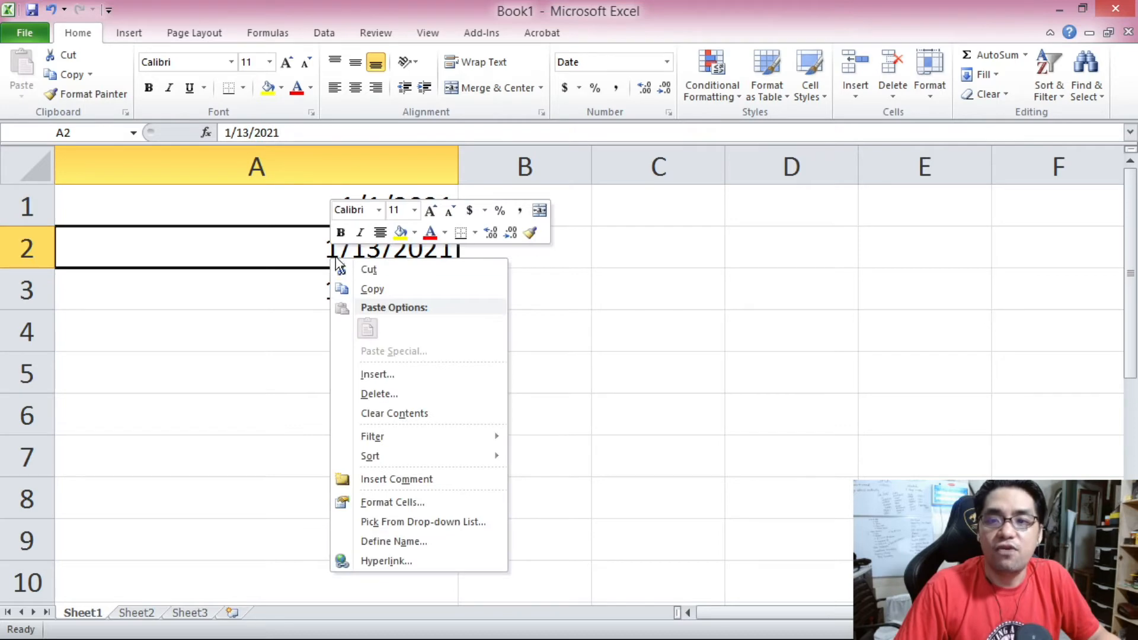
left_click(354, 371)
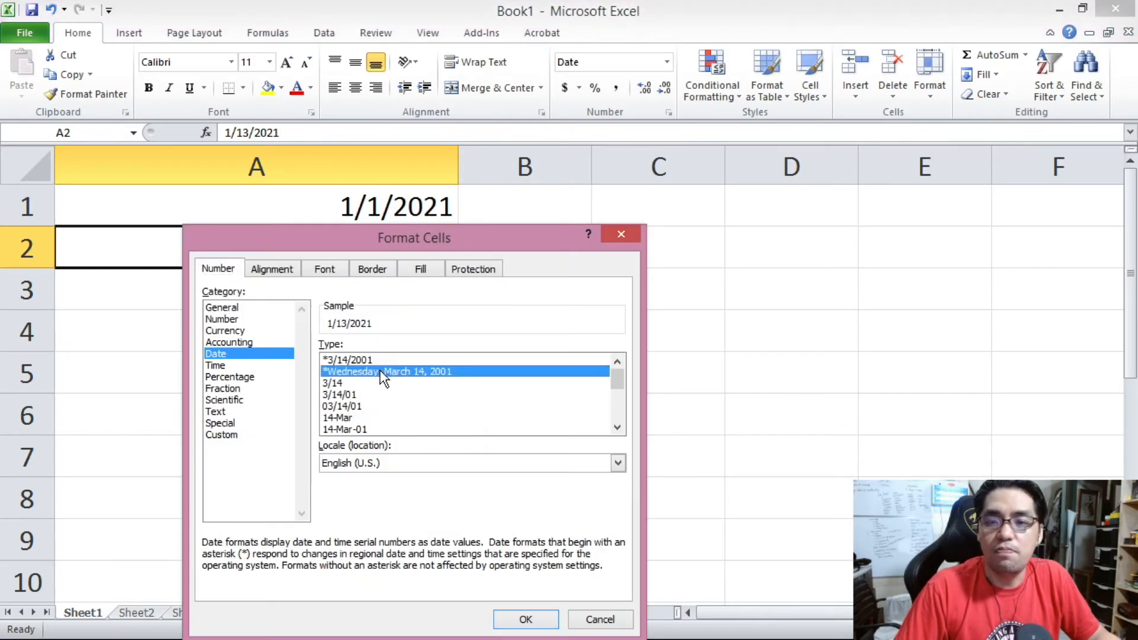
left_click(515, 619)
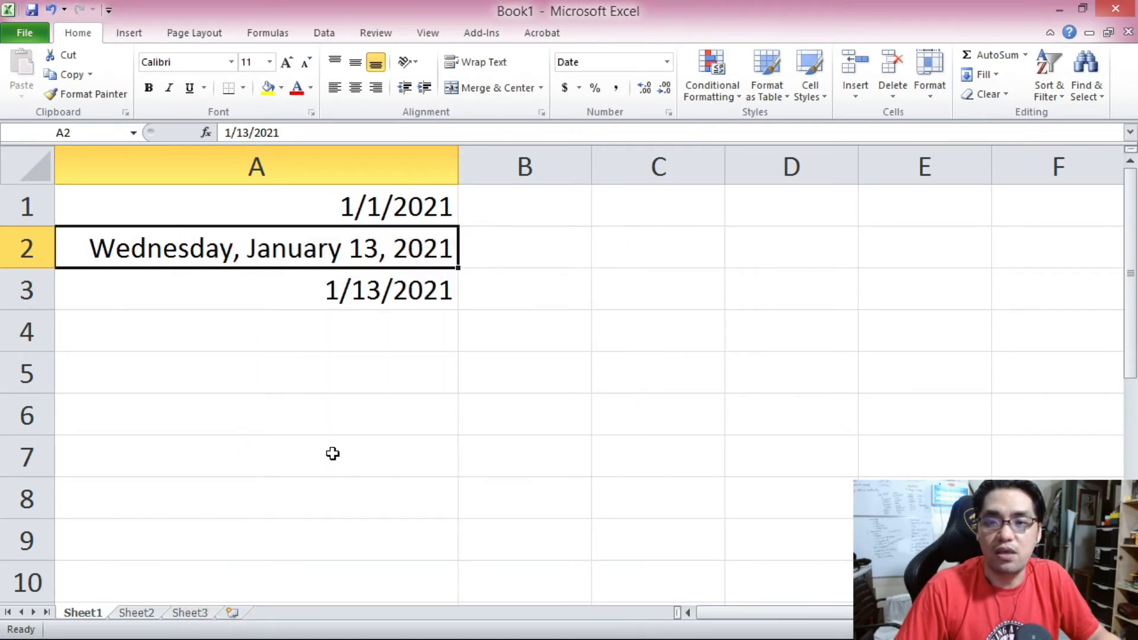
Format cell A3 with the March 14, 2001 date type.
right_click(317, 289)
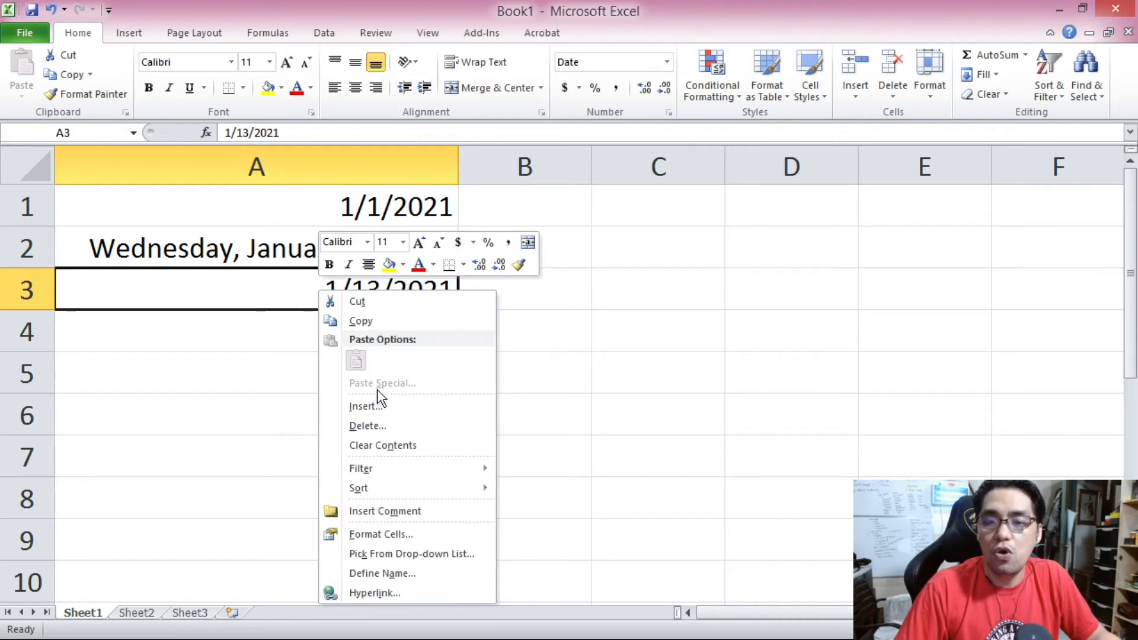
left_click(398, 533)
left_click_drag(599, 377, 602, 395)
left_click(469, 405)
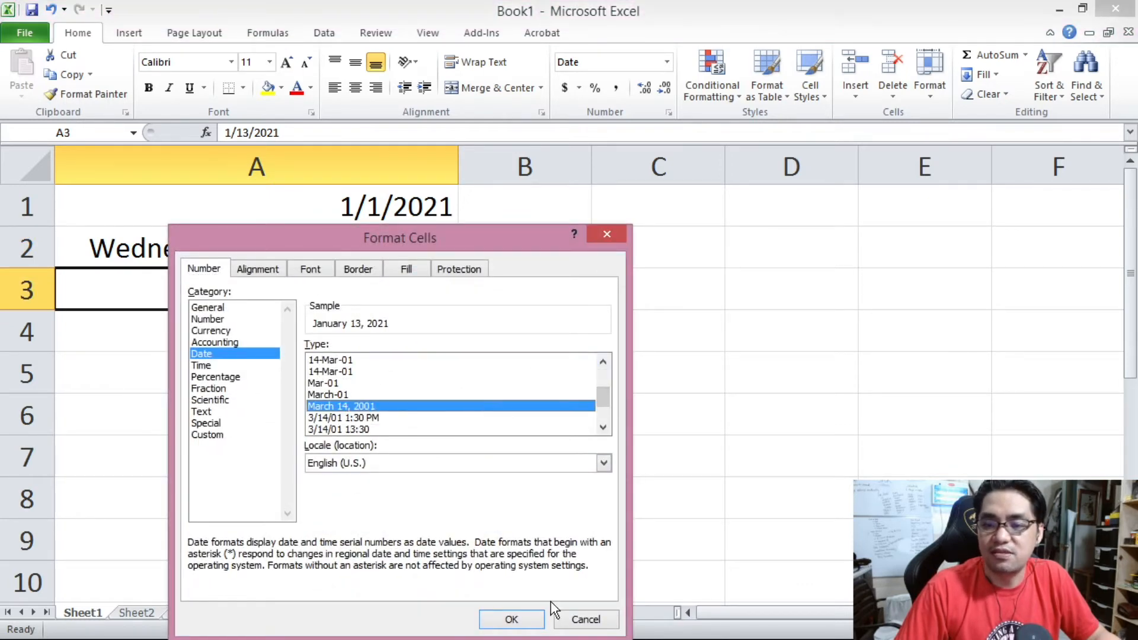
left_click(510, 618)
Re-enter the date in cell A1 as 1/13/2021.
left_click(338, 431)
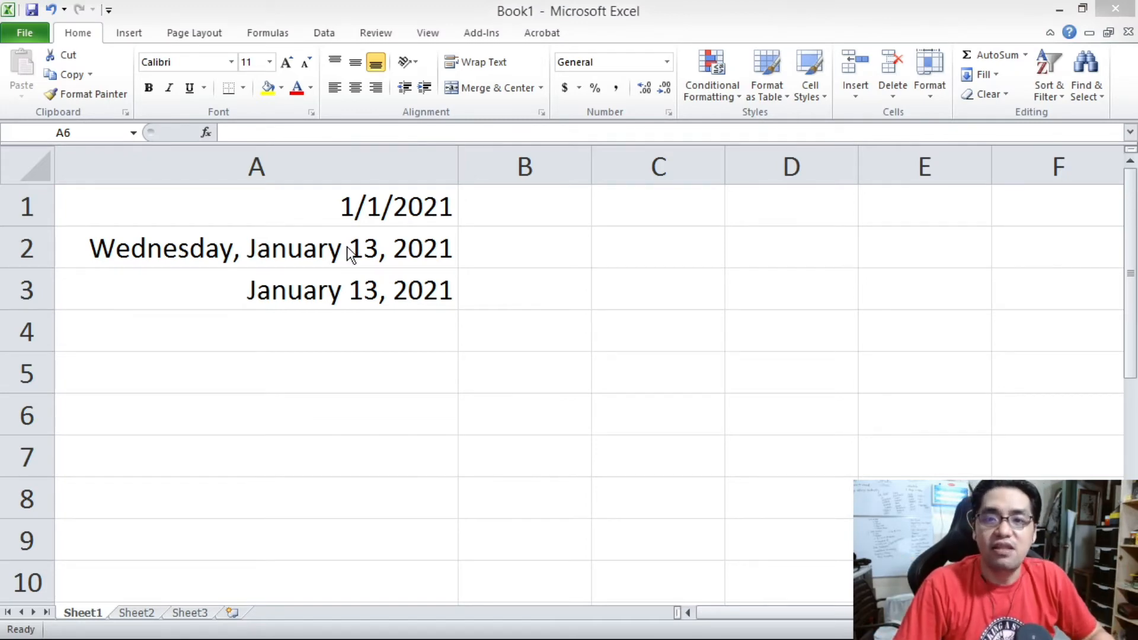
left_click_drag(267, 201, 306, 301)
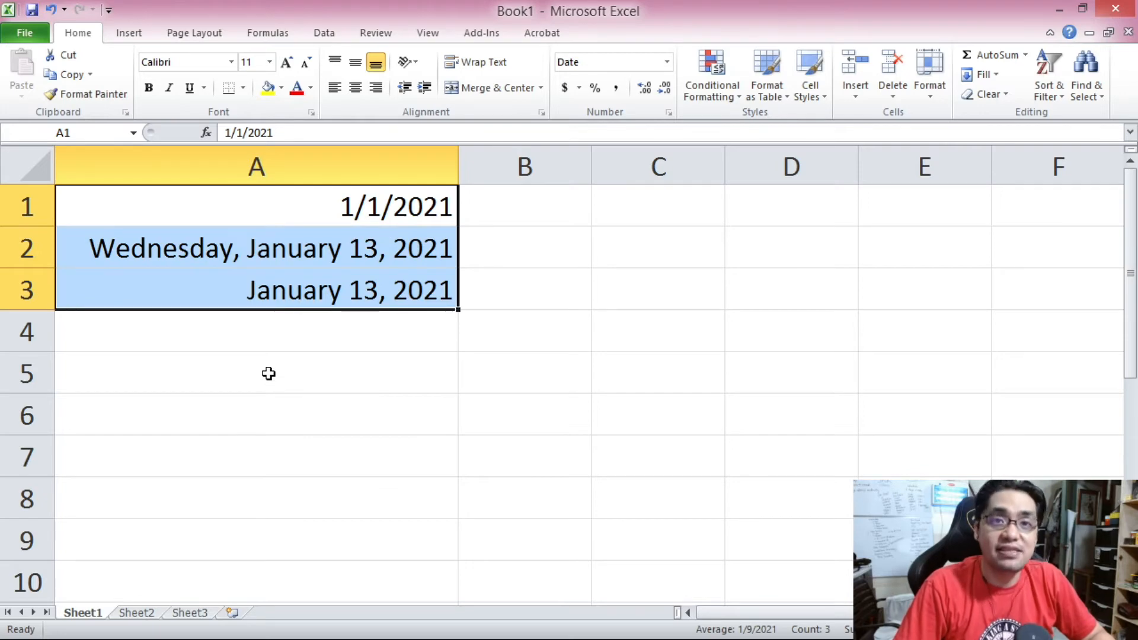
left_click(300, 202)
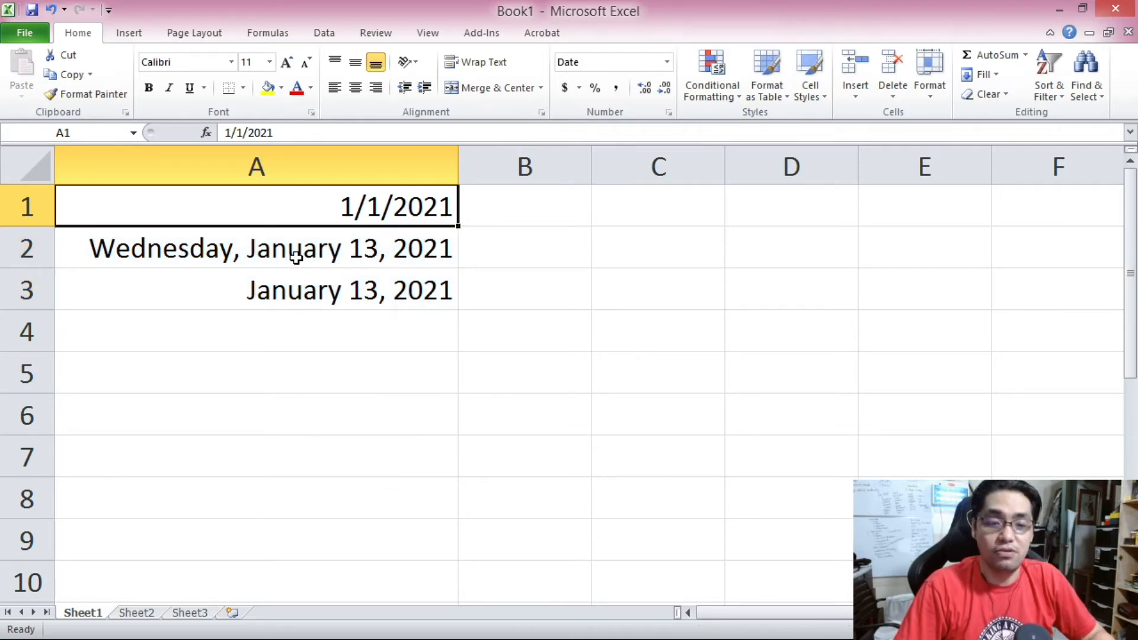
type("13/")
key("BackSpace")
key("BackSpace")
key("BackSpace")
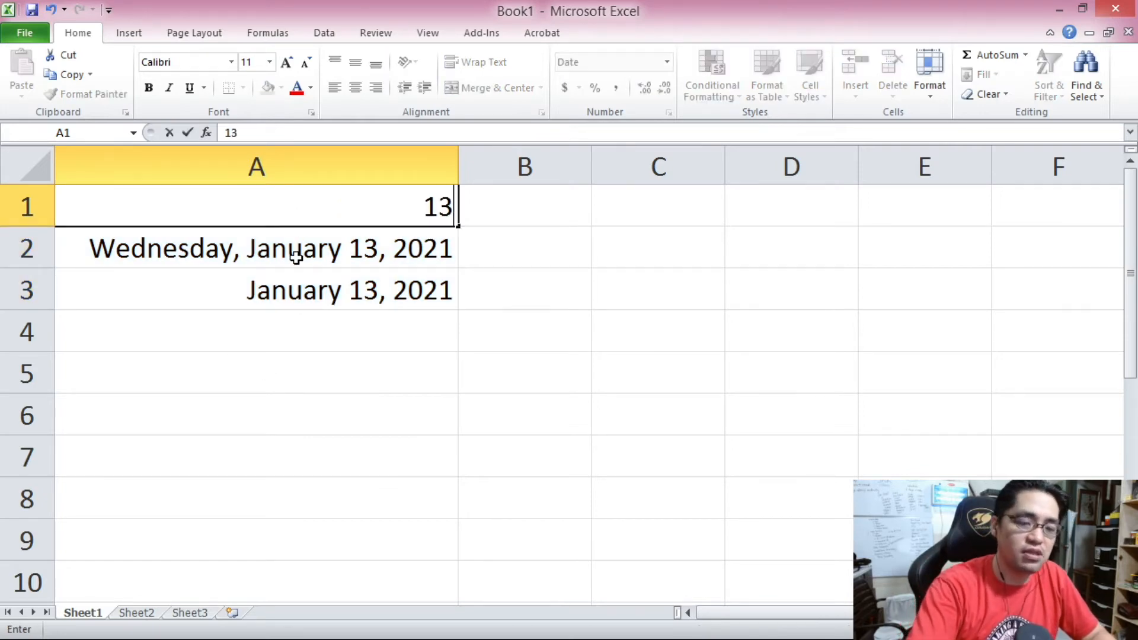
type("1/13")
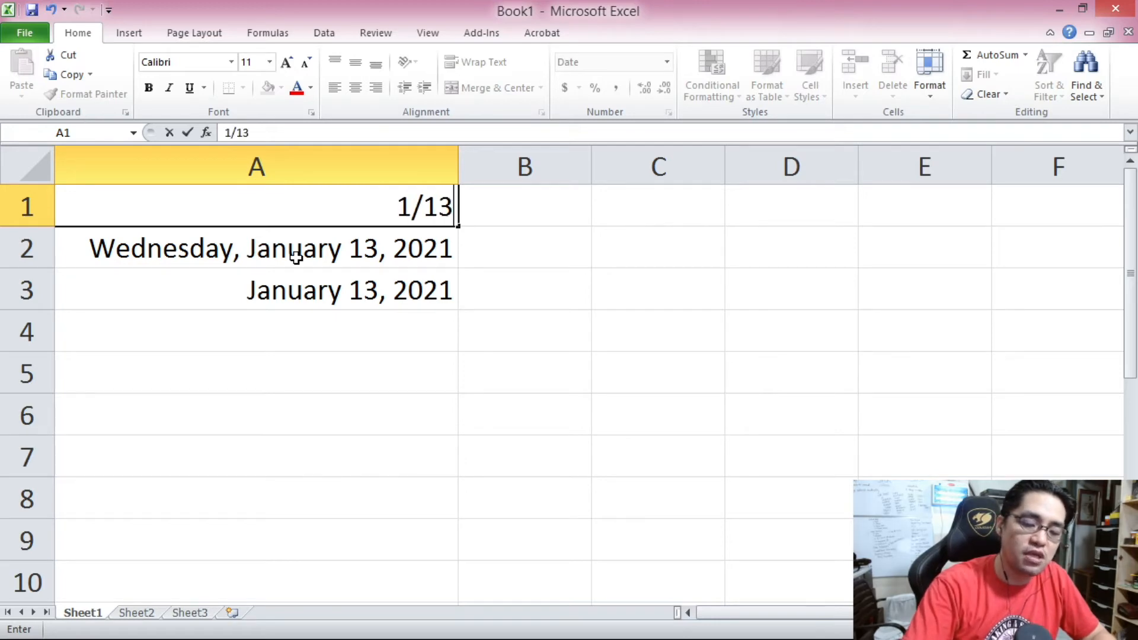
type("/2021")
key("Return")
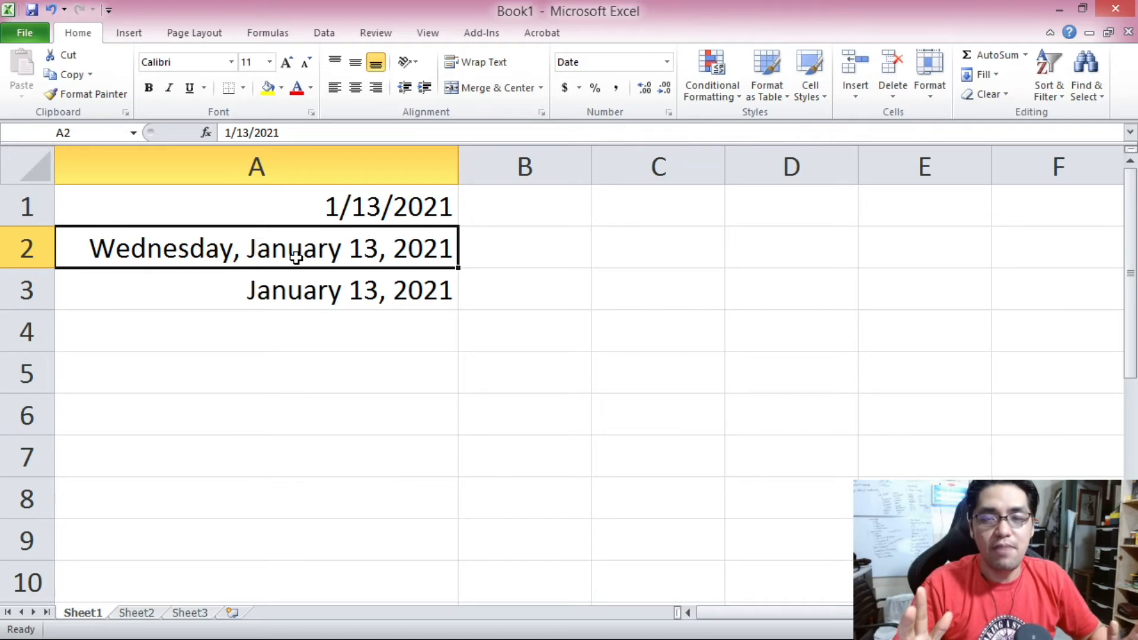
left_click(304, 208)
left_click_drag(304, 208, 327, 291)
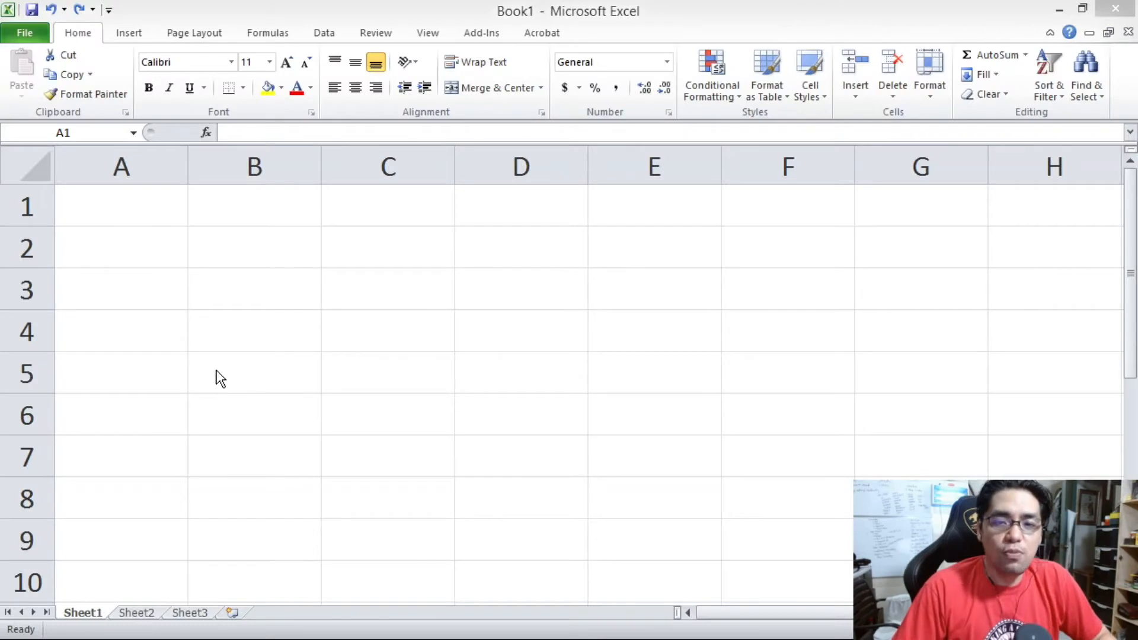
left_click(137, 208)
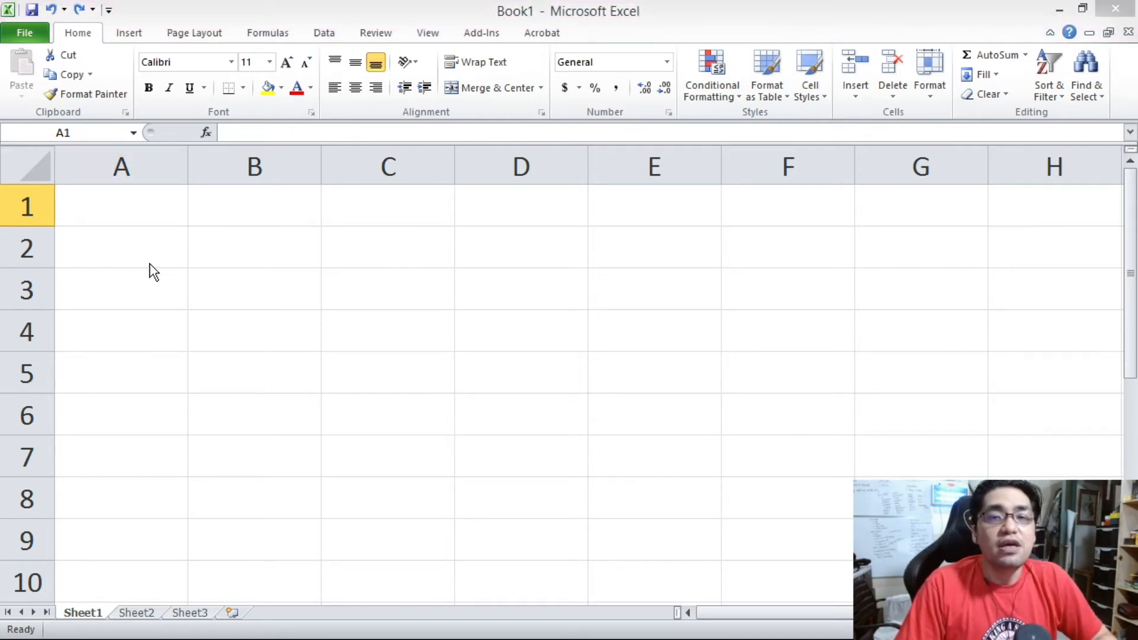
Widen column A on the blank sheet and enter 1:00 in cell A1.
left_click(140, 225)
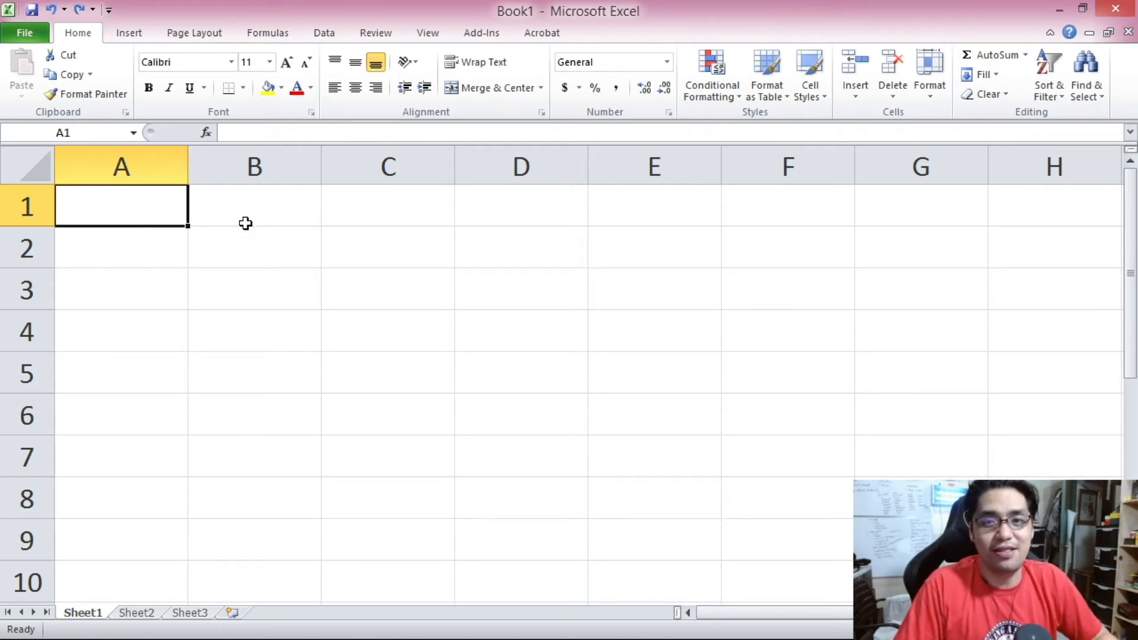
left_click_drag(189, 161, 429, 166)
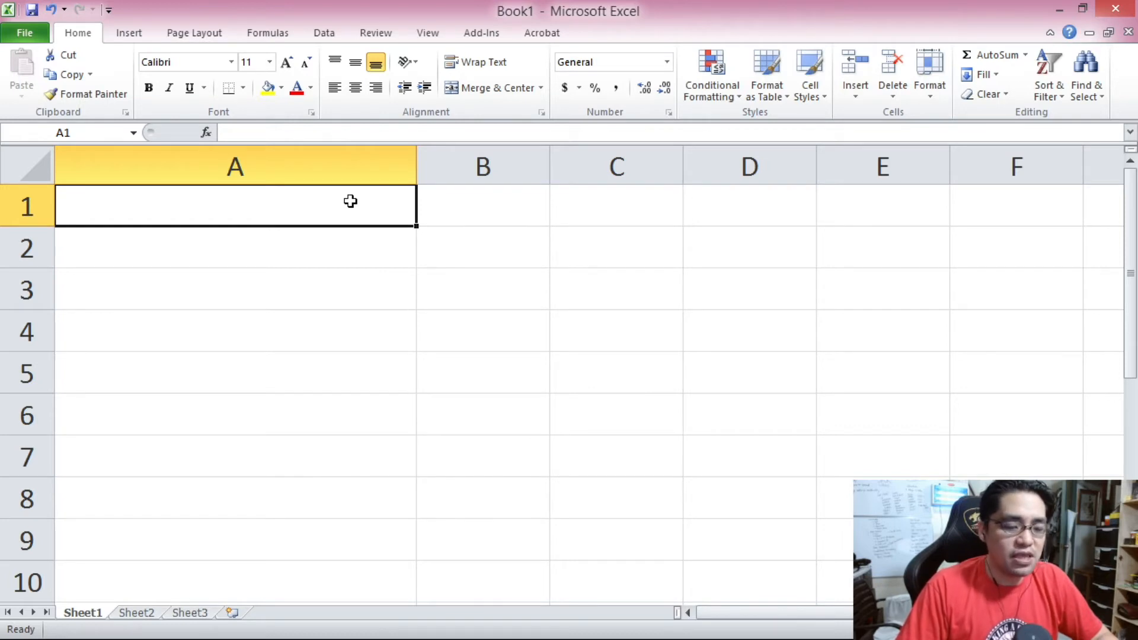
type("1:00")
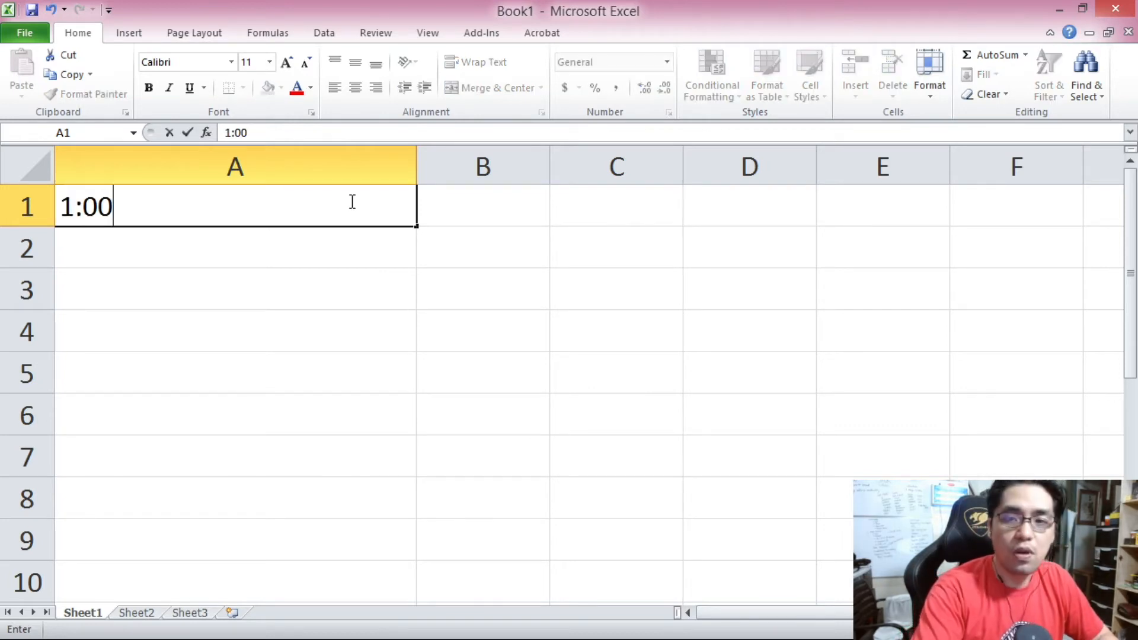
key("Return")
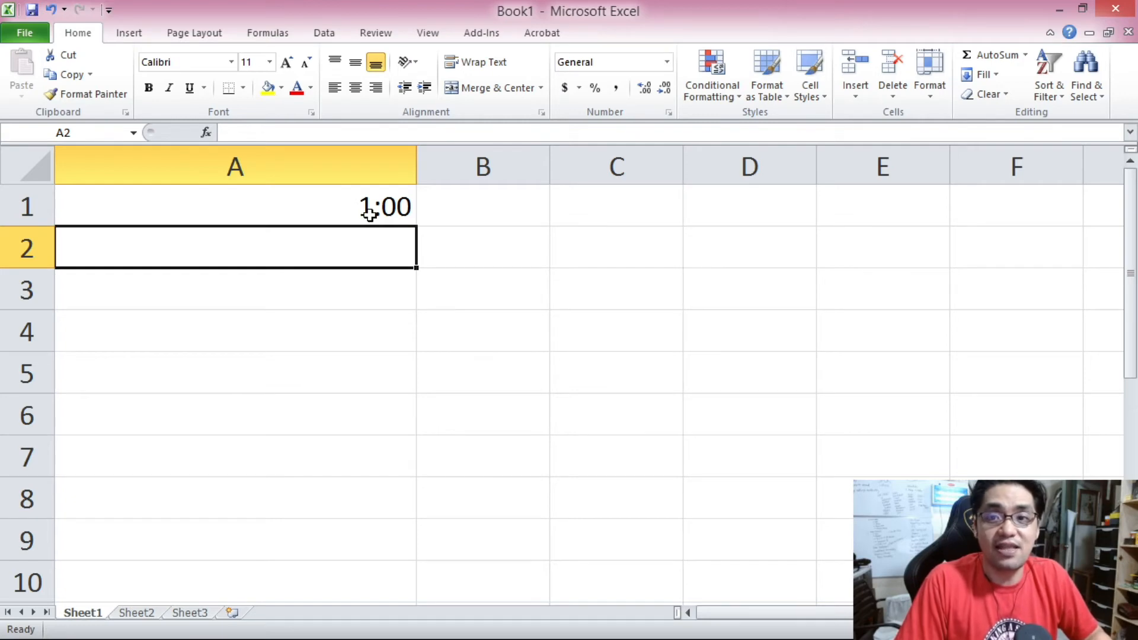
Enter 1PM in cell A2.
left_click(370, 215)
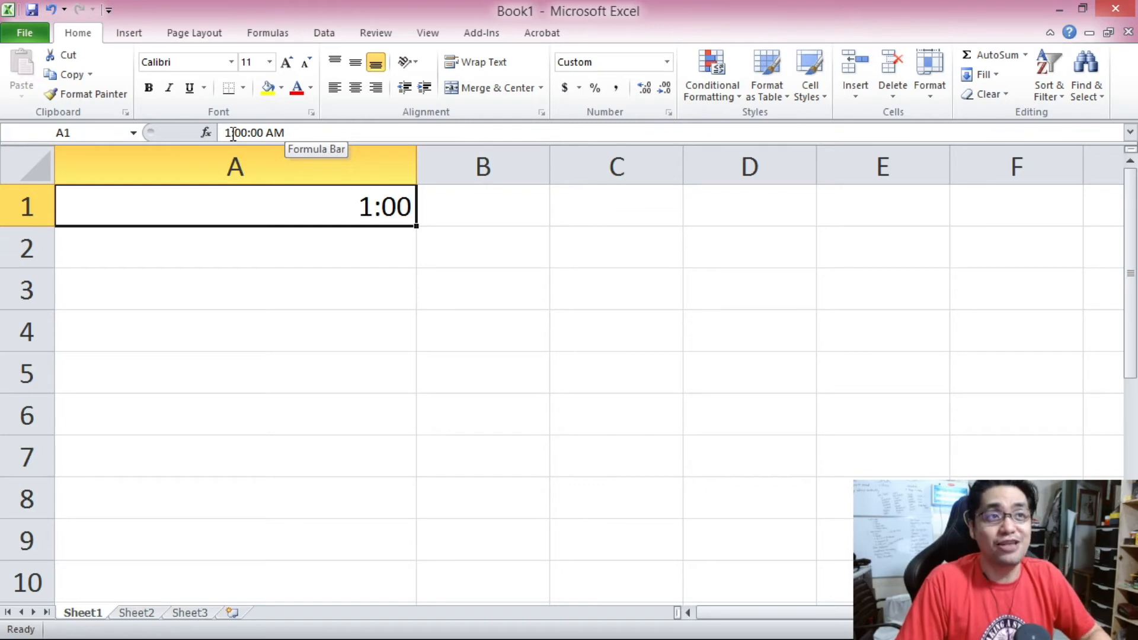
left_click(256, 244)
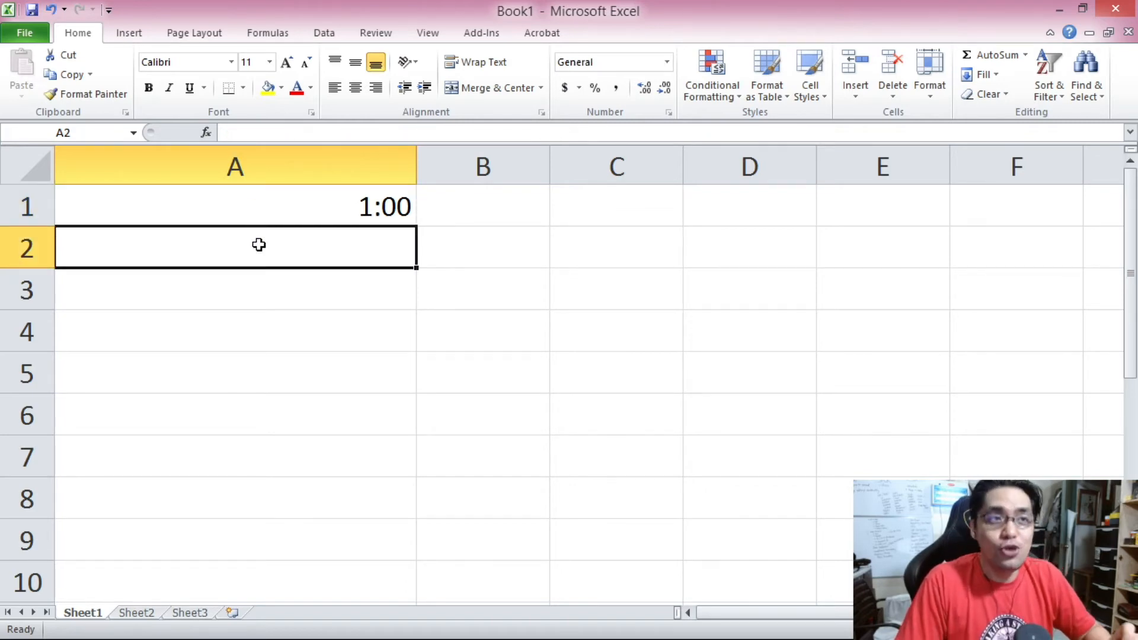
type("1")
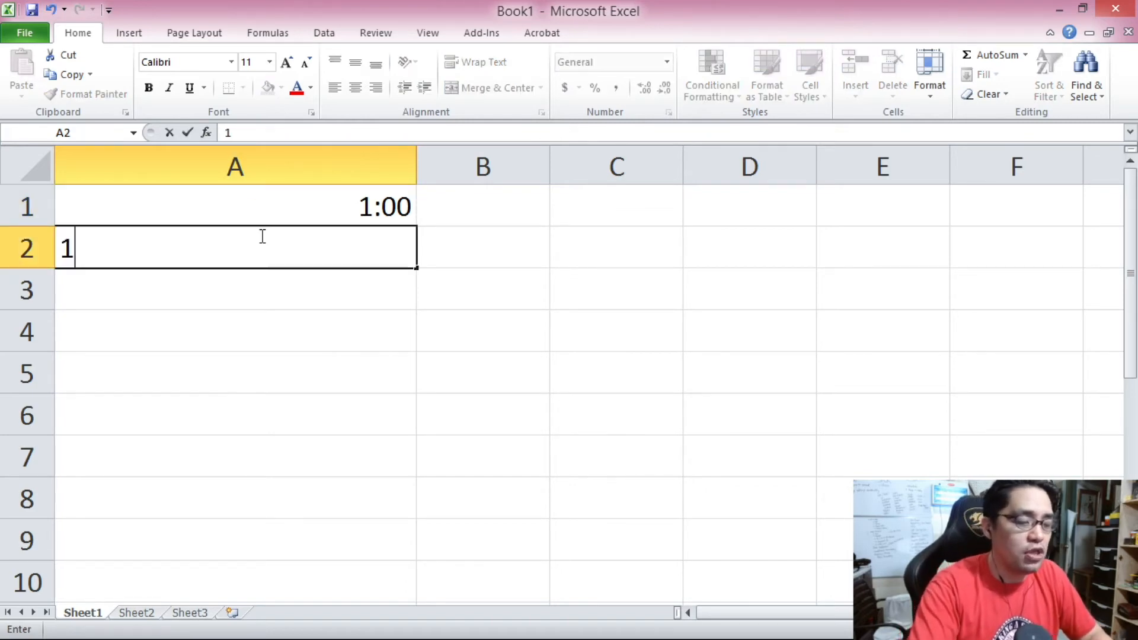
type("PM")
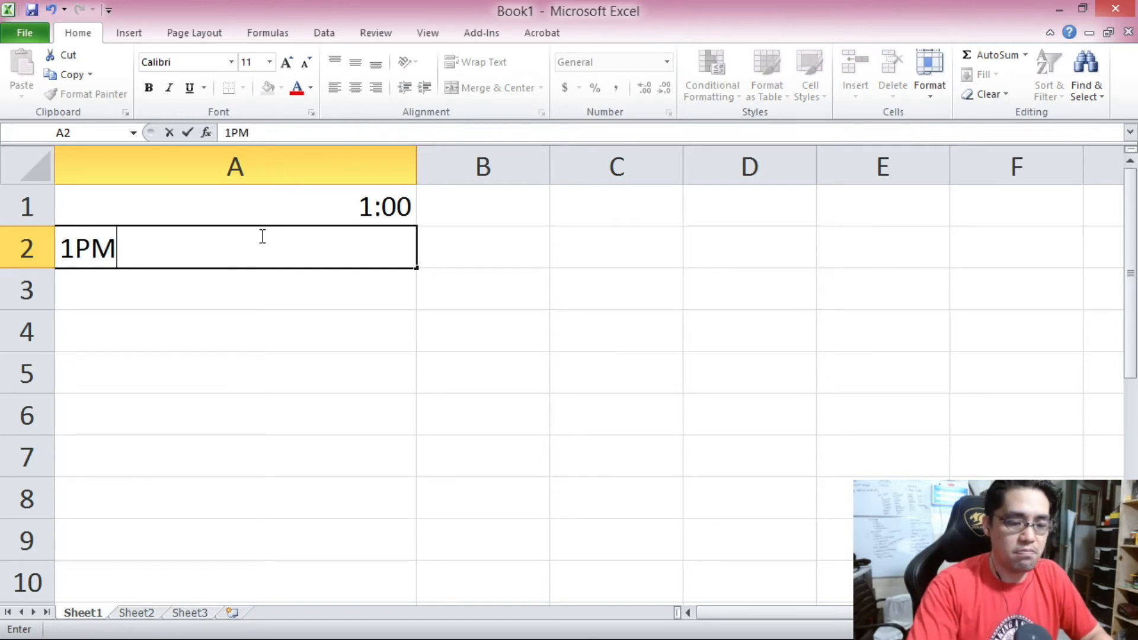
key("Return")
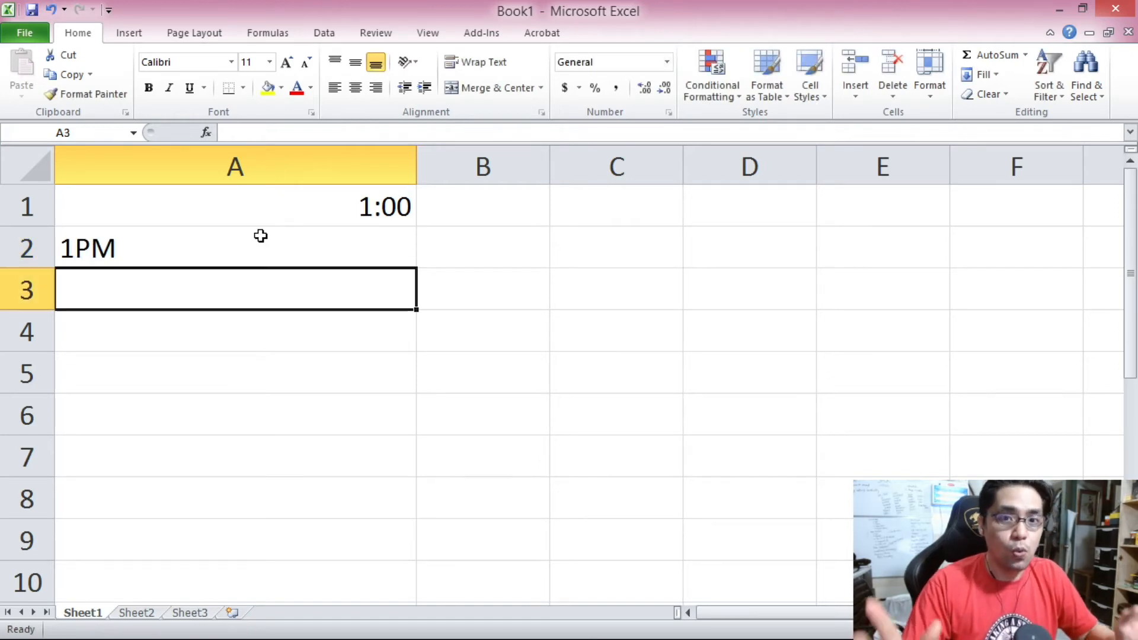
Enter 1 PM in cell A3.
left_click(261, 236)
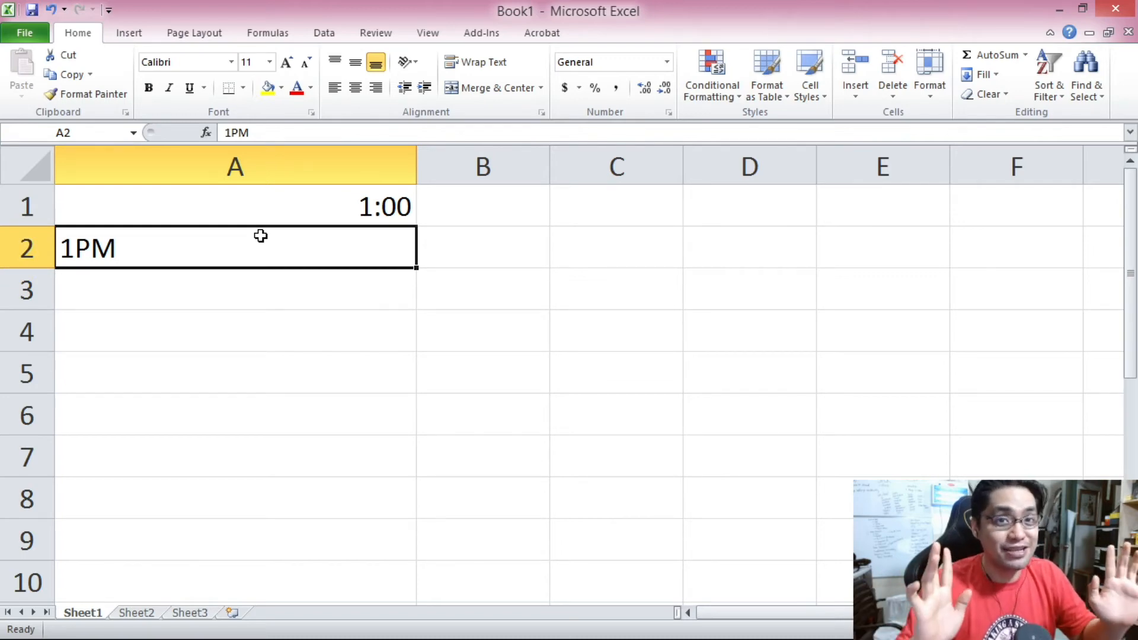
key("Down")
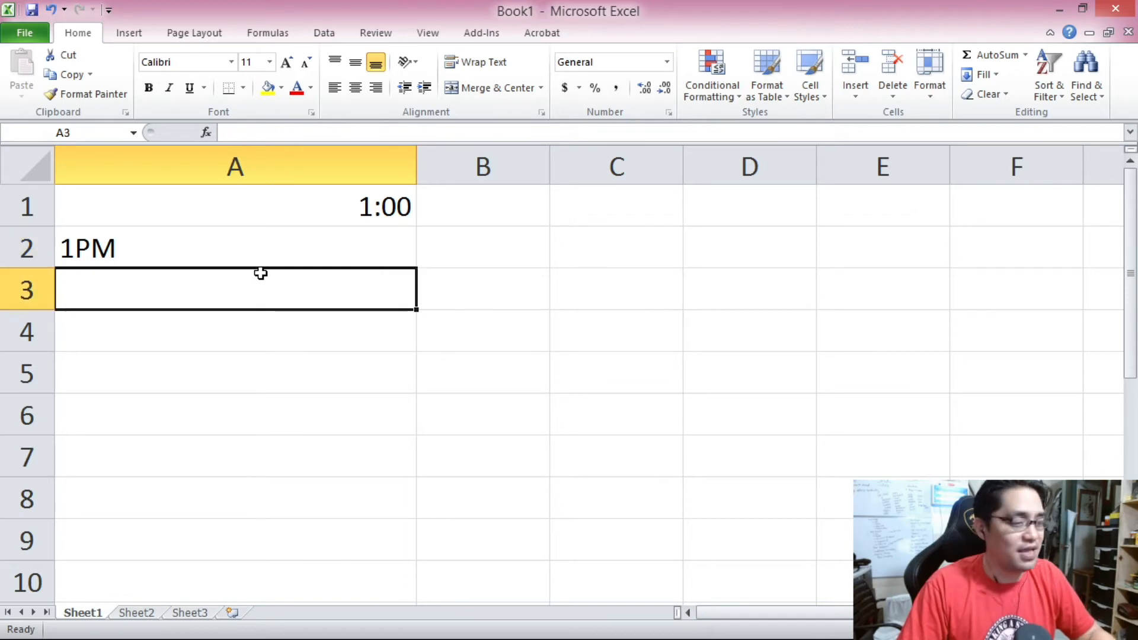
type("1 PM")
key("Return")
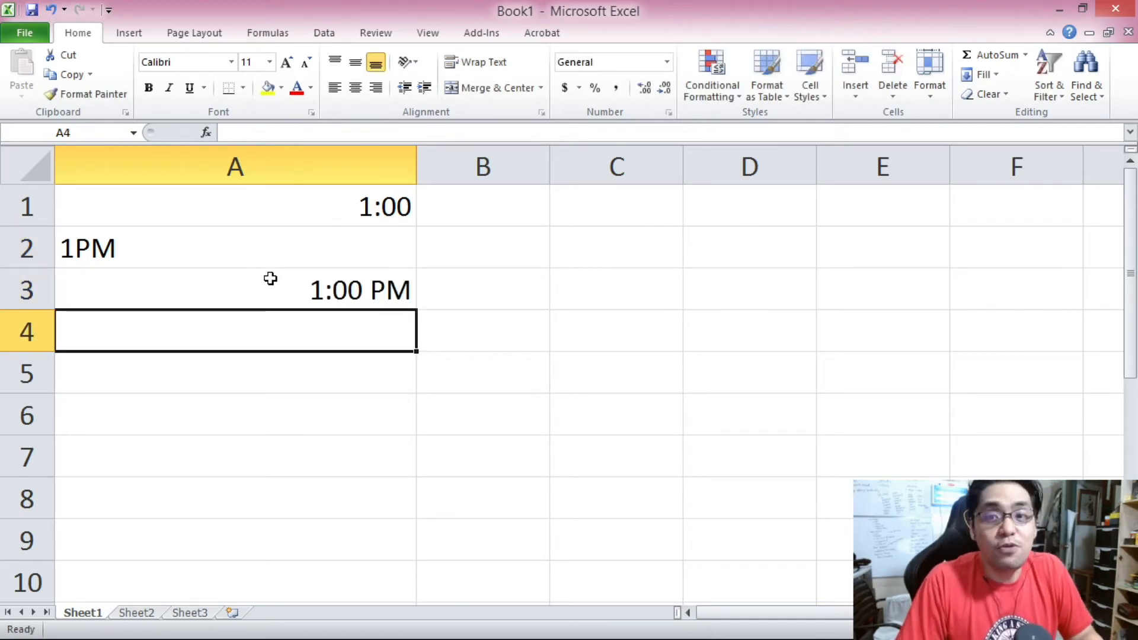
Enter 13:00 in cell A4.
left_click(279, 290)
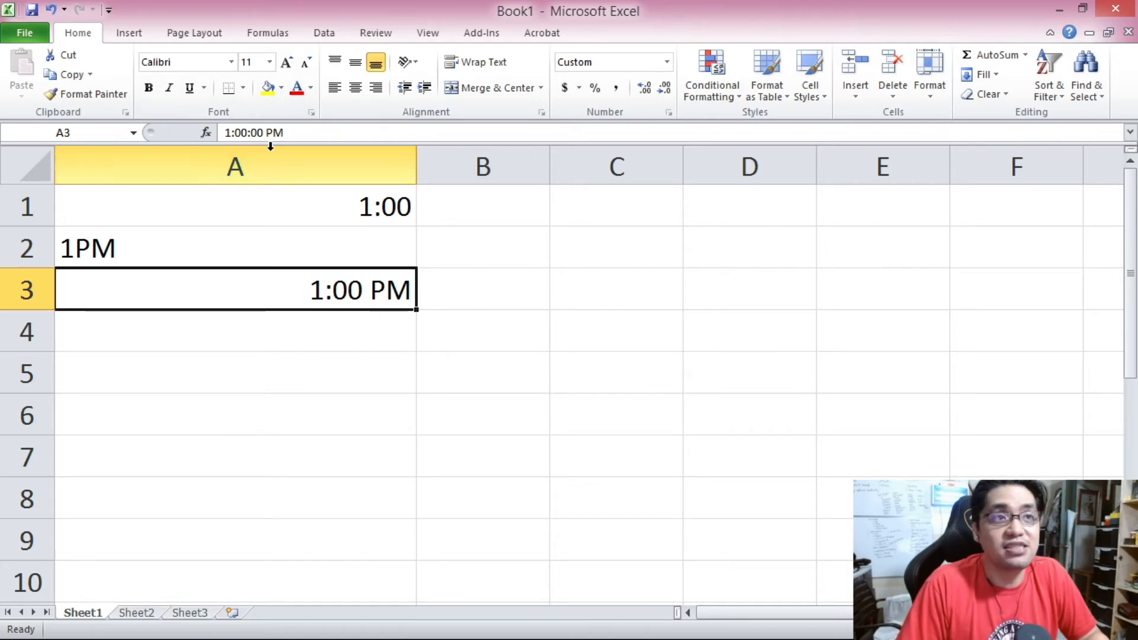
left_click(279, 336)
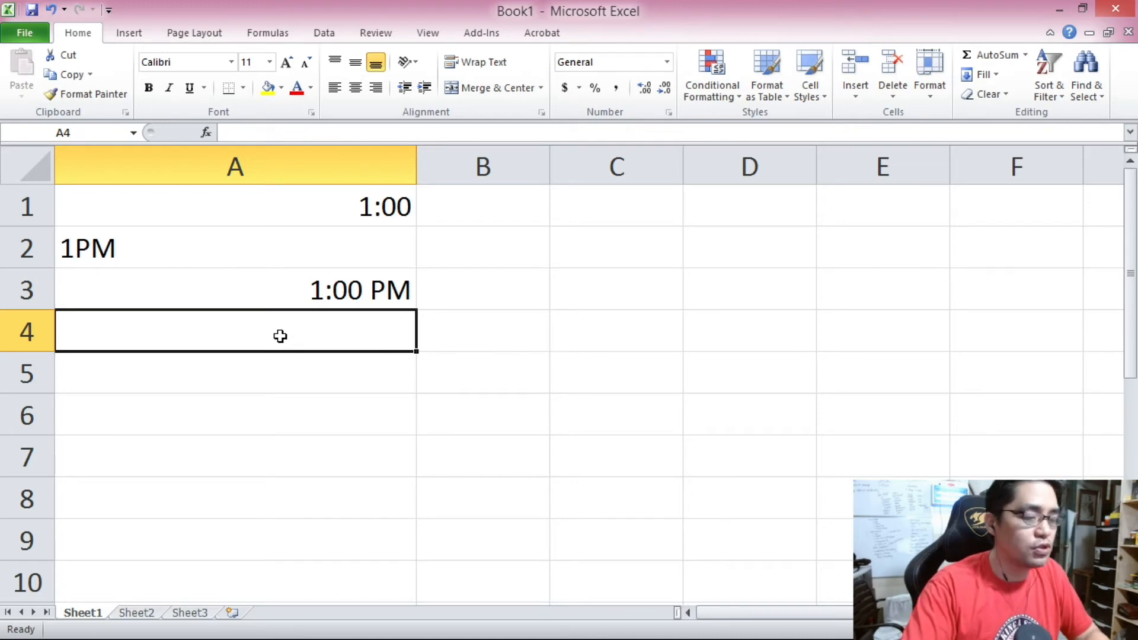
type("13:00")
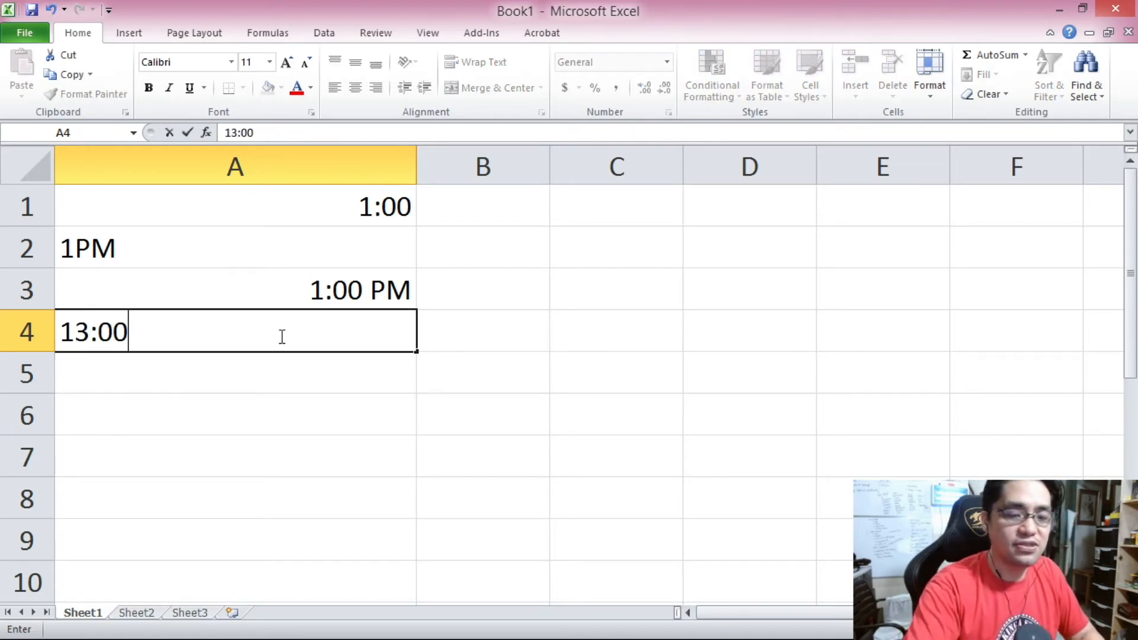
key("Return")
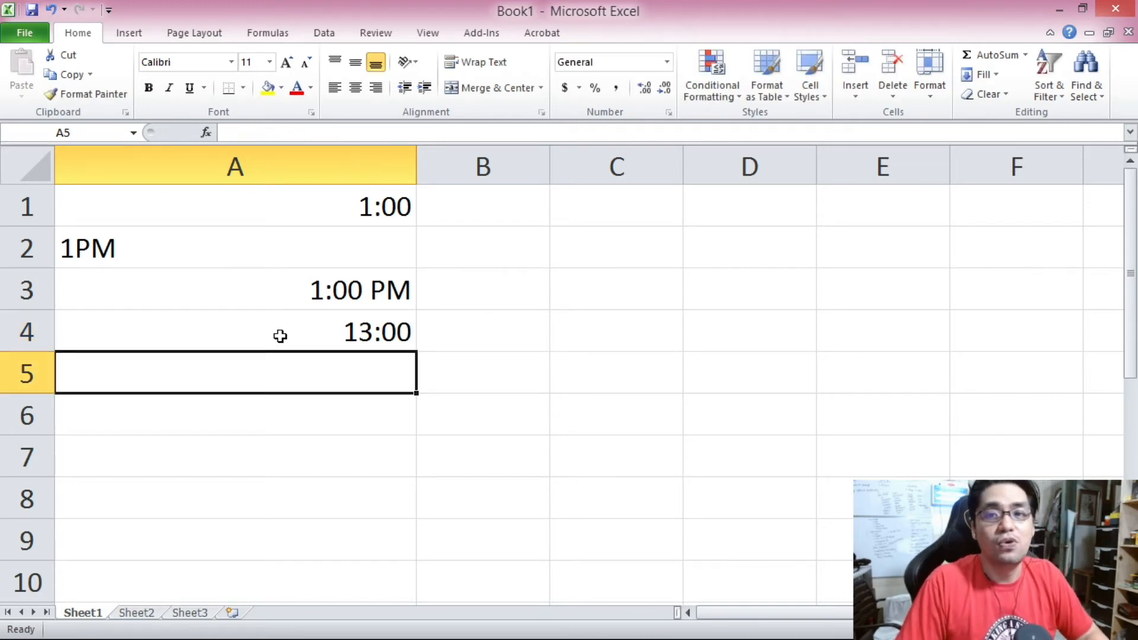
Enter 13:30 in cell A5.
left_click(280, 336)
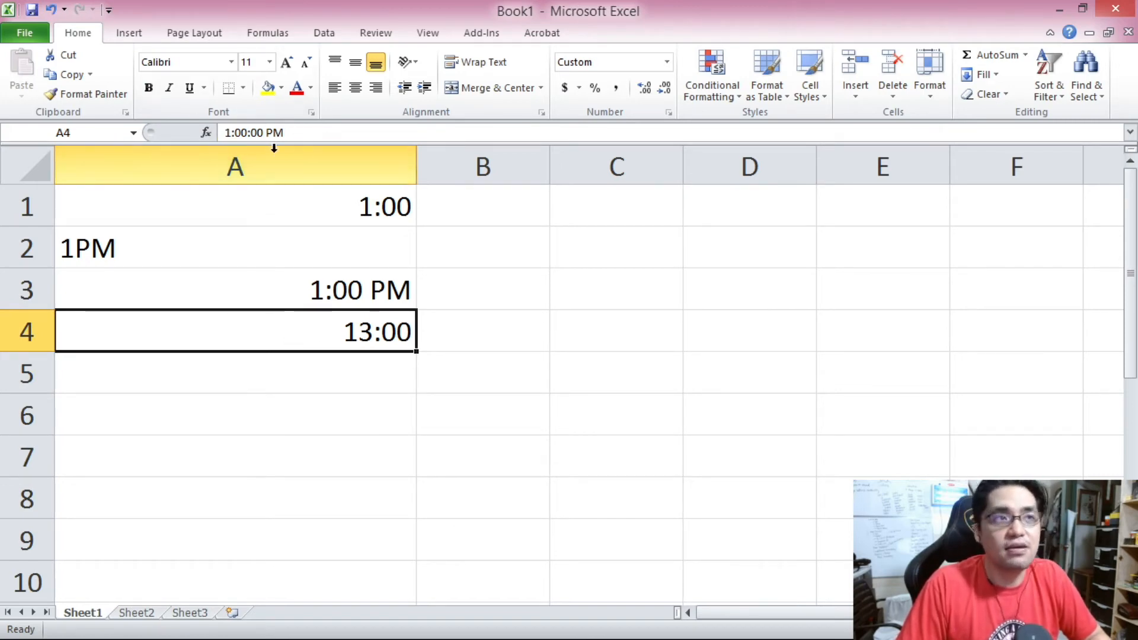
left_click(314, 388)
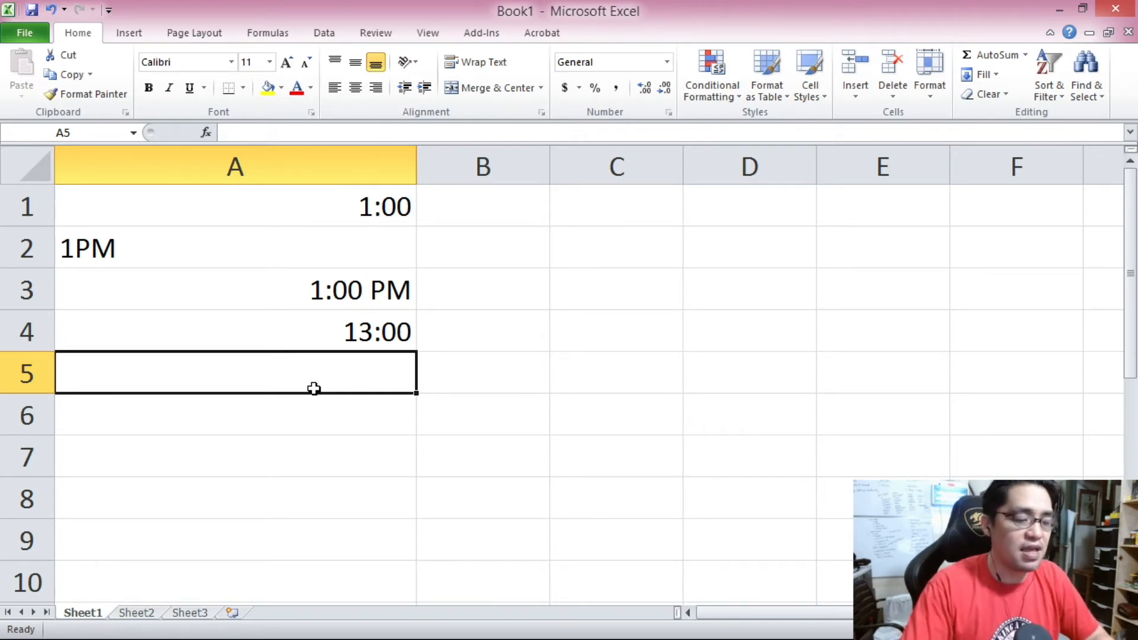
type("13:30")
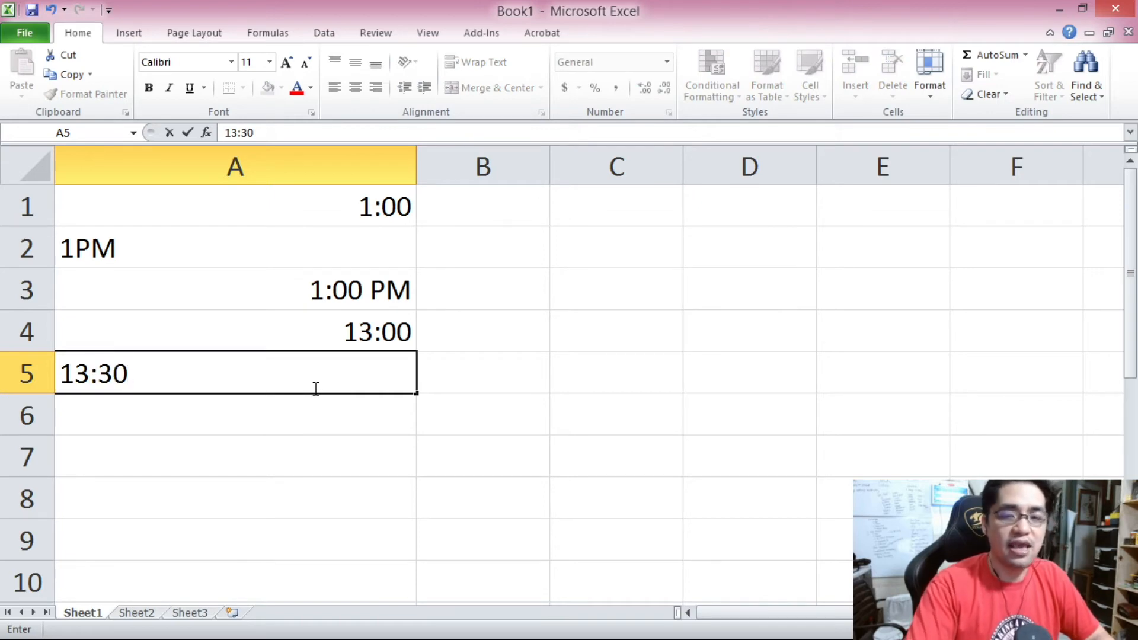
key("Return")
Enter 1:30:30 PM in cell A6.
left_click(314, 389)
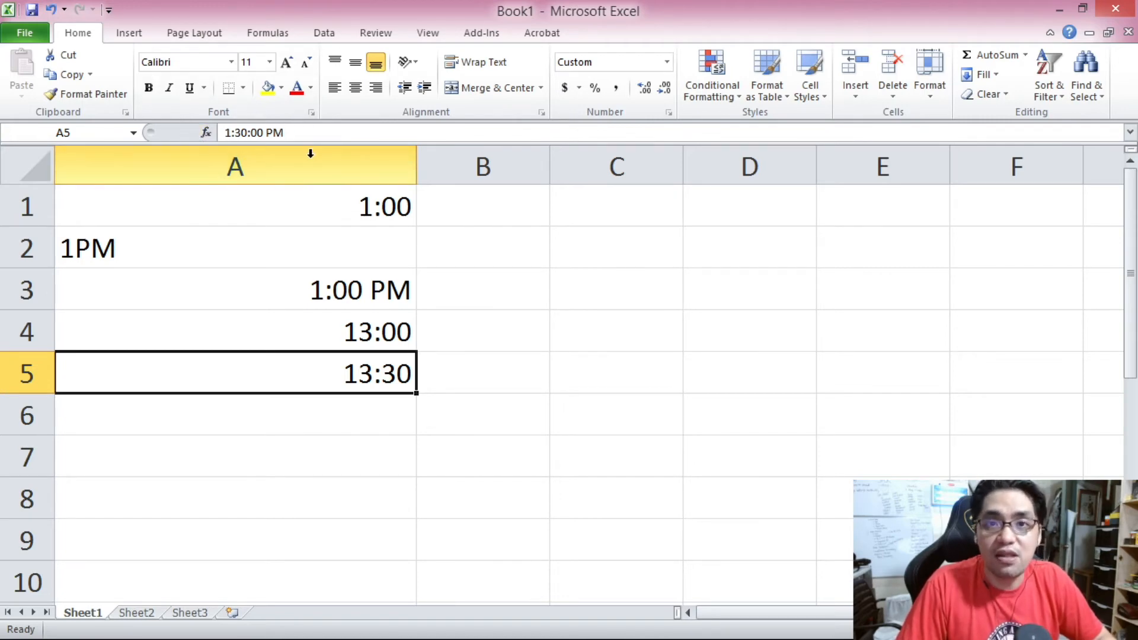
left_click(334, 416)
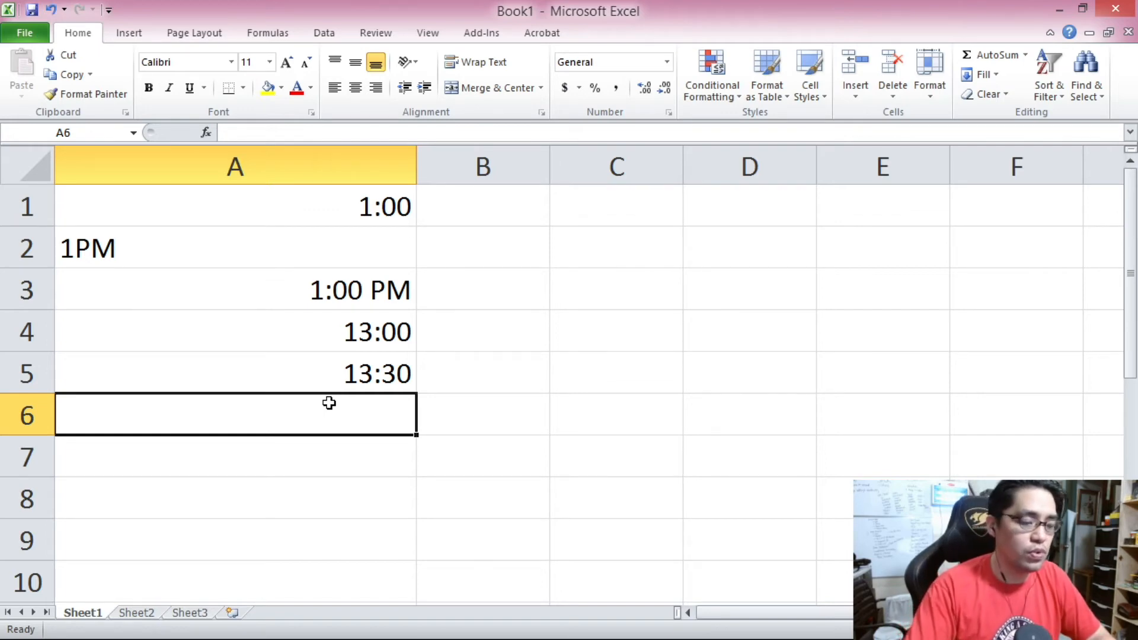
type("1")
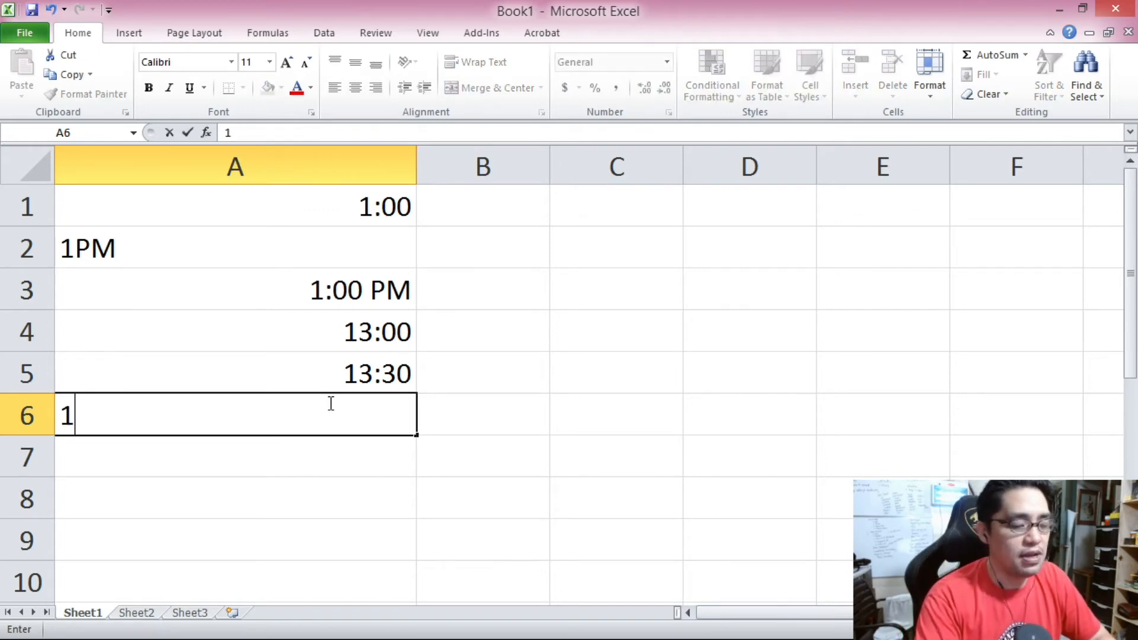
type(":30;30")
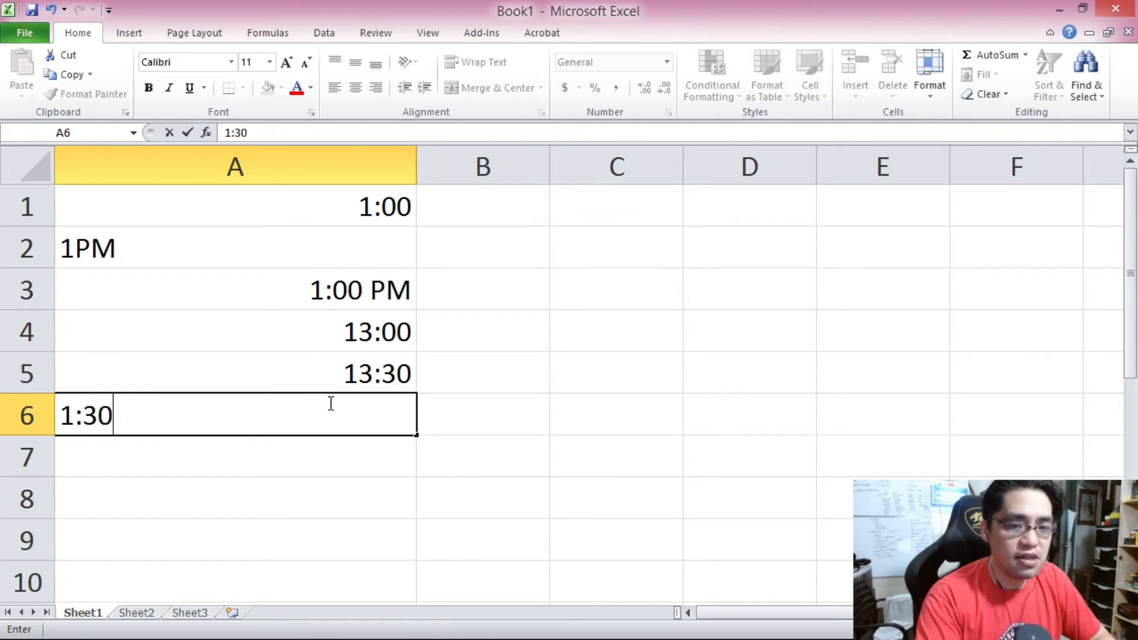
key("BackSpace")
key("BackSpace")
key("BackSpace")
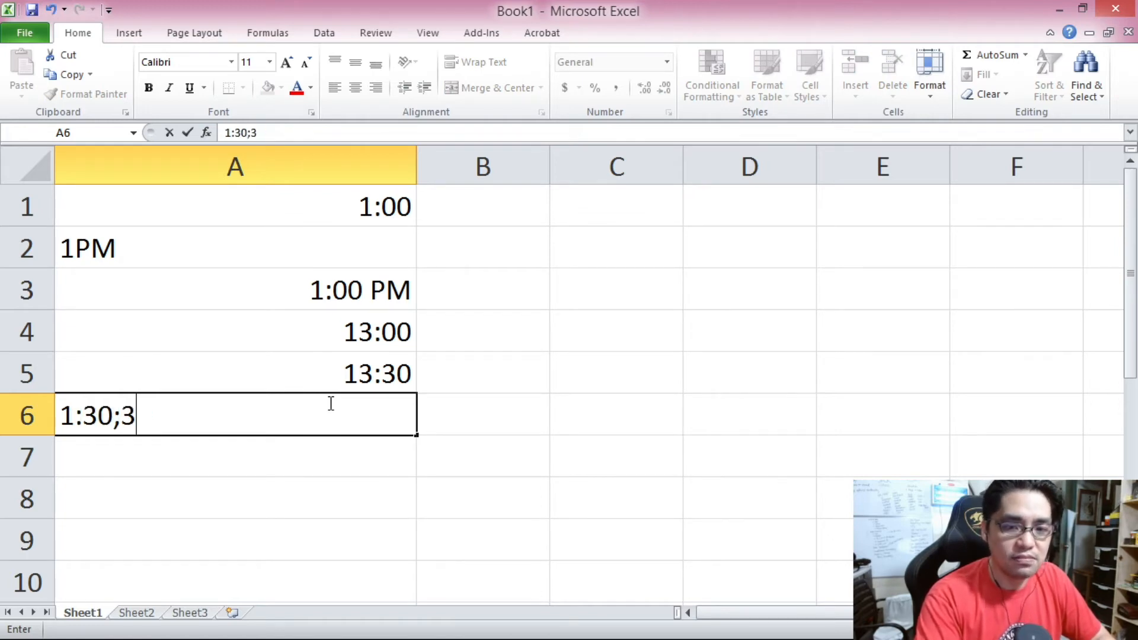
type(":30")
type(" PM")
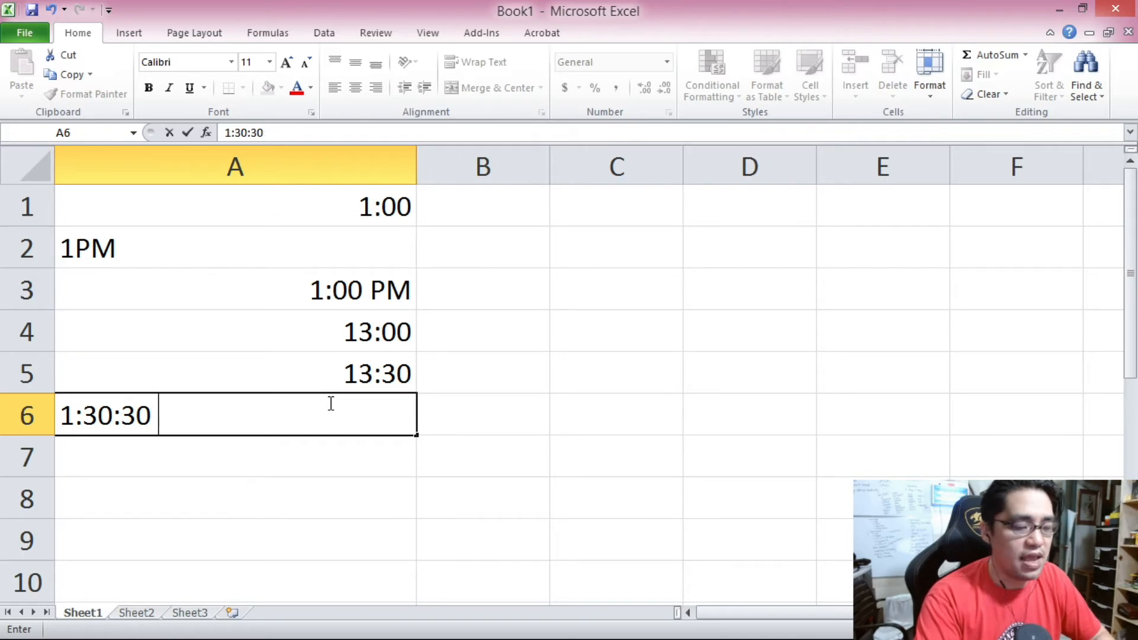
key("Return")
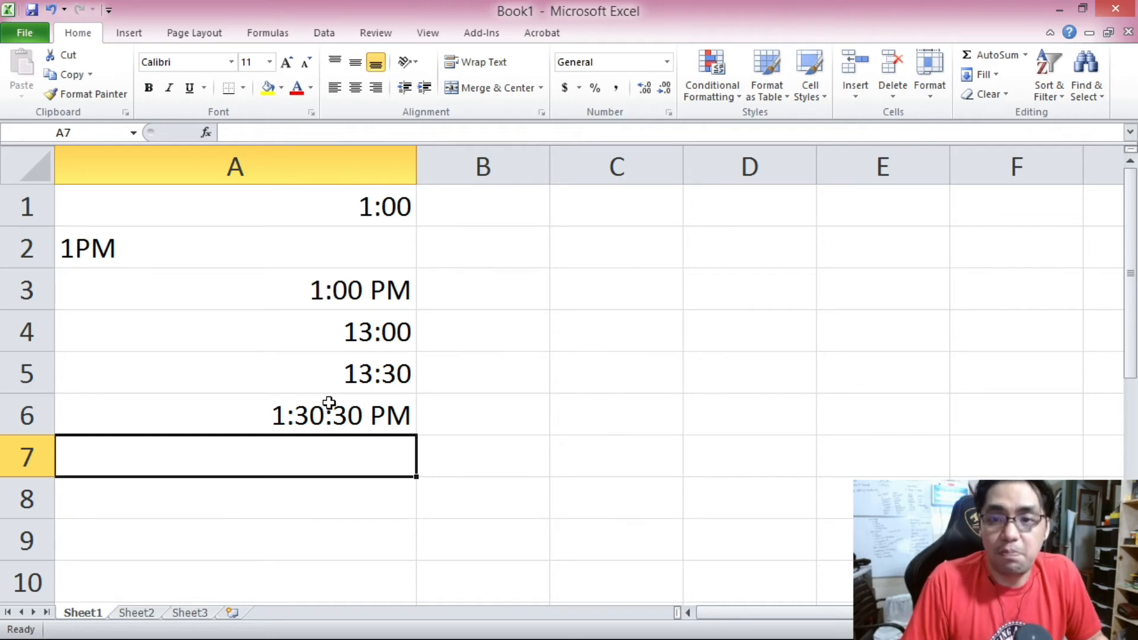
Delete row 2, which holds the 1PM text entry.
left_click(329, 406)
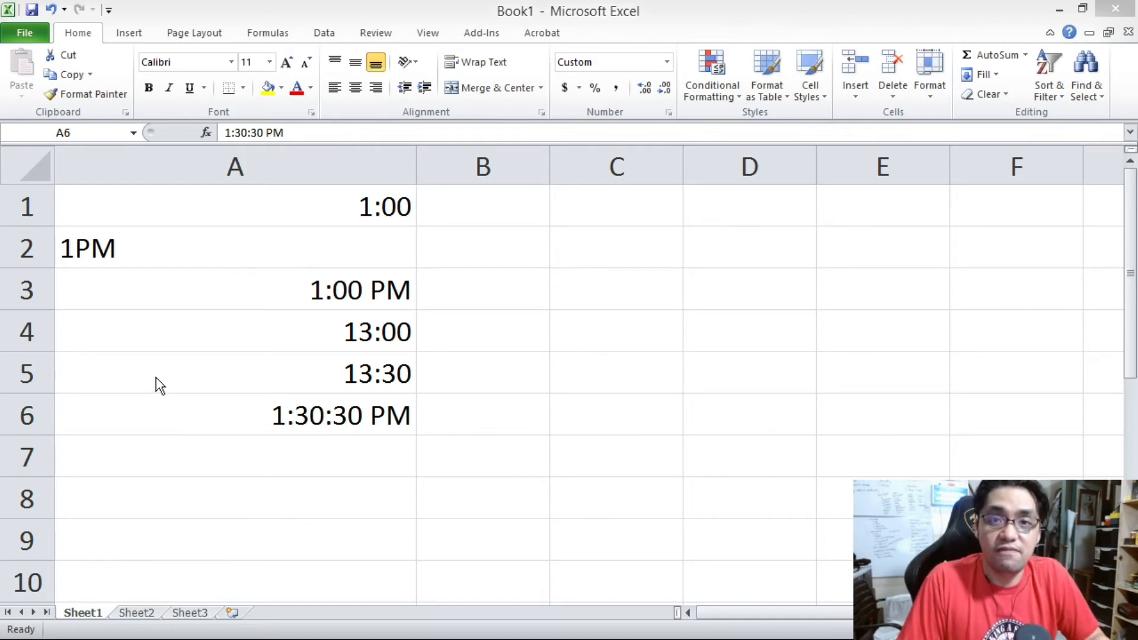
left_click(151, 349)
left_click(118, 235)
right_click(23, 240)
left_click(77, 376)
left_click(308, 303)
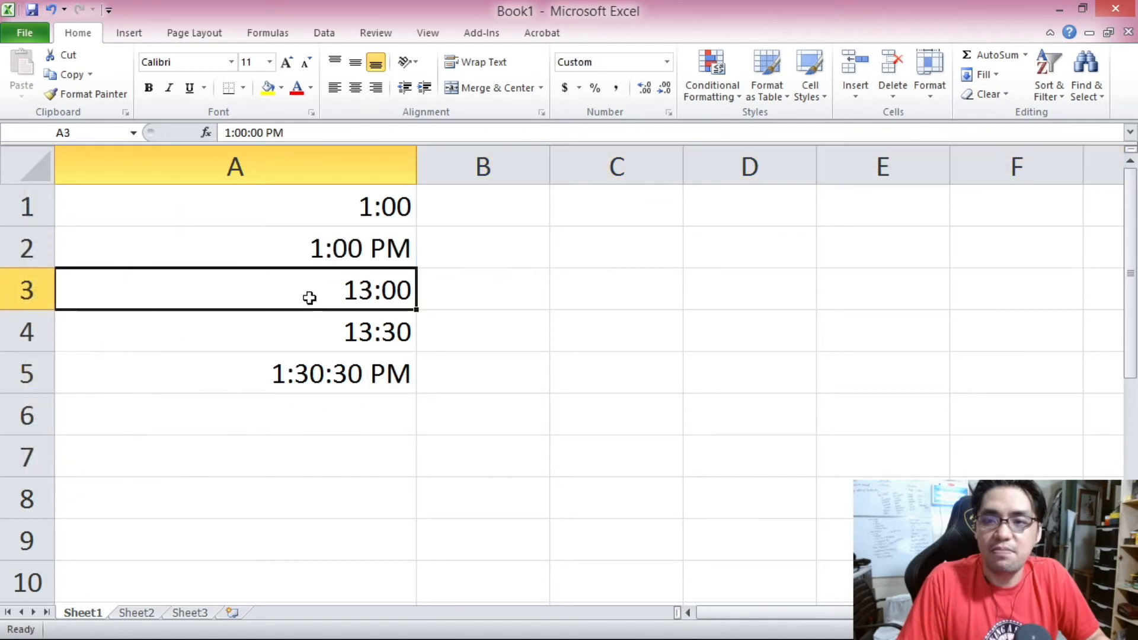
Apply the 1:30:55 PM time format to cells A1:A5.
left_click_drag(324, 208, 339, 361)
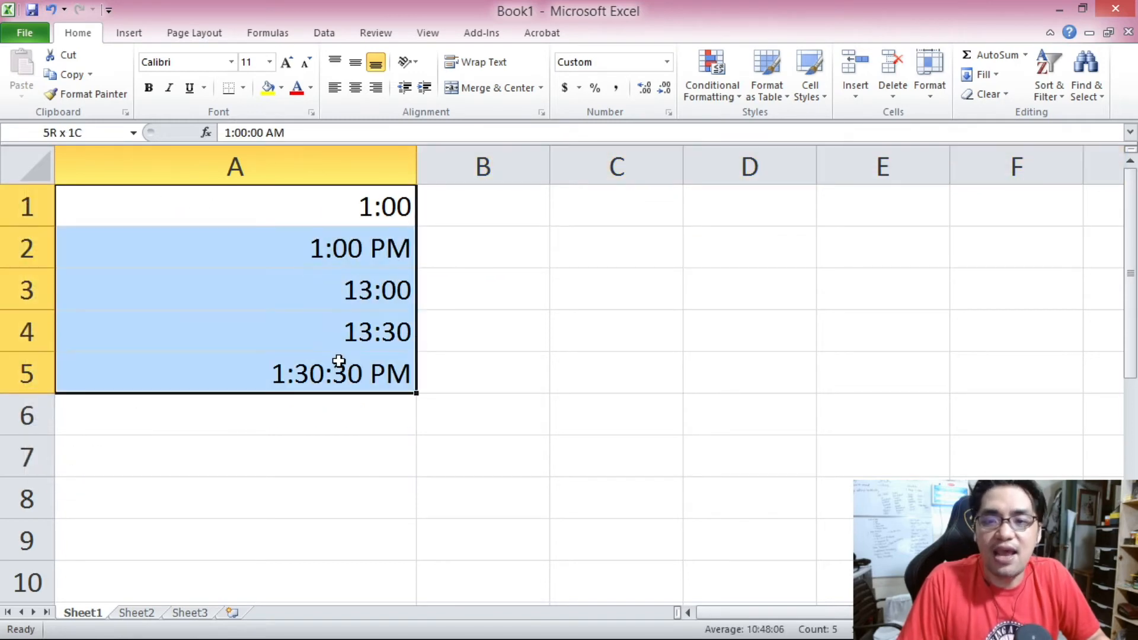
right_click(311, 271)
left_click(366, 514)
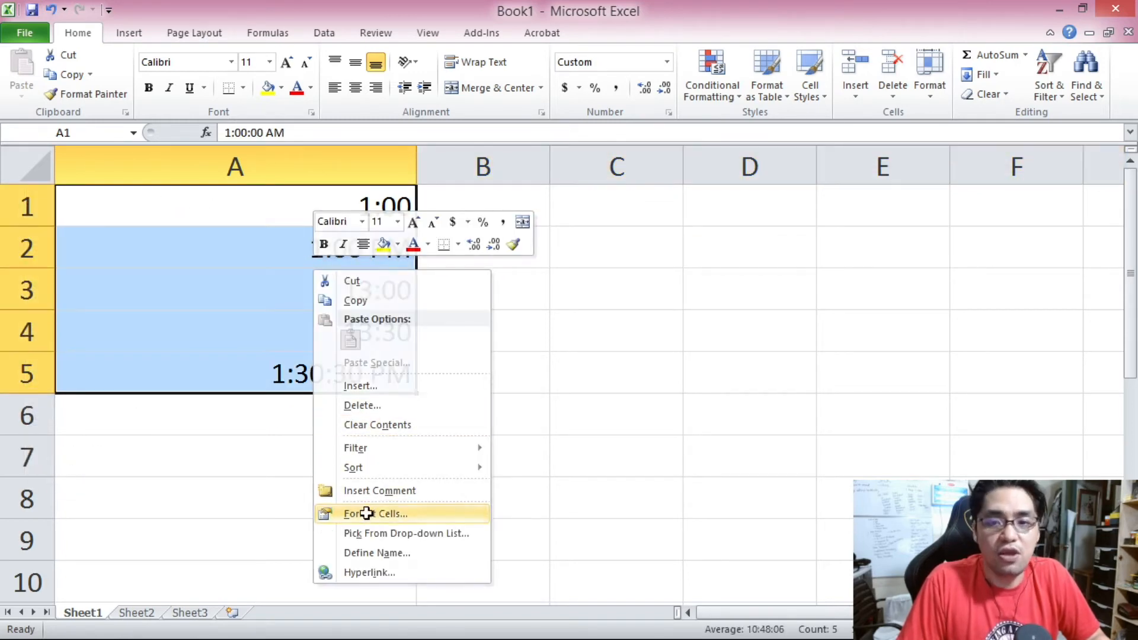
left_click(172, 365)
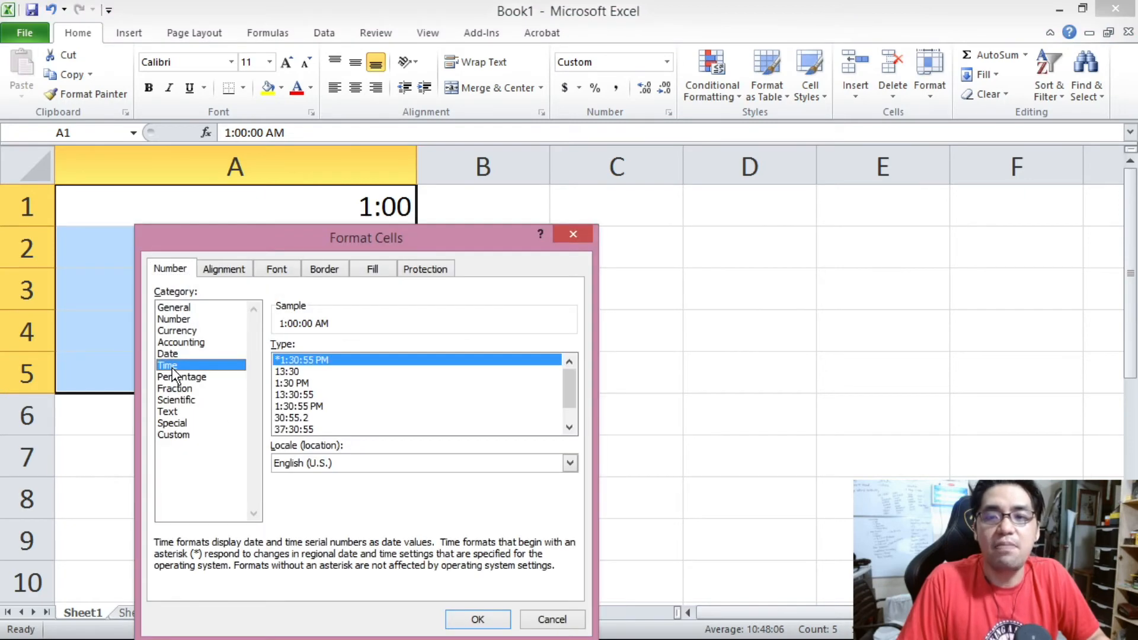
left_click_drag(568, 381, 569, 399)
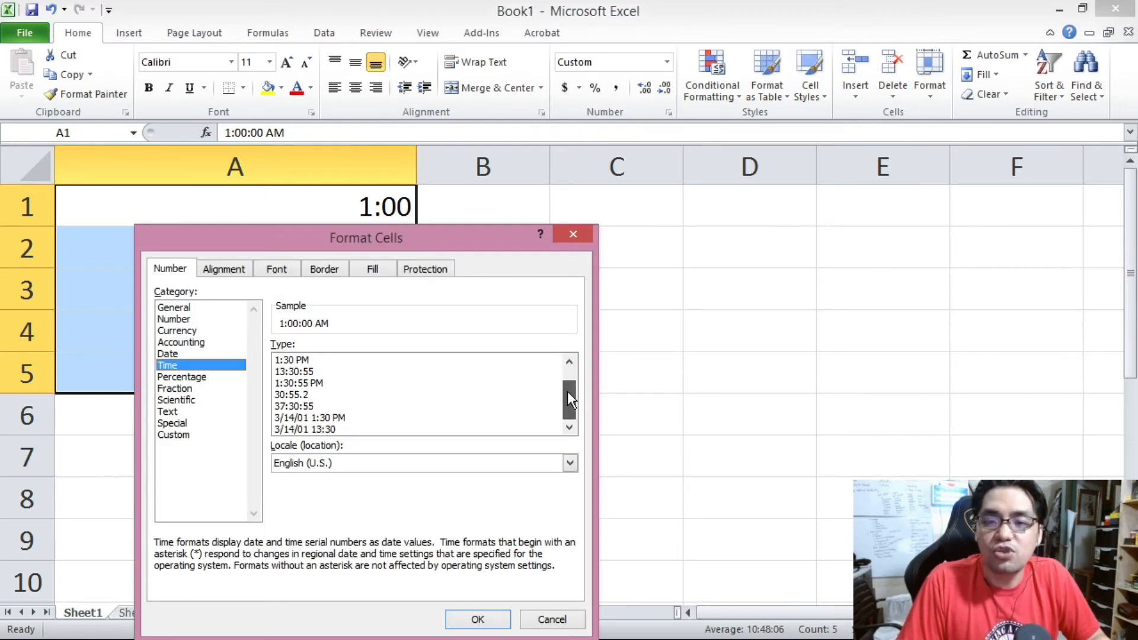
scroll(549, 409, "up", 1)
left_click(546, 360)
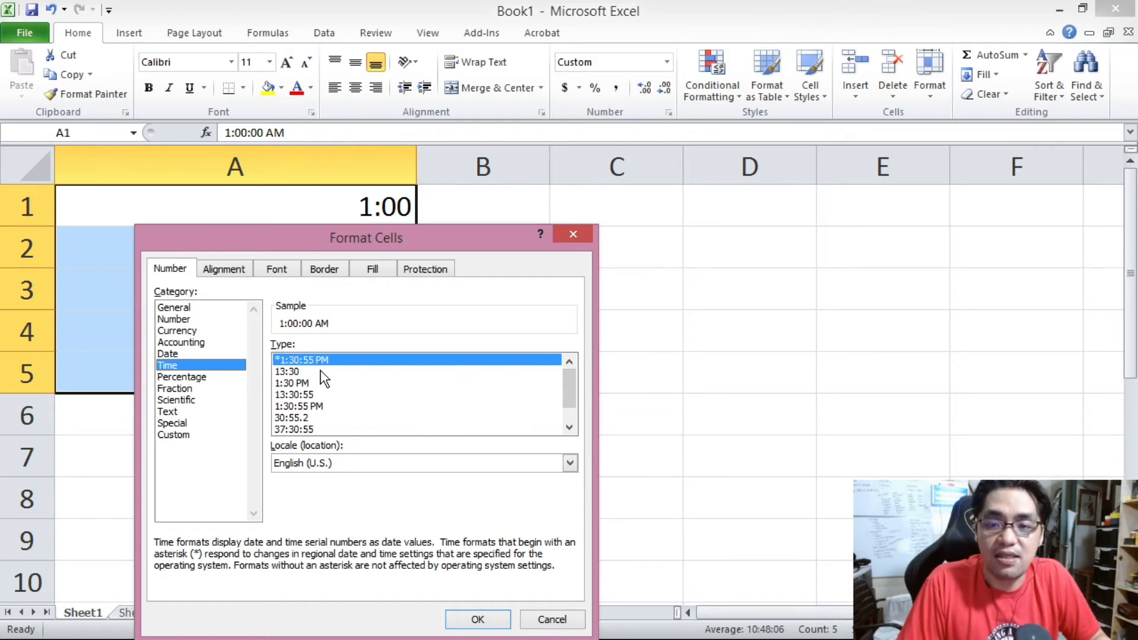
left_click(297, 371)
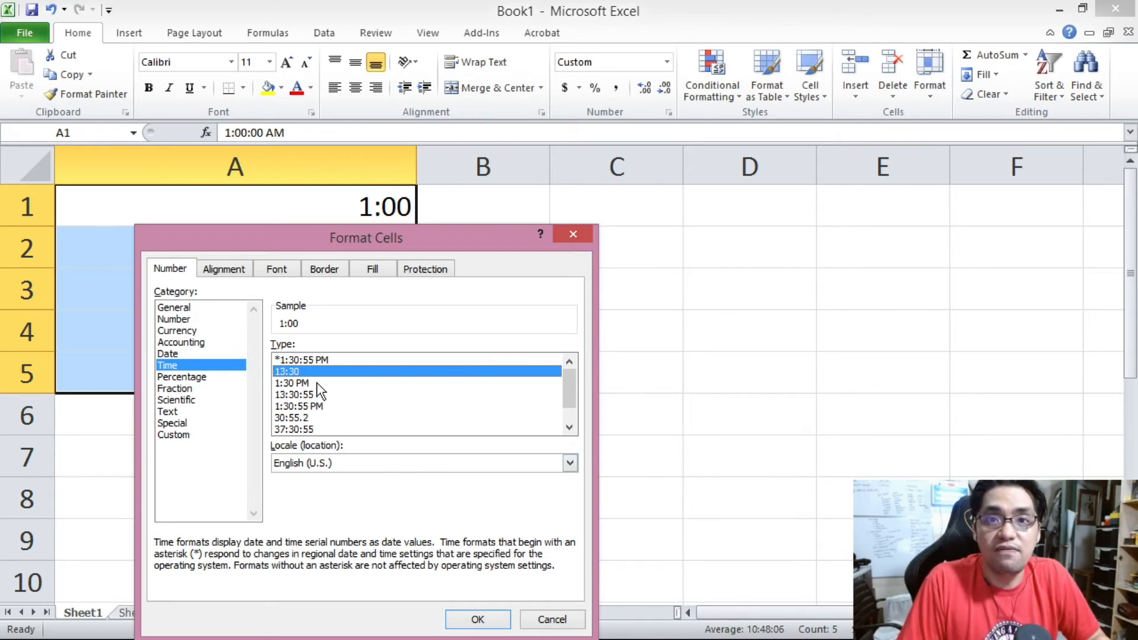
left_click(317, 382)
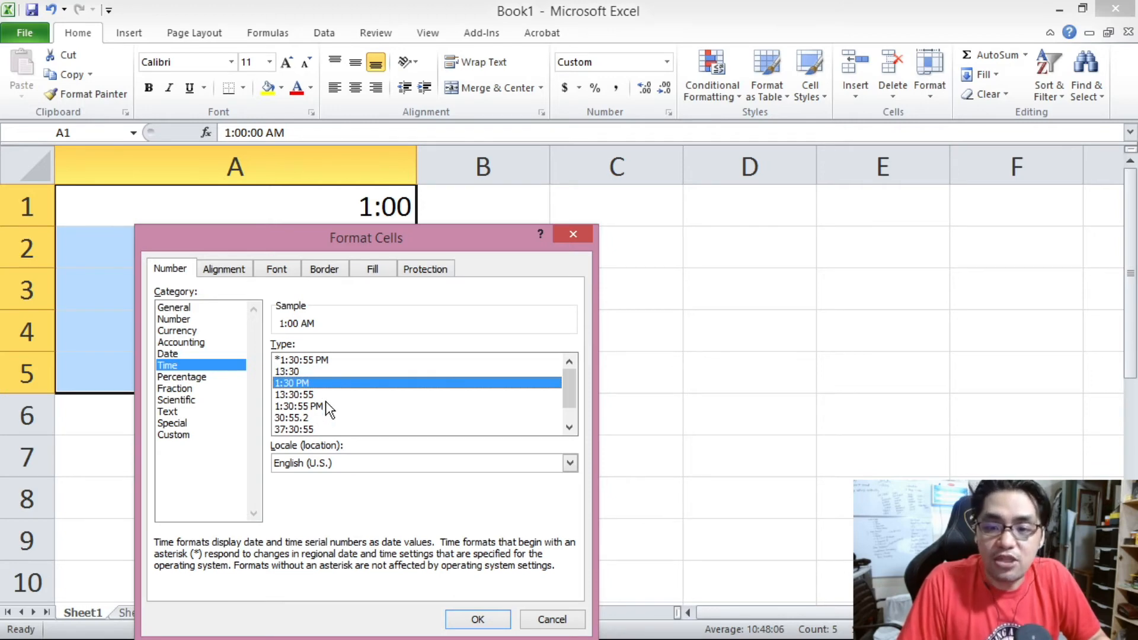
left_click(326, 405)
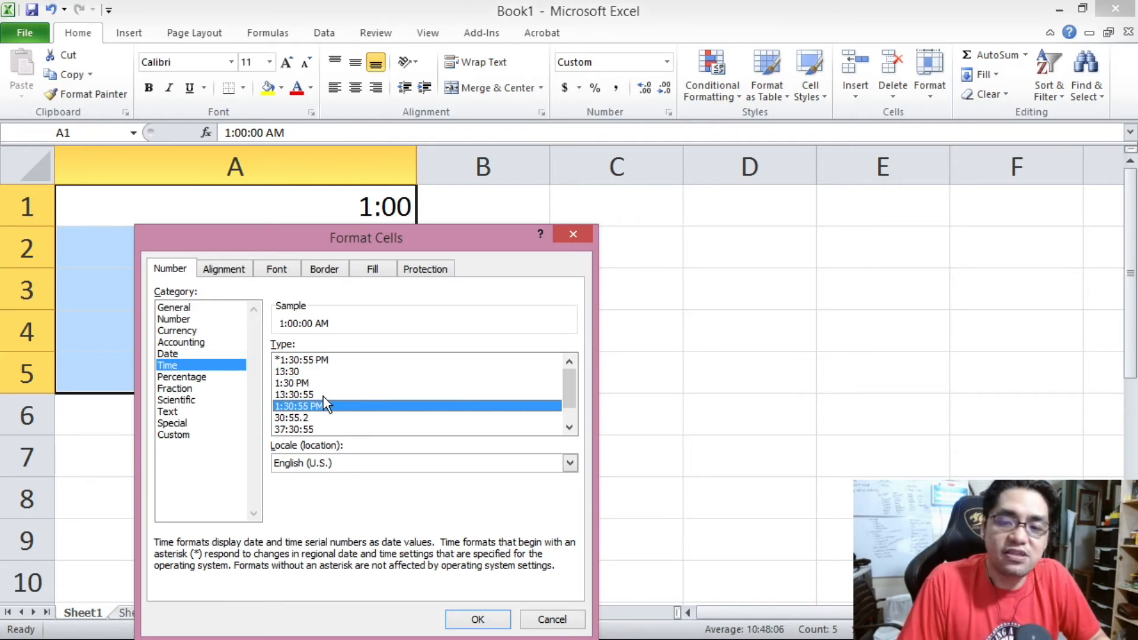
left_click(478, 619)
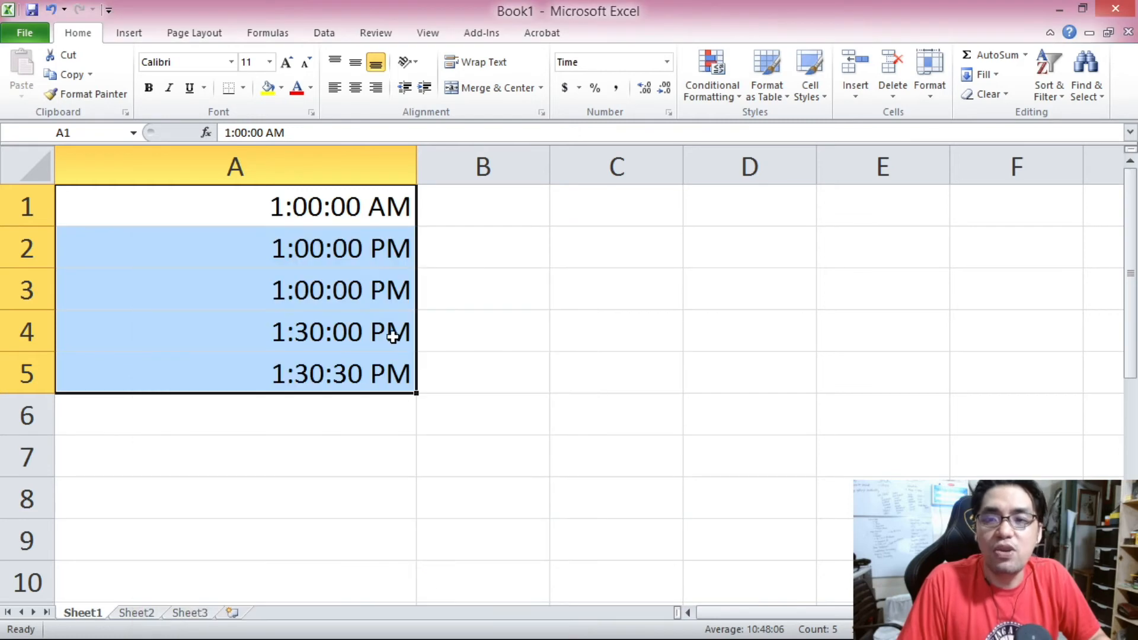
left_click_drag(354, 203, 348, 363)
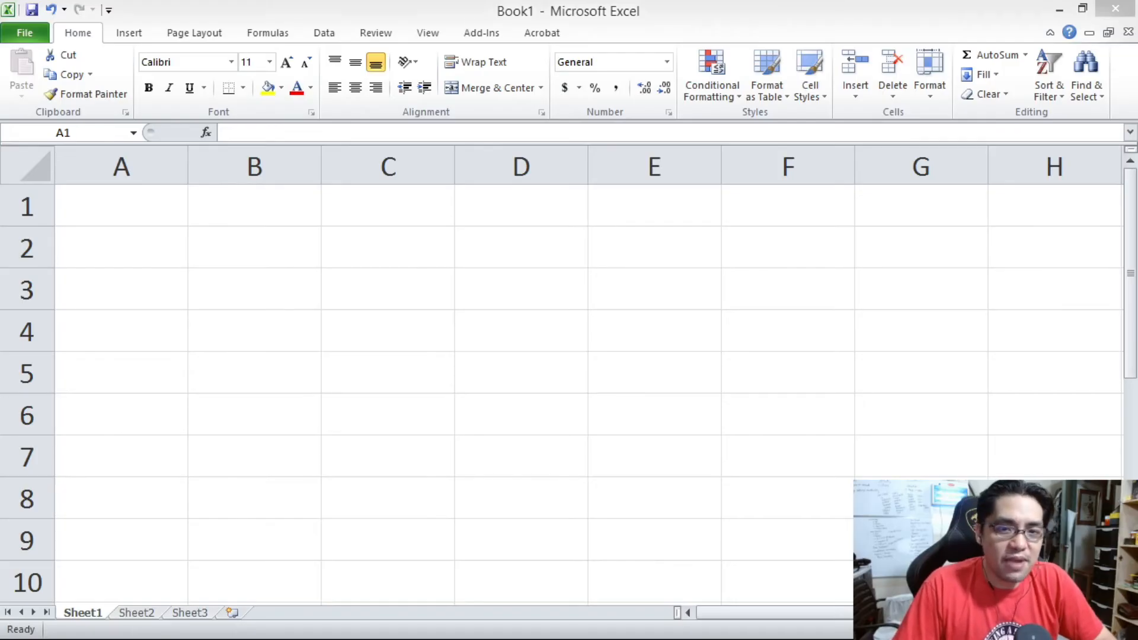
left_click_drag(144, 211, 1066, 587)
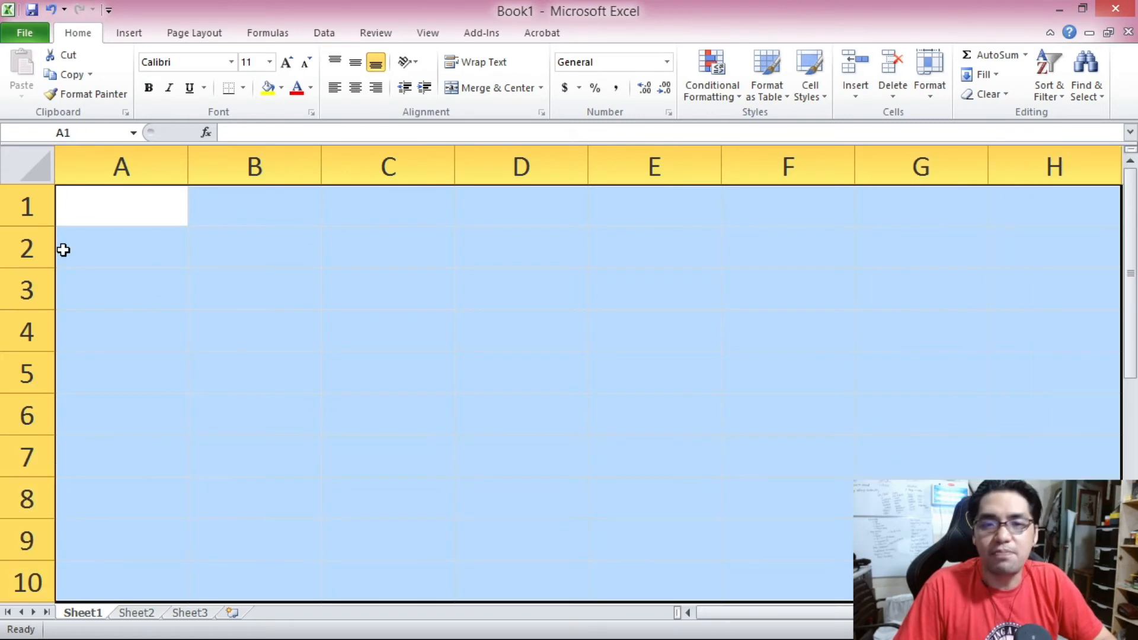
left_click(78, 198)
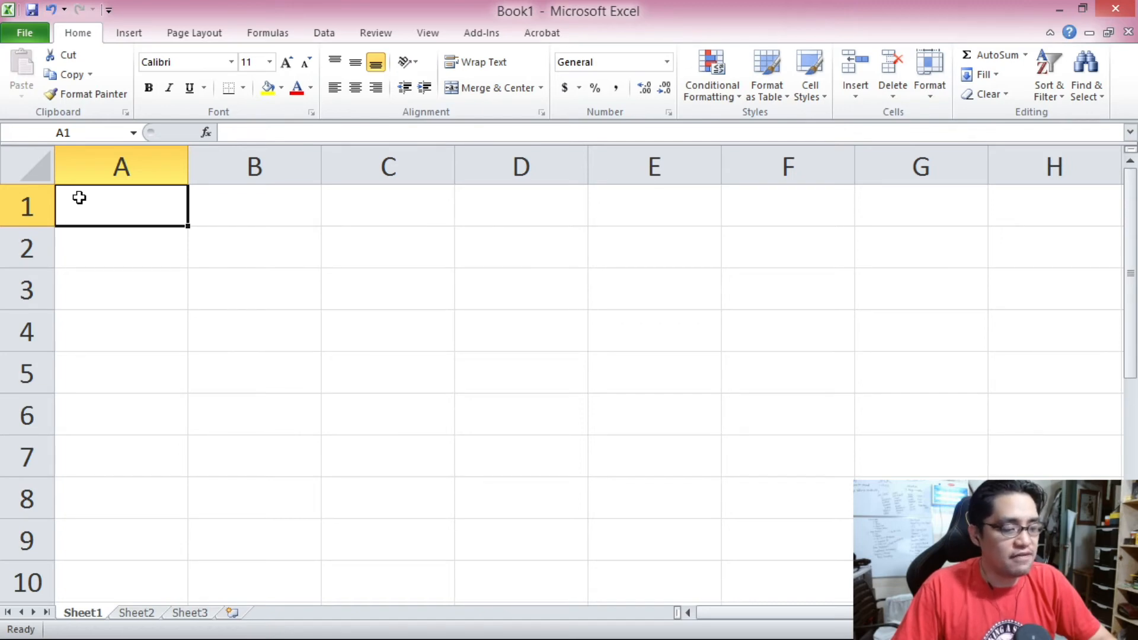
Enter 12/24 in cell A1.
type("12/24")
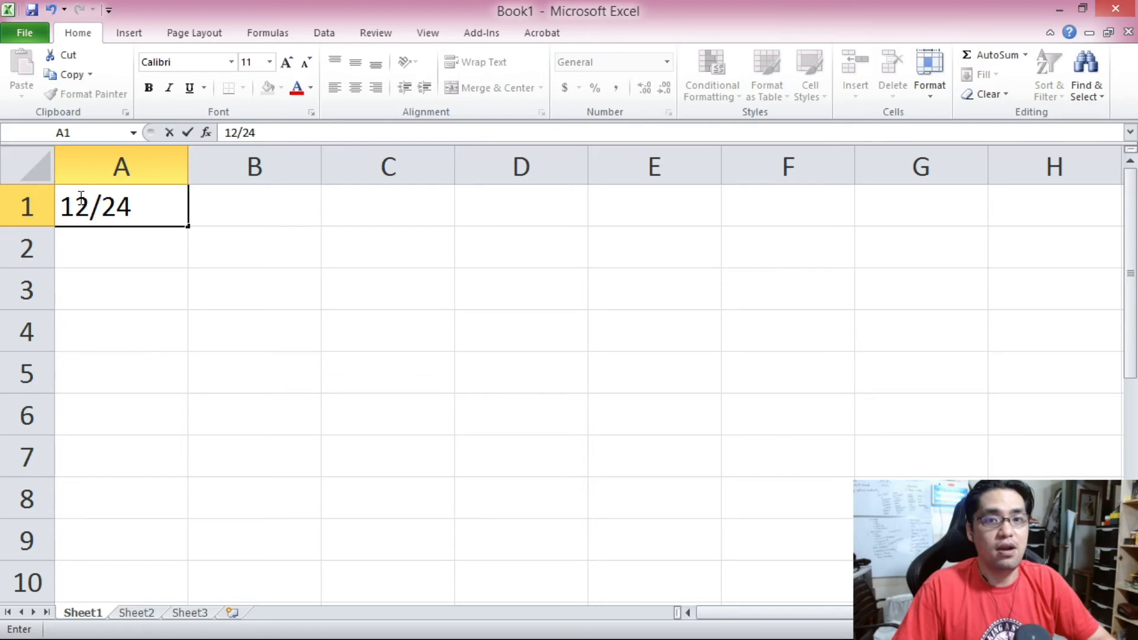
key("Return")
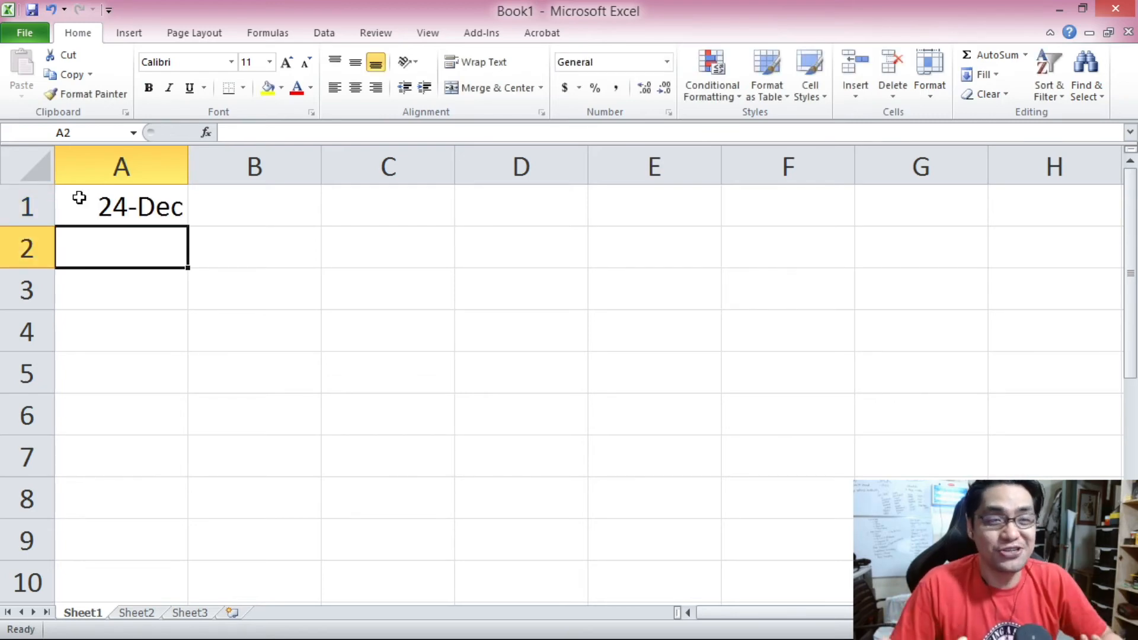
left_click(79, 198)
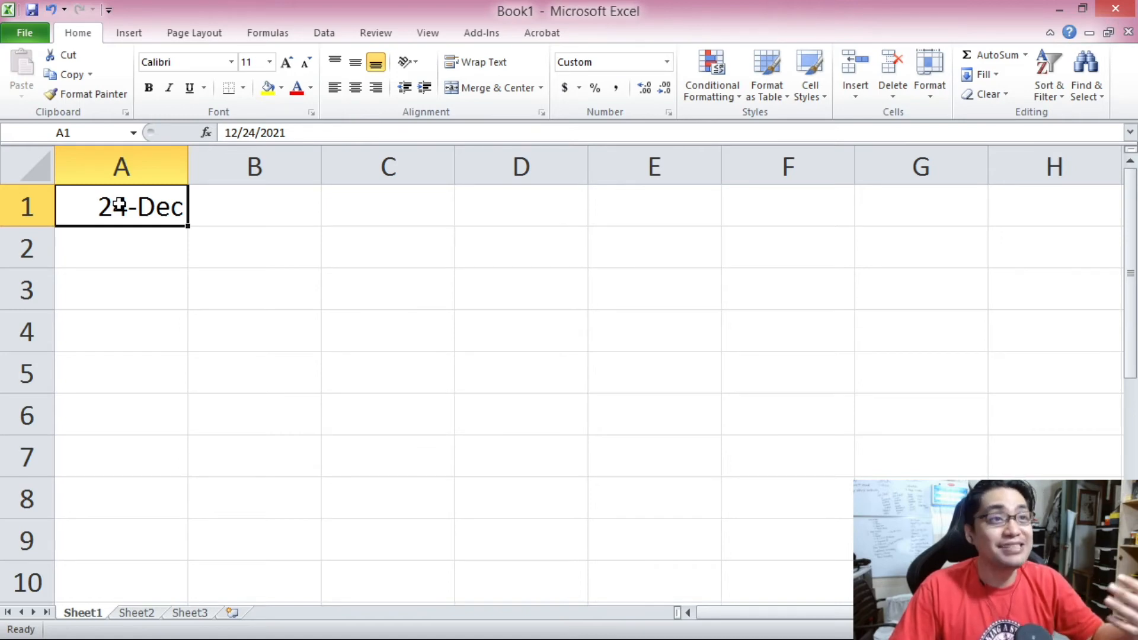
Enter 1/2 in cell A2.
left_click(156, 249)
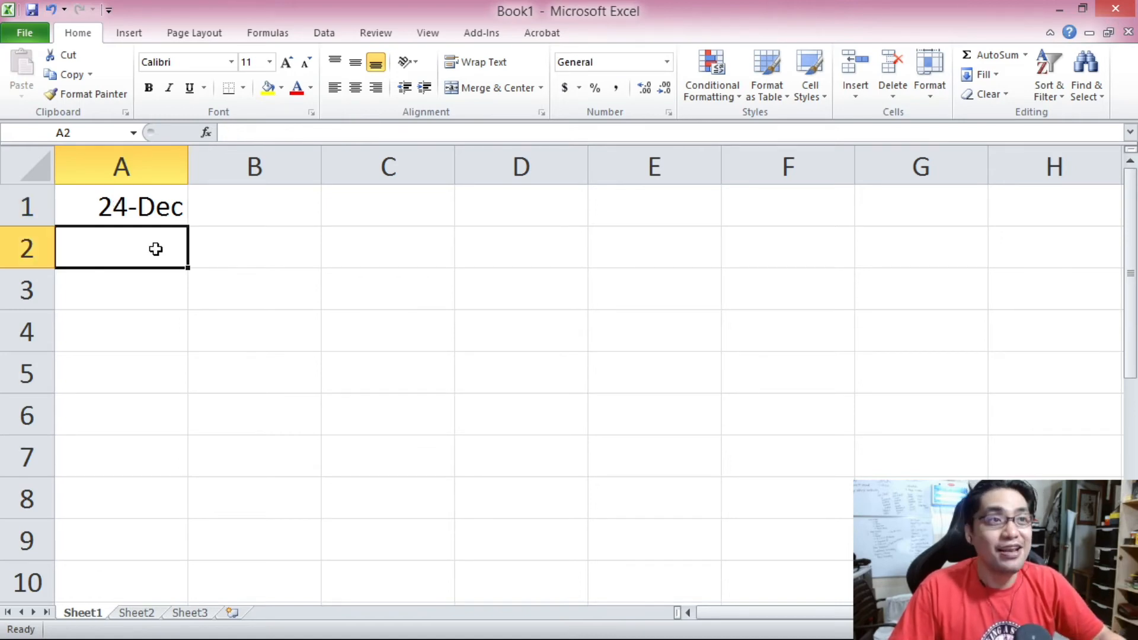
type("1/")
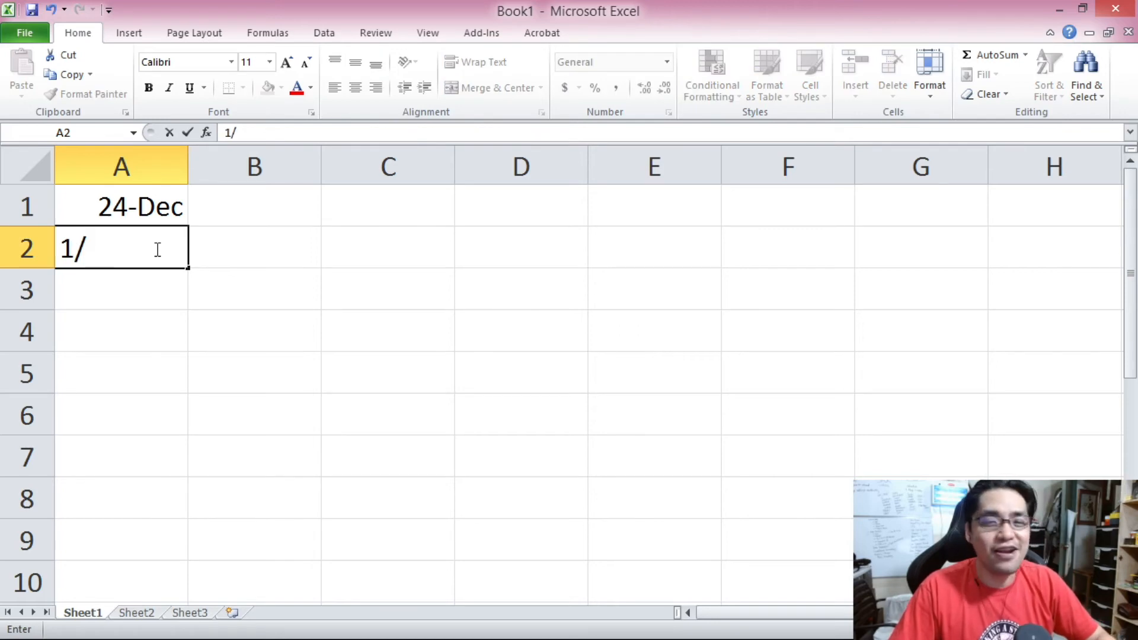
type("2")
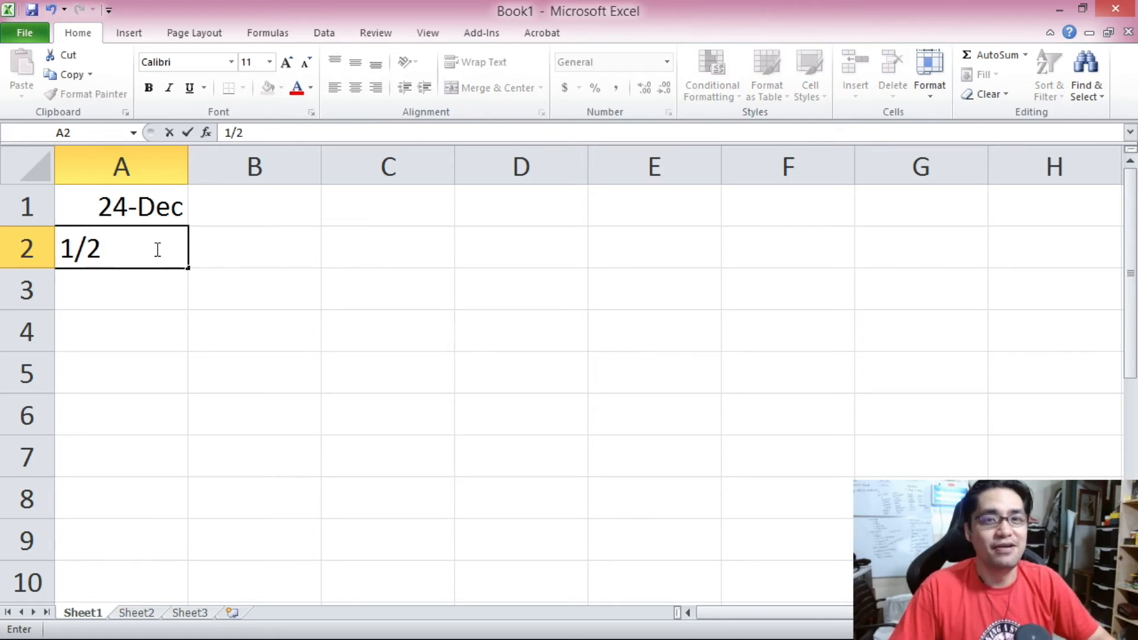
key("Return")
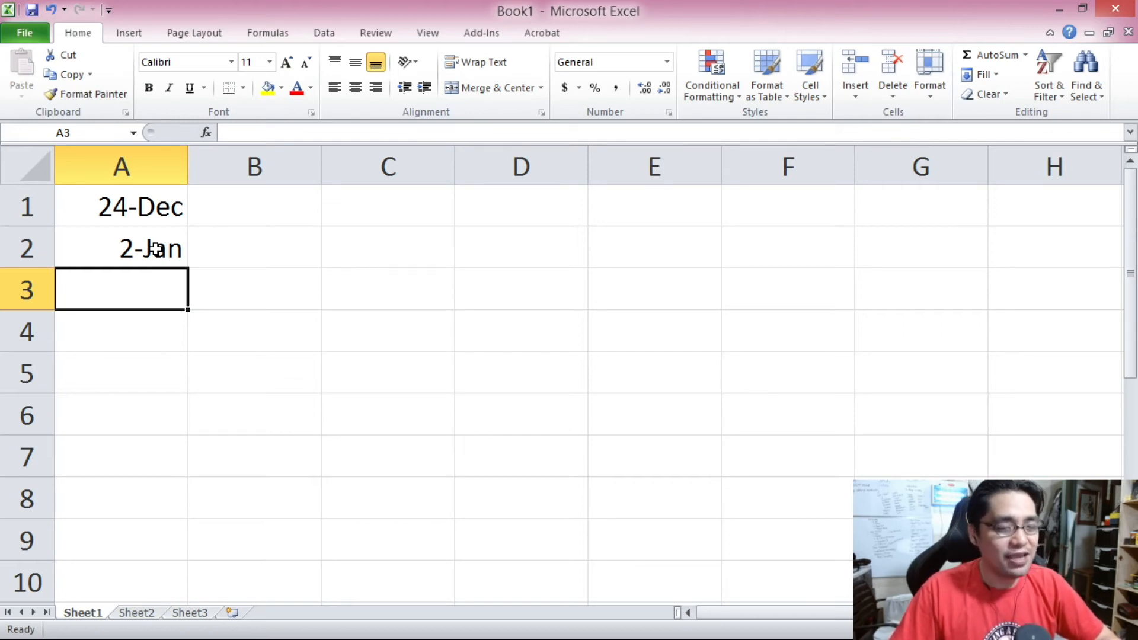
Enter 1/234 in cell A3.
type("1/234")
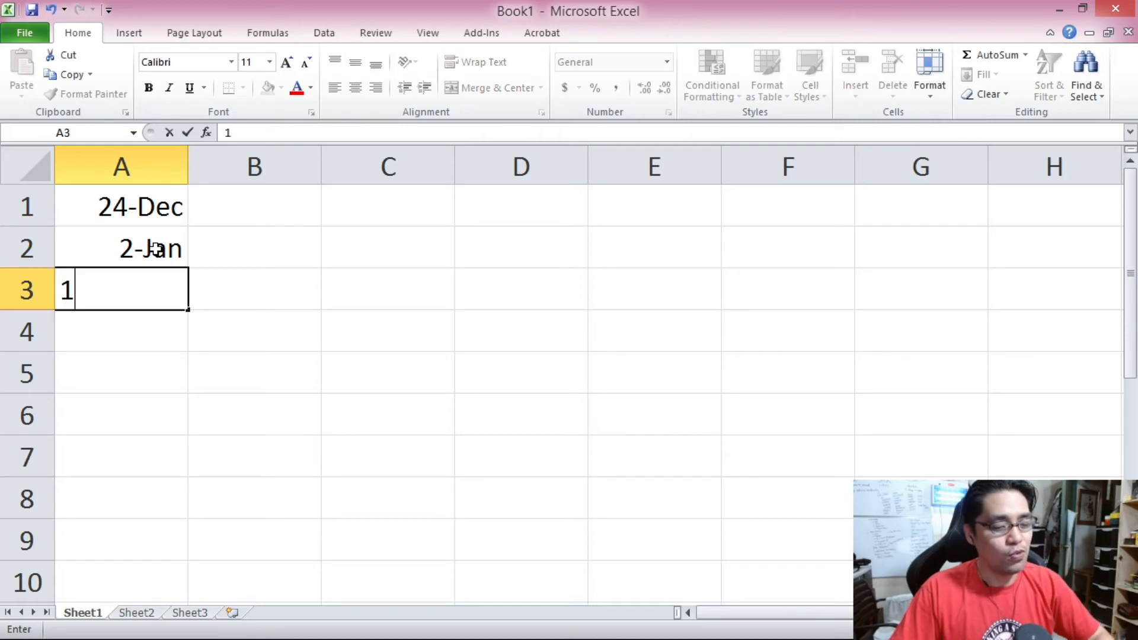
key("Return")
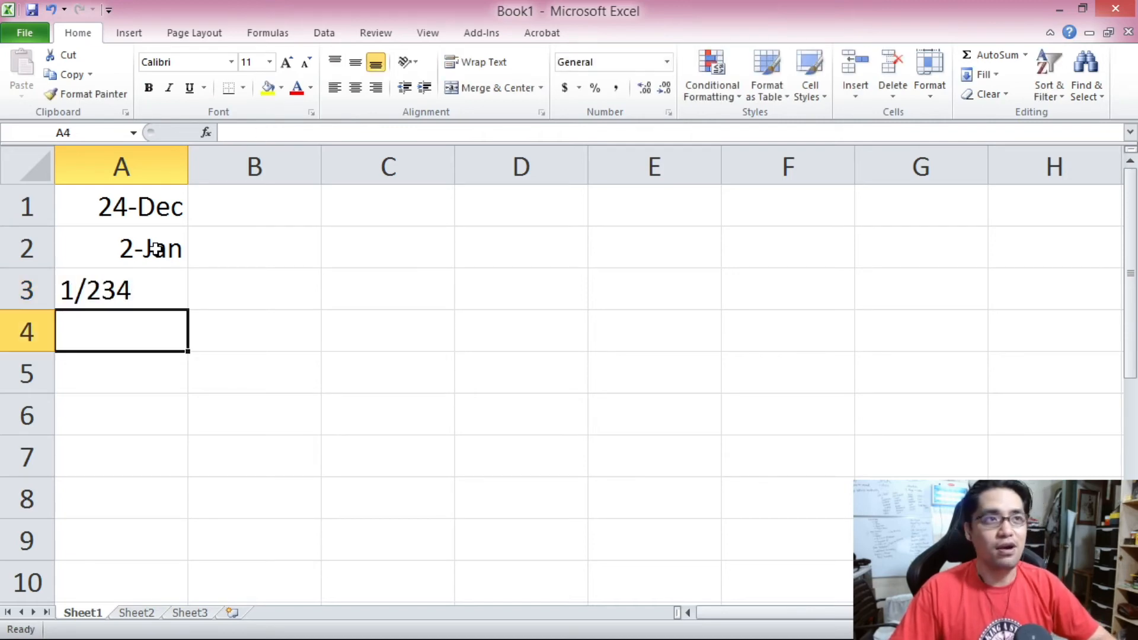
left_click(123, 298)
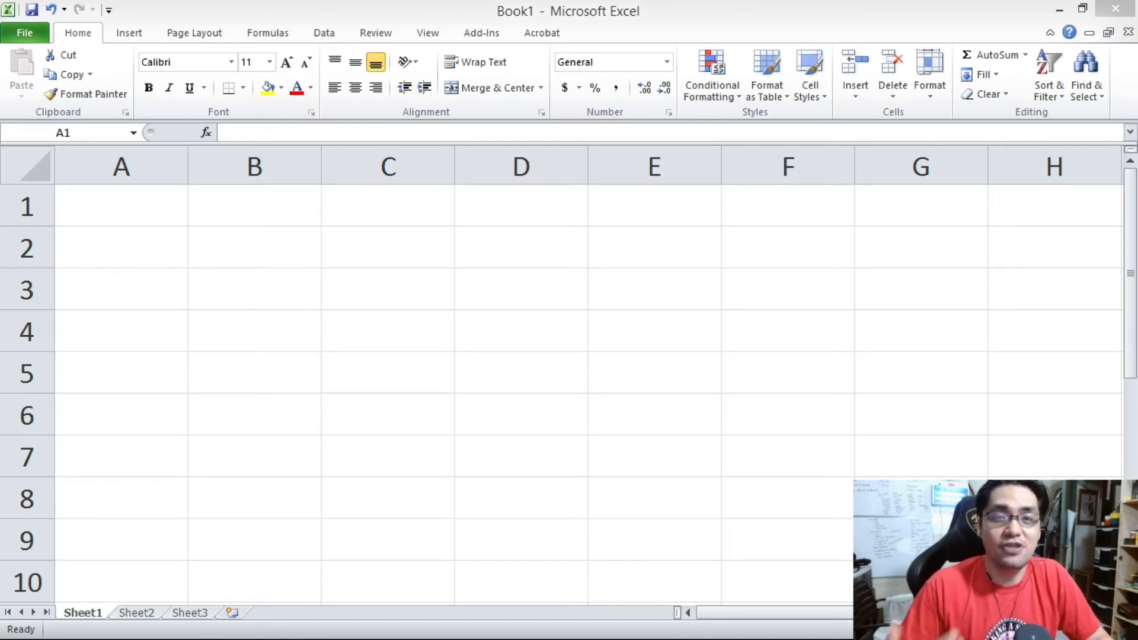
Apply the fraction format Up to three digits (312/943) to cell A1.
left_click(145, 221)
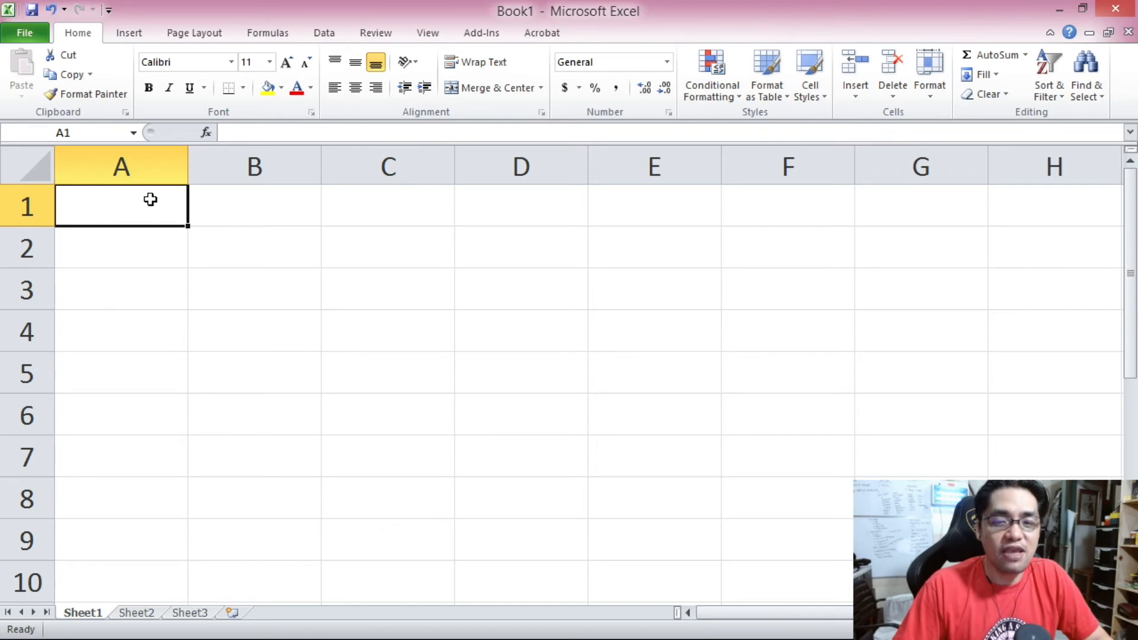
right_click(104, 197)
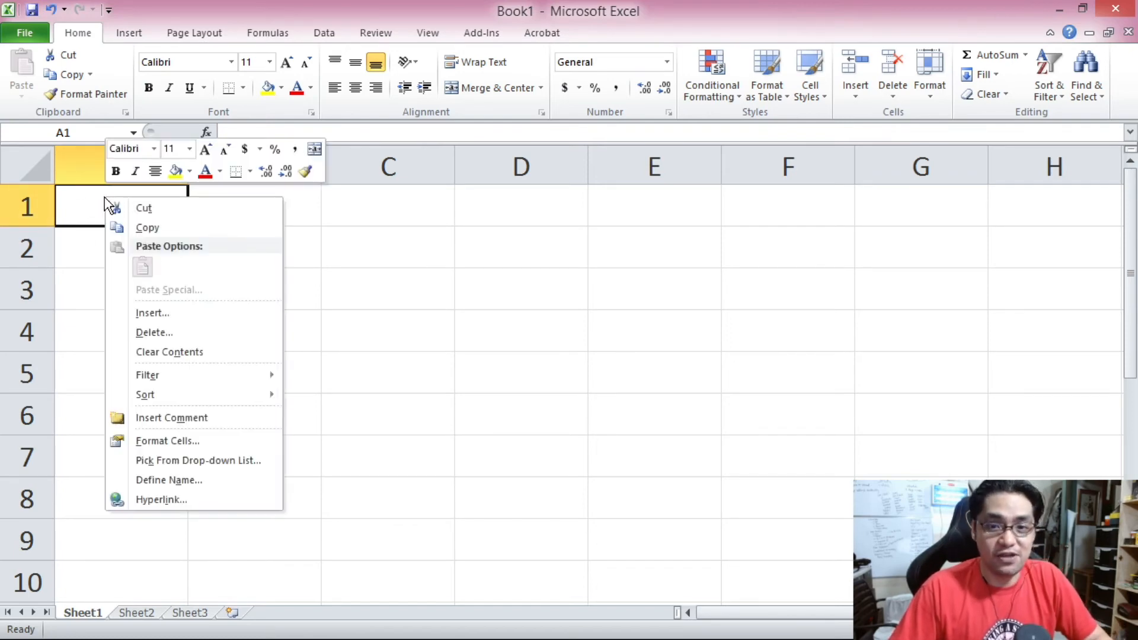
left_click(202, 435)
left_click_drag(123, 231, 237, 122)
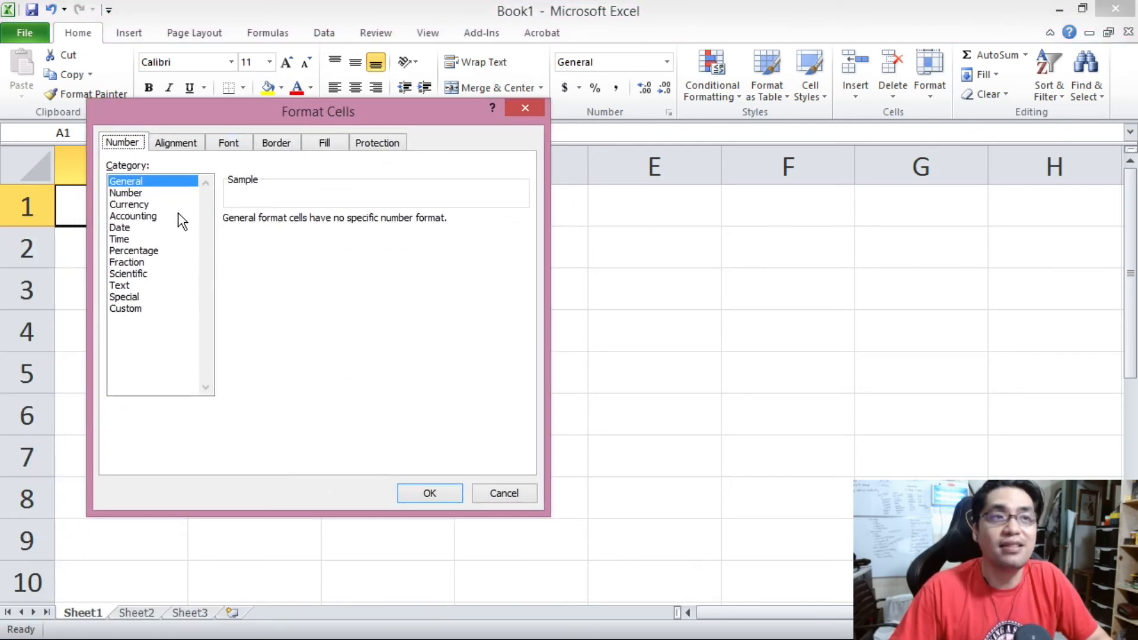
left_click(147, 265)
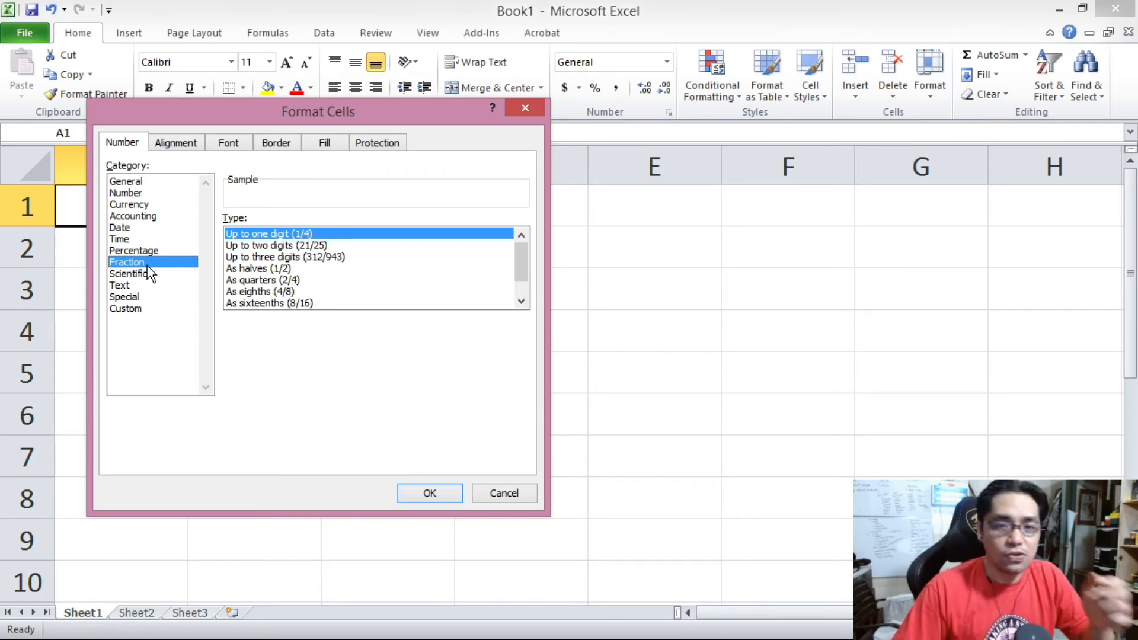
left_click(248, 245)
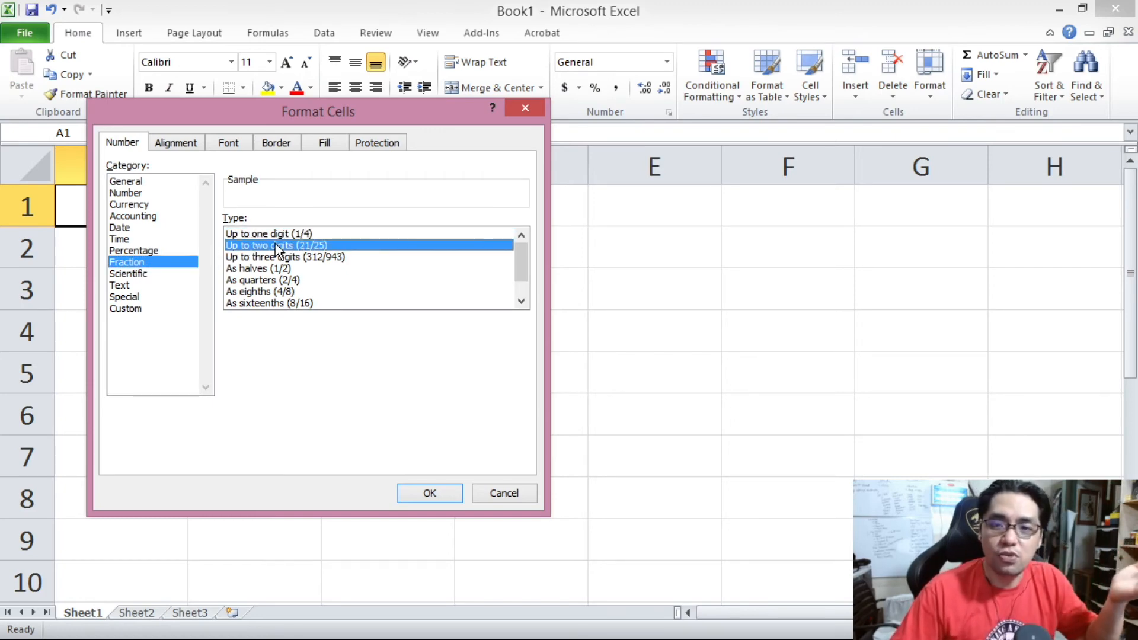
left_click(294, 257)
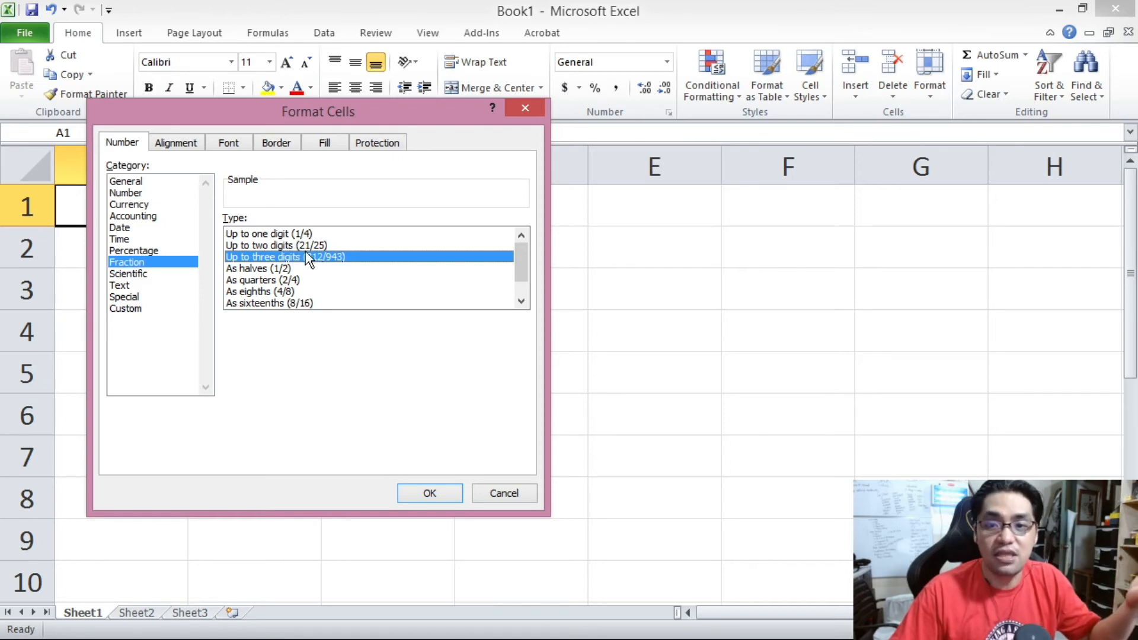
left_click(451, 496)
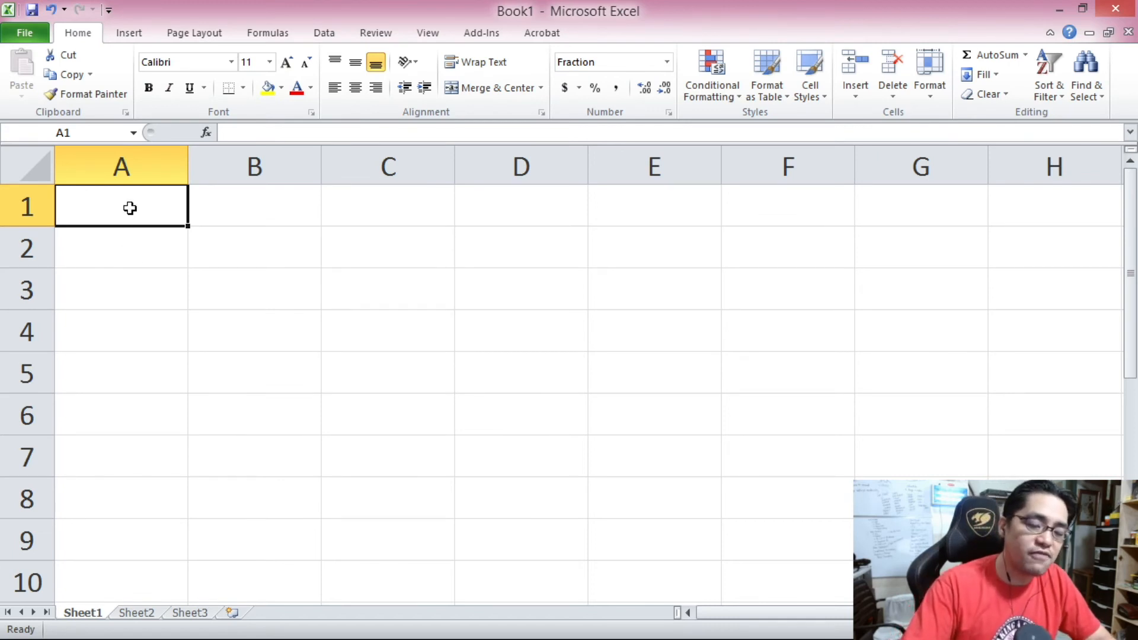
Enter 1/4 in cell A1 and reselect it to check its stored value.
type("1/4")
key("Return")
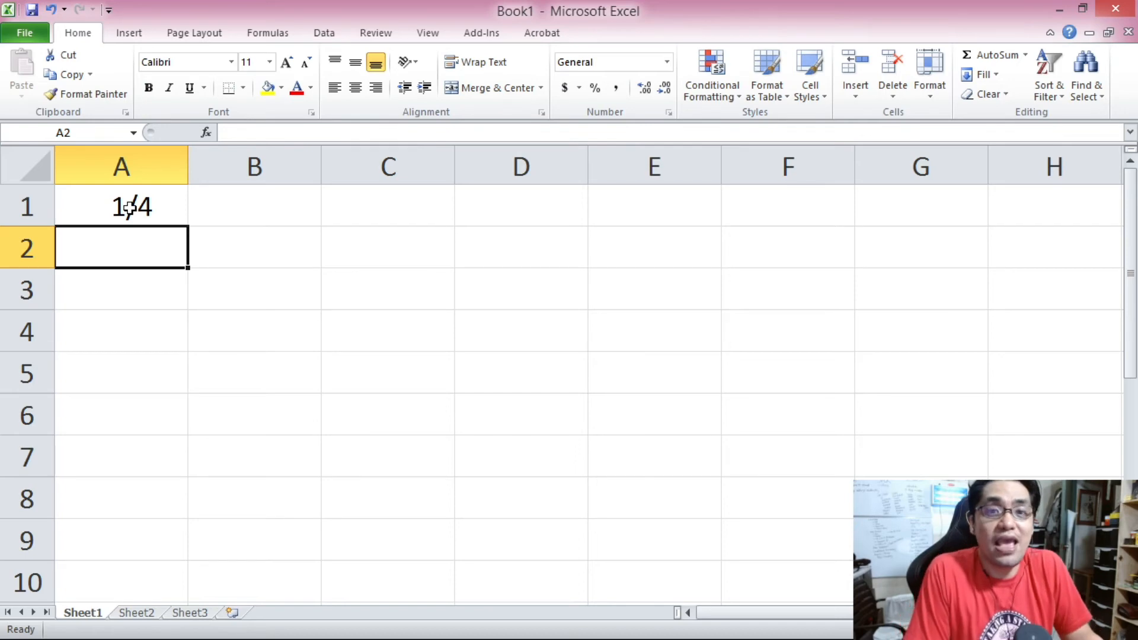
left_click(129, 207)
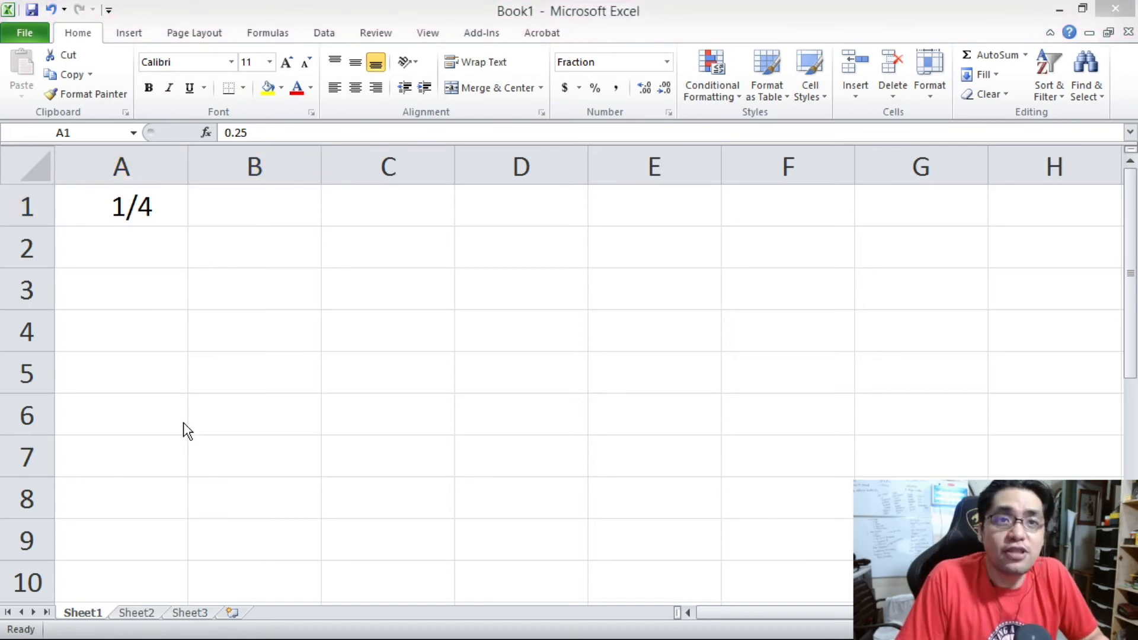
Apply the fraction format Up to three digits (312/943) to cell A2.
left_click(140, 249)
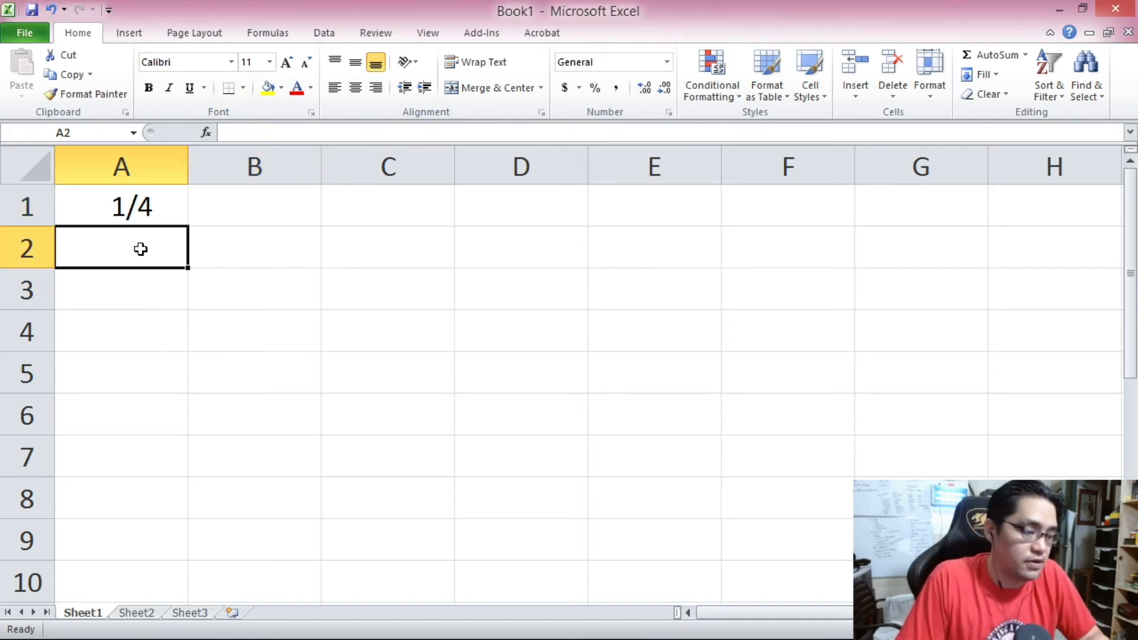
right_click(134, 246)
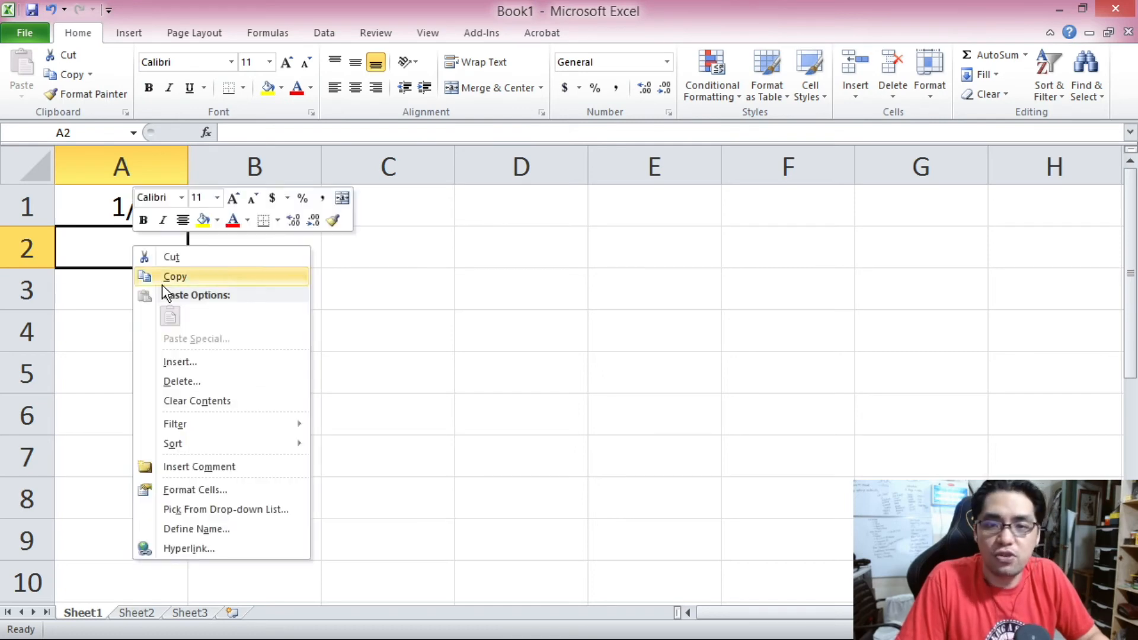
left_click(226, 489)
left_click(57, 387)
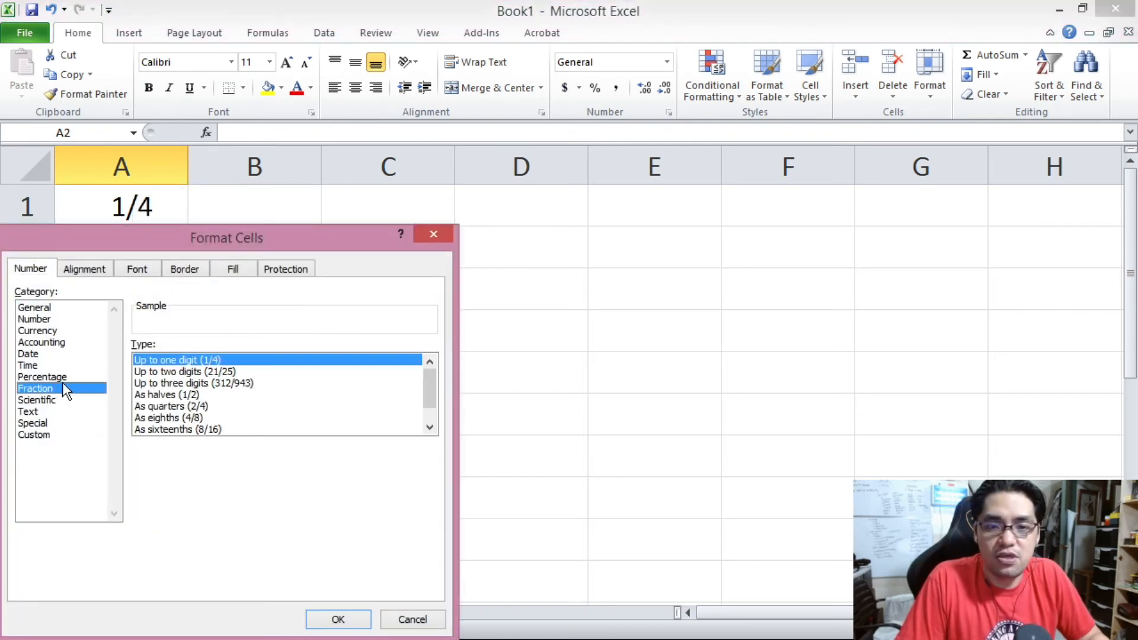
left_click(242, 382)
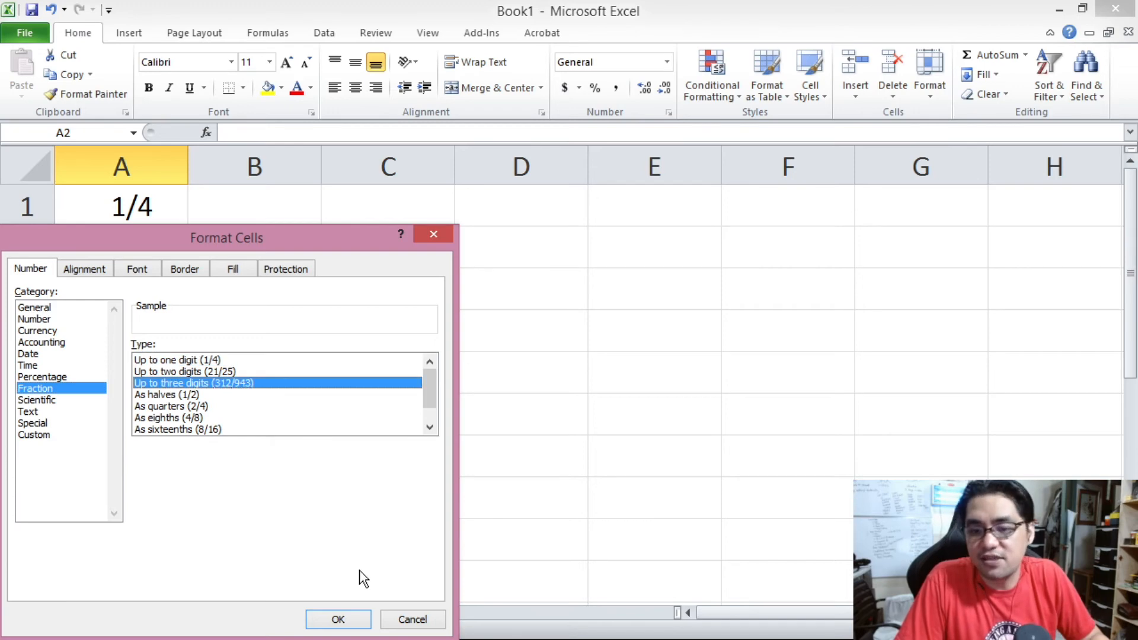
left_click(353, 622)
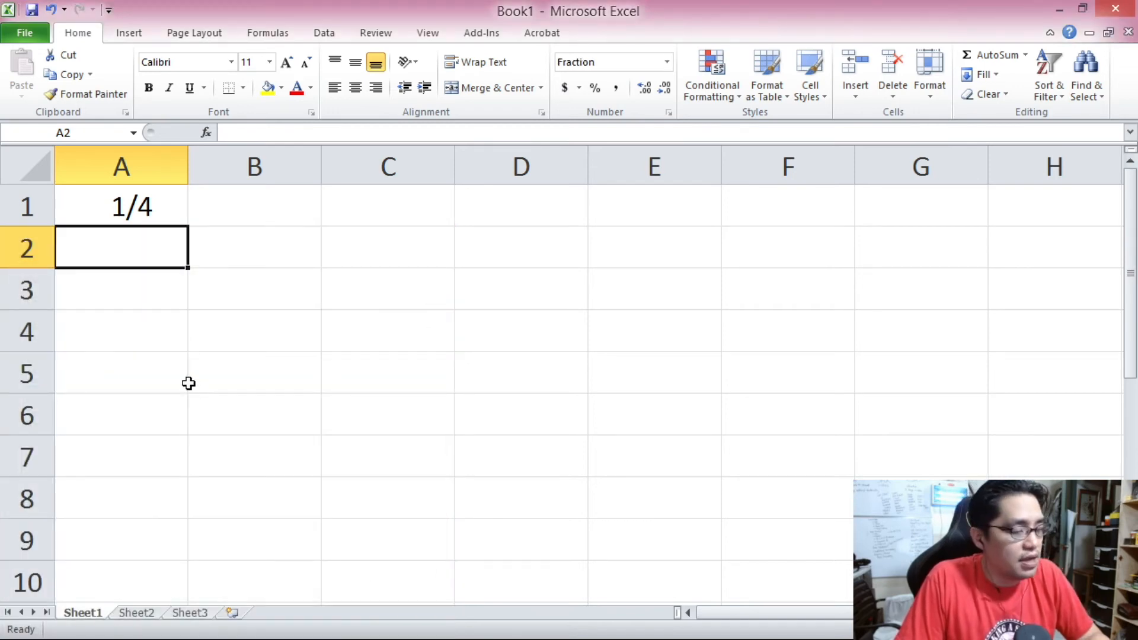
Enter the mixed number 232 1/5 in cell A2.
type("232")
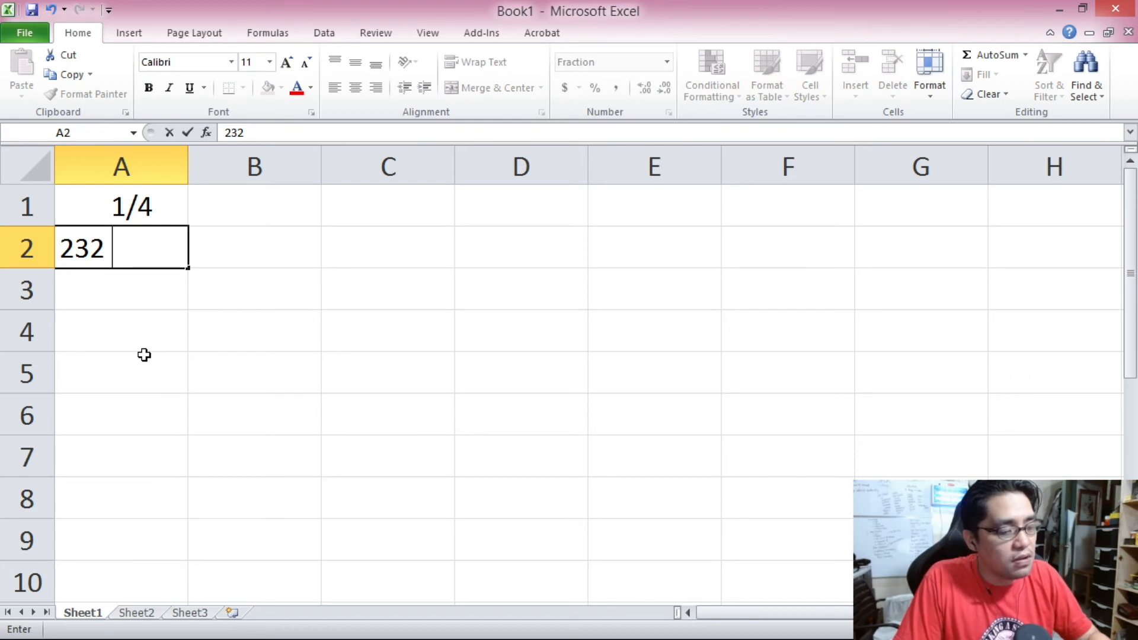
type(" 1/5")
key("Return")
Widen column A slightly and inspect cell A2's underlying value in the formula bar.
left_click_drag(189, 154, 243, 151)
left_click(181, 243)
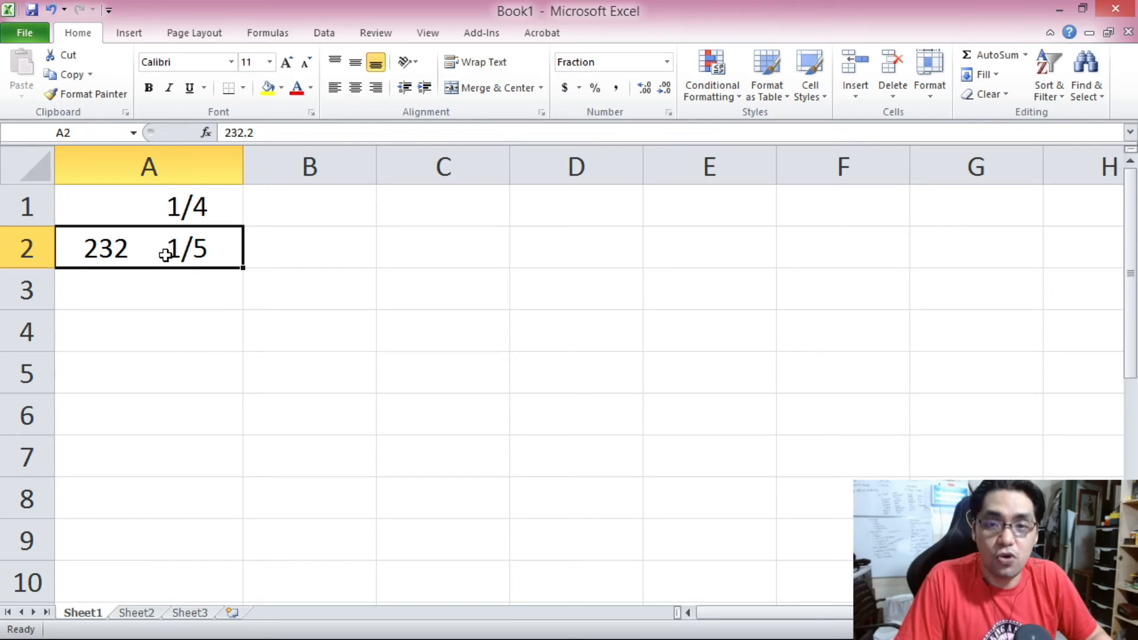
double_click(246, 132)
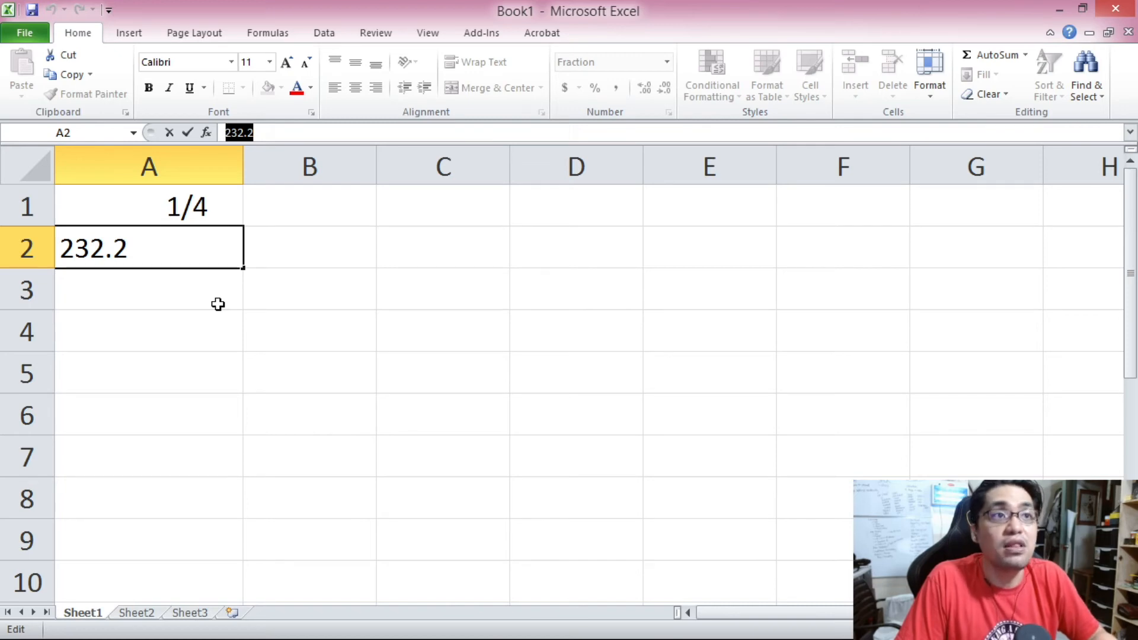
key("Return")
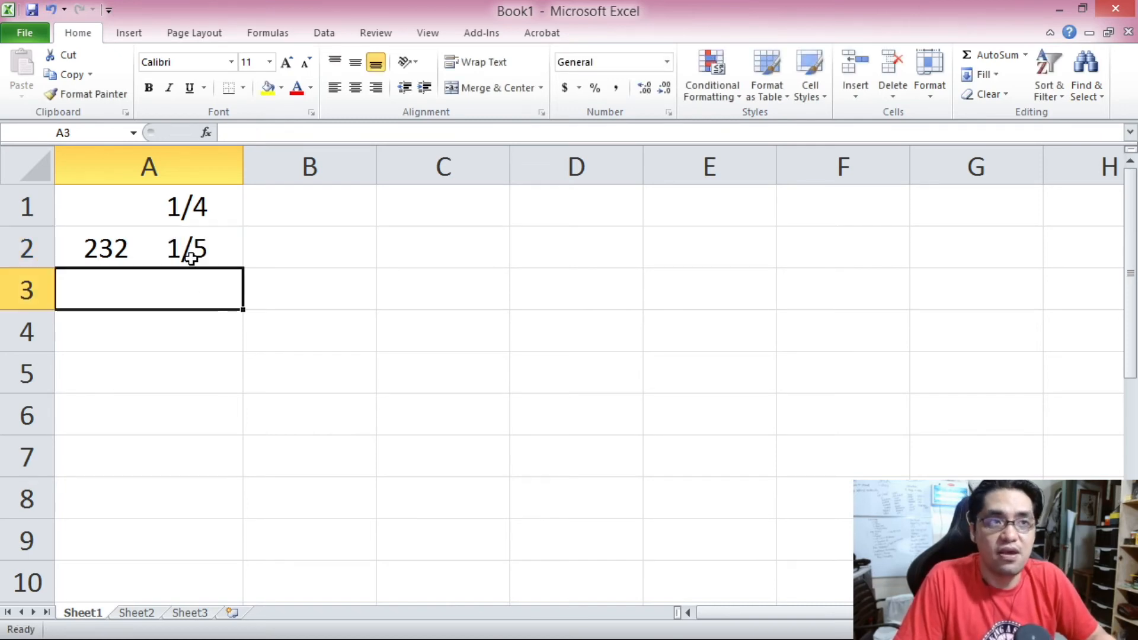
Apply the fraction format Up to one digit (1/4) to cells A1:A2.
left_click_drag(184, 200, 197, 244)
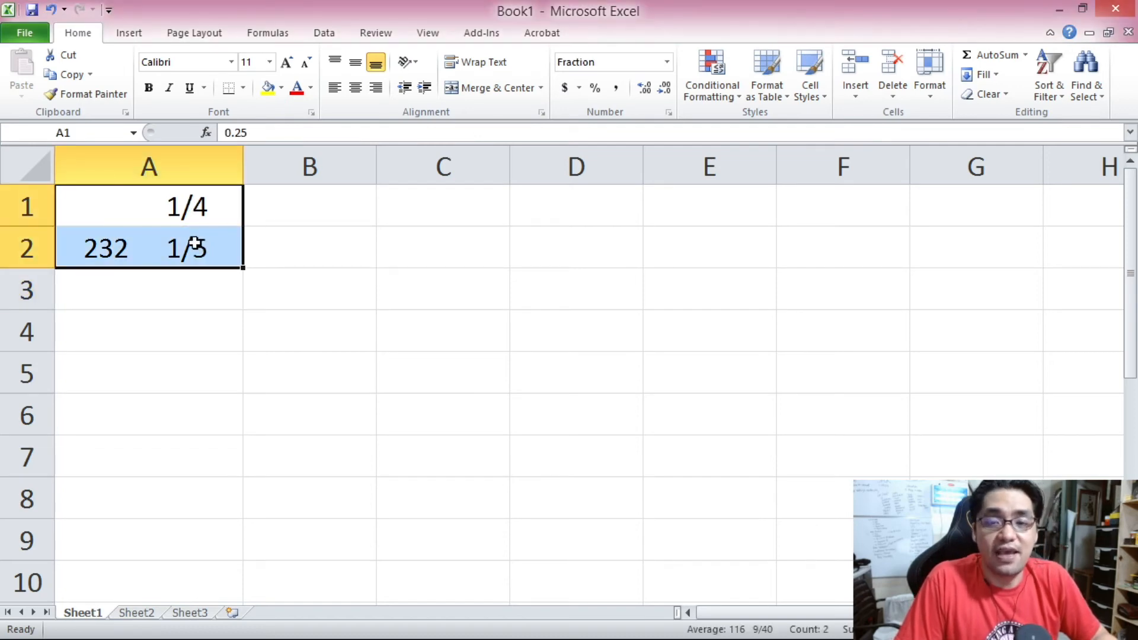
right_click(190, 205)
left_click(271, 447)
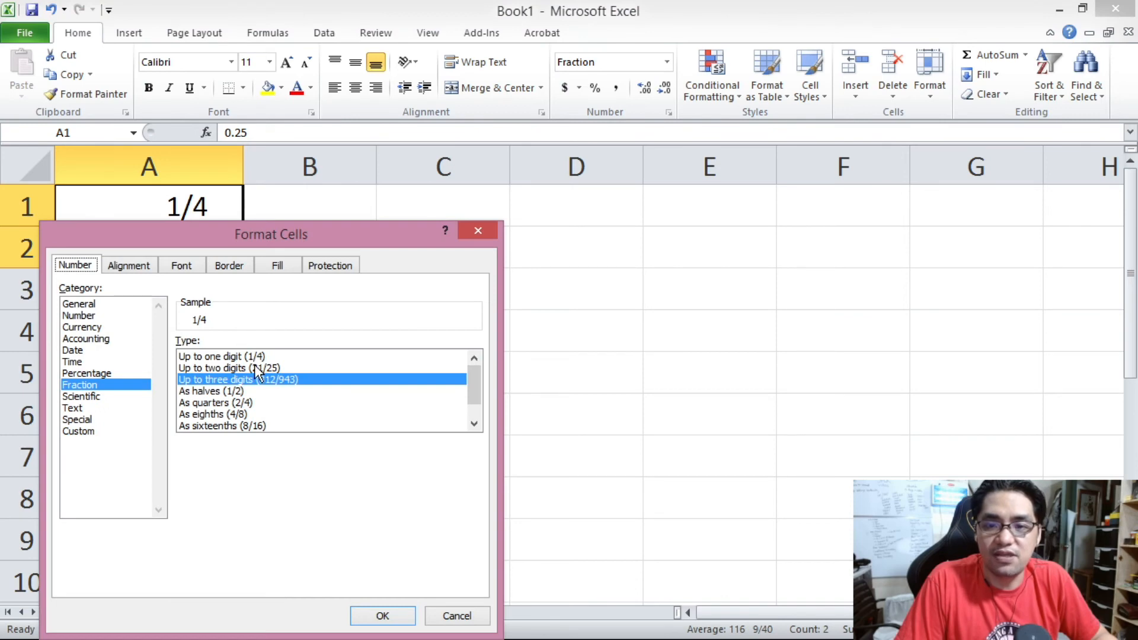
left_click(256, 356)
left_click(382, 615)
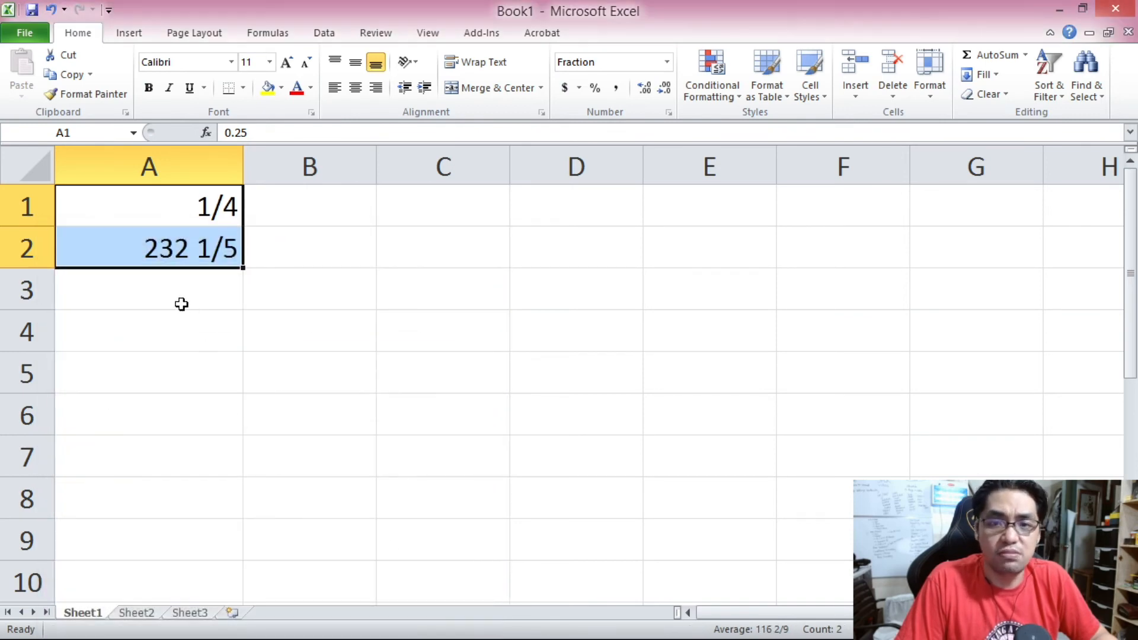
Apply the fraction format Up to two digits (21/25) to cells A1:A2.
right_click(184, 242)
left_click(286, 478)
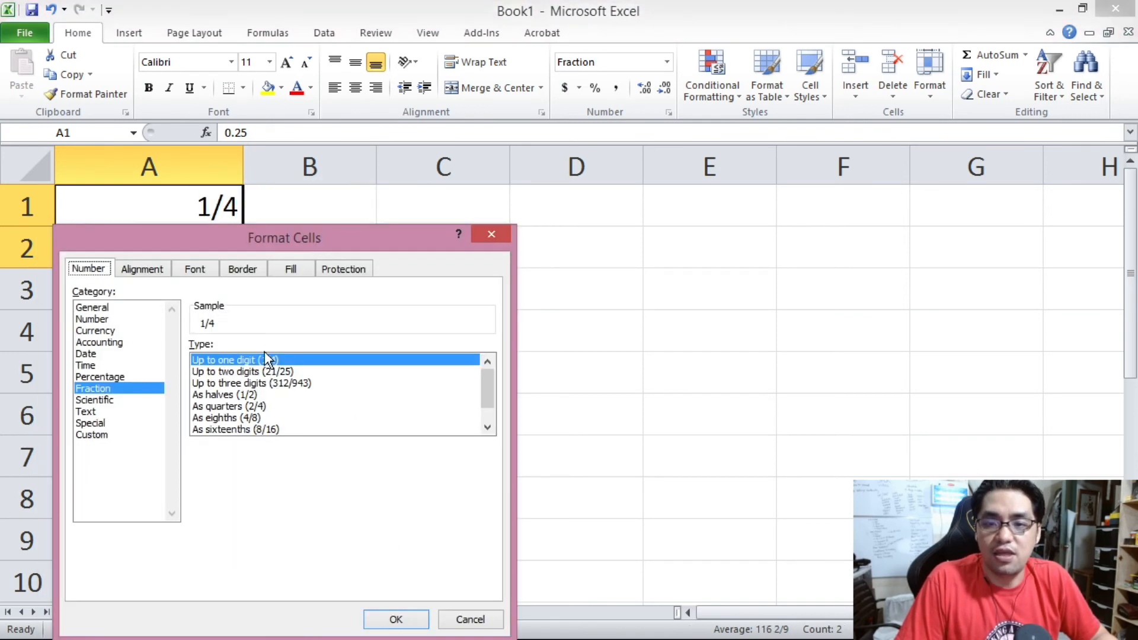
left_click(270, 371)
left_click(383, 617)
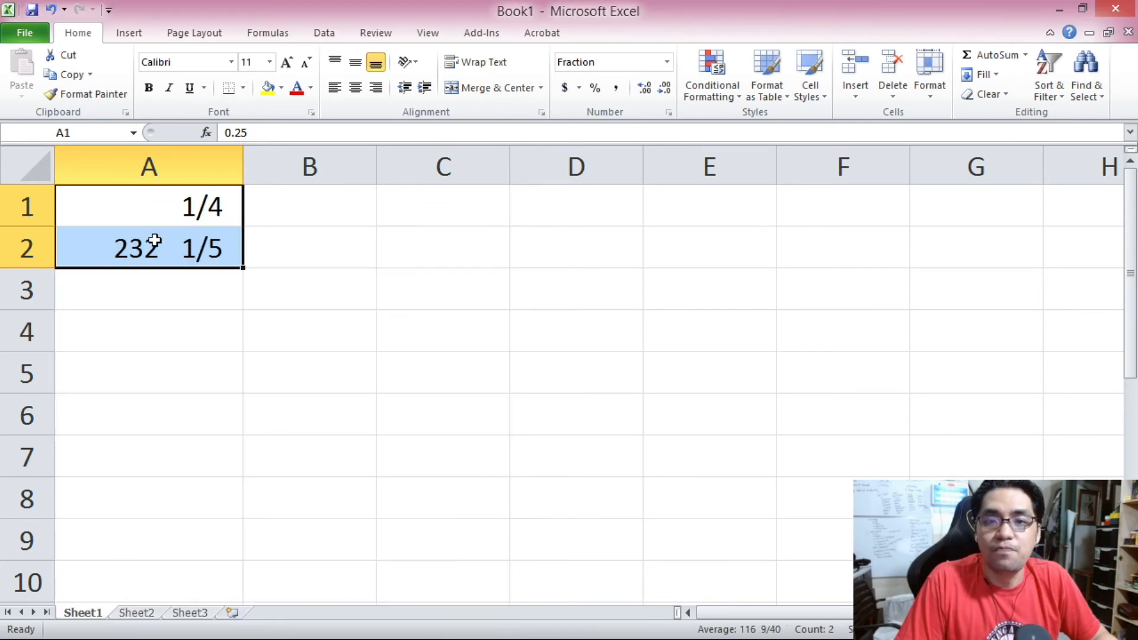
Apply the fraction format As halves (1/2) to cells A1:A2.
right_click(154, 240)
left_click(253, 479)
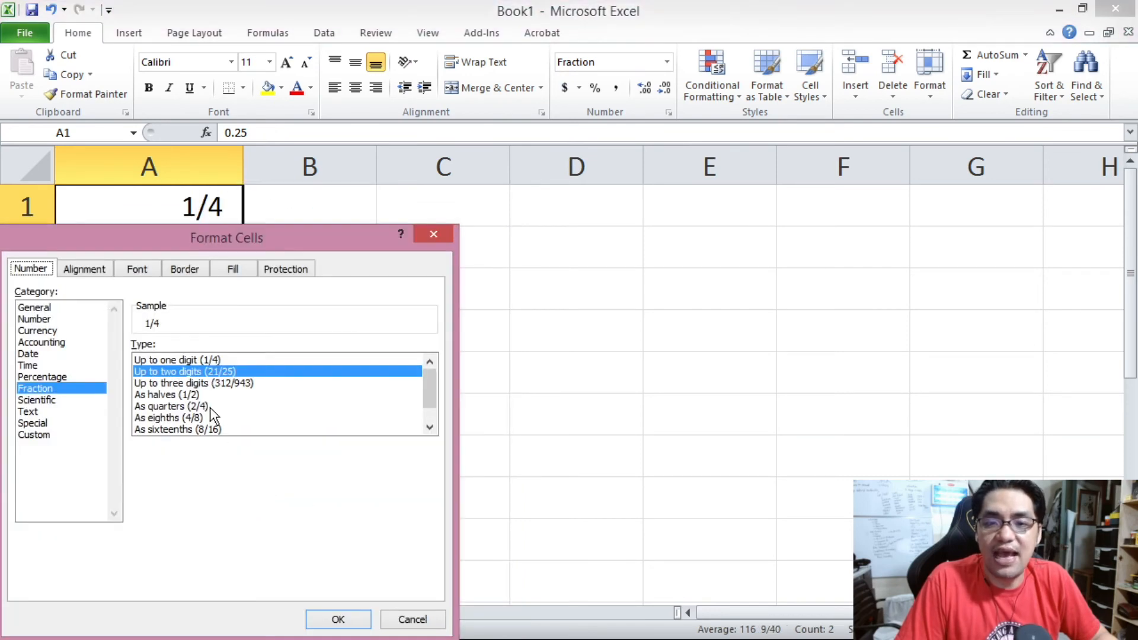
left_click(178, 394)
left_click(338, 618)
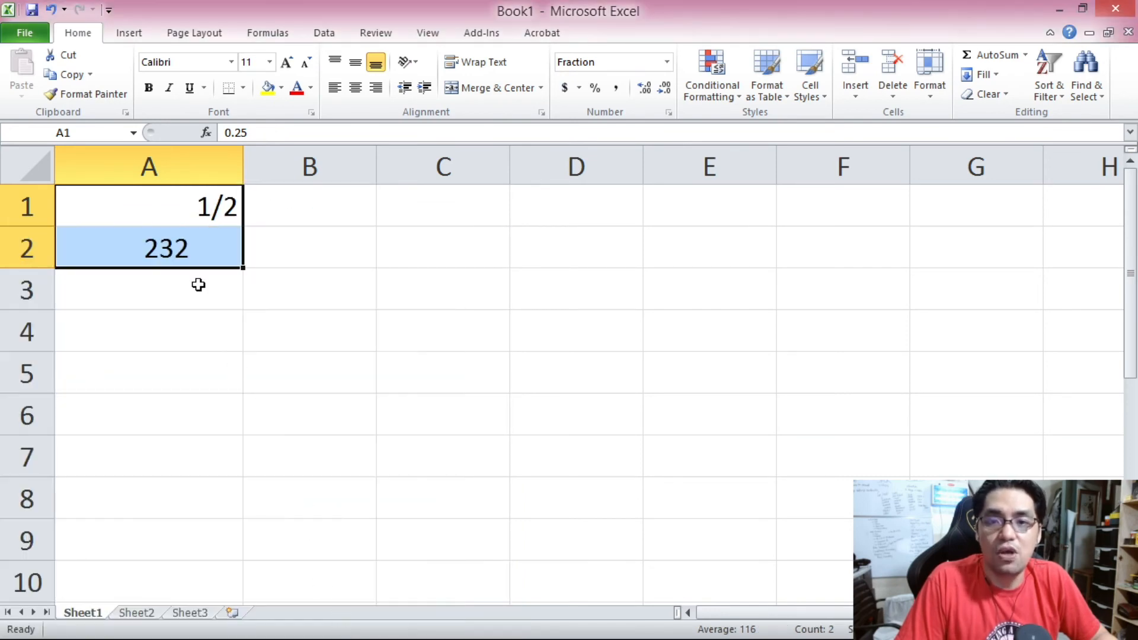
Apply the fraction format As quarters (2/4) to cells A1:A2.
right_click(188, 250)
left_click(259, 495)
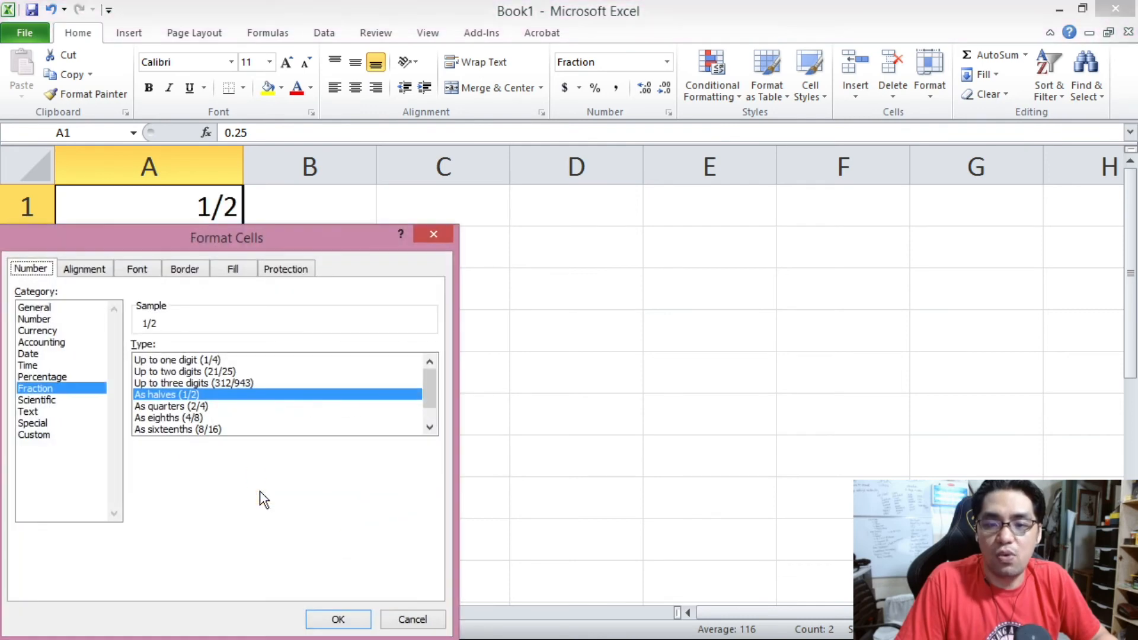
left_click(220, 409)
left_click(347, 618)
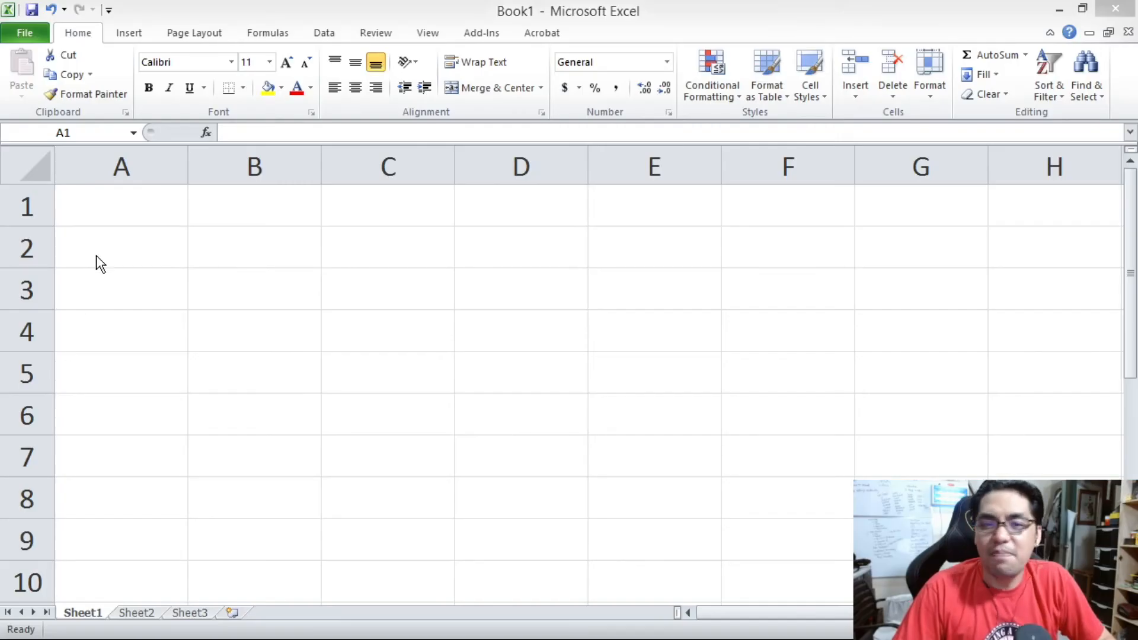
Widen column A to roughly three times its default width.
left_click_drag(109, 216, 1055, 539)
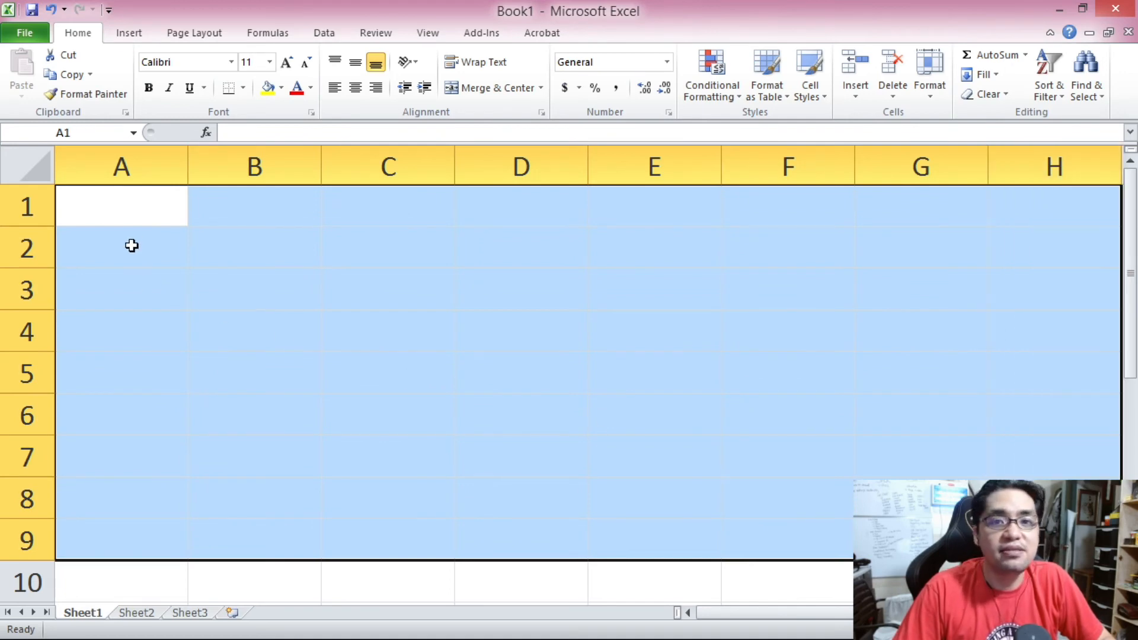
left_click(129, 215)
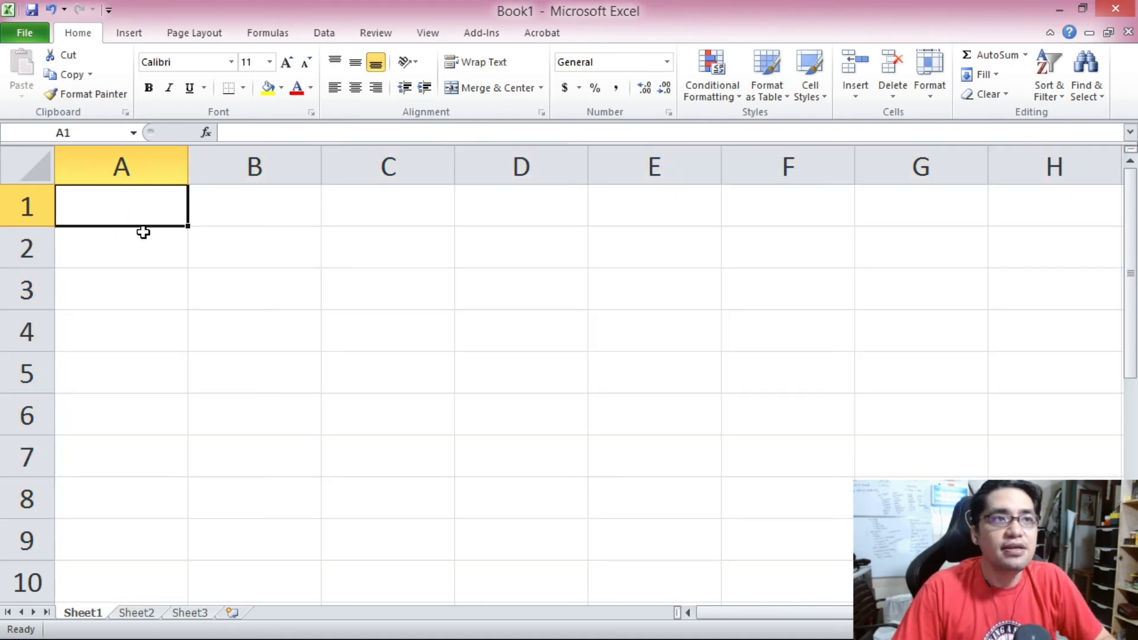
left_click(185, 167)
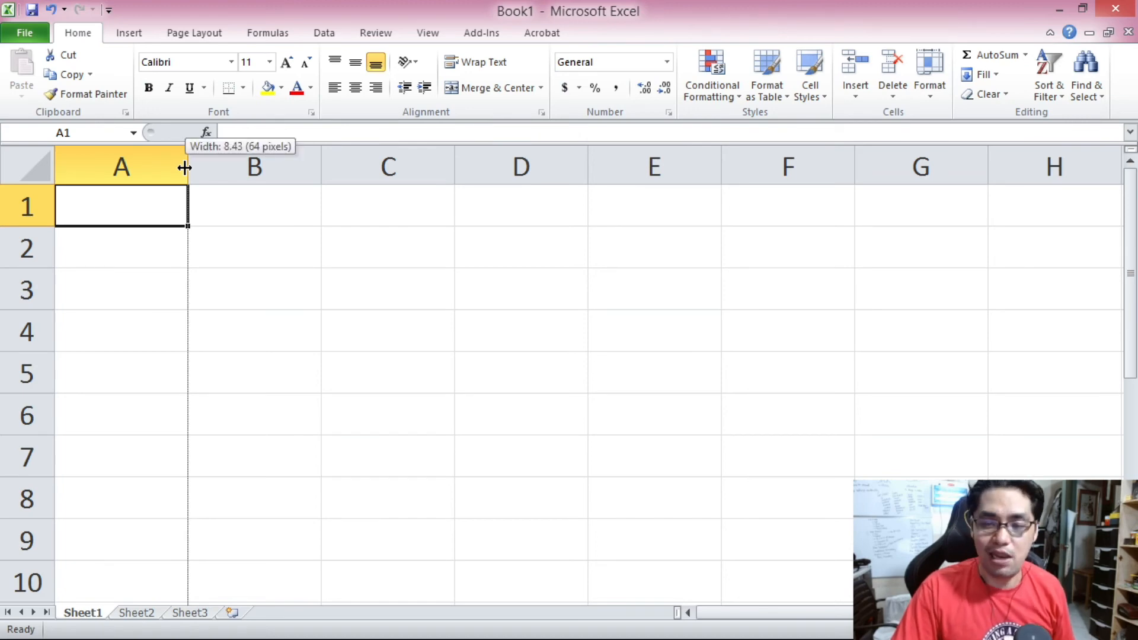
left_click_drag(184, 168, 475, 165)
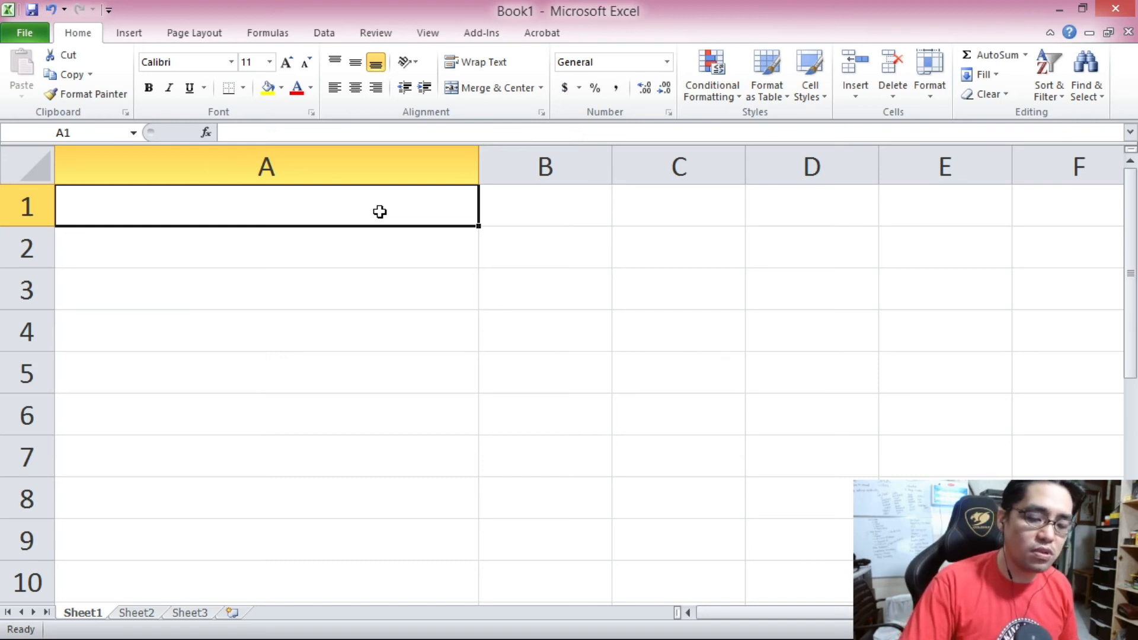
type("123456789")
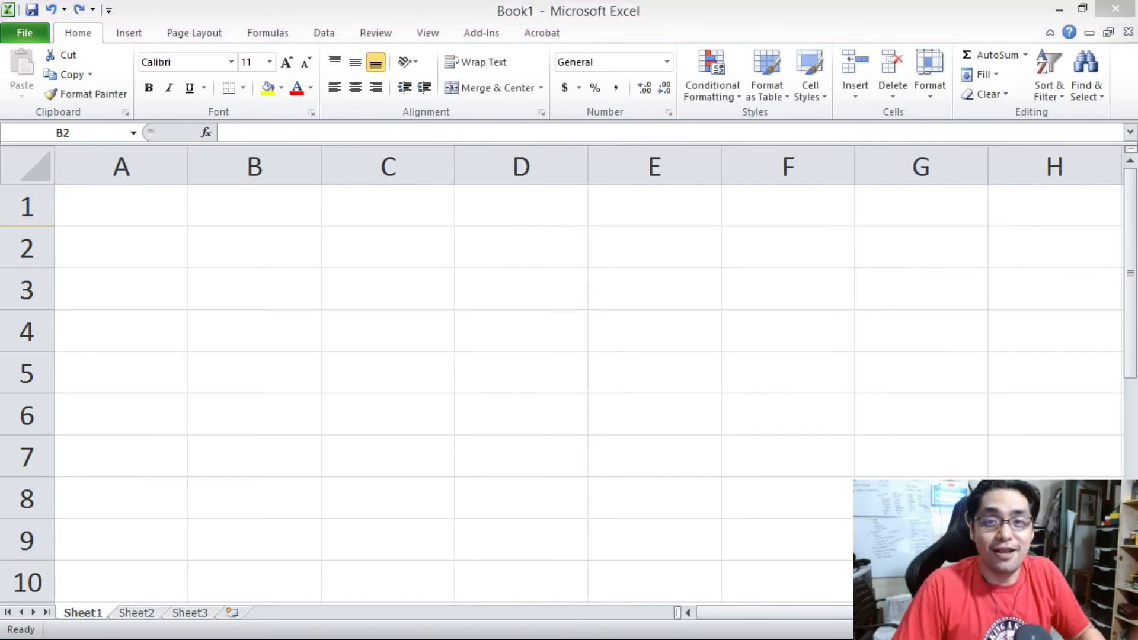
left_click_drag(190, 181, 492, 170)
left_click(338, 218)
type("12")
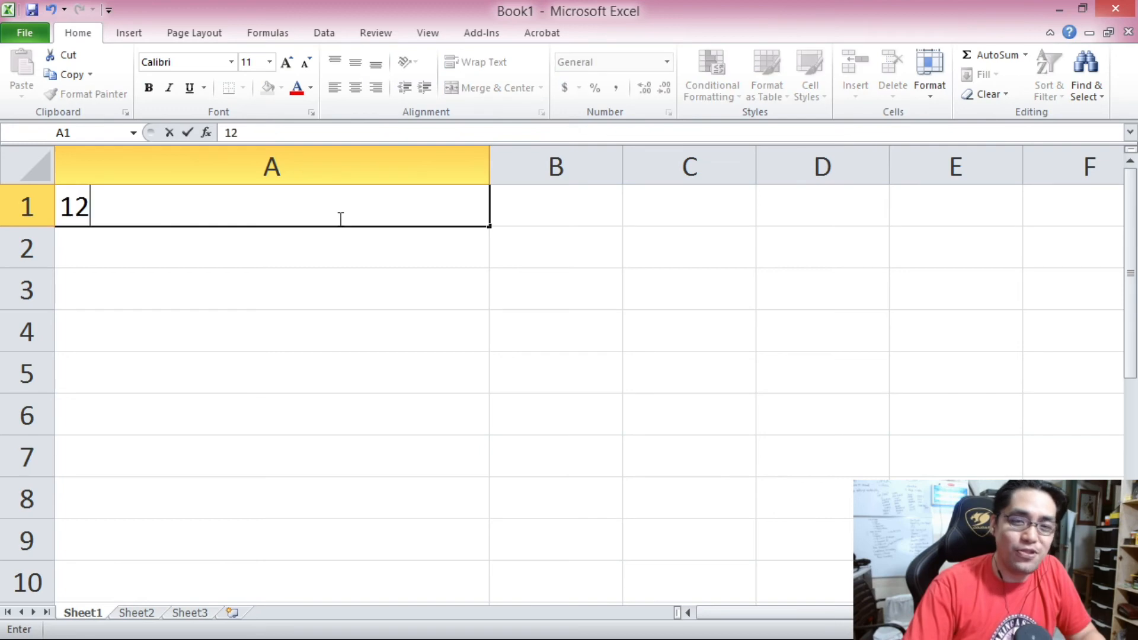
type("34567890123")
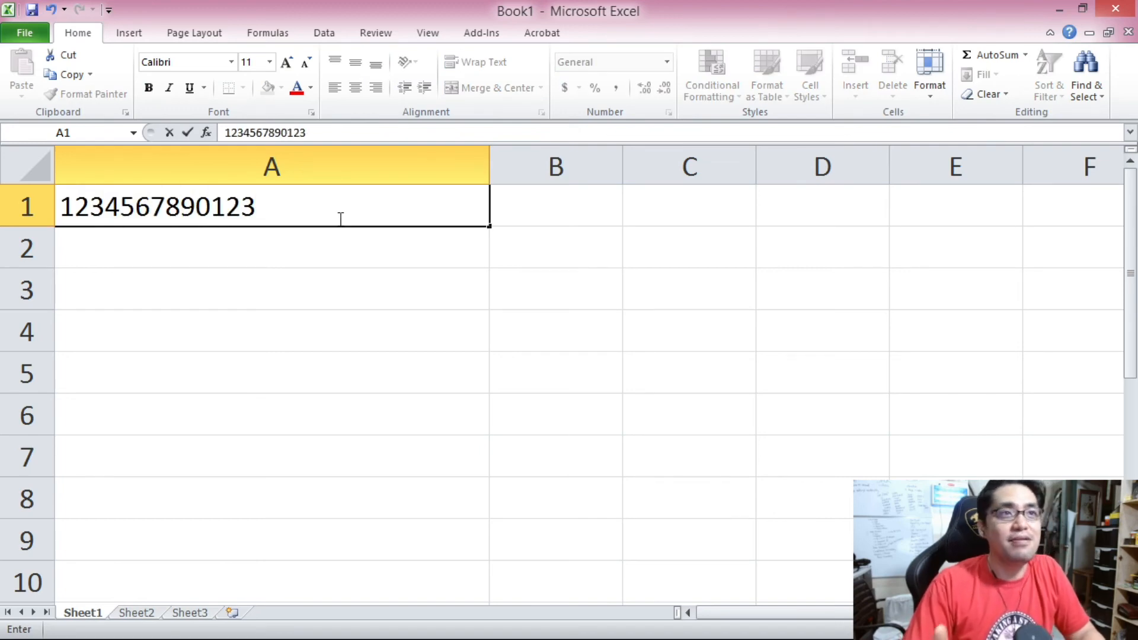
Retype the number in cell A1 with thousands commas as 1,234,567,890,123.
left_click(212, 209)
type(",")
left_click(165, 214)
type(",")
left_click(121, 213)
type(",")
left_click(75, 213)
type(",")
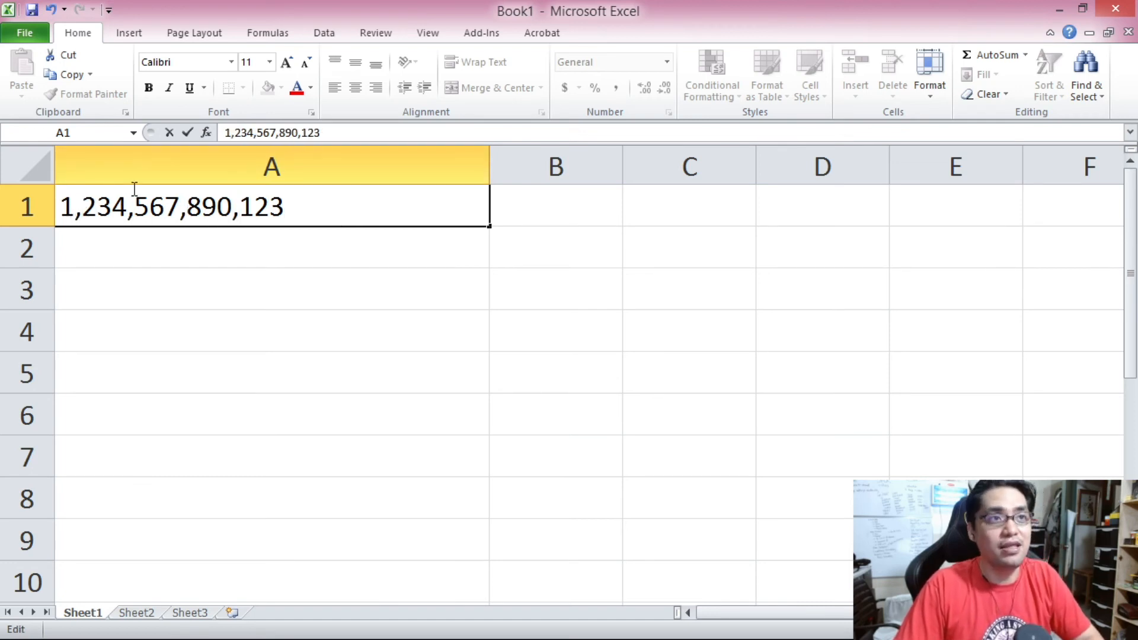
left_click(315, 196)
key("Return")
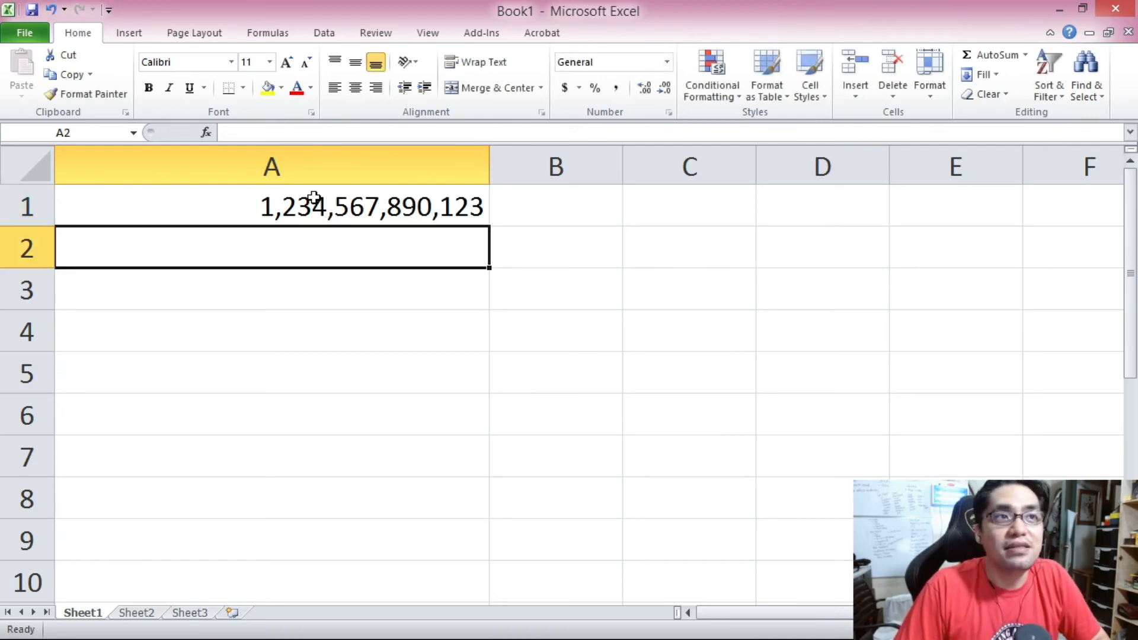
left_click(315, 197)
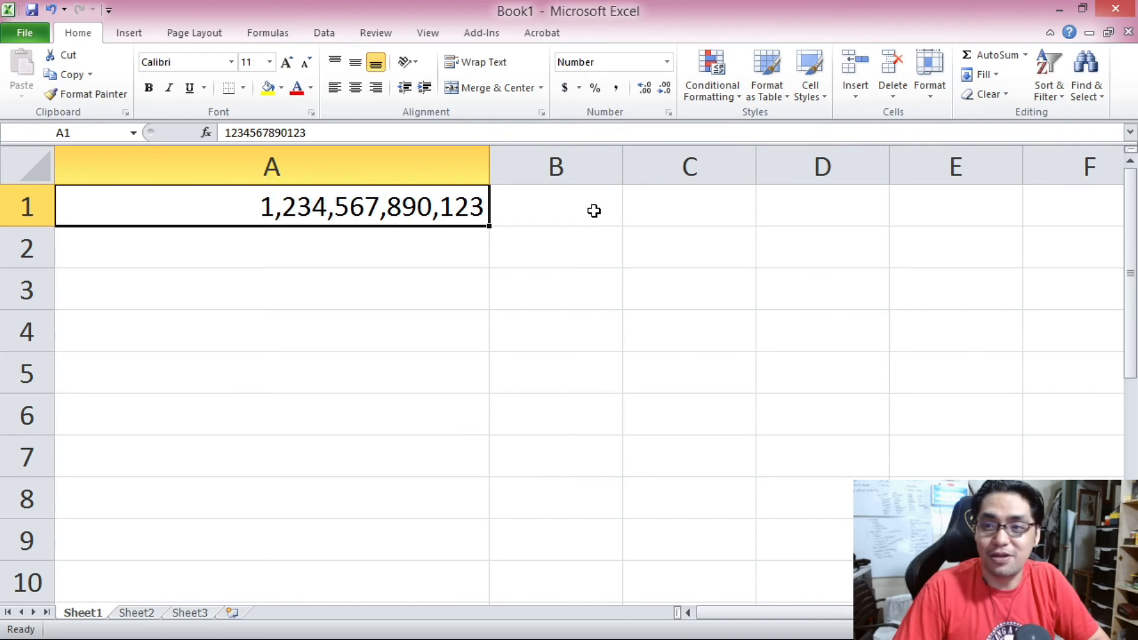
left_click(583, 247)
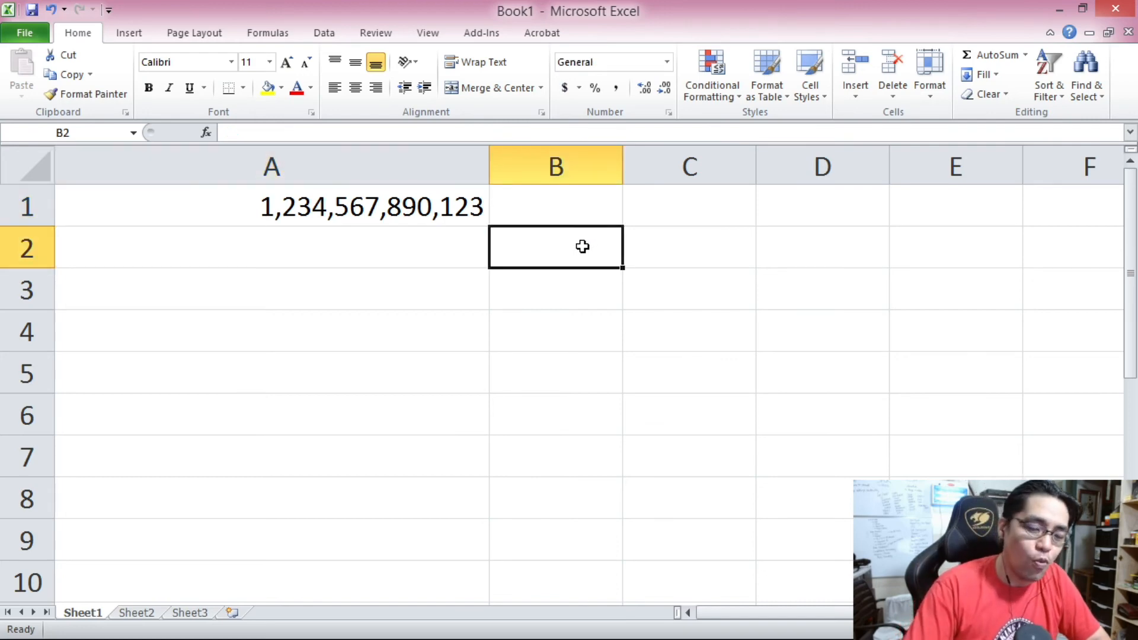
type("4")
key("BackSpace")
type("1234567890")
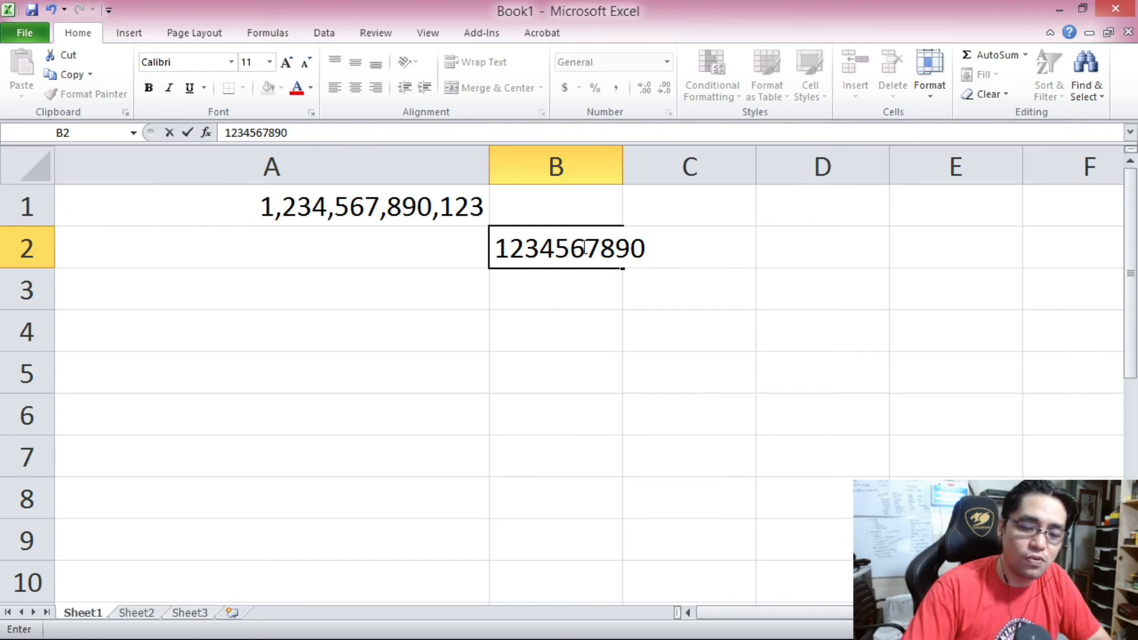
type("123")
key("Return")
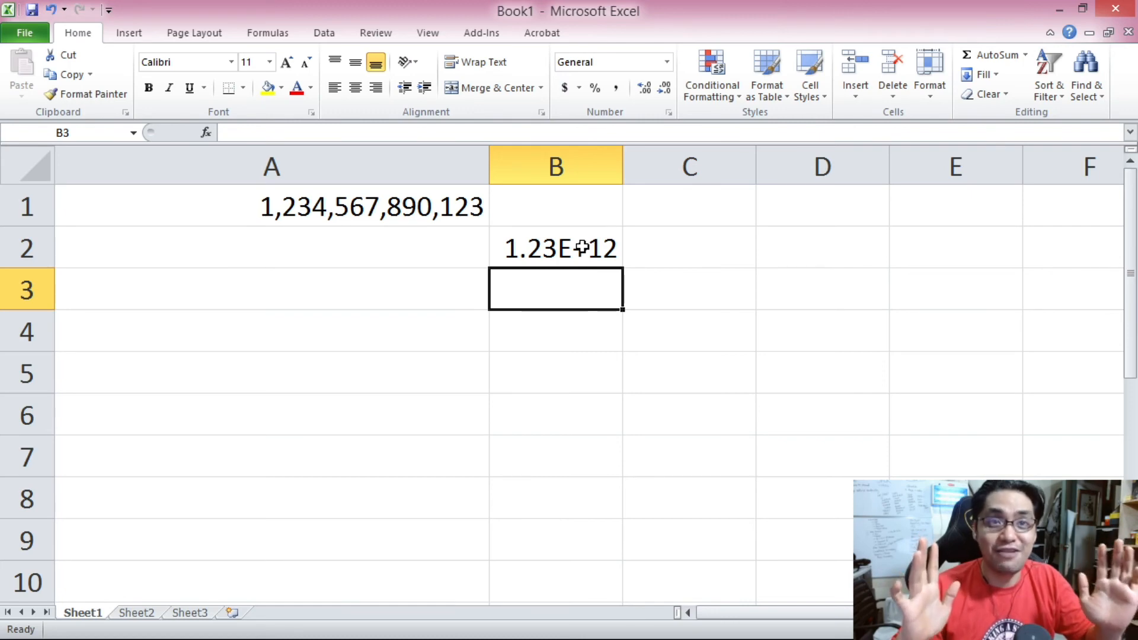
left_click(582, 247)
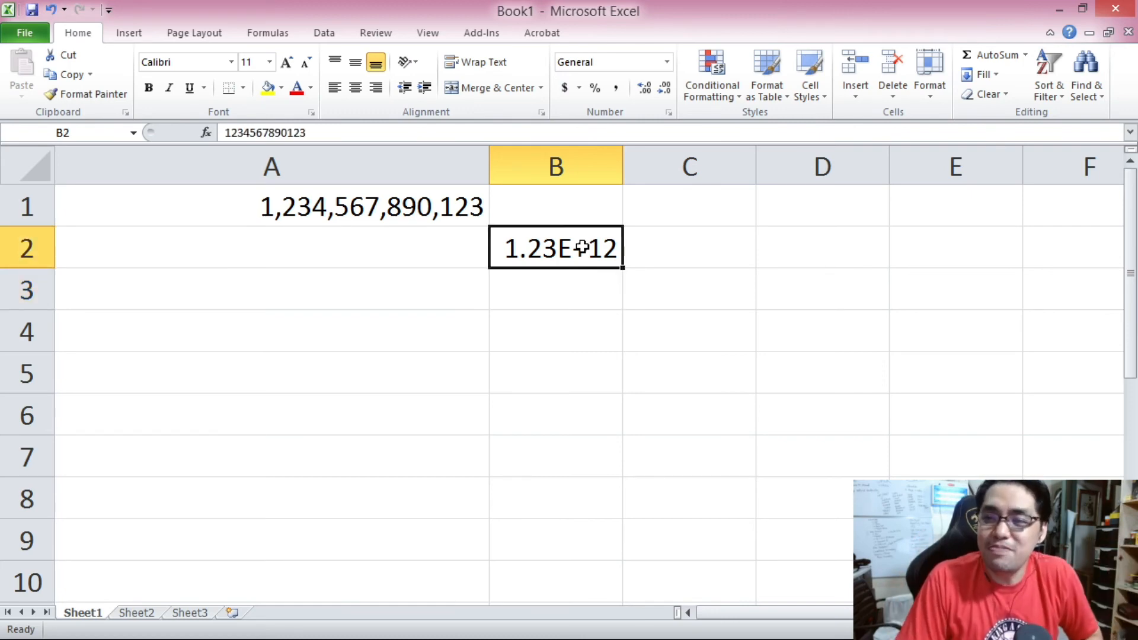
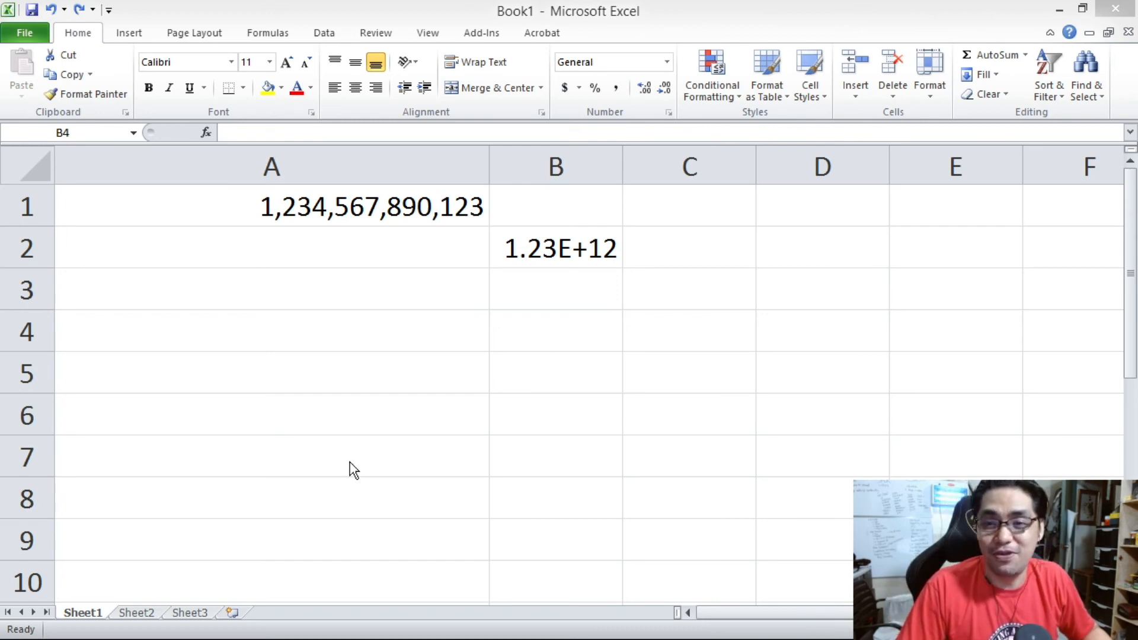
left_click(579, 335)
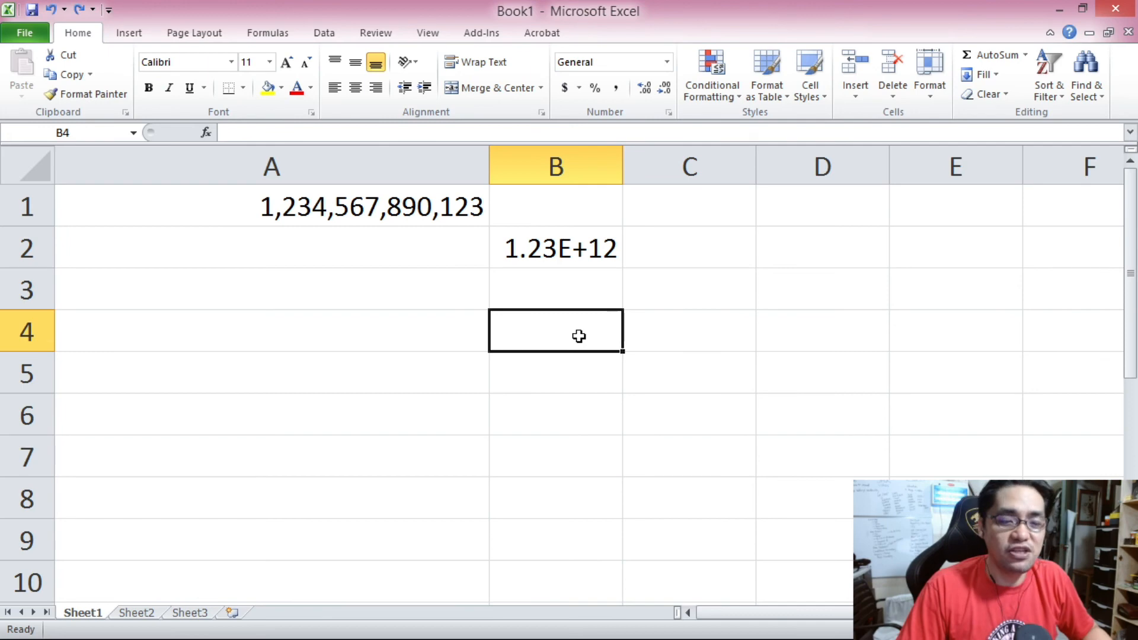
type("123456")
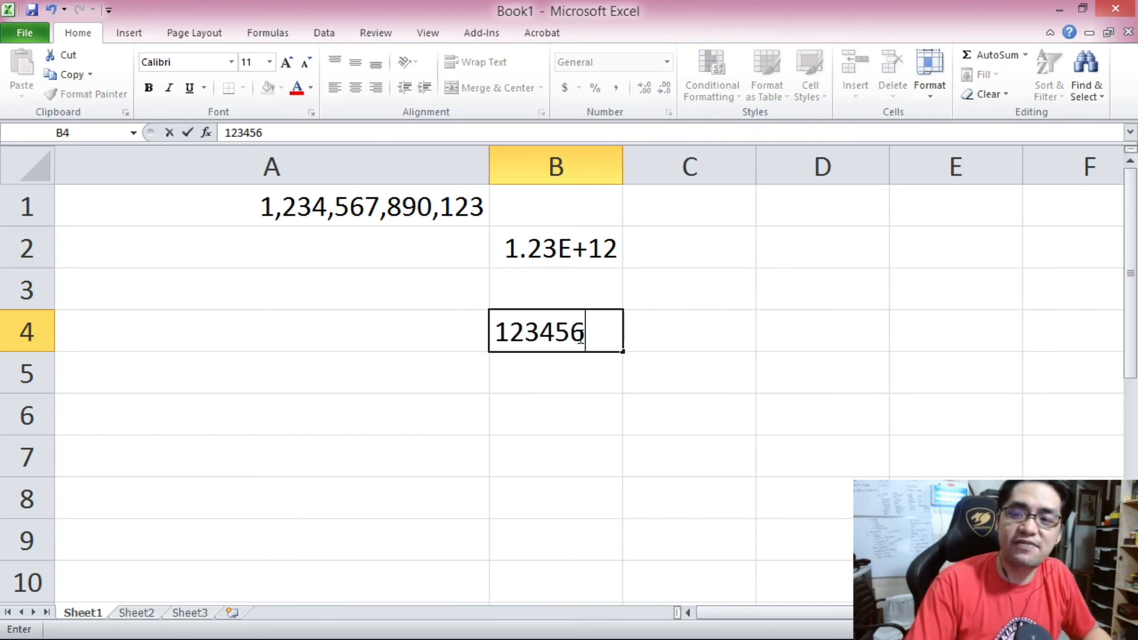
type("789012")
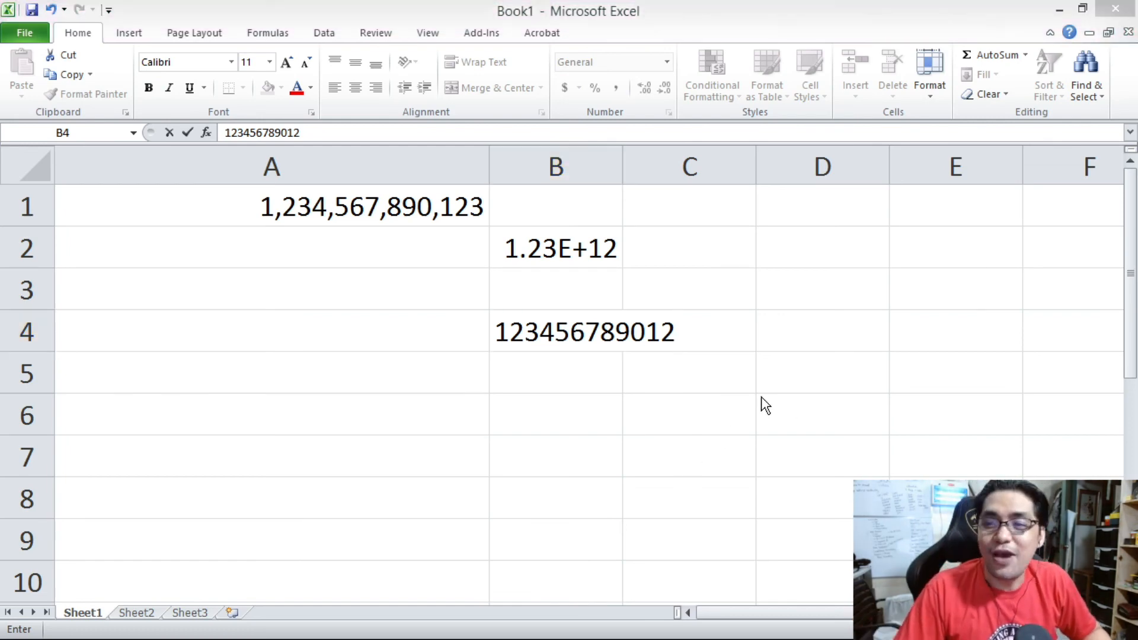
left_click(583, 328)
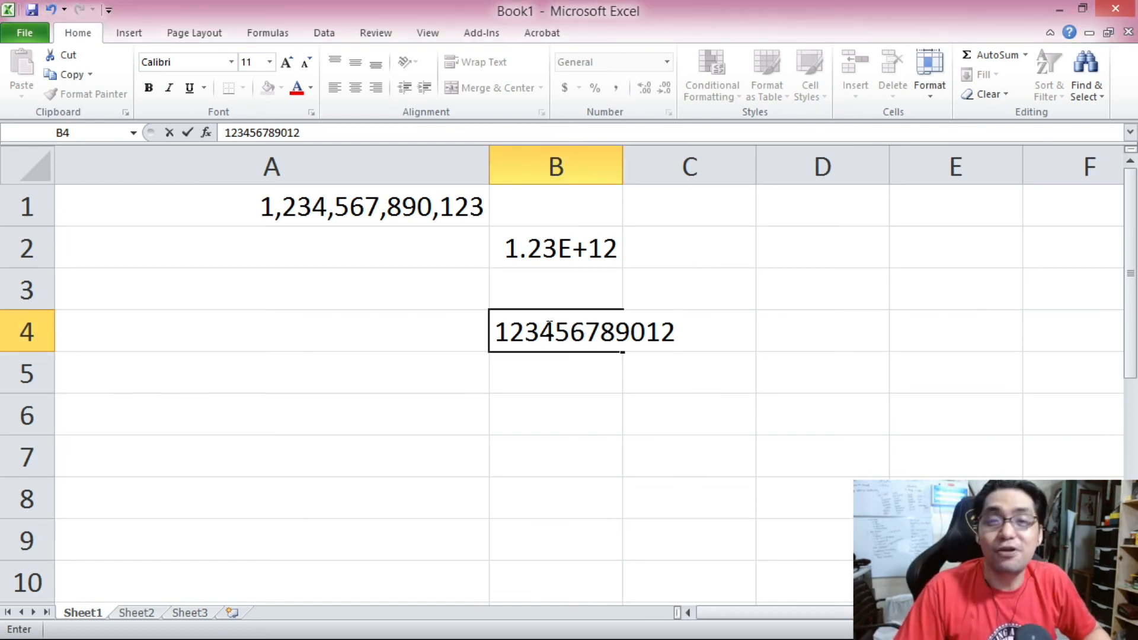
left_click_drag(495, 326, 682, 330)
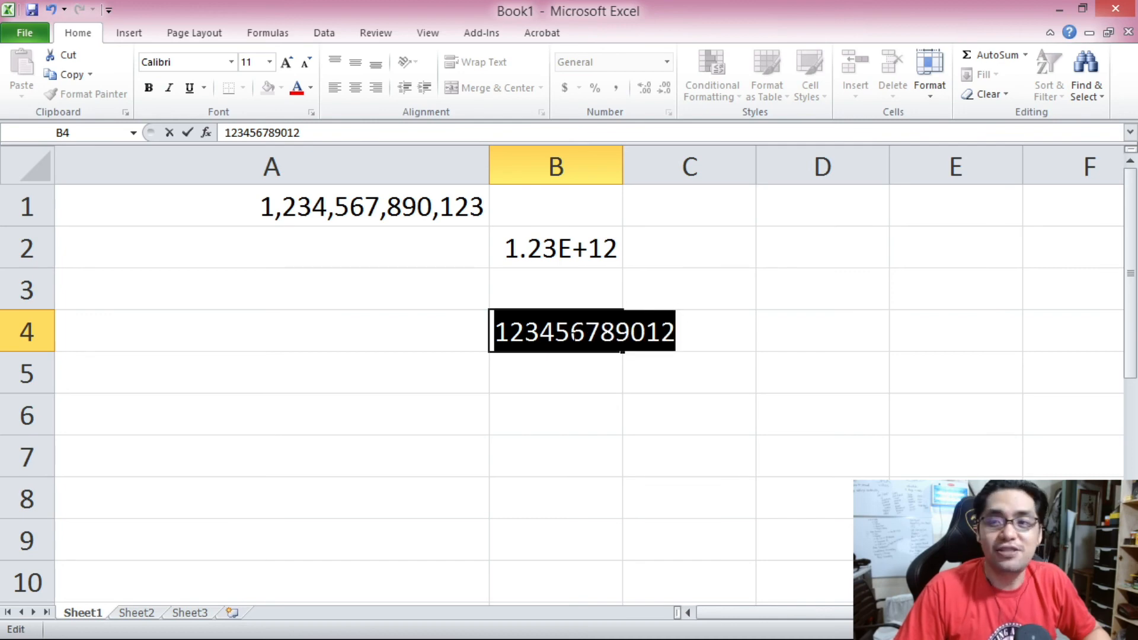
left_click(569, 332)
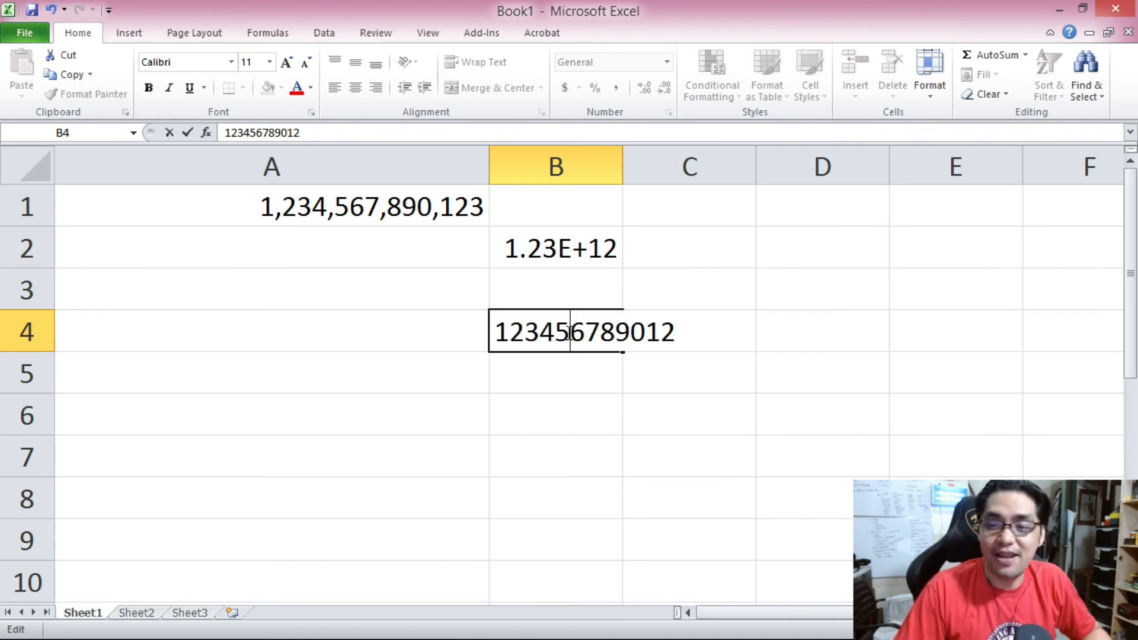
key("Return")
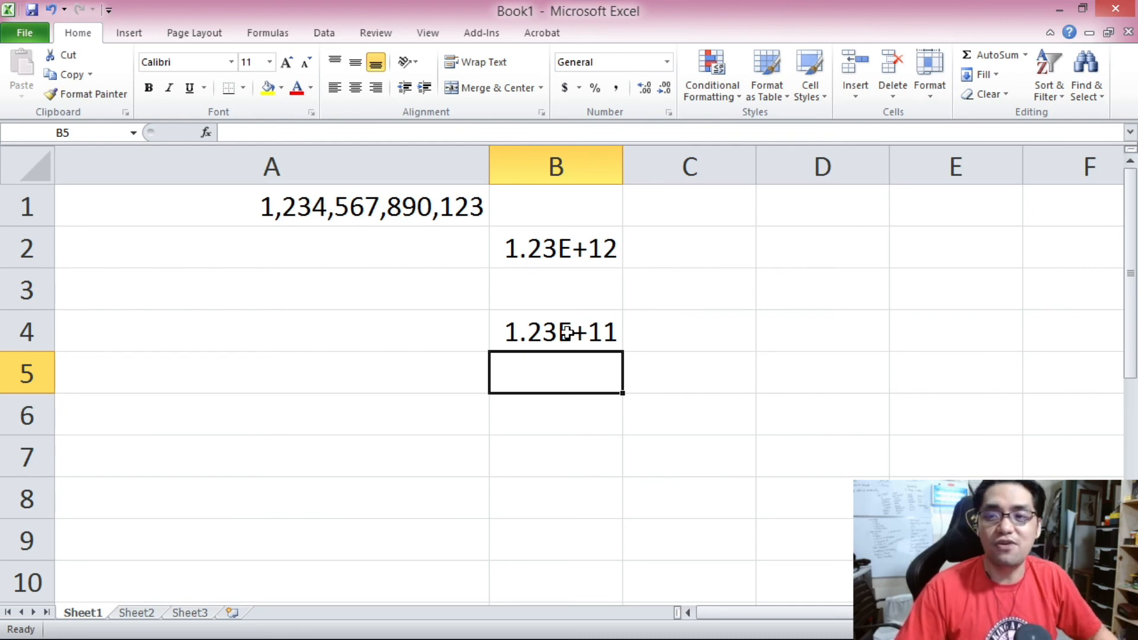
Format cell B4 as Number with 0 decimal places and widen column B so the full number shows.
right_click(567, 333)
left_click(607, 260)
left_click(429, 131)
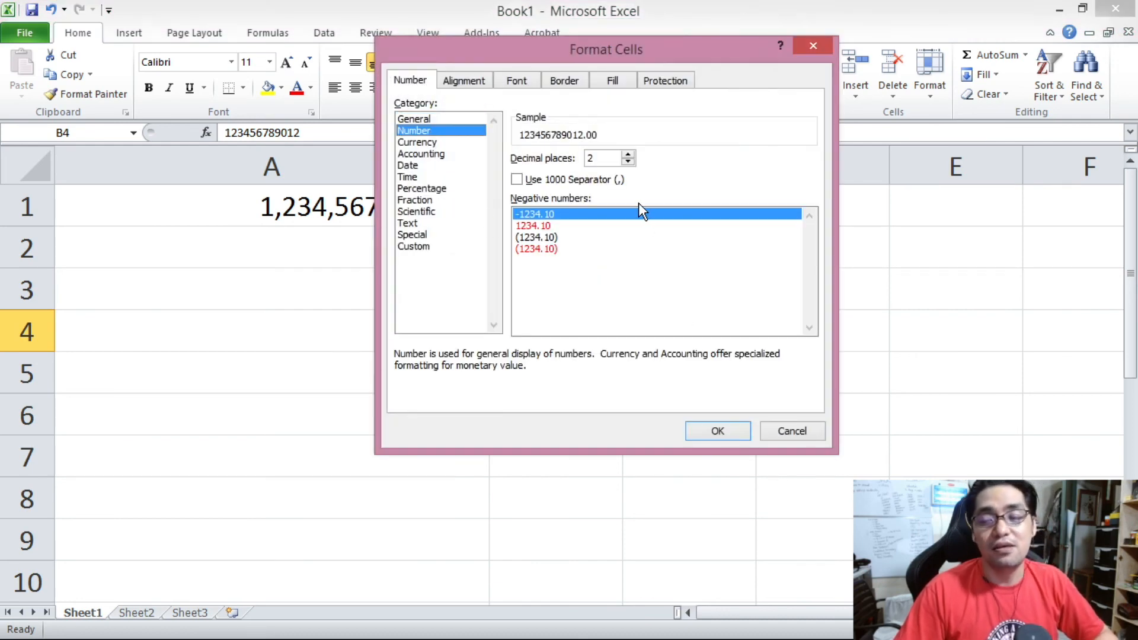
double_click(627, 162)
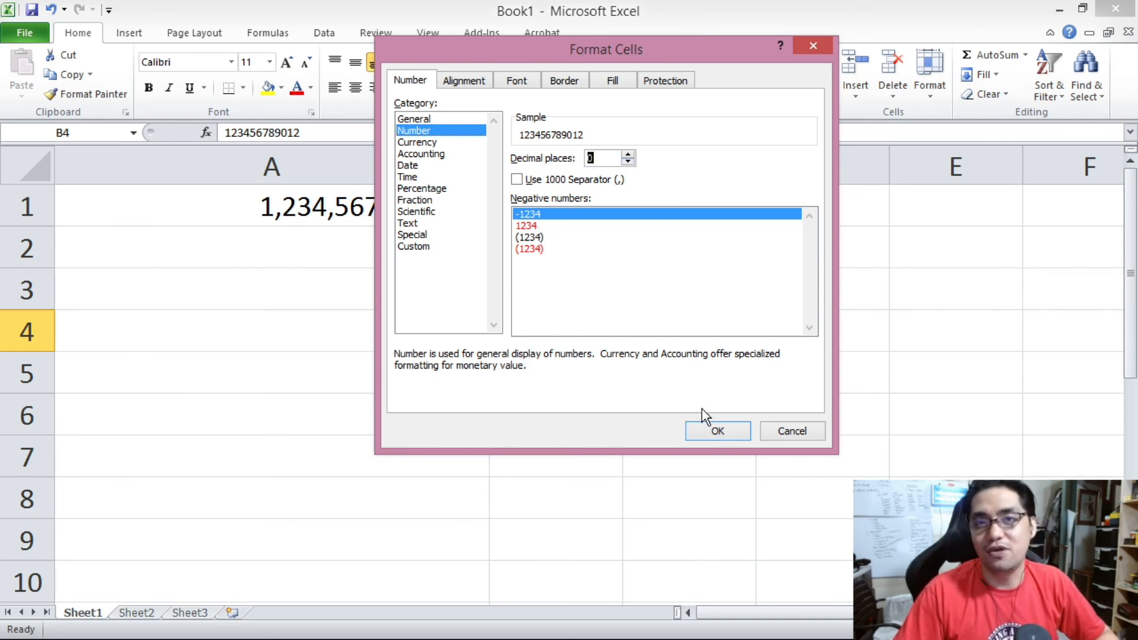
left_click(715, 432)
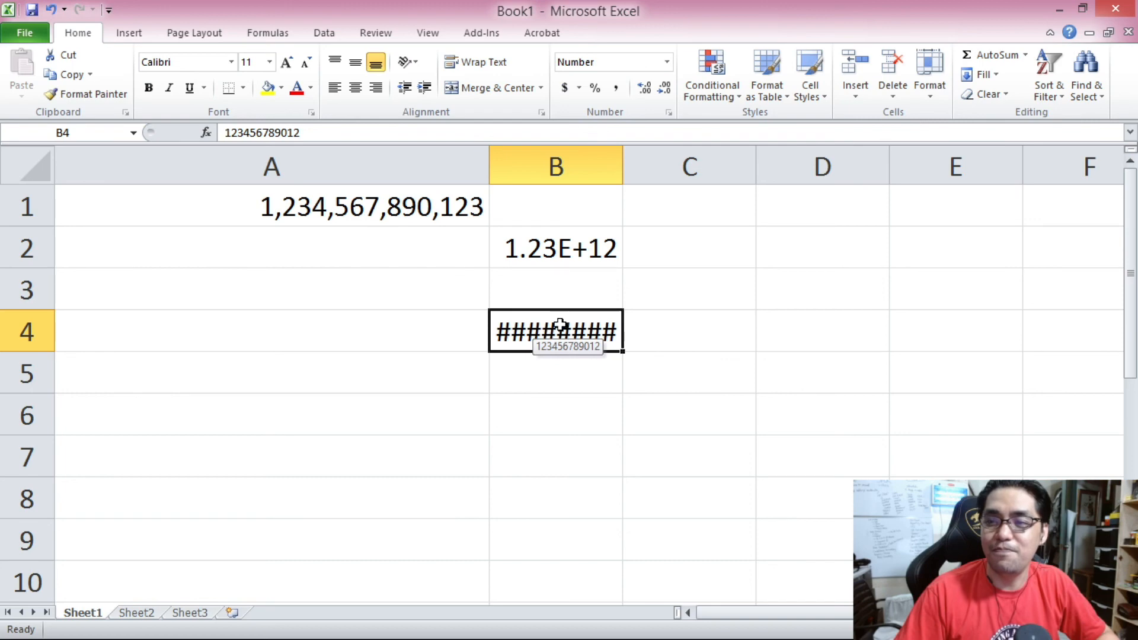
left_click_drag(619, 165, 703, 167)
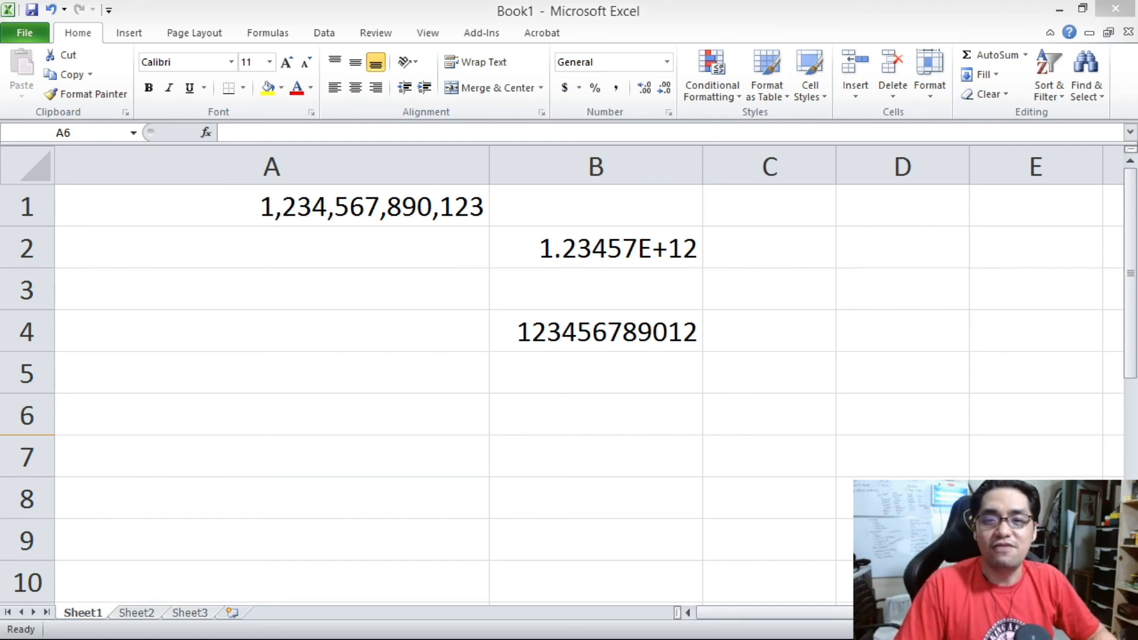
Enter 001 into cell A6, then enter 001 into A6 again.
left_click(291, 398)
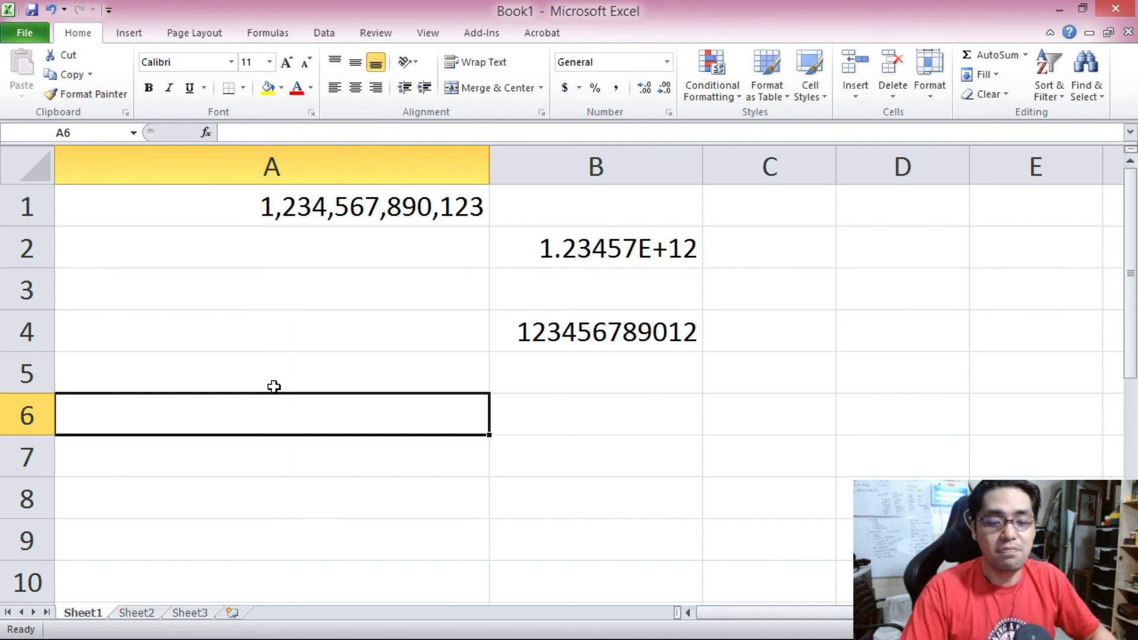
type("001")
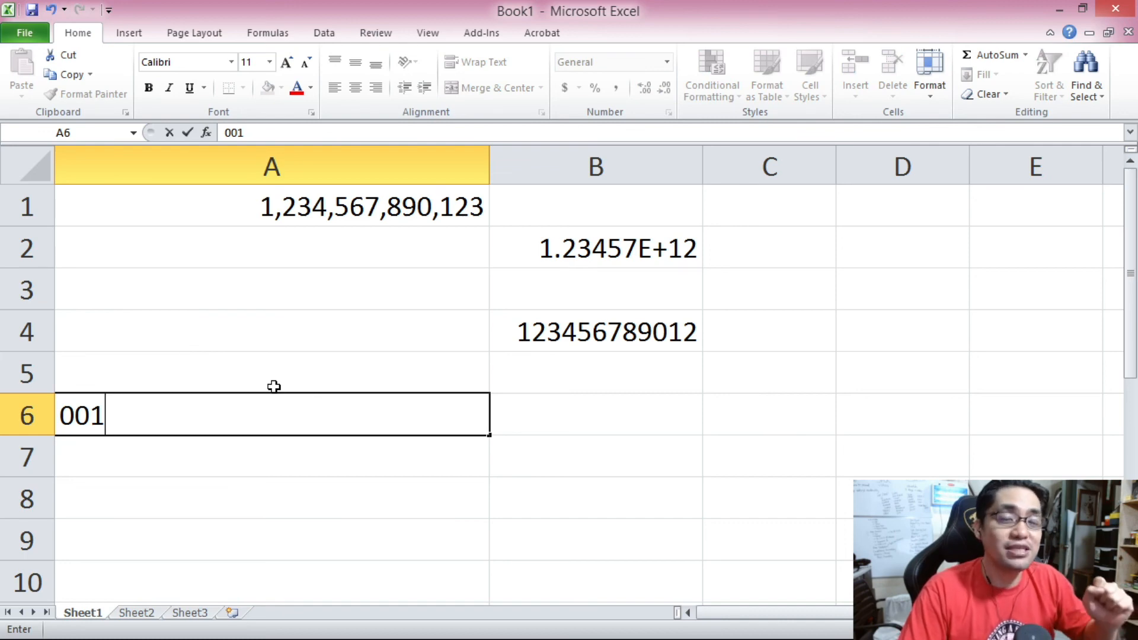
key("Return")
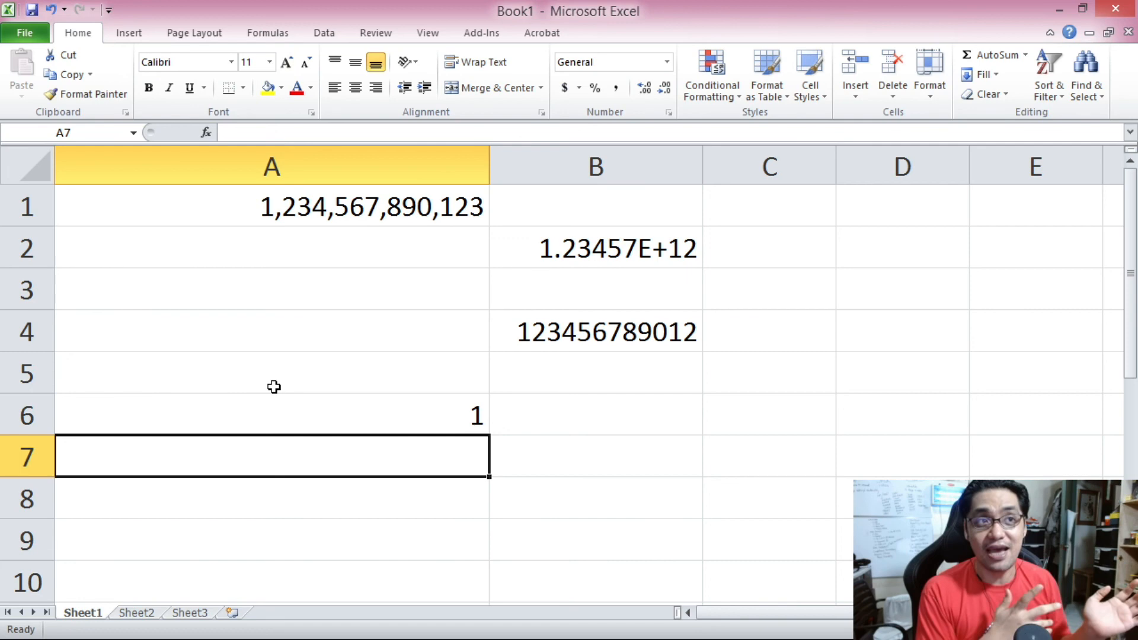
key("Up")
type("001")
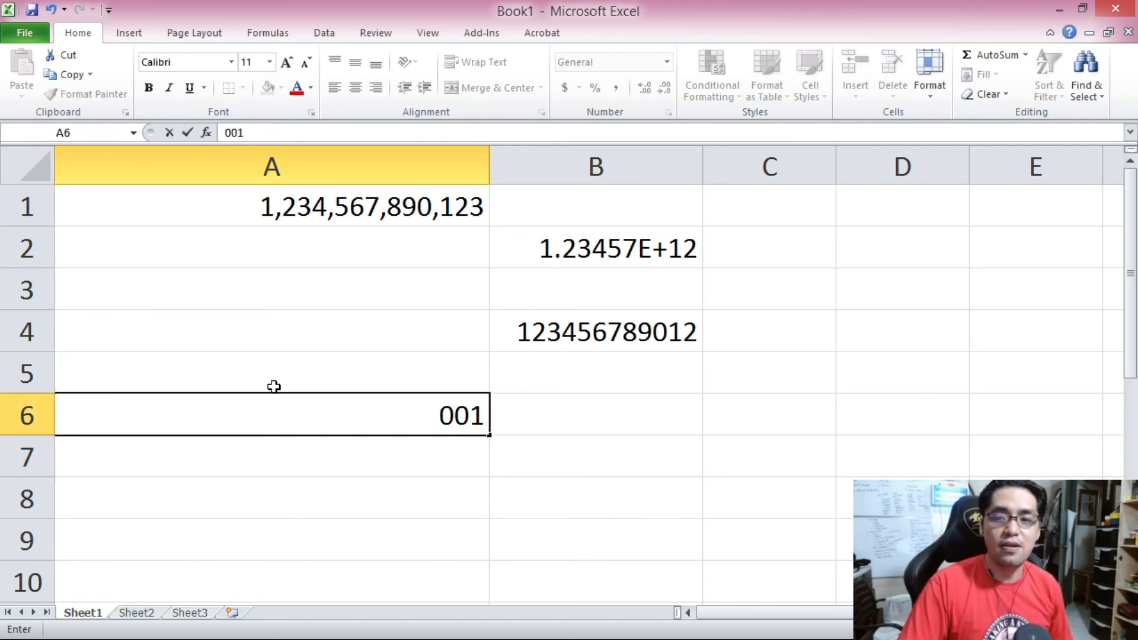
key("Return")
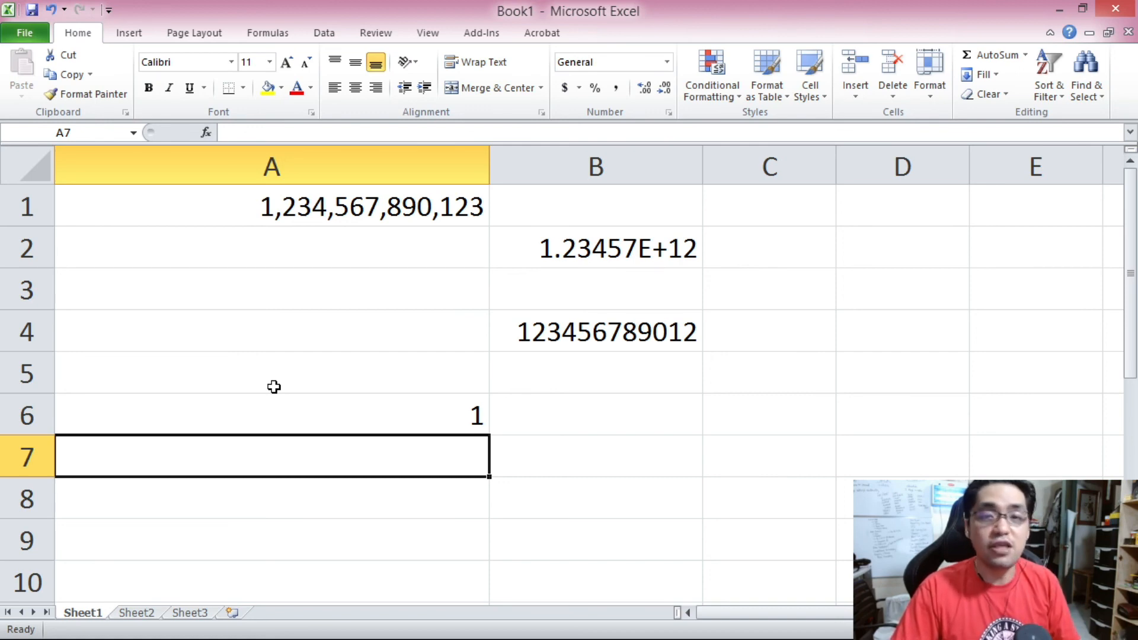
Enter '001 into cell A7 so the leading zeros are kept as text.
type("'001")
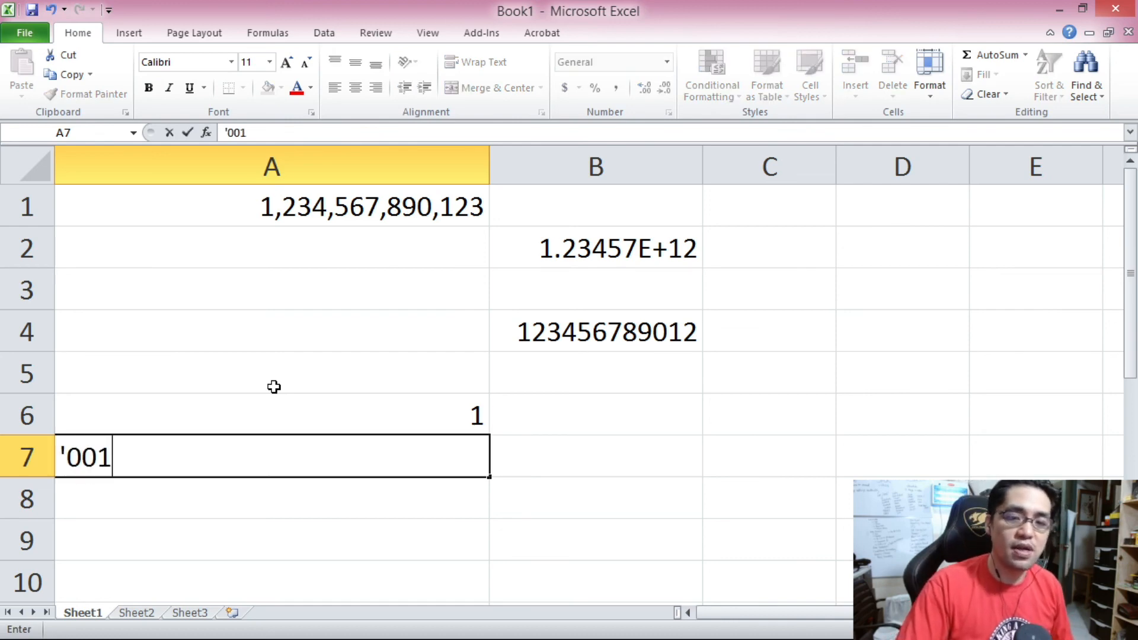
key("Return")
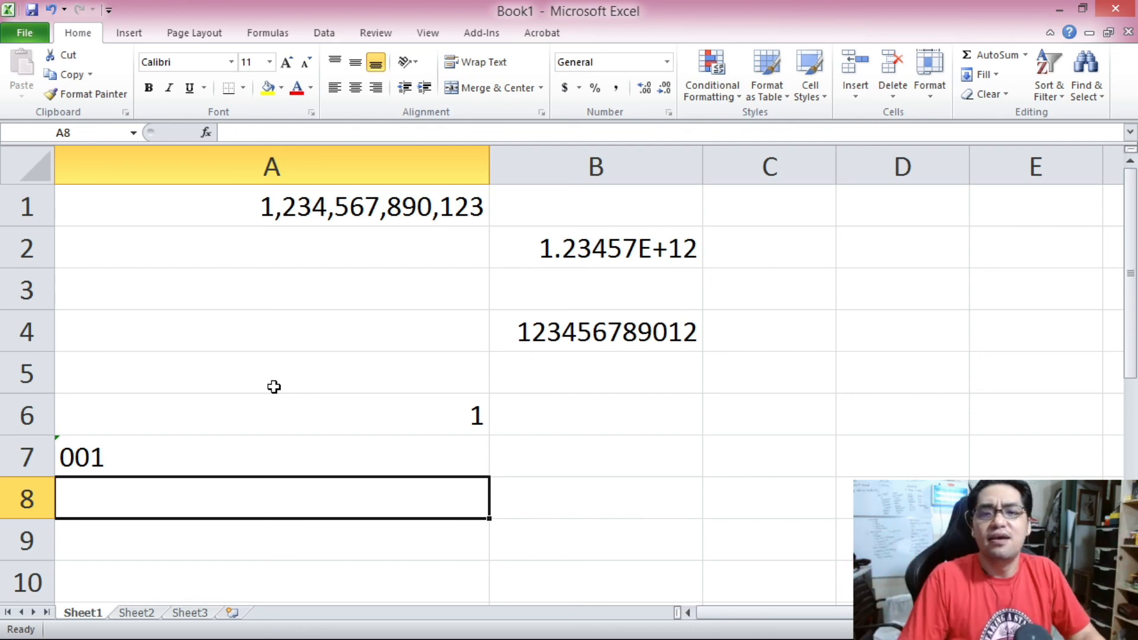
Format cell A8 with the Text category and enter 001 into it.
right_click(273, 485)
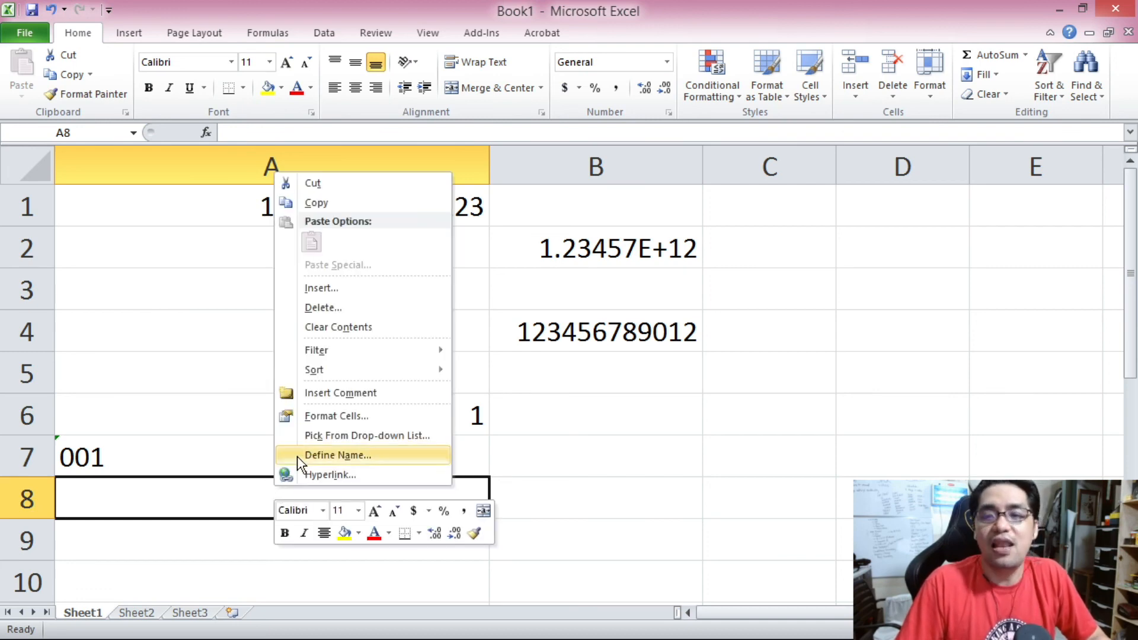
left_click(307, 417)
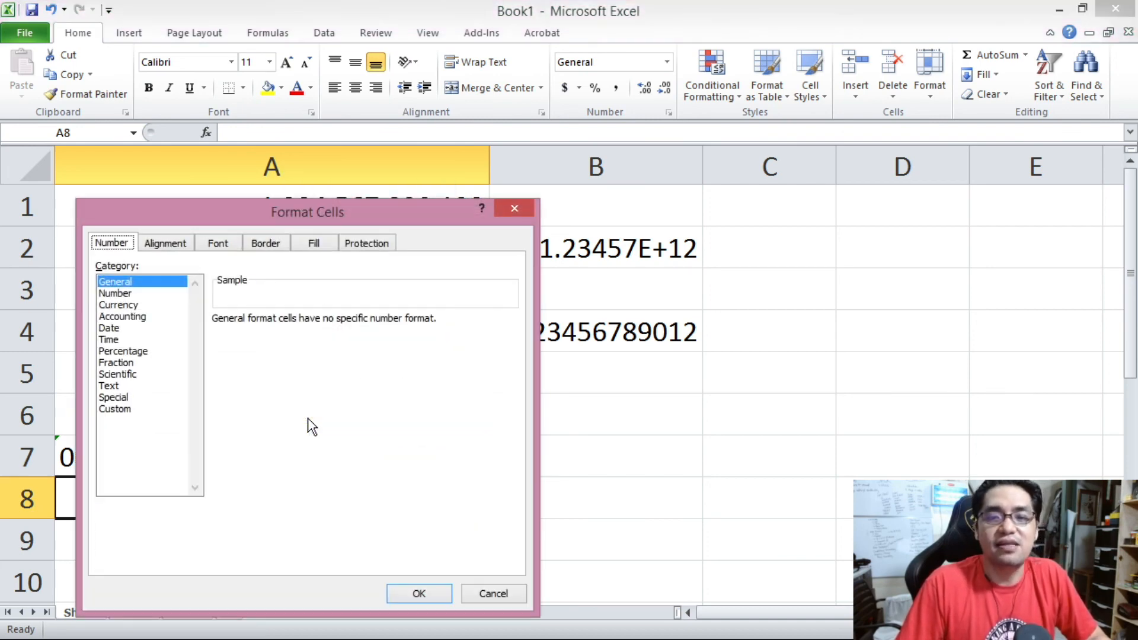
left_click(118, 386)
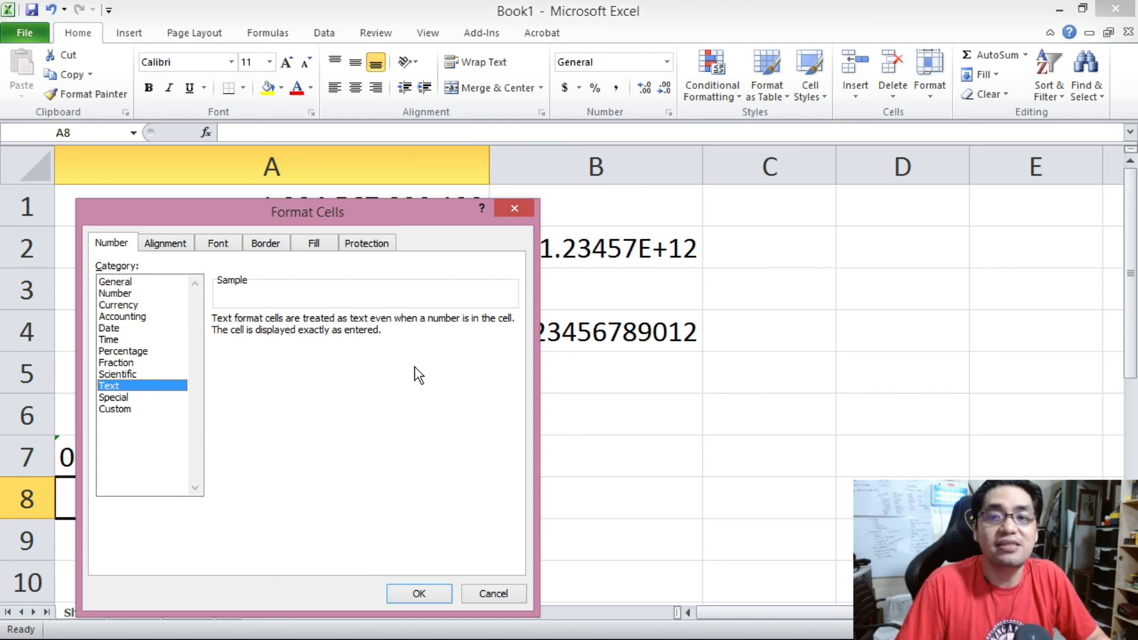
left_click(419, 593)
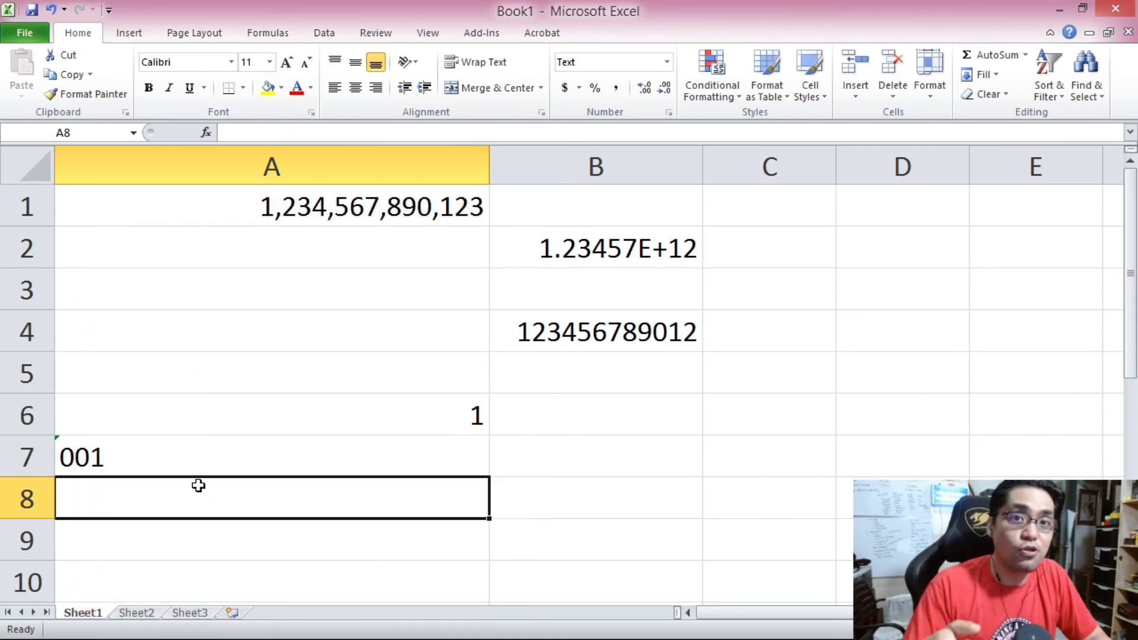
type("001")
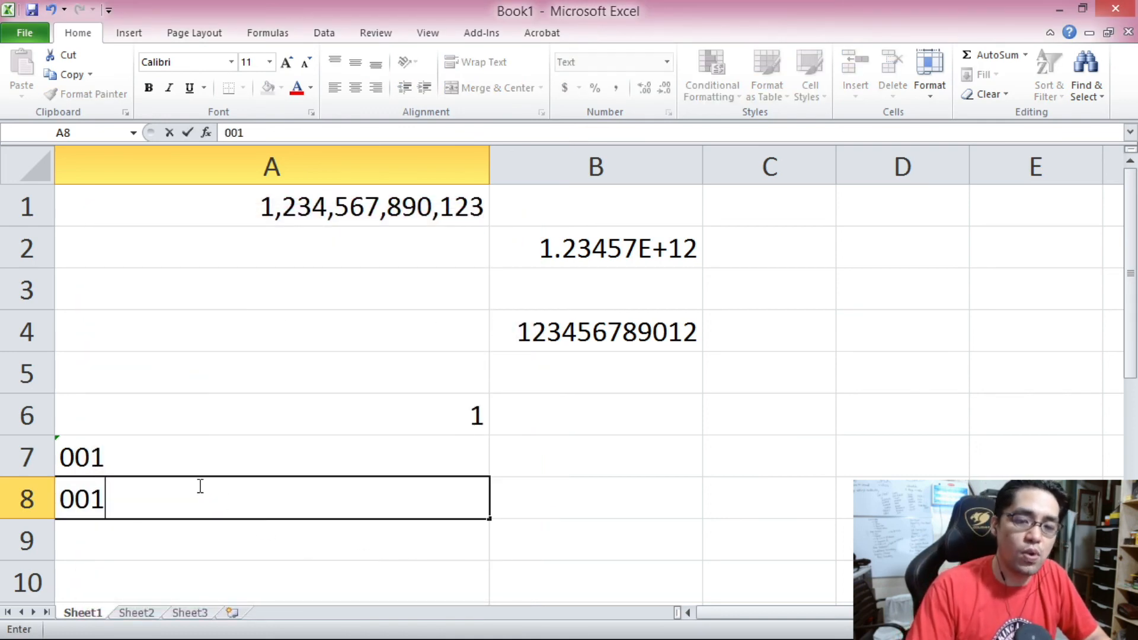
key("Return")
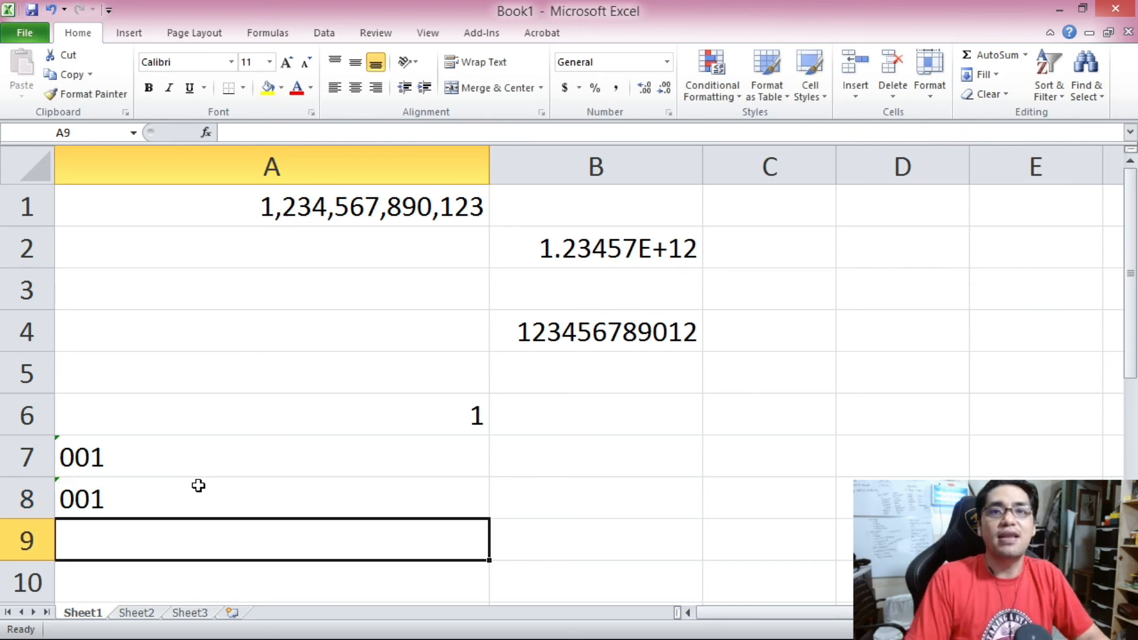